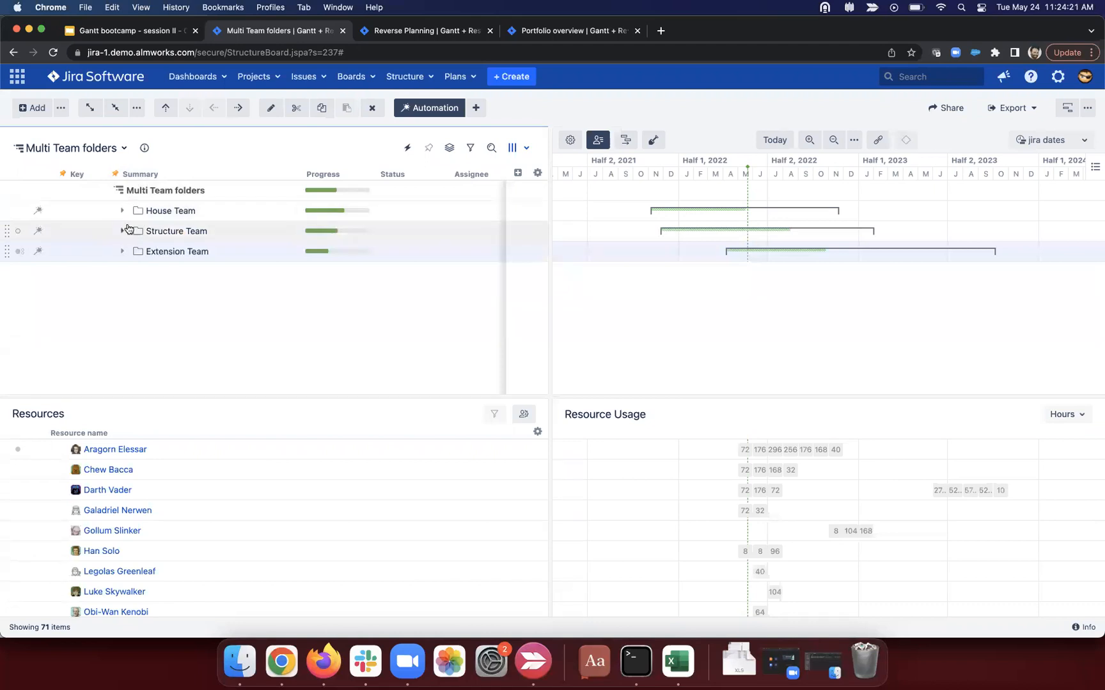
Step: Browse the House and Structure Team folders, leaving the Extension Team folder expanded
left_click_drag(217, 194, 124, 191)
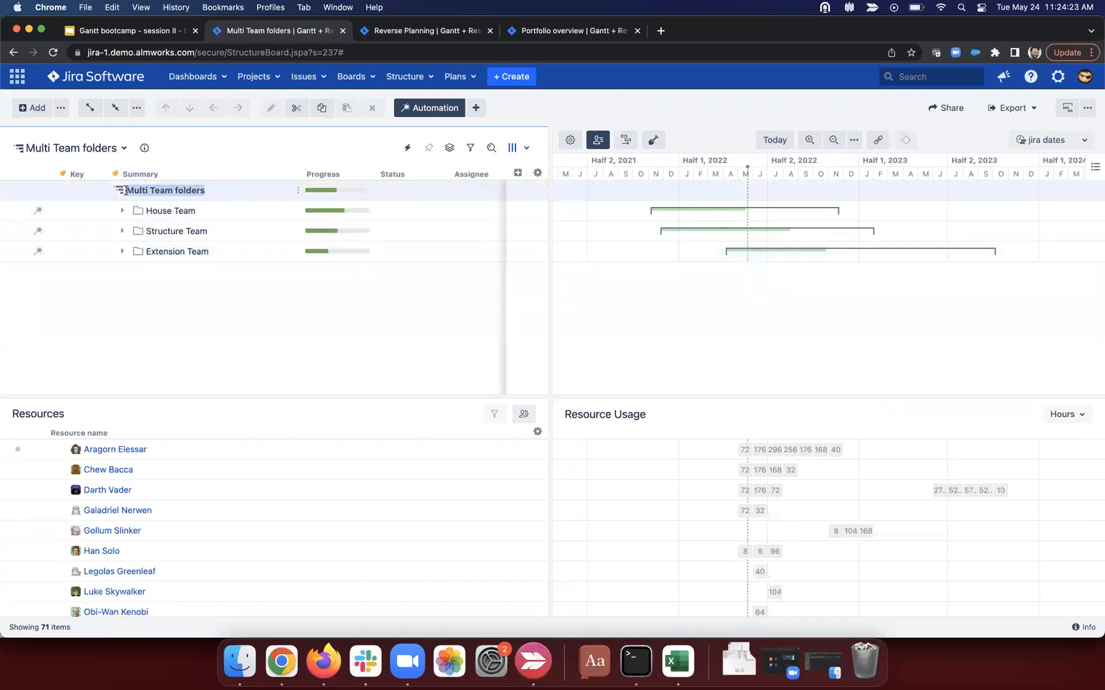
left_click(122, 211)
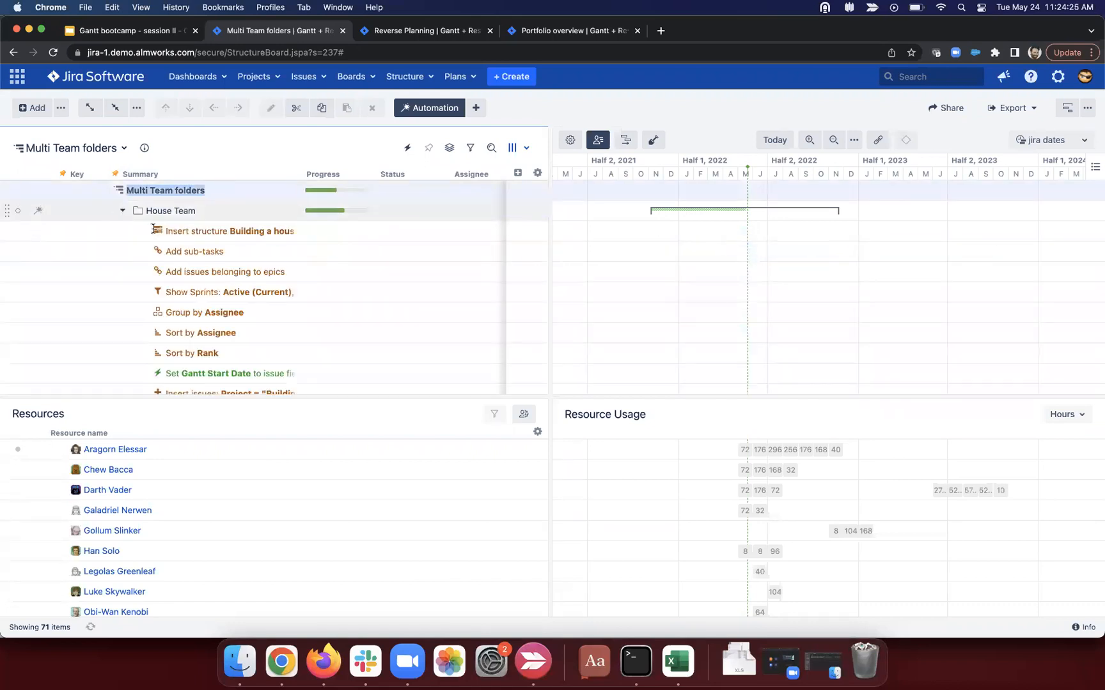
left_click_drag(172, 231, 292, 234)
left_click(122, 210)
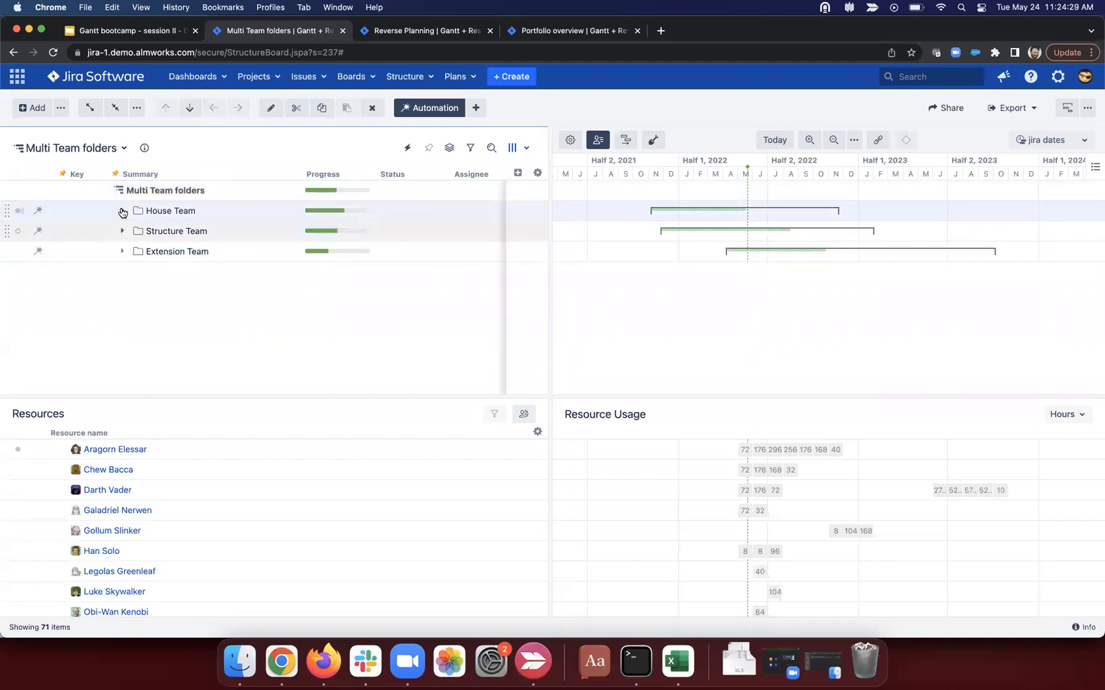
left_click(122, 230)
left_click(122, 231)
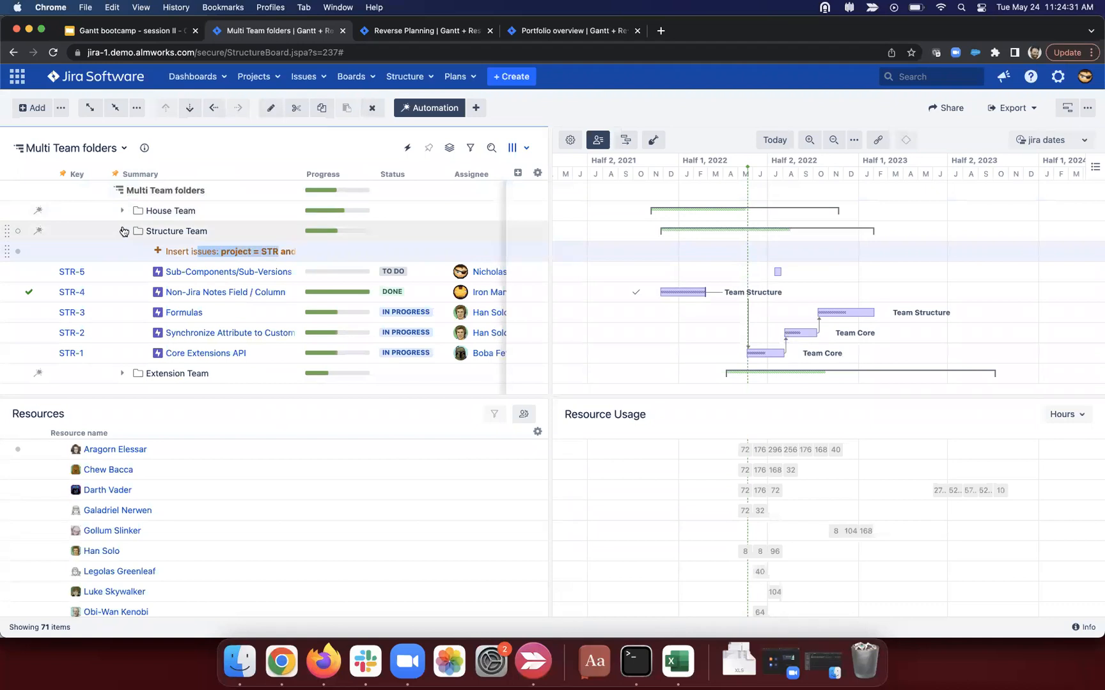
left_click(122, 251)
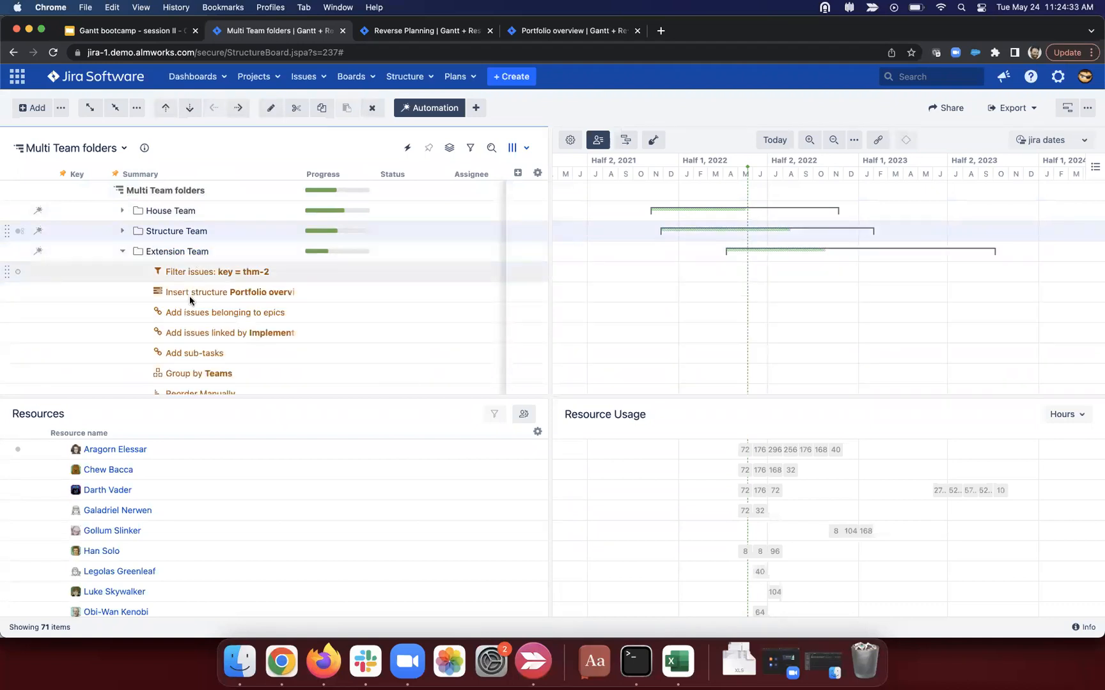
Step: Expand Structure.Gantt, its Team Gantt folder and GNT-3's sub-issues under Extension Team
scroll(177, 310, "down", 1)
scroll(178, 310, "down", 4)
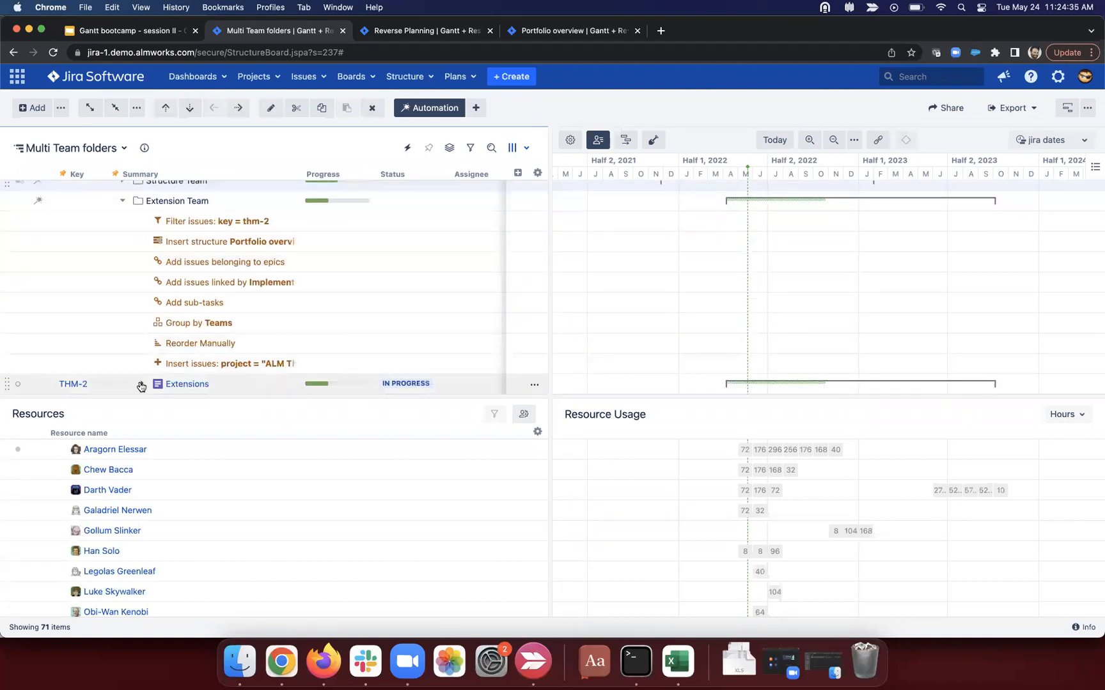
left_click(162, 311)
left_click(162, 323)
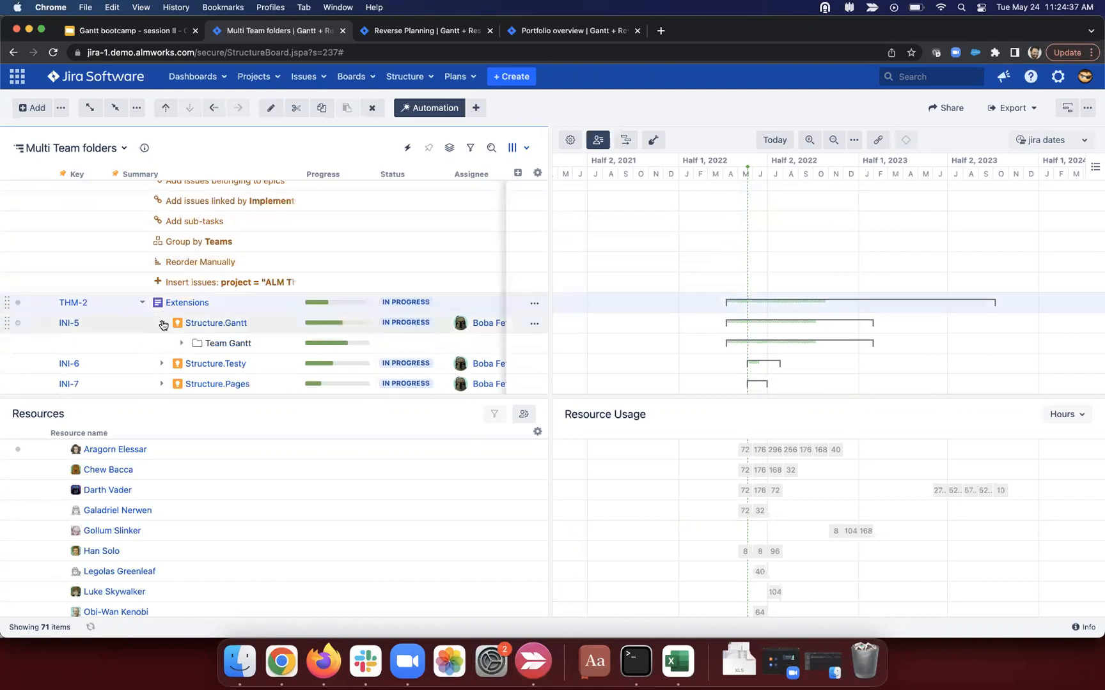
scroll(172, 321, "down", 1)
left_click(182, 325)
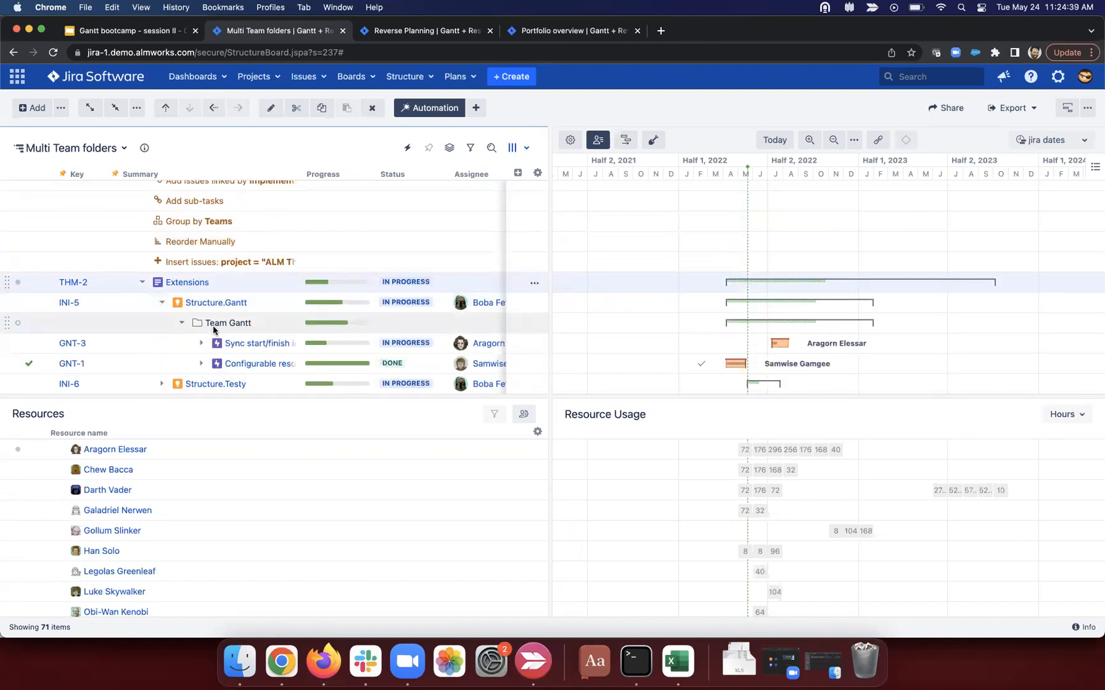
left_click(201, 343)
scroll(198, 345, "down", 2)
Step: Expand every level of the structure and return to the BH-6 Hiring a digger row
left_click(92, 109)
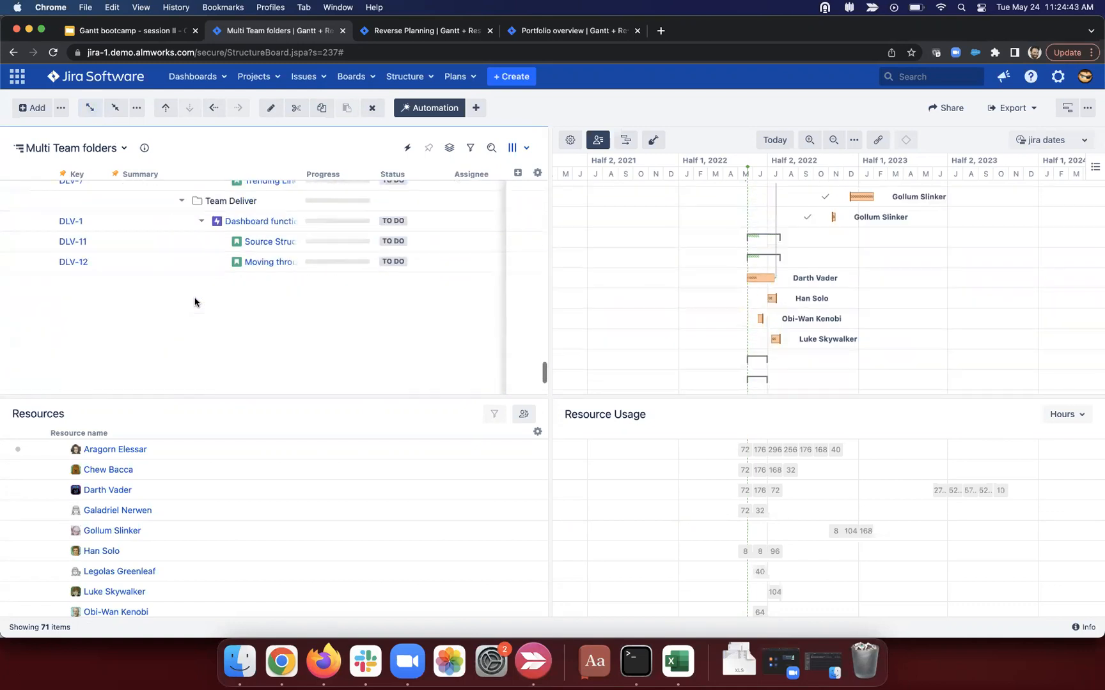
scroll(198, 294, "up", 3)
scroll(214, 283, "up", 10)
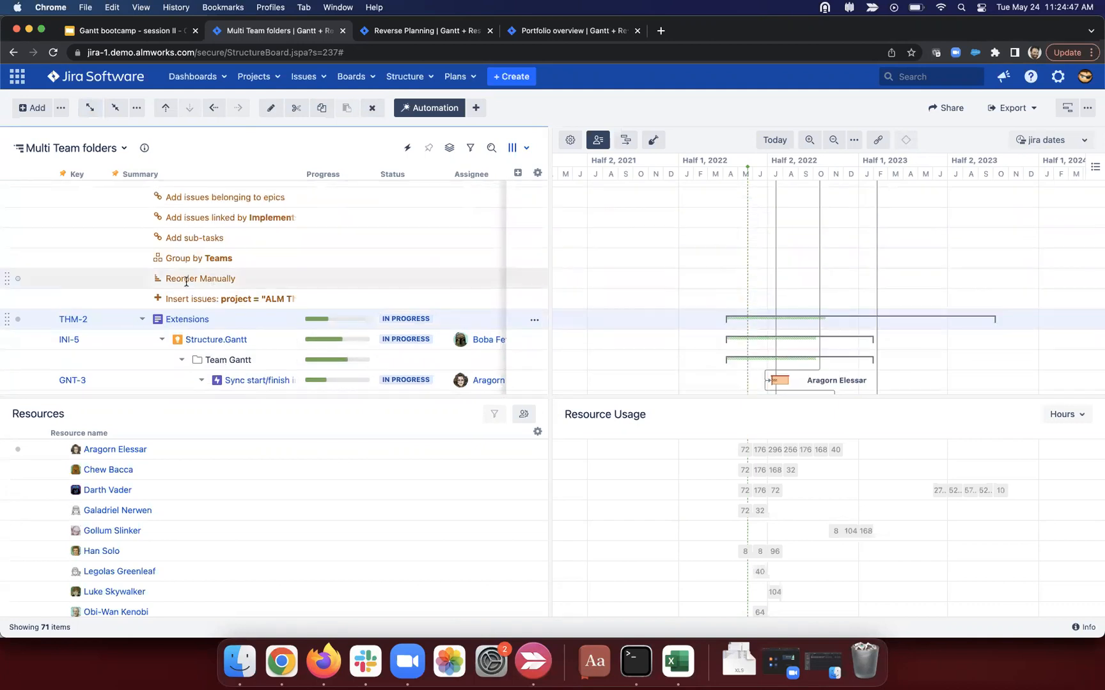
scroll(186, 281, "down", 5)
scroll(186, 281, "up", 4)
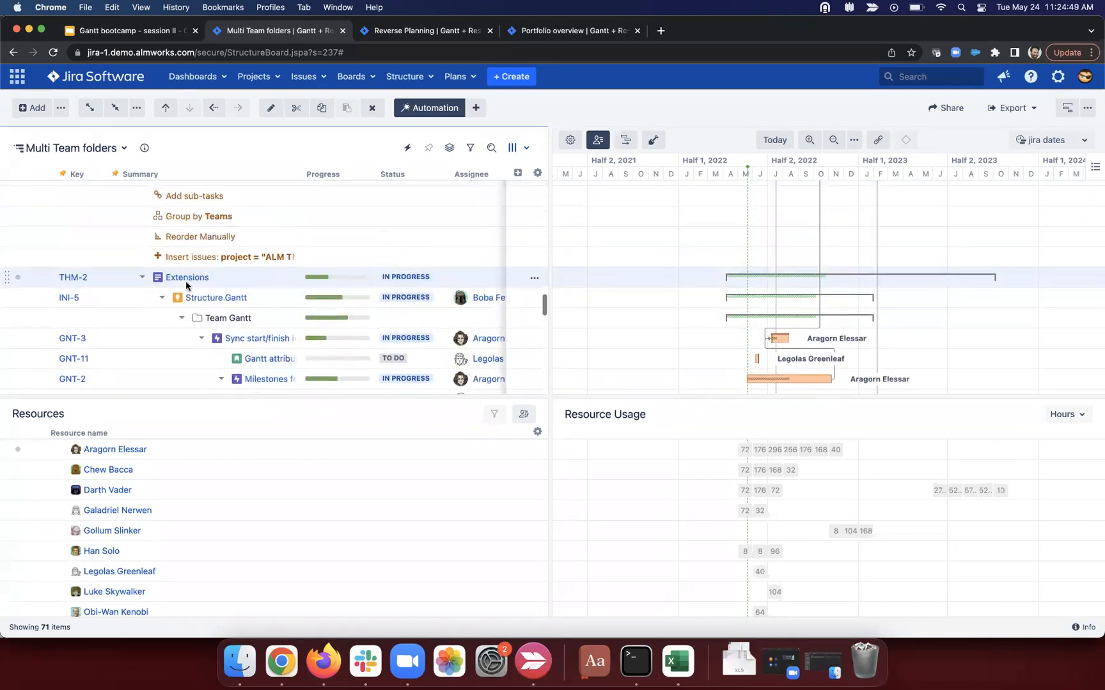
scroll(186, 275, "up", 5)
scroll(186, 268, "up", 8)
scroll(187, 269, "down", 3)
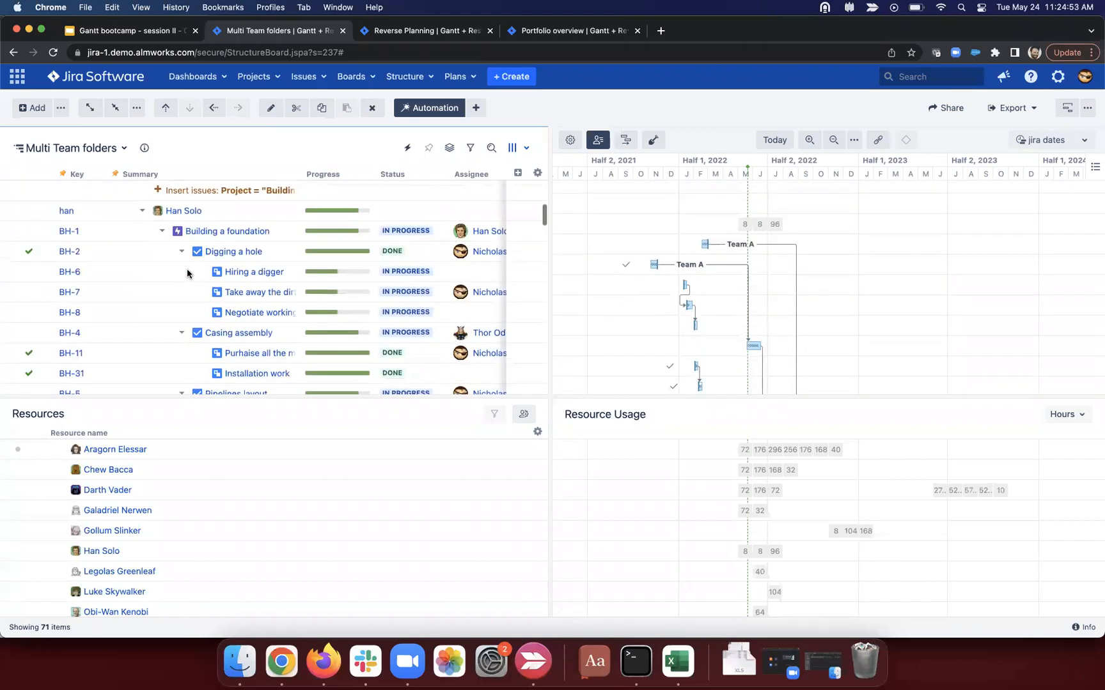
left_click(294, 264)
key("Return")
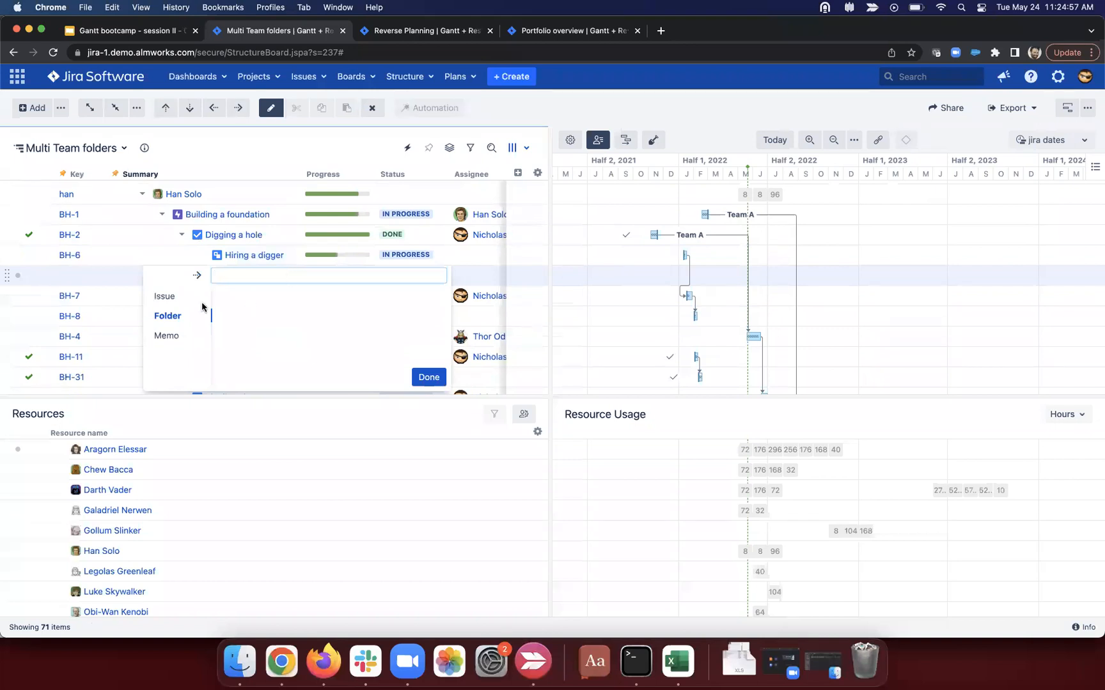
left_click(180, 302)
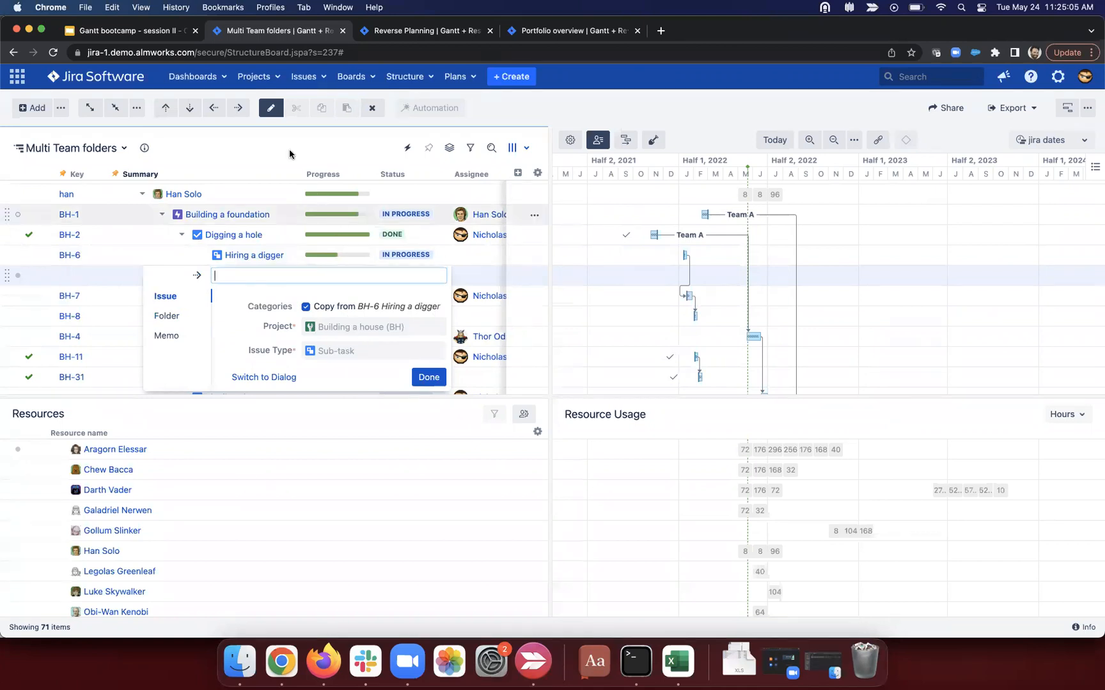
left_click(429, 378)
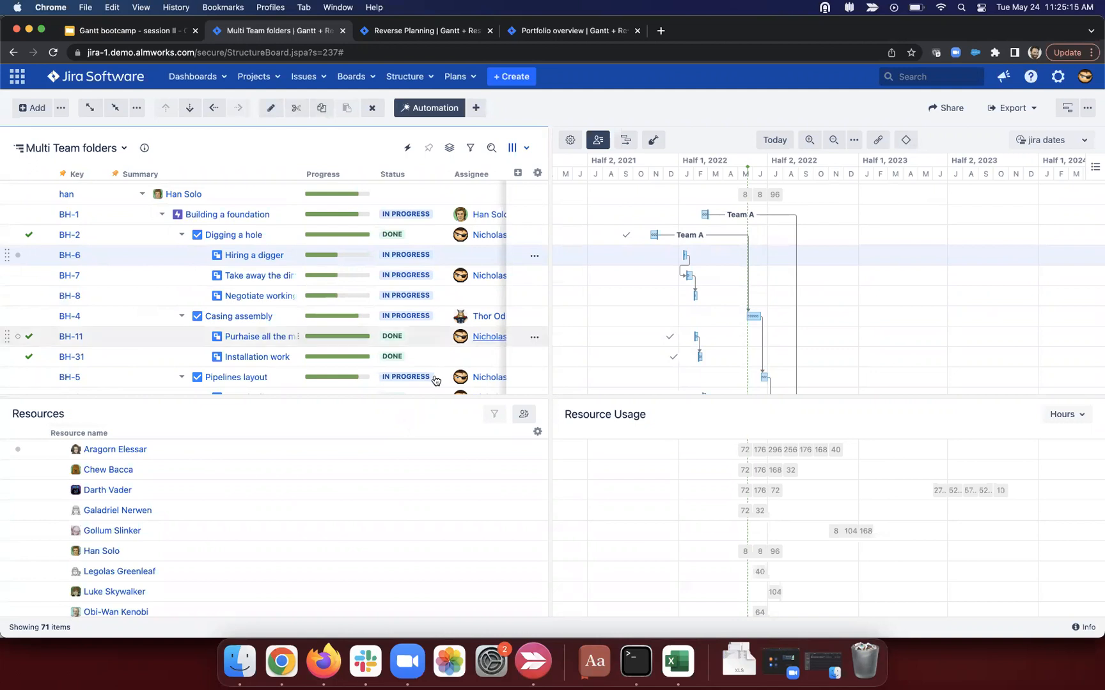
Step: Check the Gantt display options and scroll the chart to the Team Core DLV rows
left_click(1095, 169)
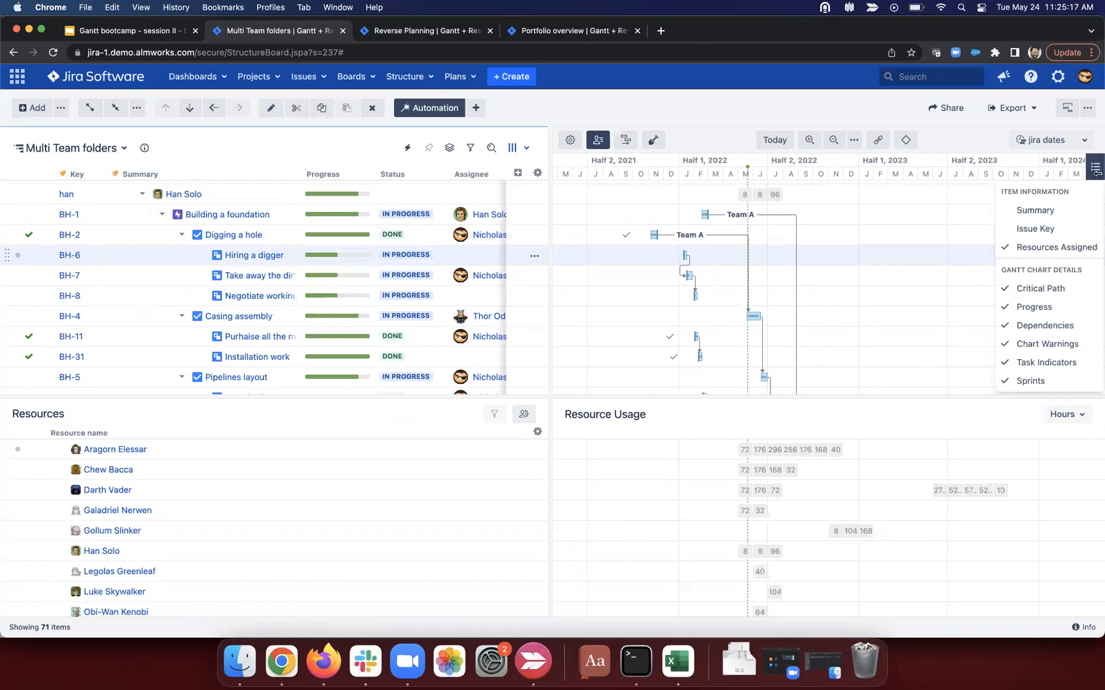
left_click(833, 285)
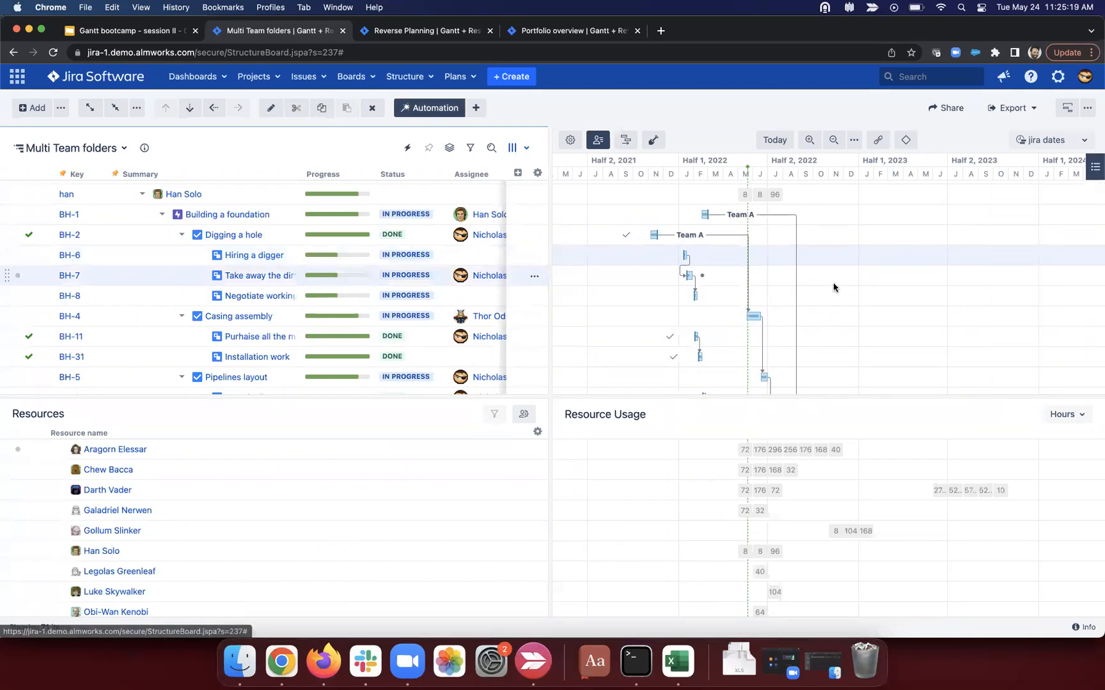
scroll(832, 287, "down", 10)
scroll(833, 287, "right", 2)
scroll(833, 287, "right", 2)
scroll(833, 287, "down", 15)
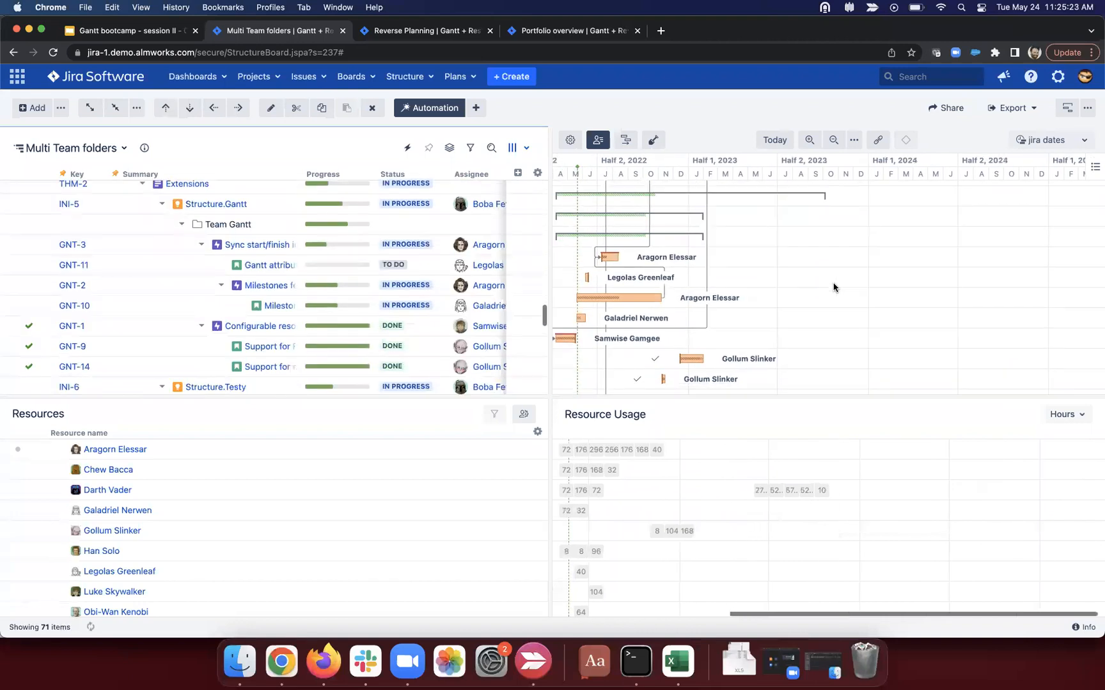
scroll(833, 287, "down", 10)
scroll(833, 287, "right", 2)
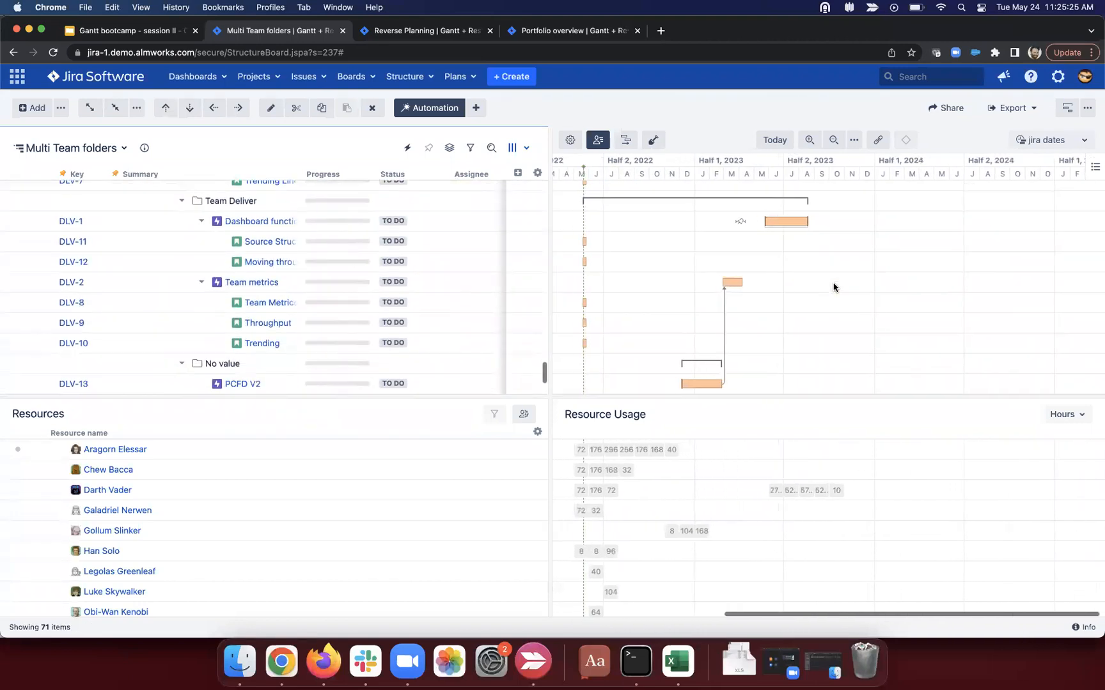
scroll(833, 287, "up", 2)
Step: Zoom the timeline out to quarters, nudge DLV-3's bar, and recheck the display options
left_click(832, 140)
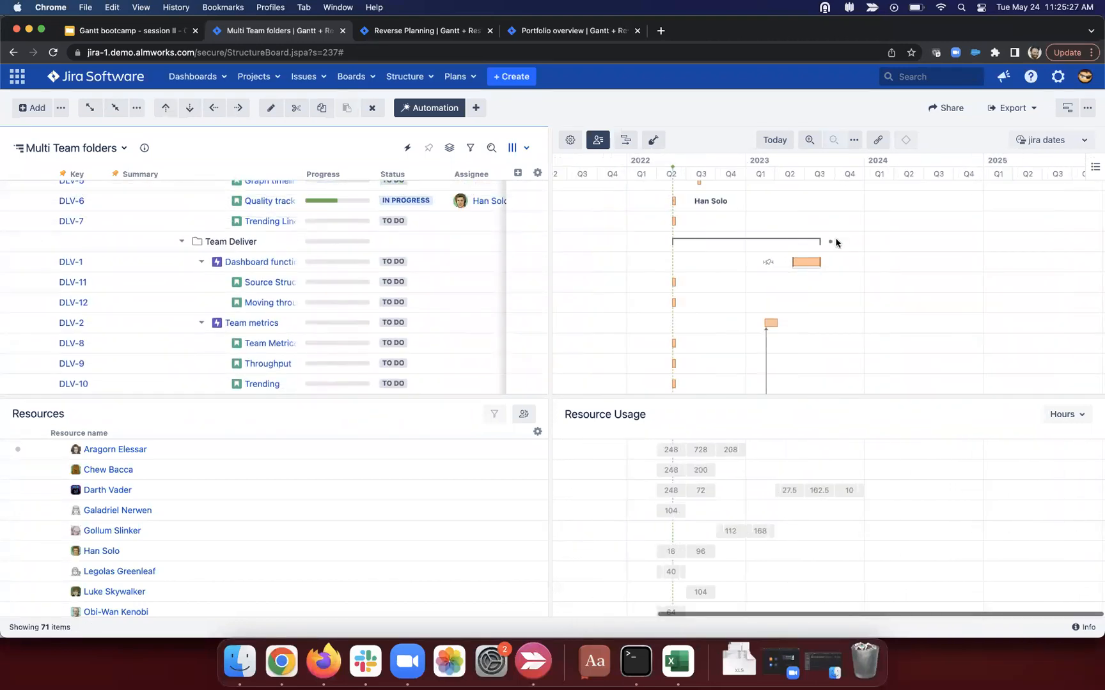
scroll(835, 242, "up", 5)
scroll(834, 249, "up", 2)
scroll(829, 273, "down", 4)
scroll(829, 273, "right", 1)
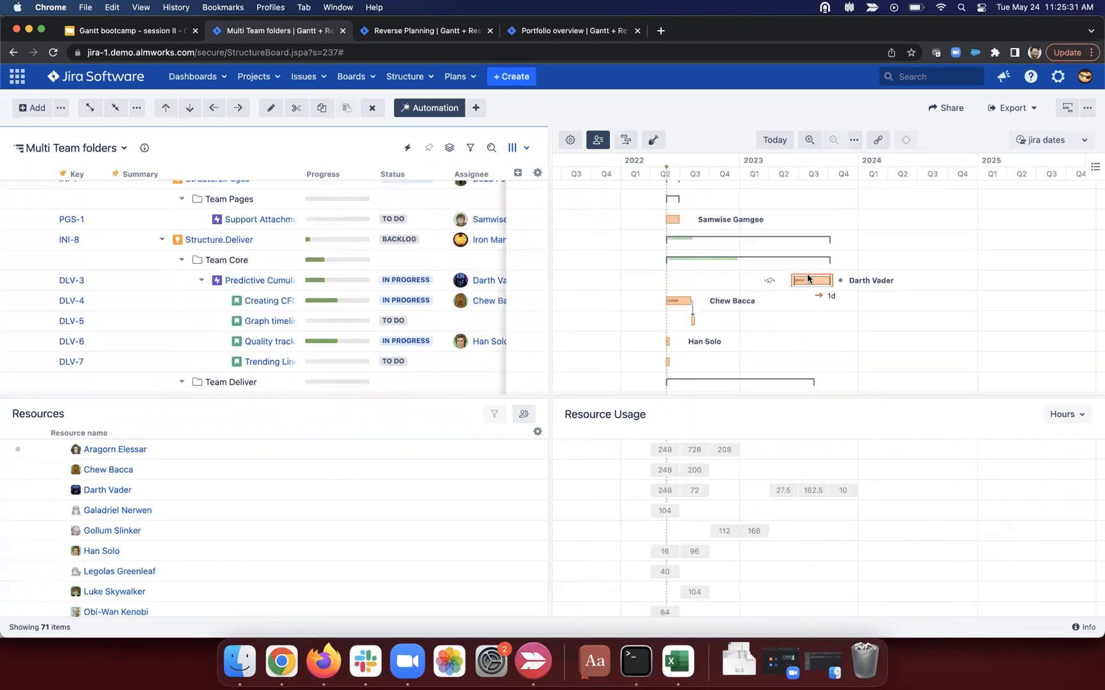
left_click_drag(802, 278, 805, 281)
left_click(1095, 166)
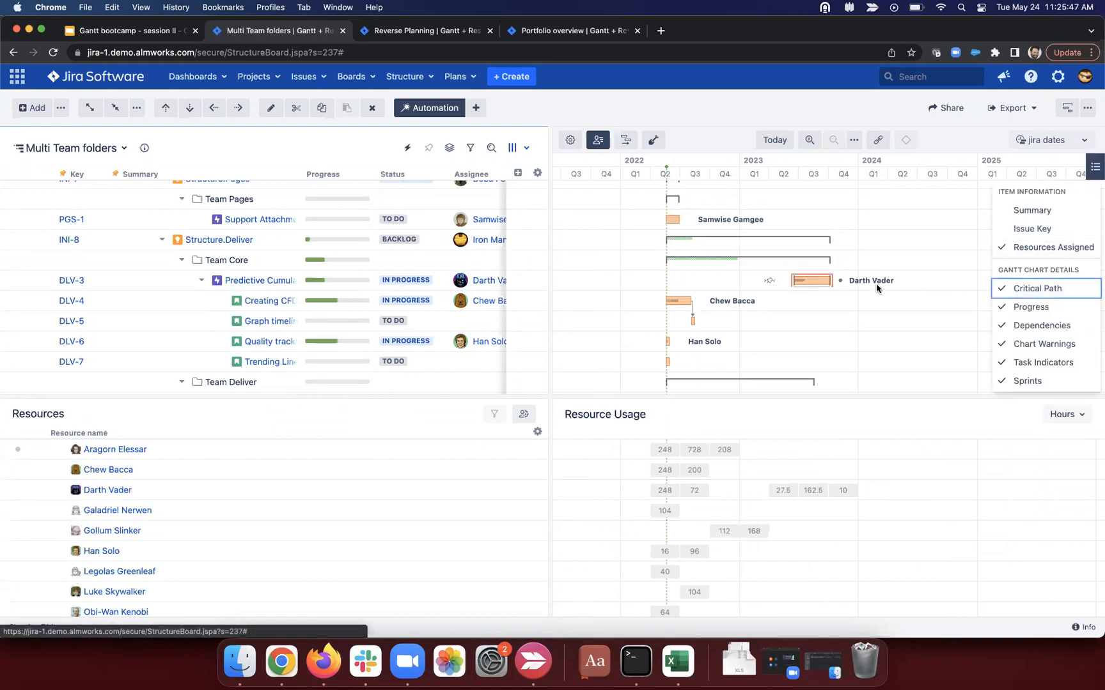
left_click(899, 237)
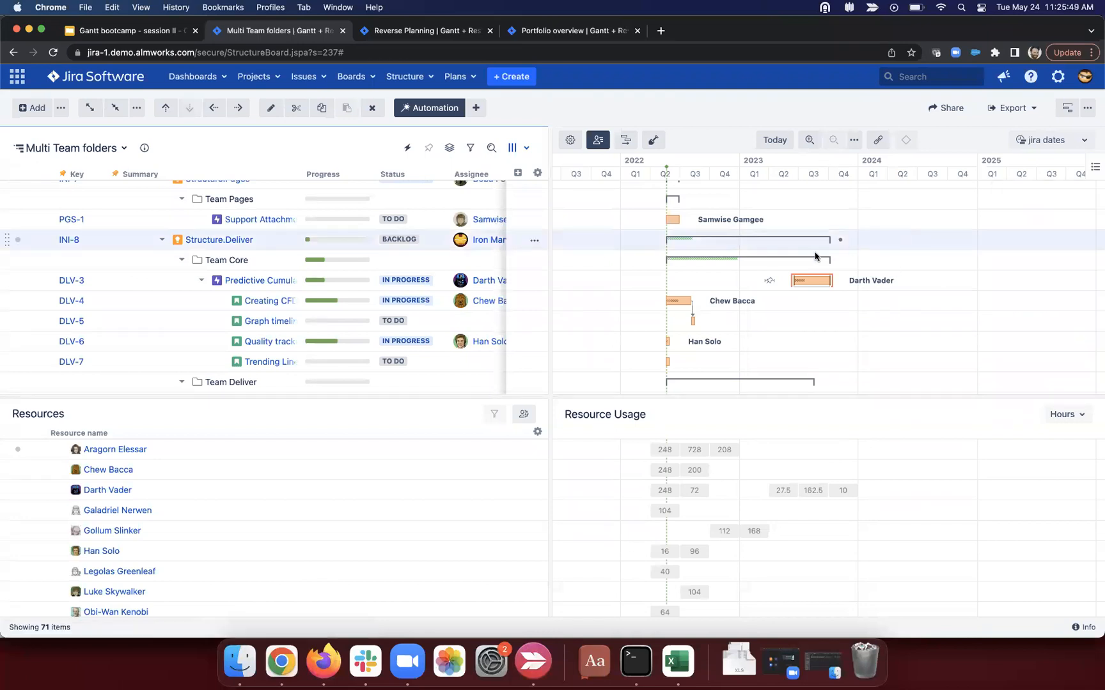
Step: Link DLV-3 to DLV-4 and DLV-5 to DLV-6, then lengthen Chew Bacca's DLV-4 bar
left_click_drag(839, 282, 676, 304)
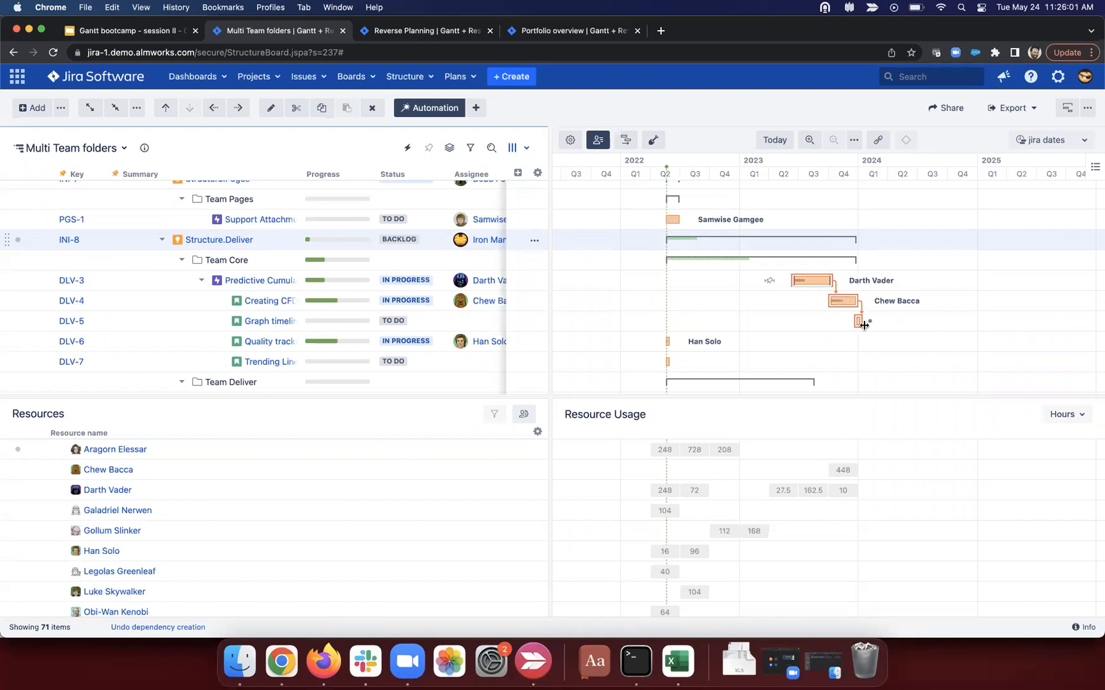
left_click_drag(868, 321, 668, 341)
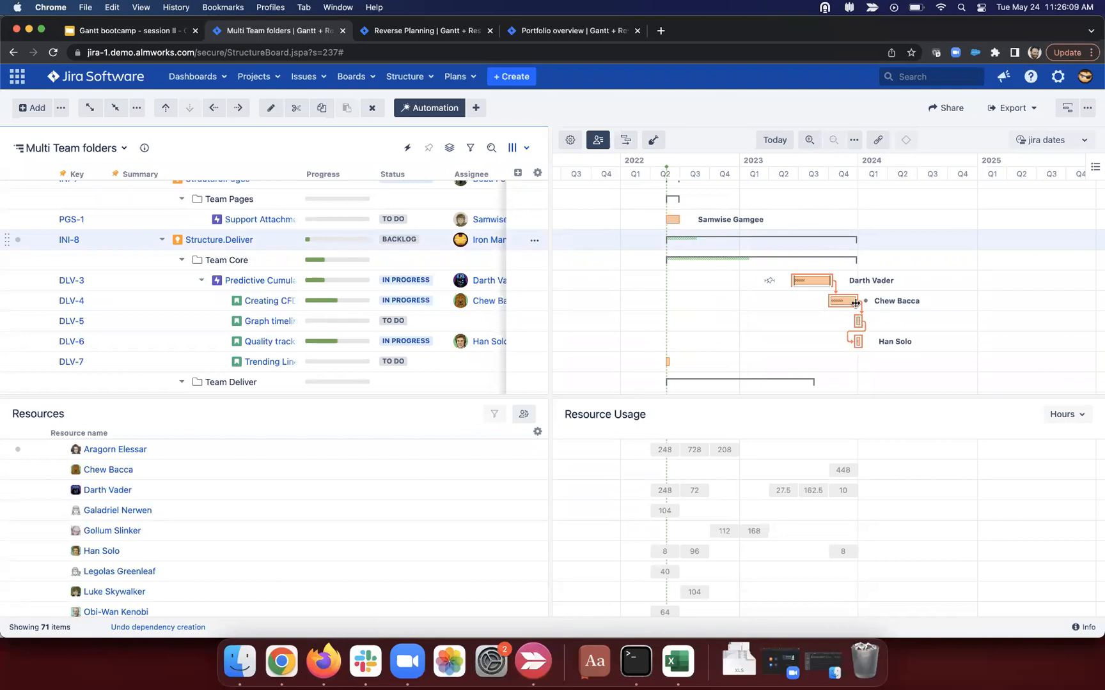
left_click_drag(856, 303, 888, 303)
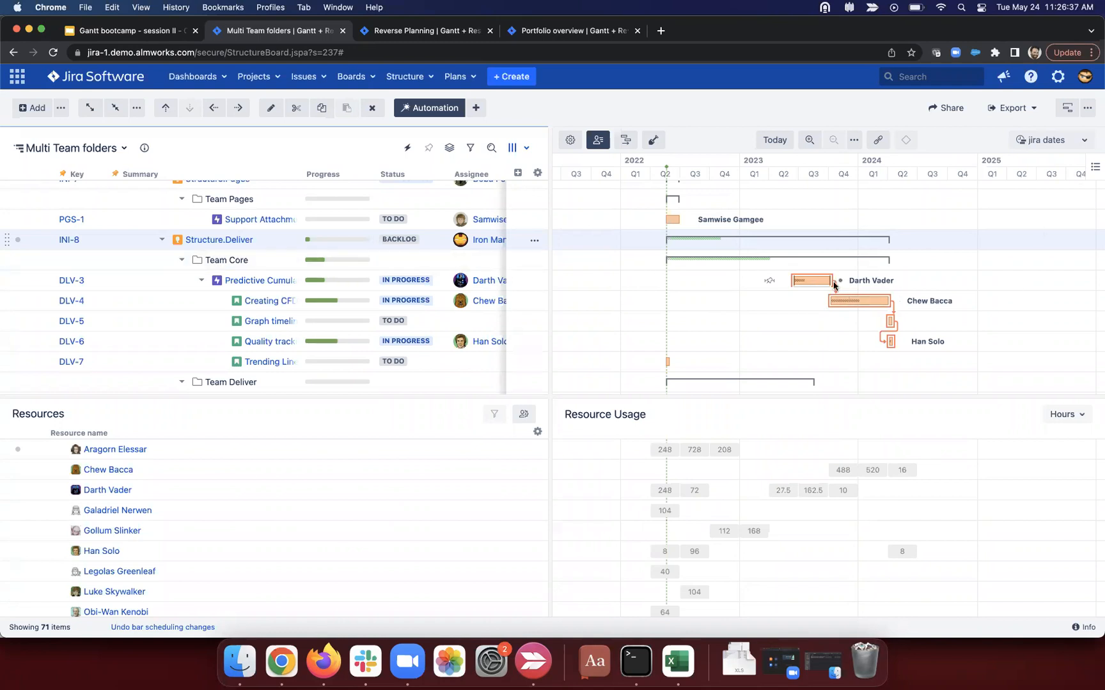
Step: Link the end of DLV-6's bar to DLV-7 so the Team Core chain runs in sequence
left_click(268, 257)
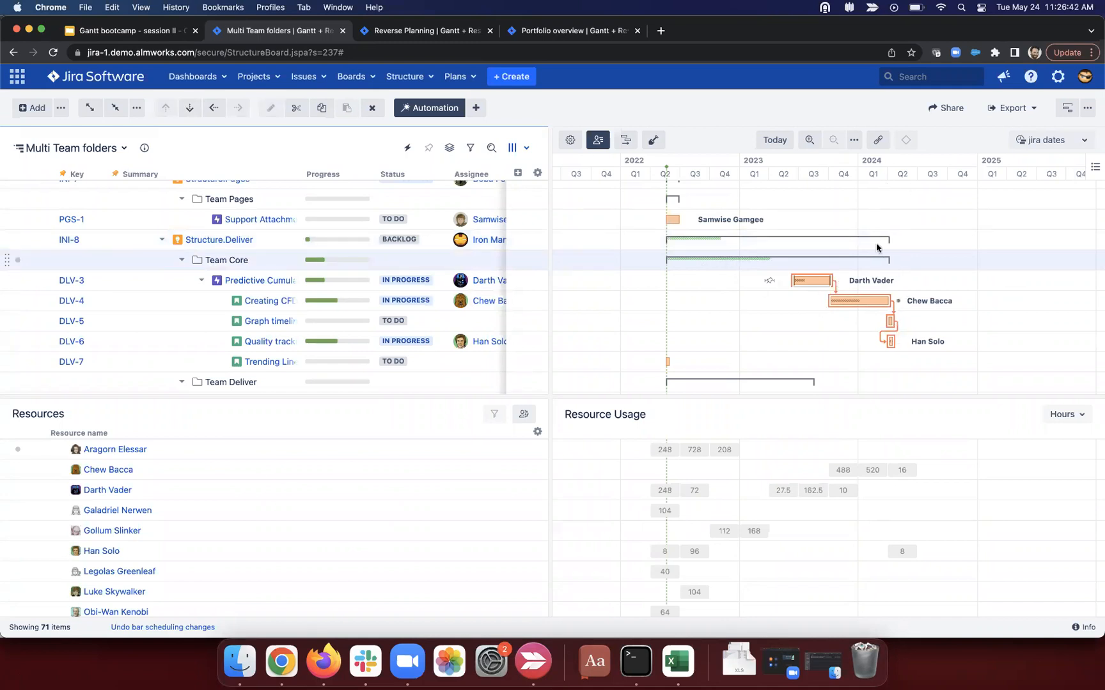
left_click(182, 260)
left_click(182, 260)
left_click(266, 247)
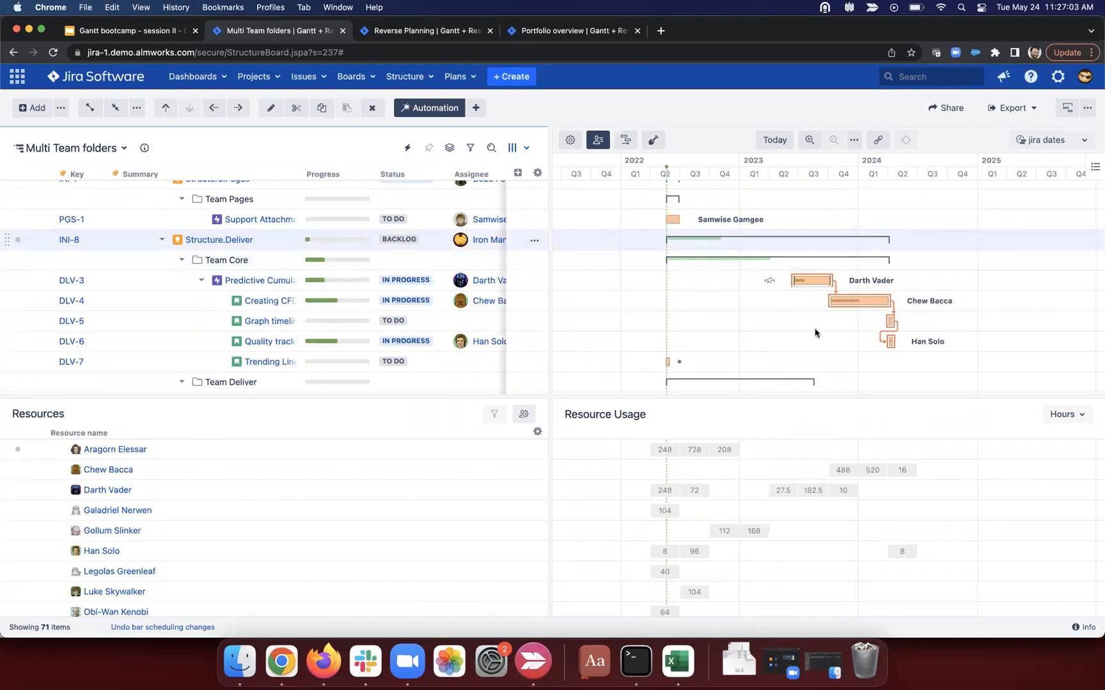
left_click_drag(902, 341, 665, 360)
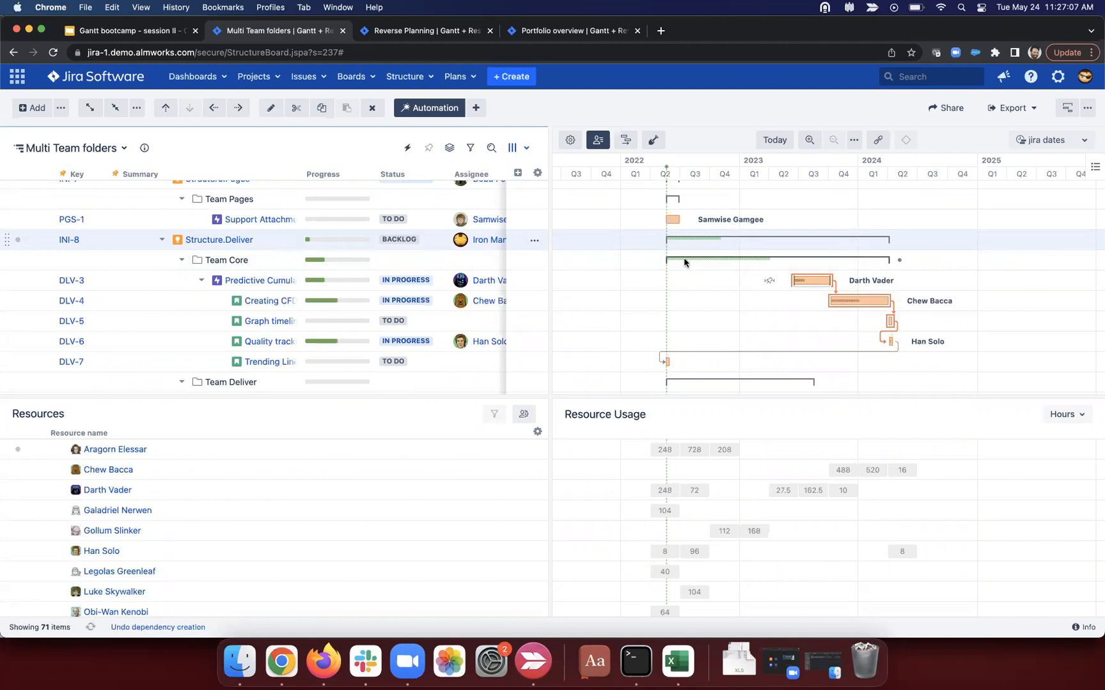
left_click(424, 267)
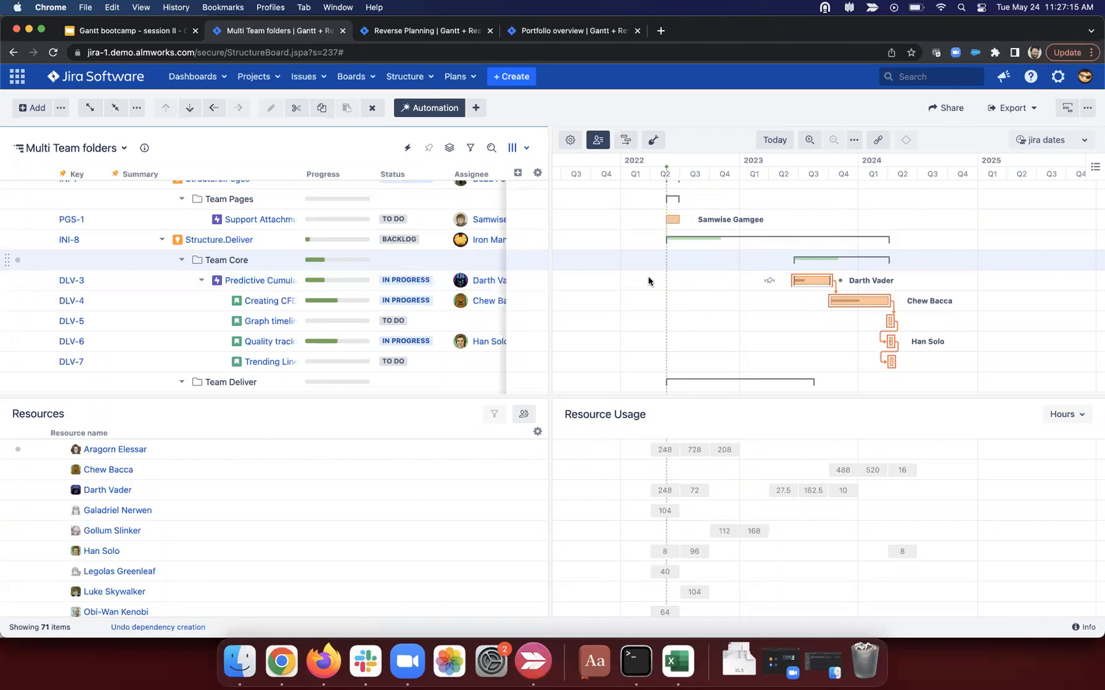
scroll(720, 283, "down", 3)
scroll(720, 283, "up", 2)
left_click(748, 349)
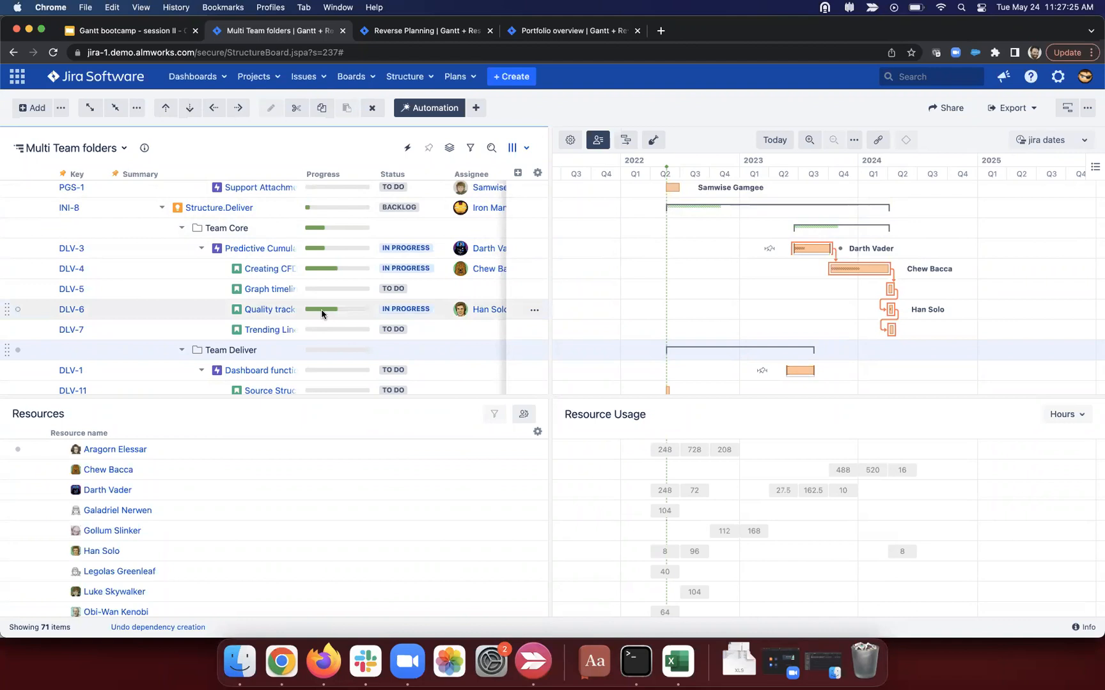
scroll(236, 267, "up", 1)
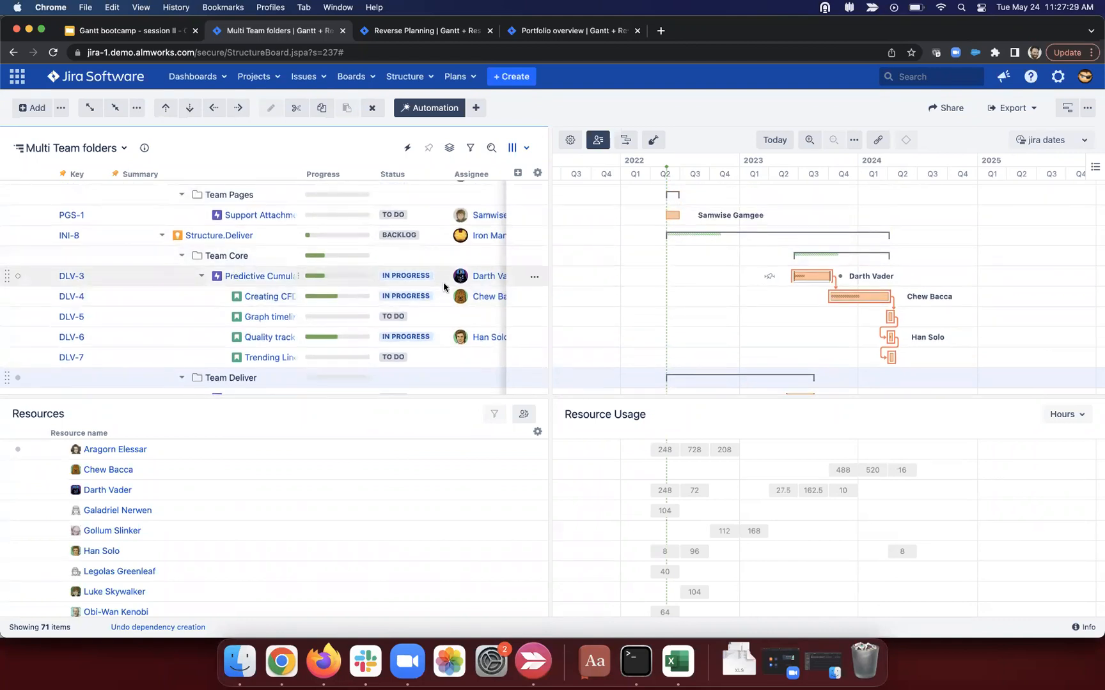
Step: Confirm DLV-4 belongs to the Extensions slice, then collapse THM-2 and the Extension Team folder
left_click(850, 294)
left_click(843, 297)
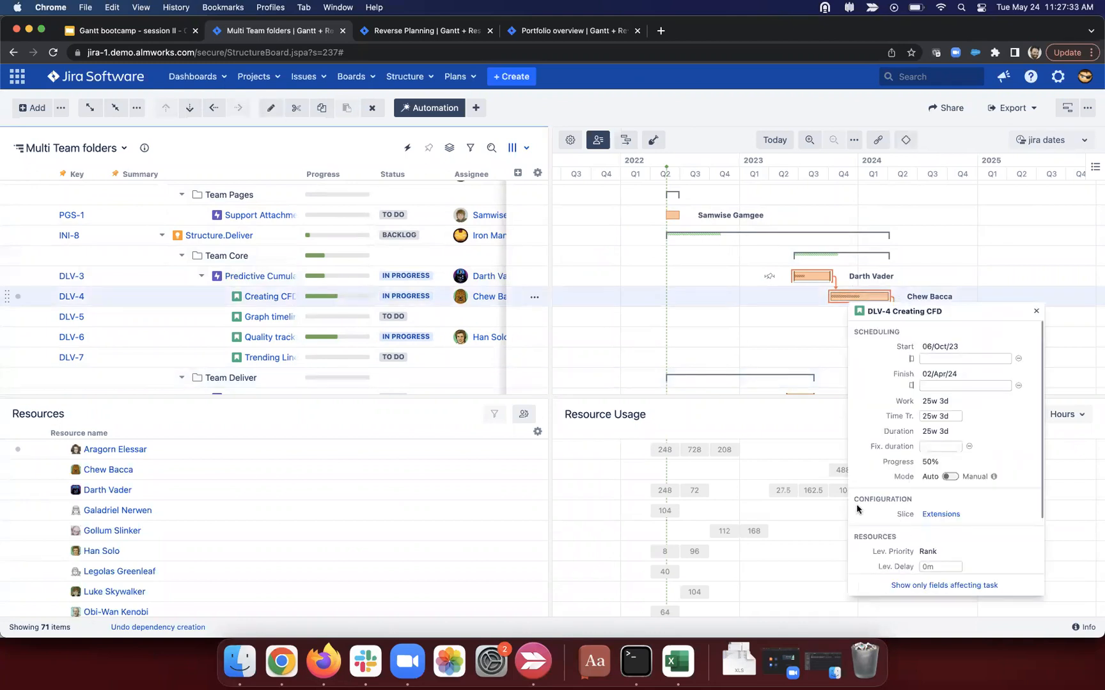
left_click_drag(906, 514, 892, 510)
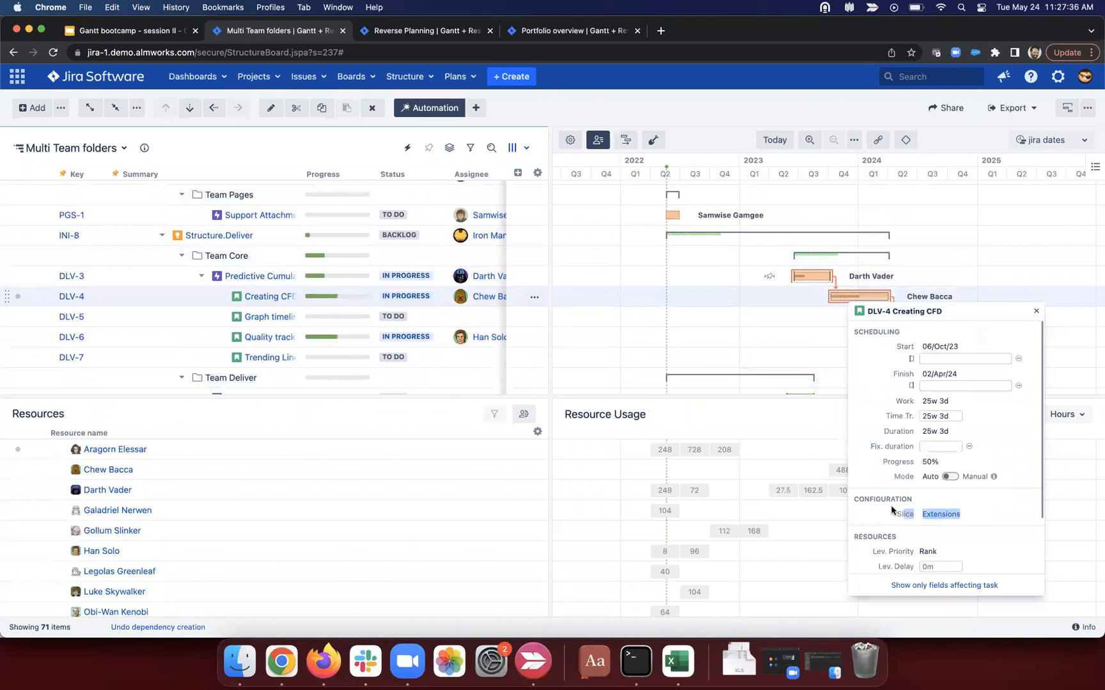
left_click(602, 305)
scroll(200, 275, "up", 5)
scroll(199, 275, "up", 5)
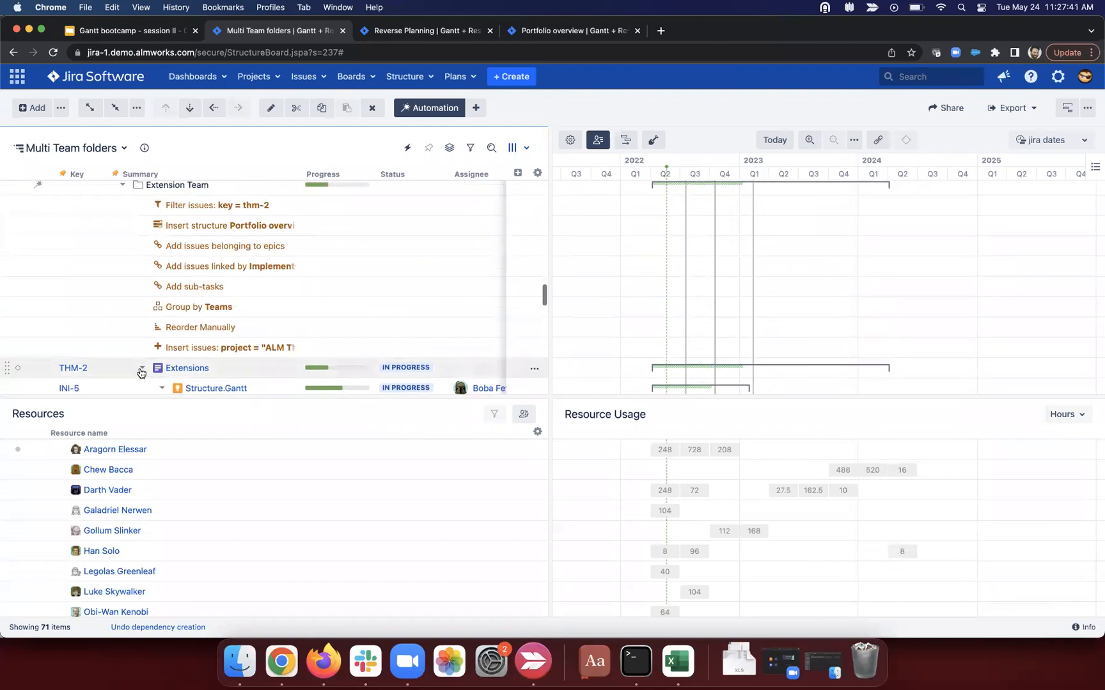
left_click(142, 368)
left_click(121, 202)
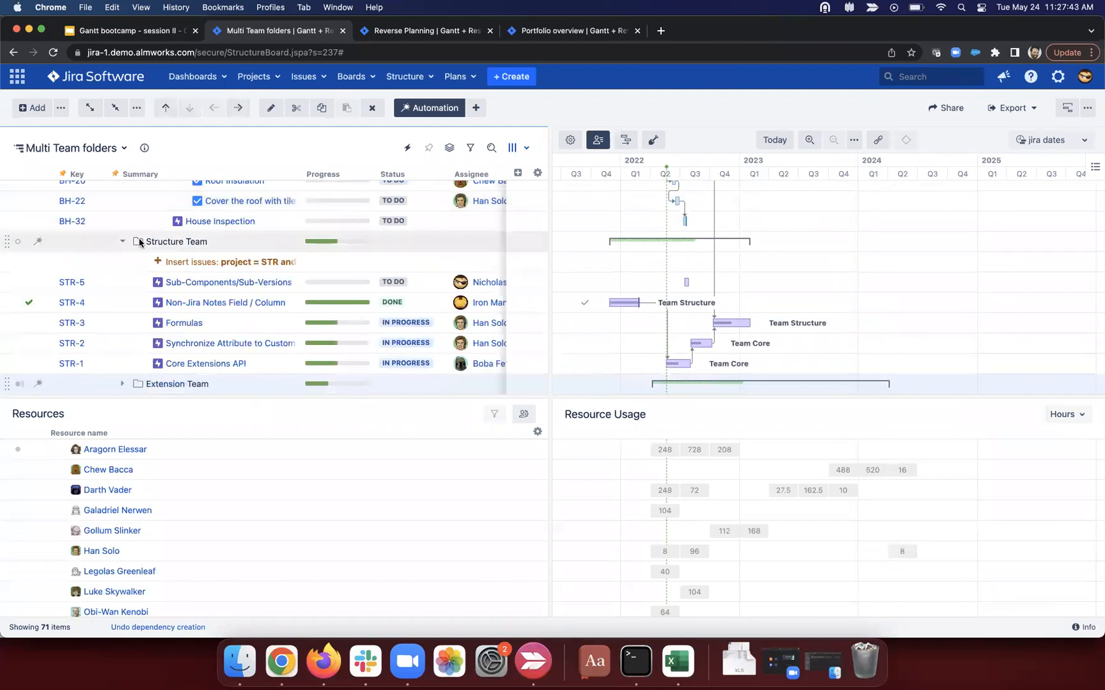
scroll(361, 326, "up", 3)
Step: Check the slices of BH-18 Building roof and STR-3 (Str team), then open Gantt chart settings
left_click(709, 224)
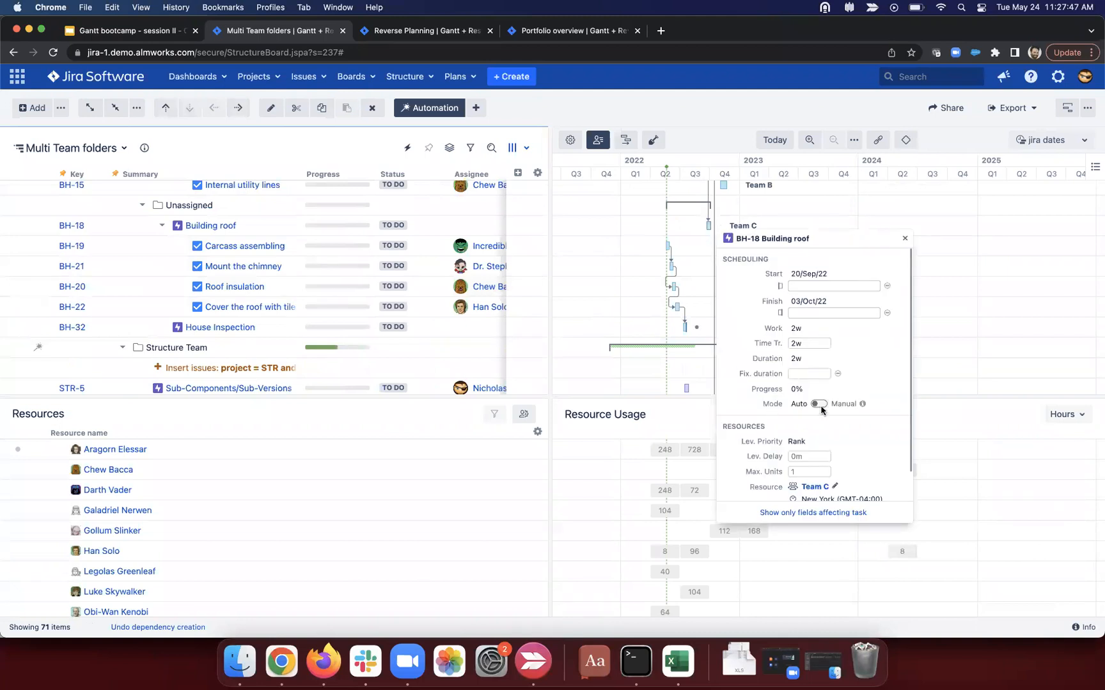
left_click(904, 239)
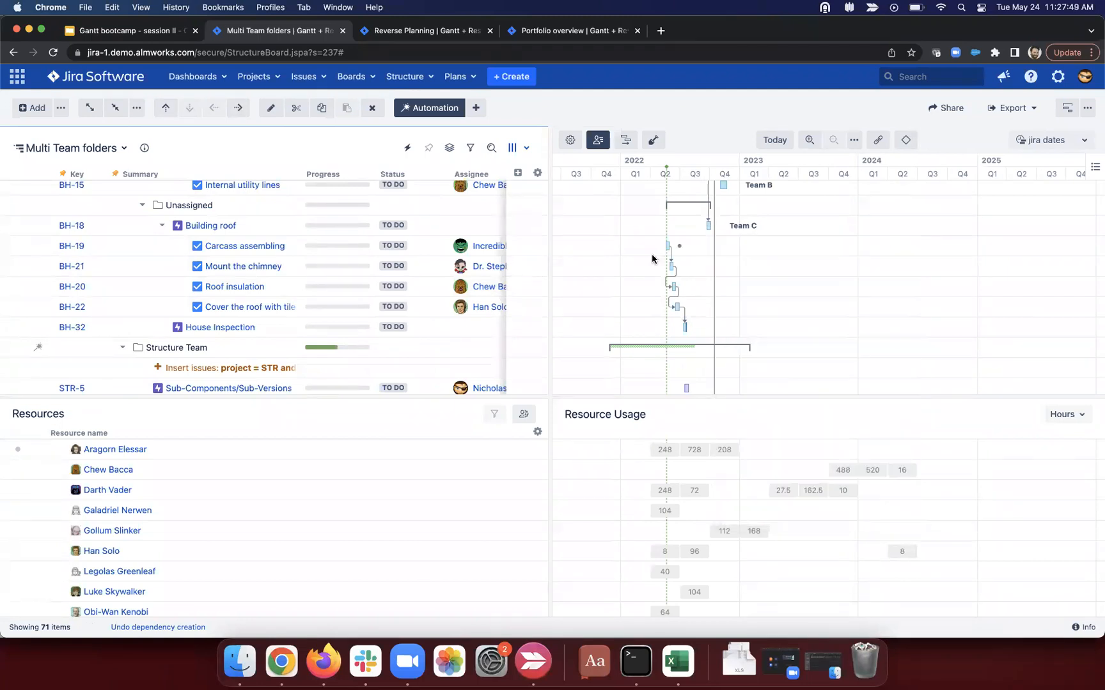
scroll(365, 296, "down", 5)
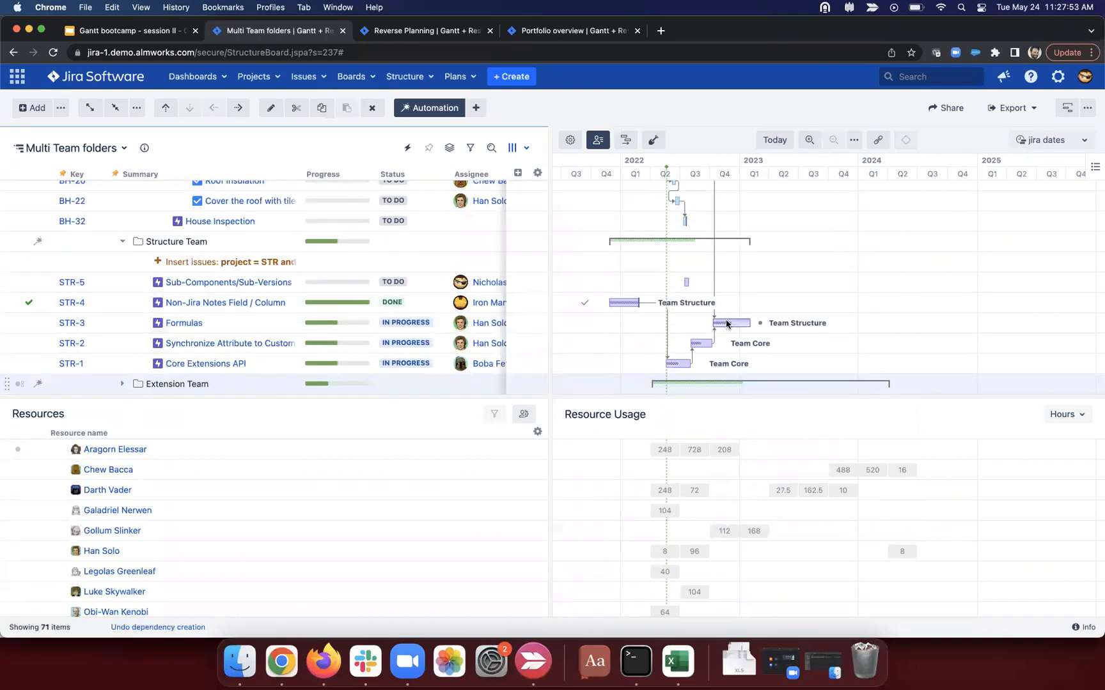
left_click(726, 324)
left_click_drag(838, 541, 805, 541)
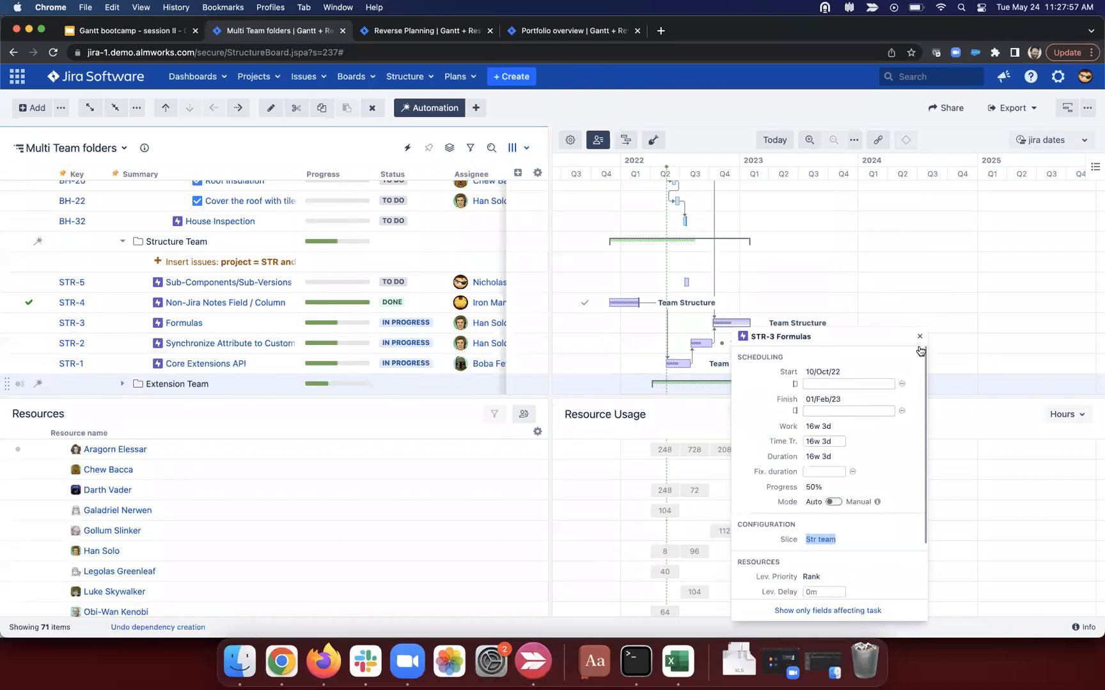
left_click(919, 337)
left_click(570, 140)
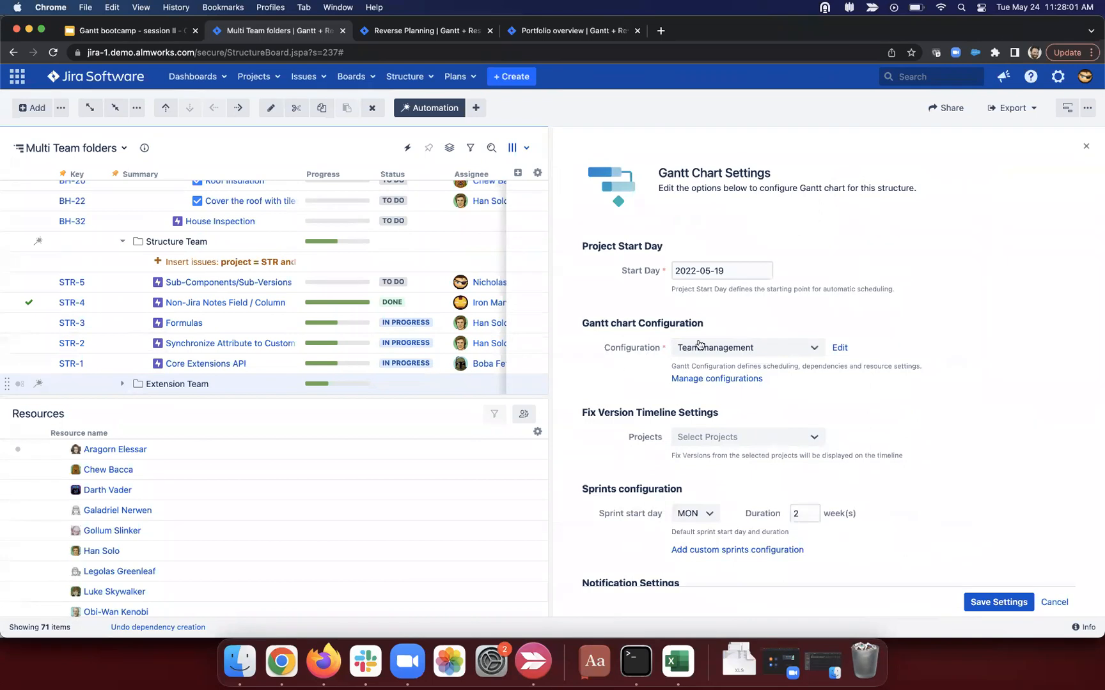
Step: Collapse the tree to top-level team folders and edit the Team management configuration
left_click(89, 109)
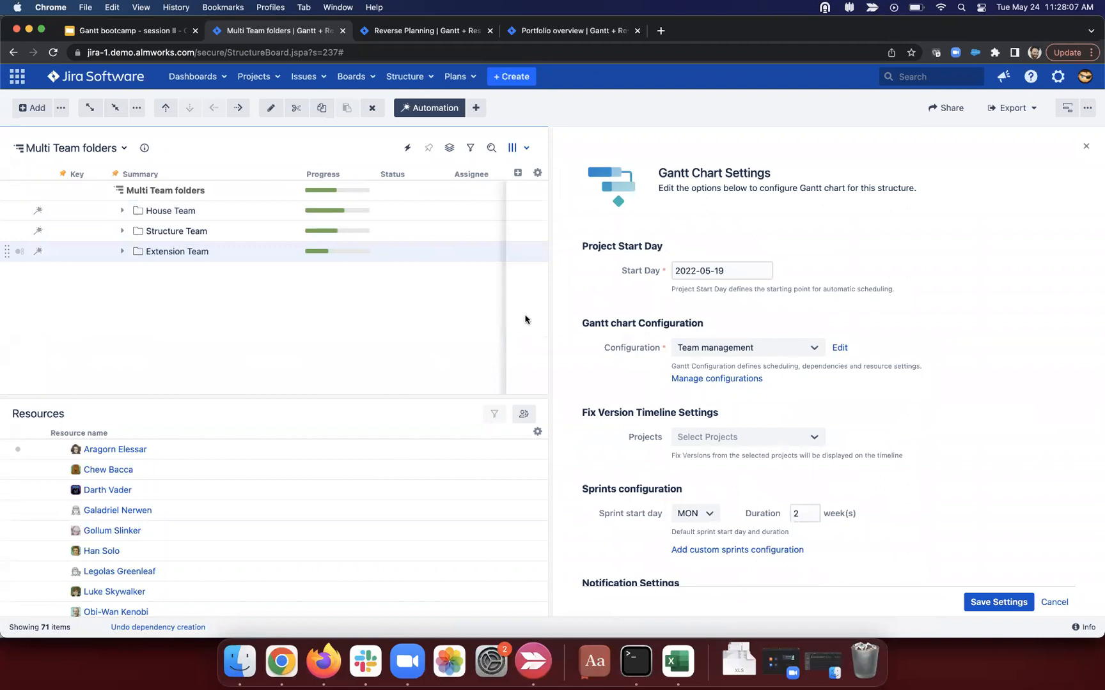
left_click(838, 348)
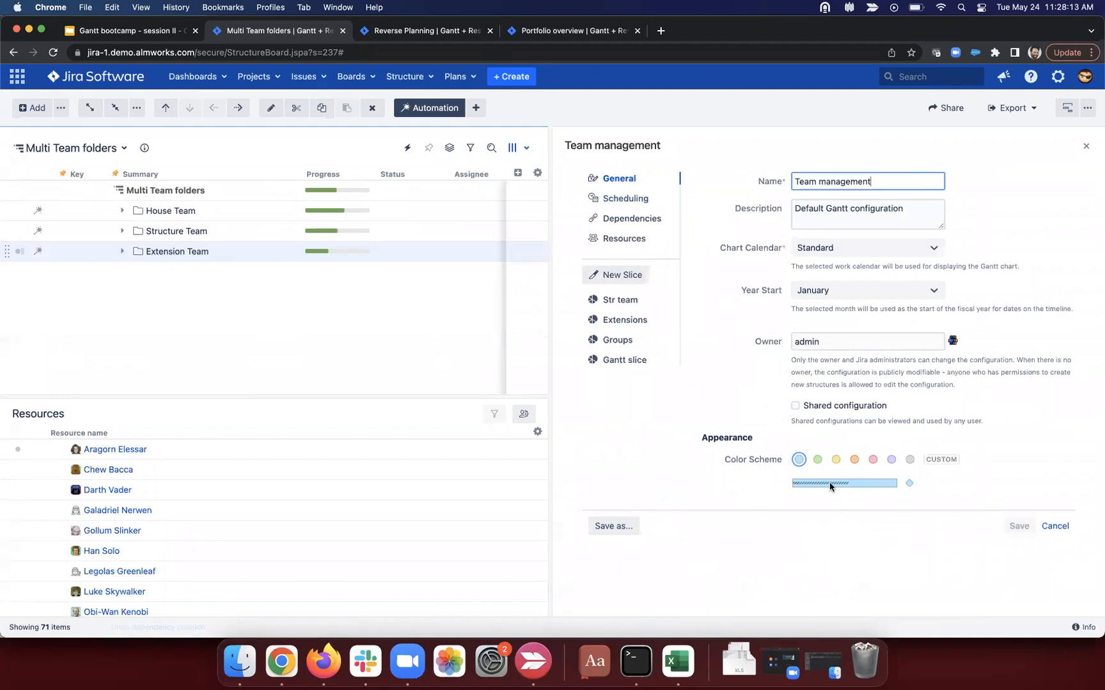
left_click(121, 210)
scroll(190, 308, "down", 2)
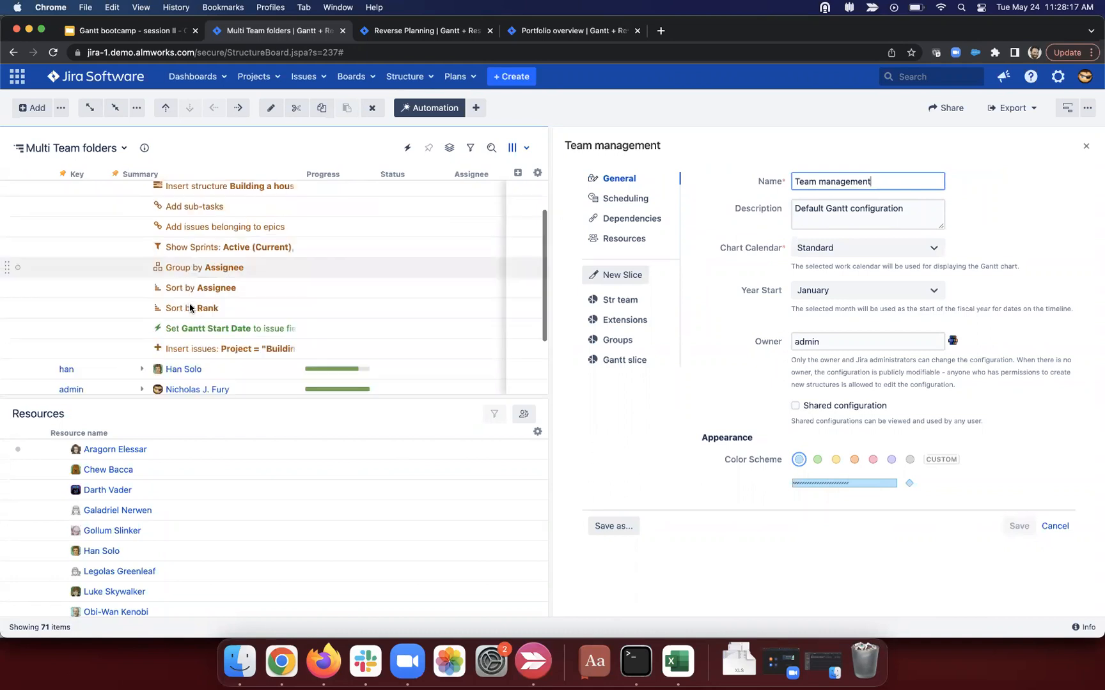
scroll(190, 308, "down", 3)
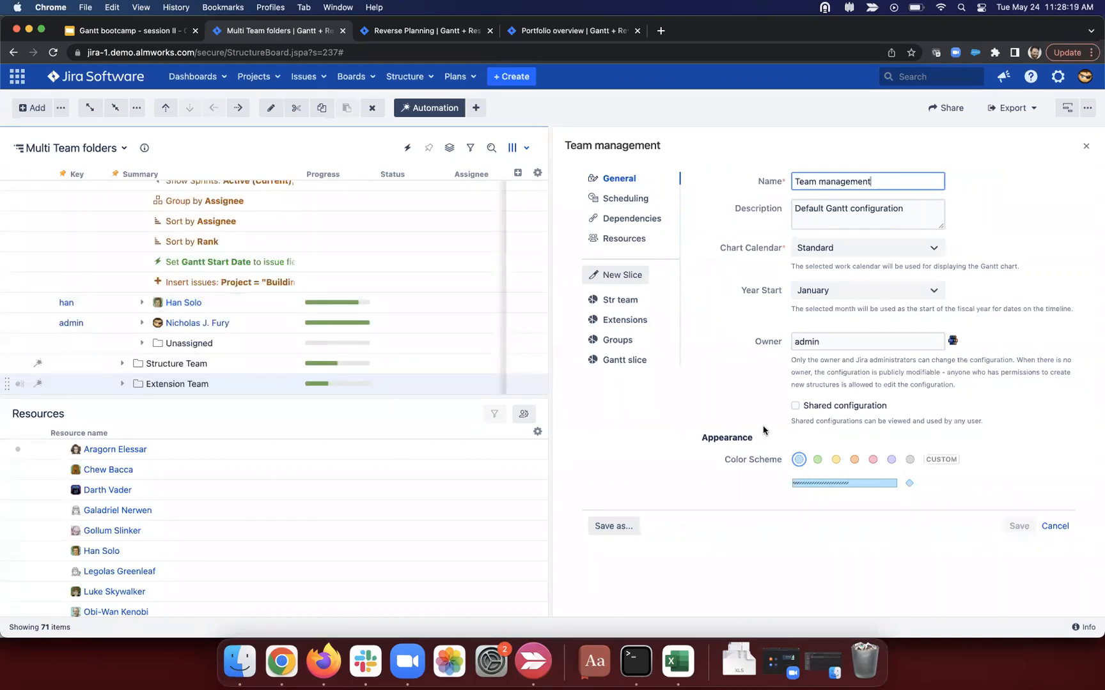
Step: Compare the Str team, Gantt slice and default scheduling settings, then list sections addable to Gantt slice
left_click(629, 299)
scroll(841, 415, "down", 1)
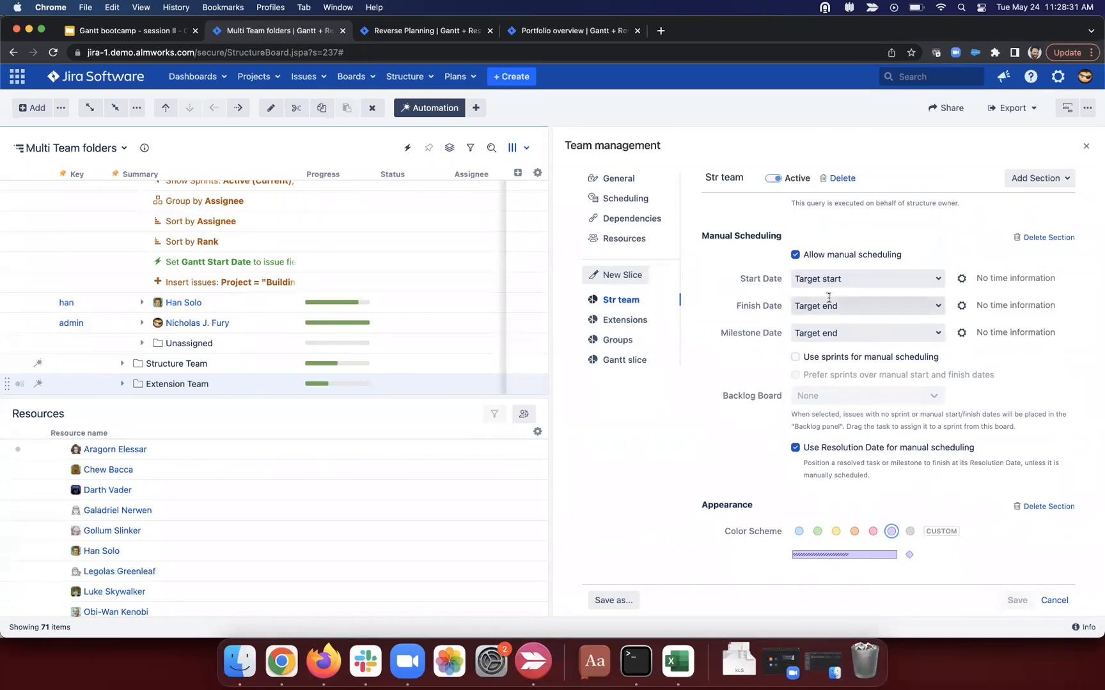
left_click(624, 360)
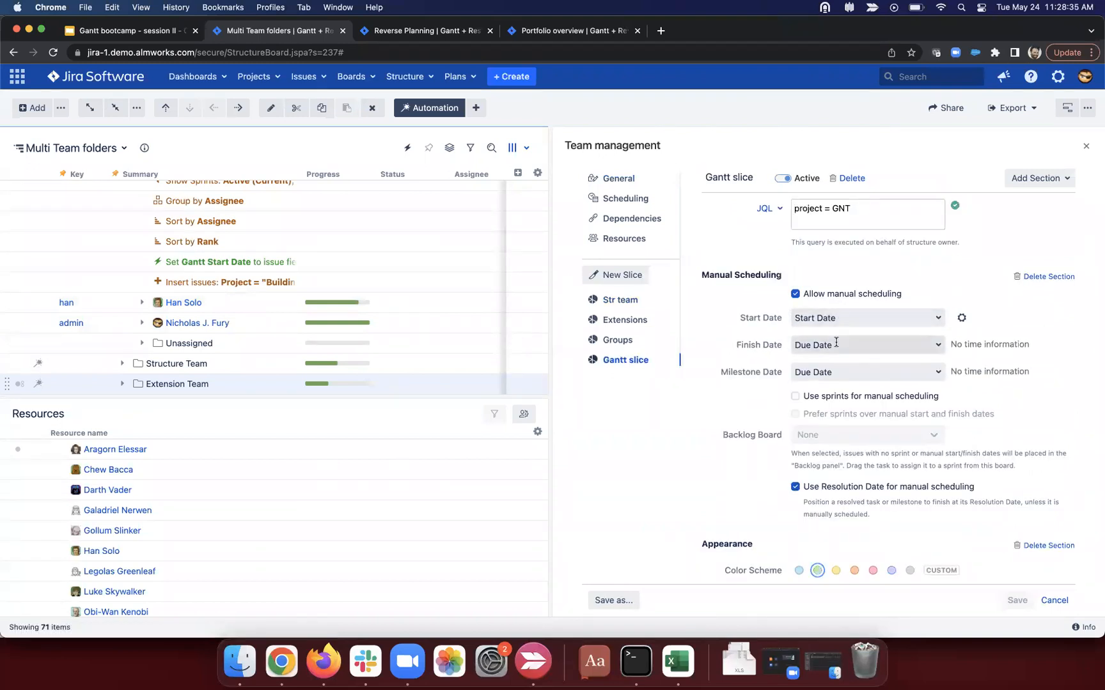
scroll(312, 254, "up", 2)
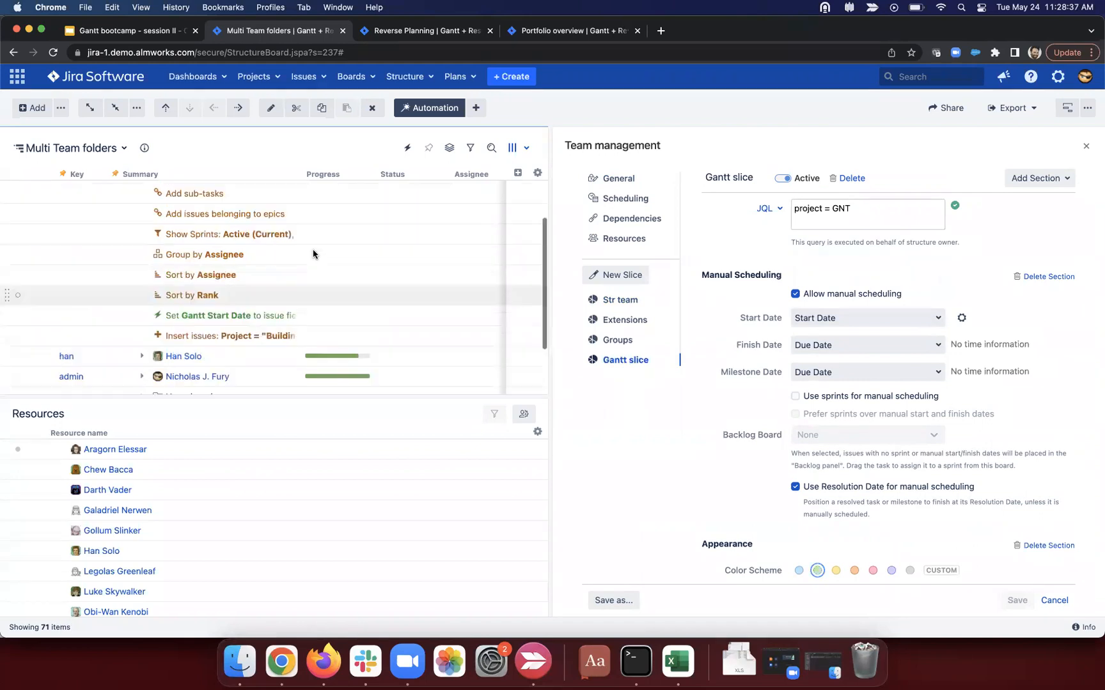
scroll(313, 255, "up", 2)
left_click(640, 199)
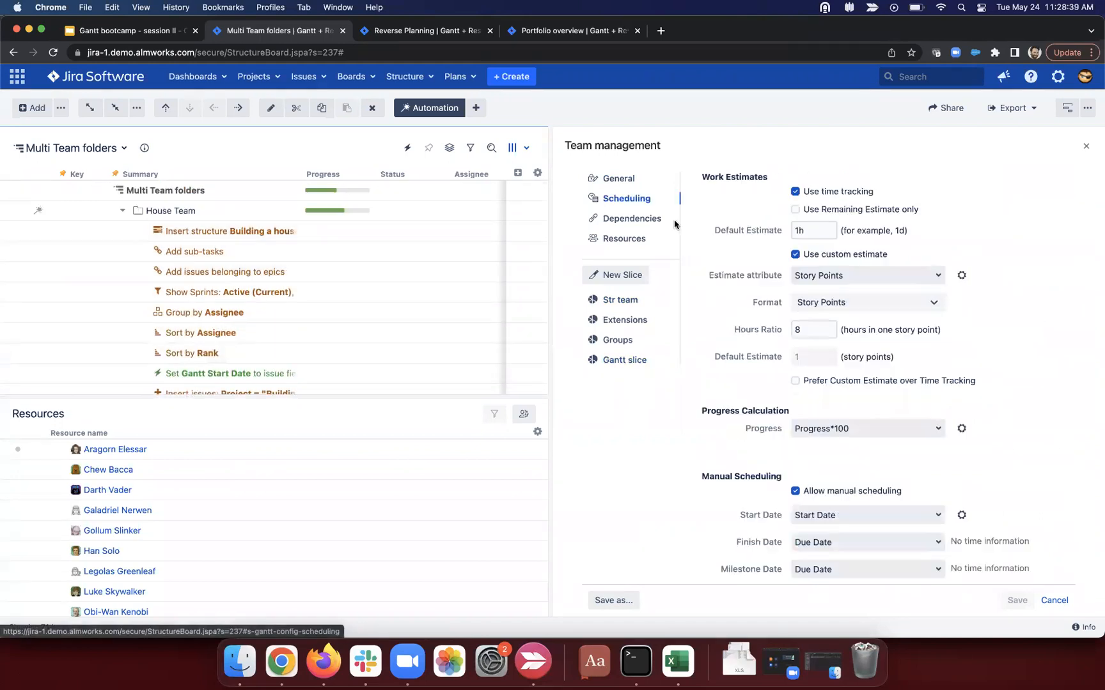
scroll(855, 383, "down", 2)
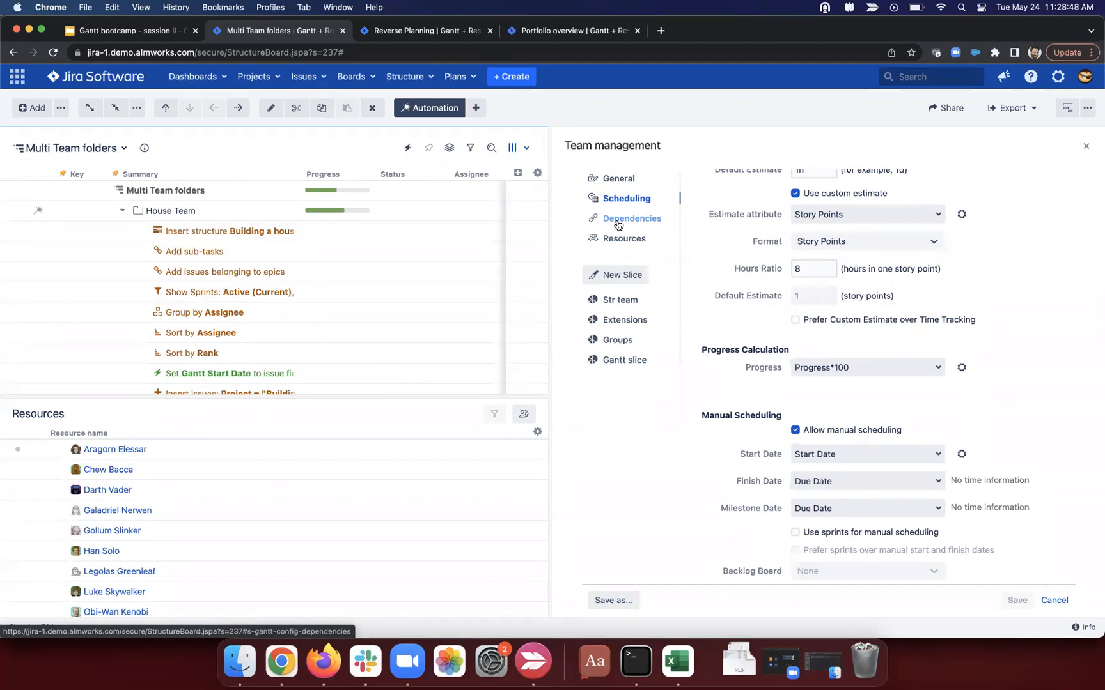
left_click(622, 300)
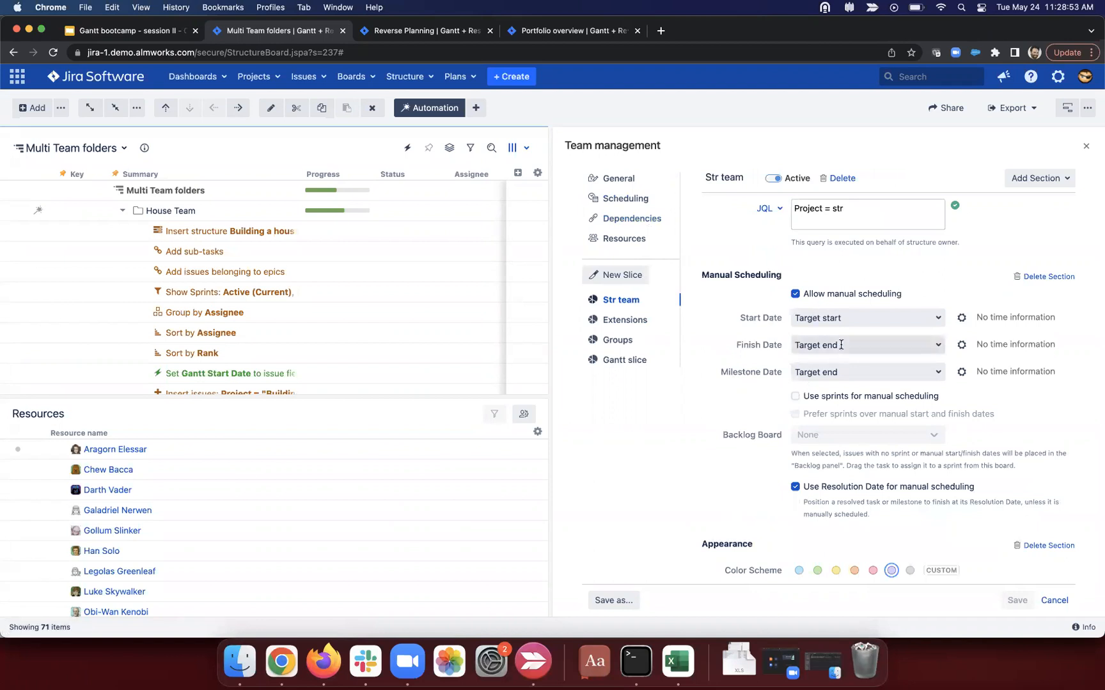
scroll(840, 349, "down", 2)
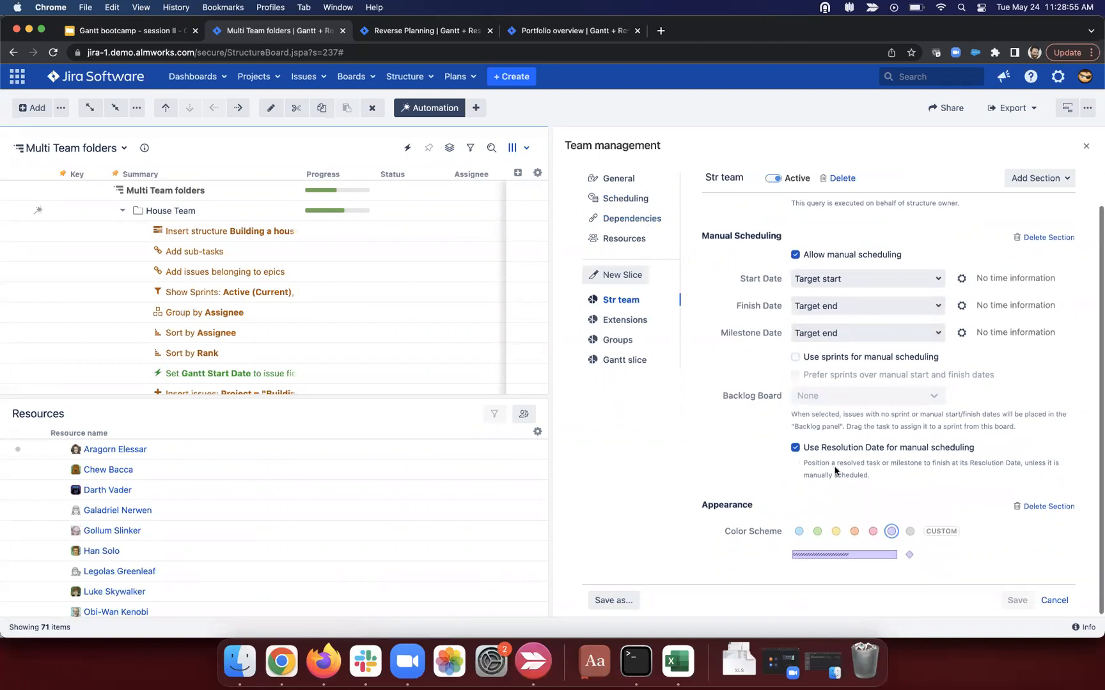
left_click(625, 360)
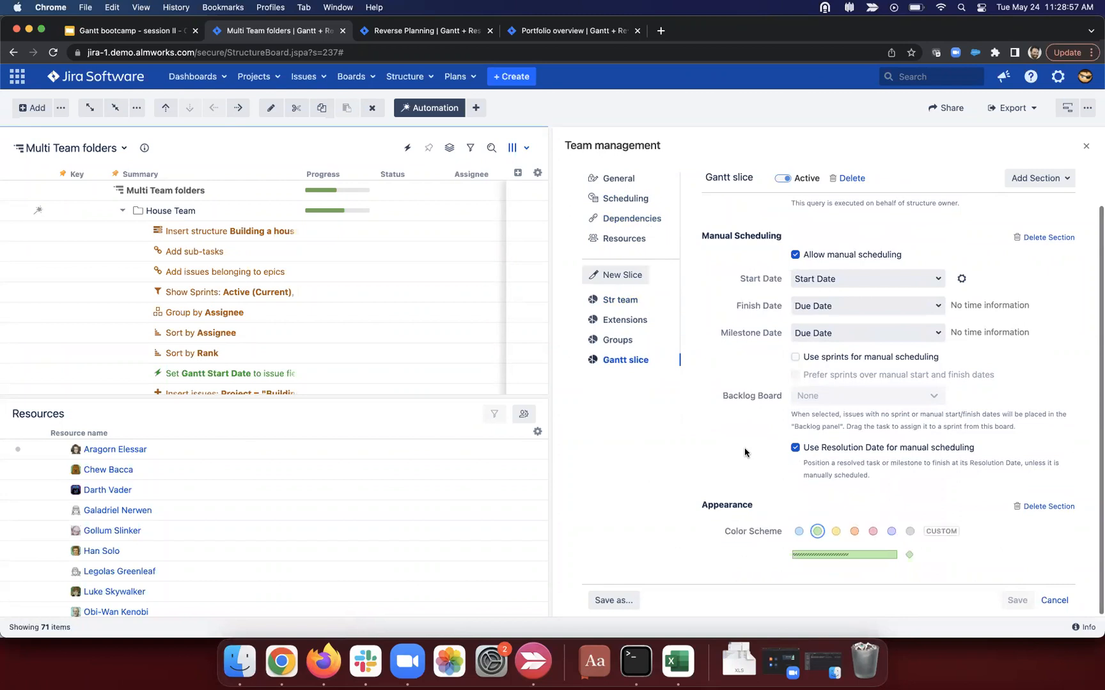
left_click(1037, 178)
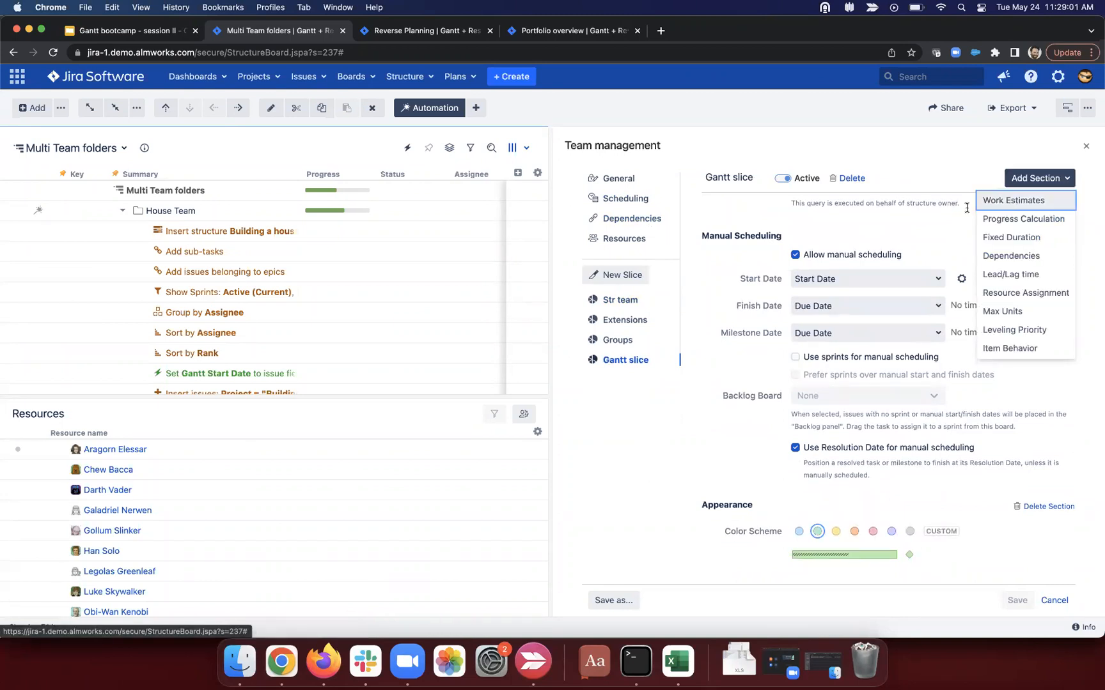
Step: Add a Work Estimates section with a 4 hours-per-story-point ratio, then compare with the defaults
left_click(1013, 200)
scroll(813, 345, "down", 1)
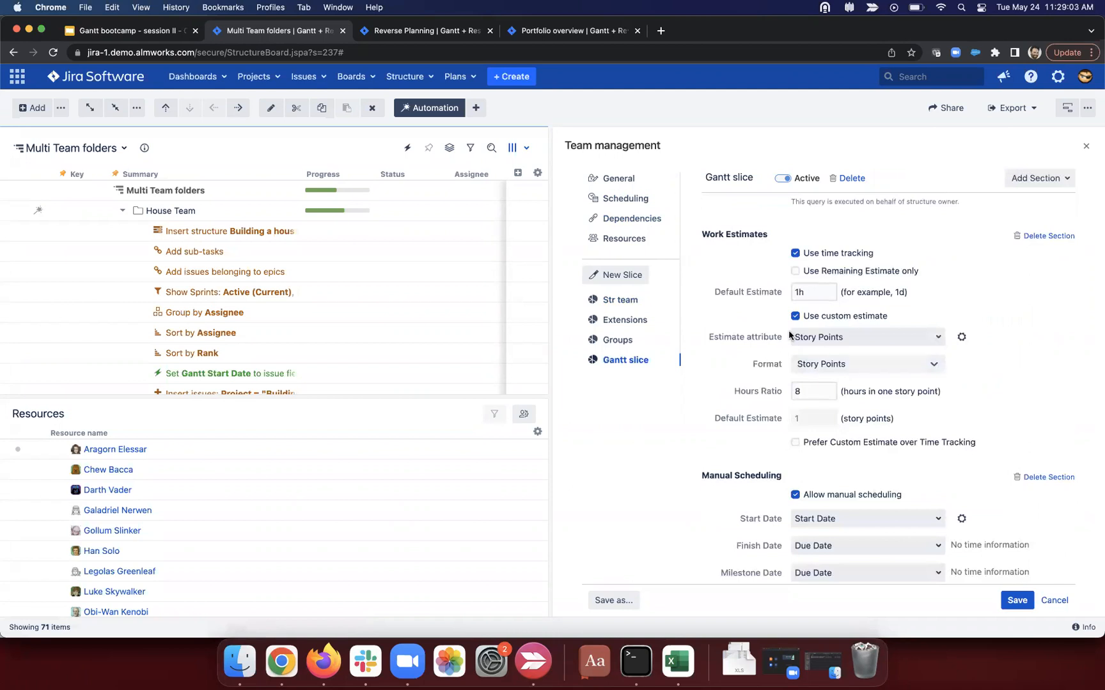
left_click(792, 396)
key("BackSpace")
type("4")
left_click(620, 299)
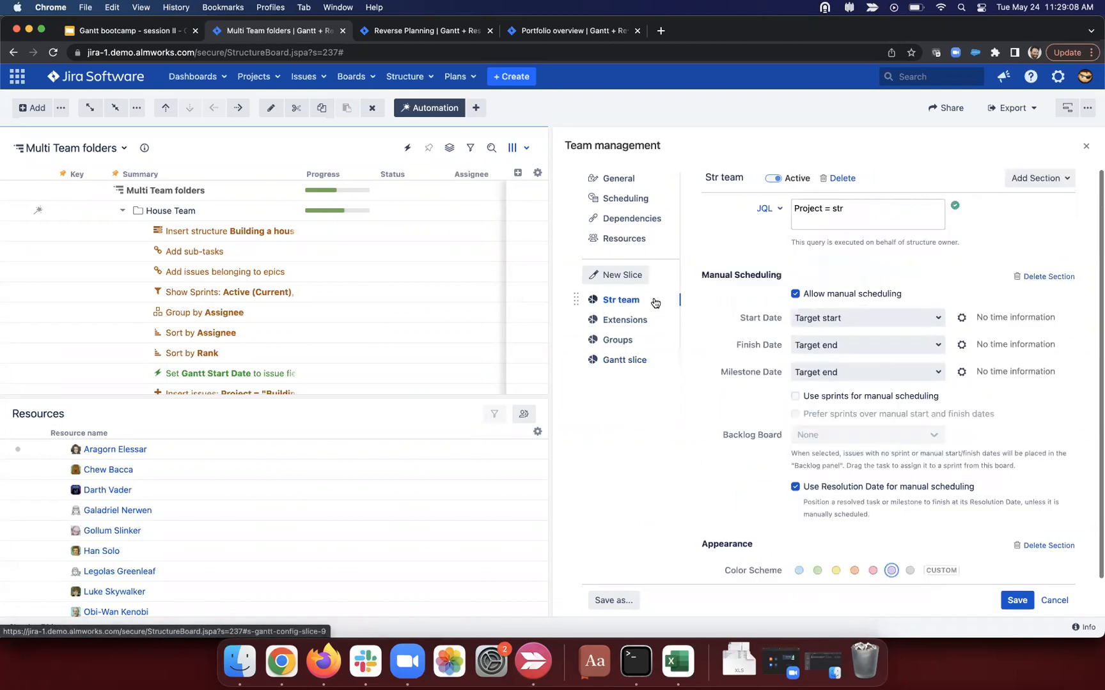
left_click(630, 200)
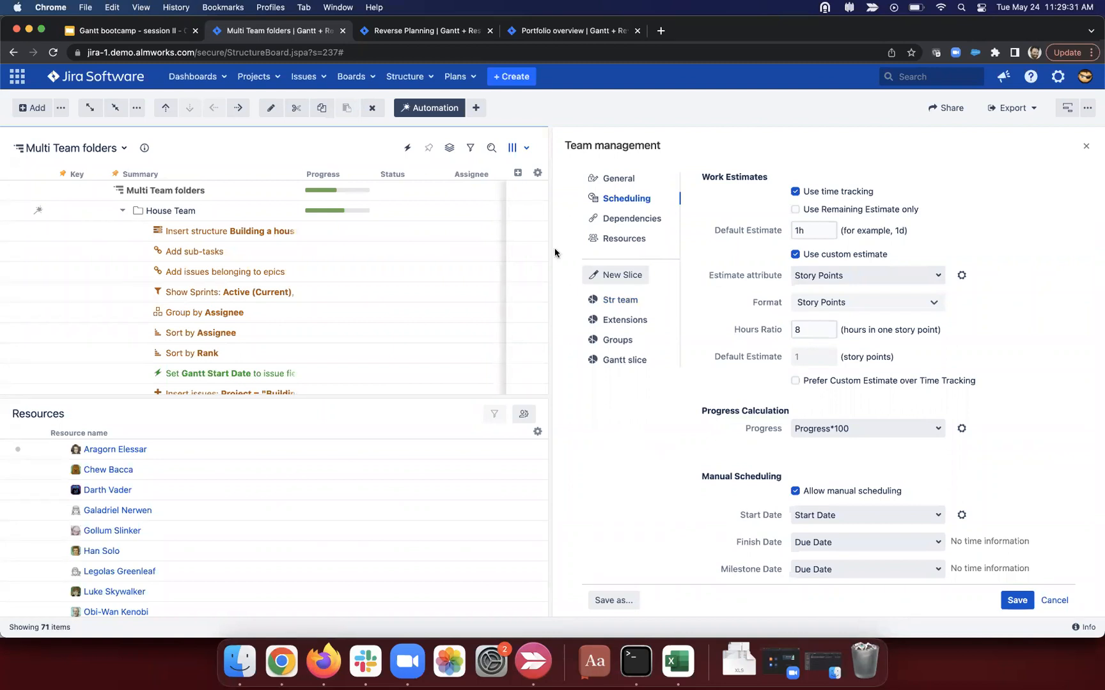
Step: Review the Resources and Extensions slice team settings, then save the Team management configuration
left_click(665, 236)
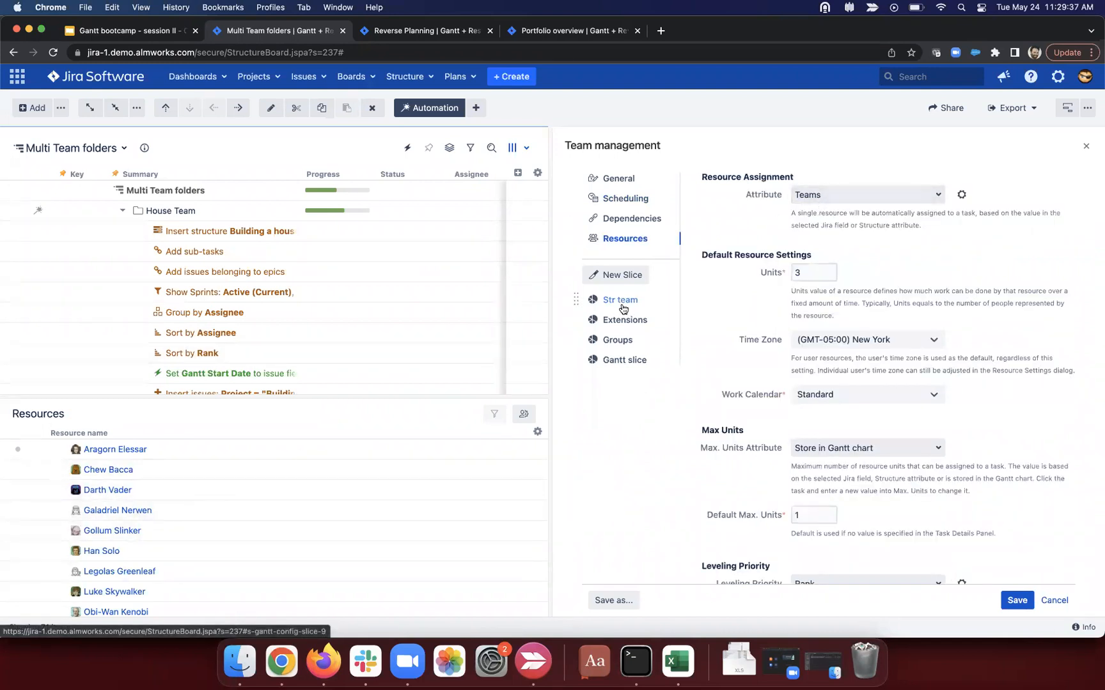
left_click(639, 321)
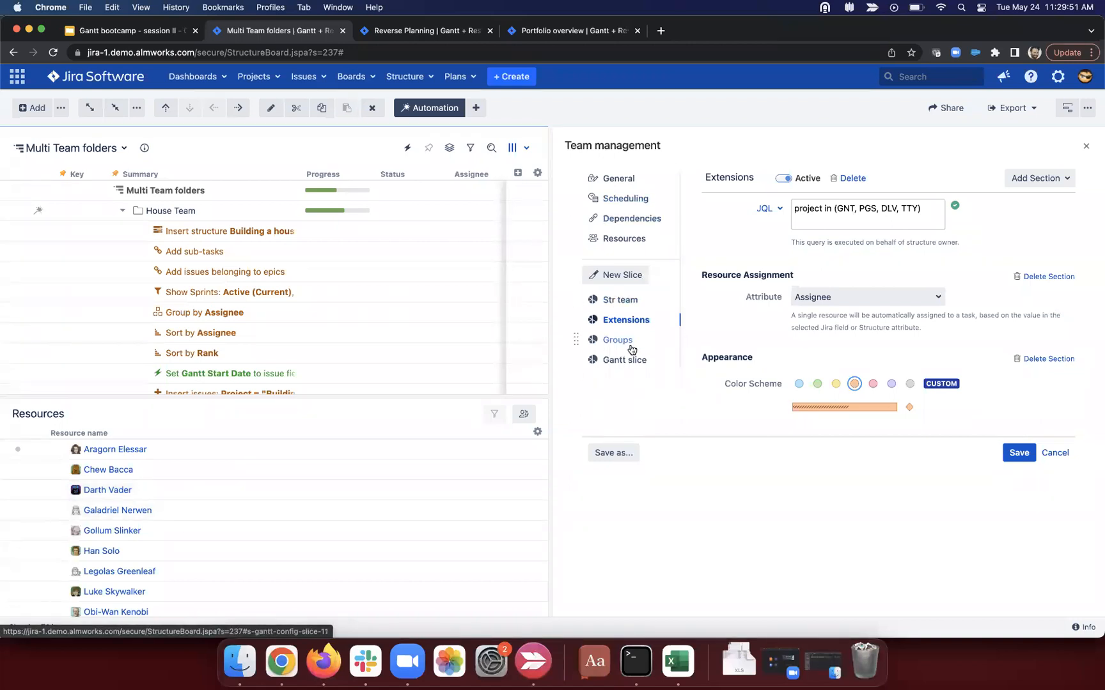
left_click(627, 238)
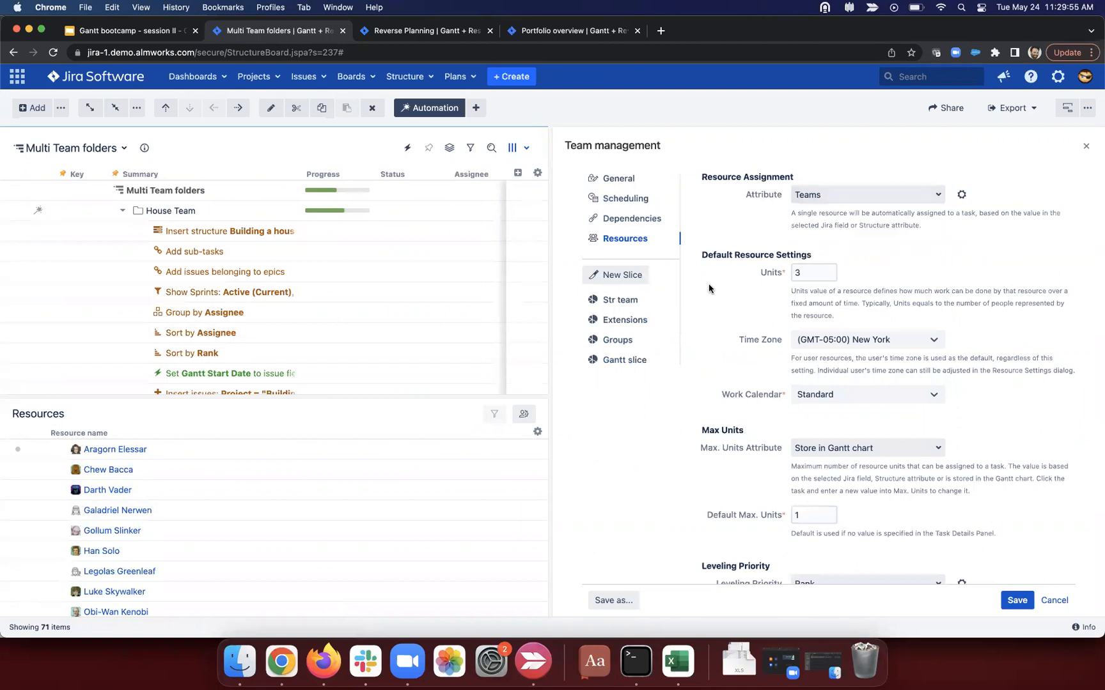
scroll(323, 544, "down", 3)
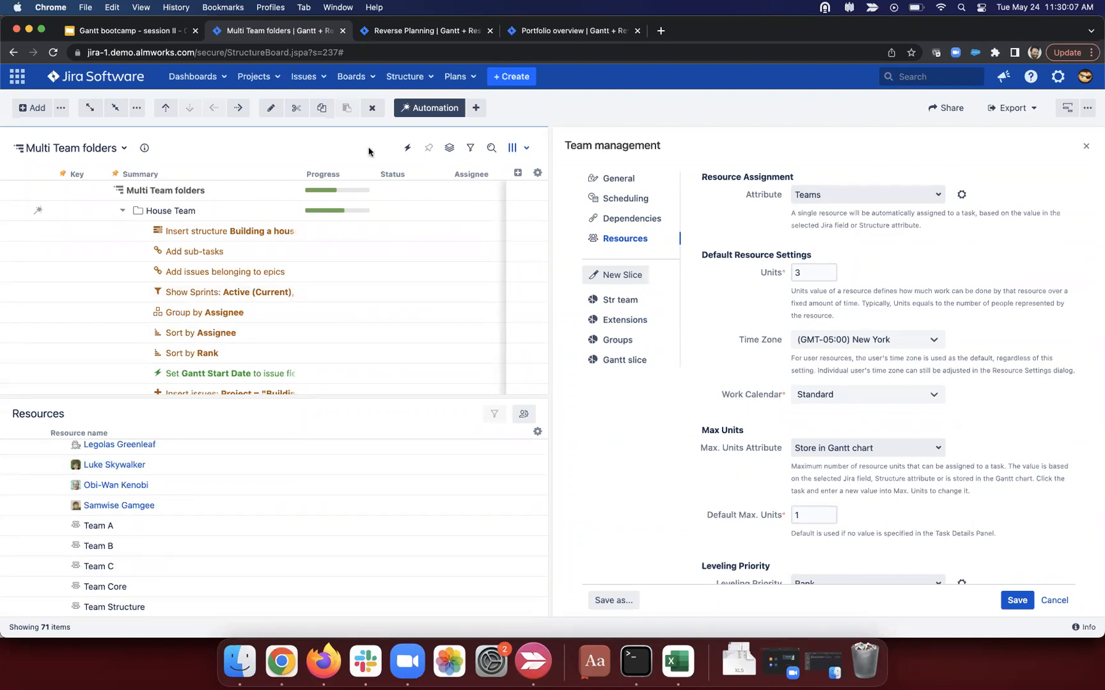
left_click(1020, 599)
Step: Save the Gantt settings, then open the Reverse Planning structure in a maximised browser window
left_click(996, 606)
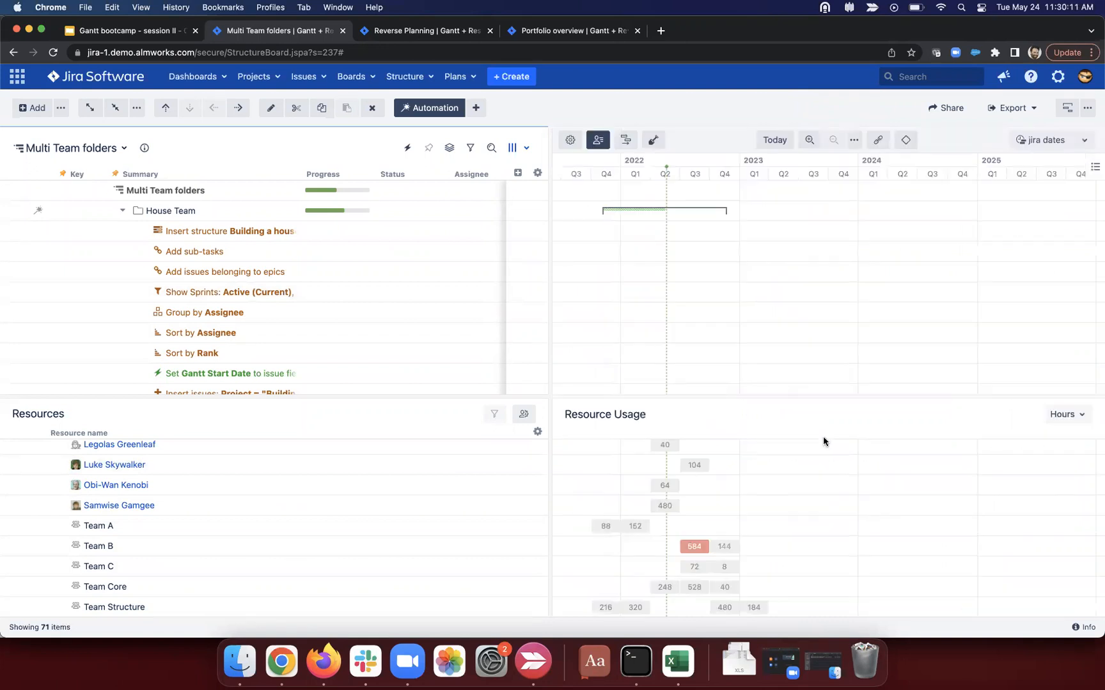
left_click_drag(896, 36, 891, 114)
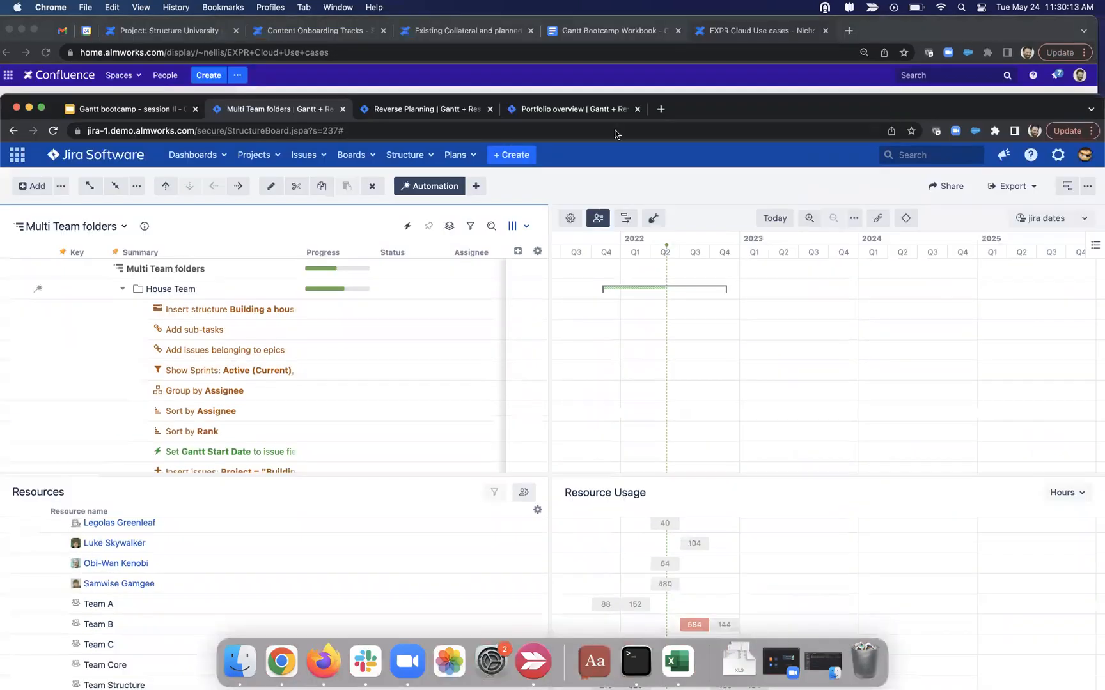
left_click(422, 110)
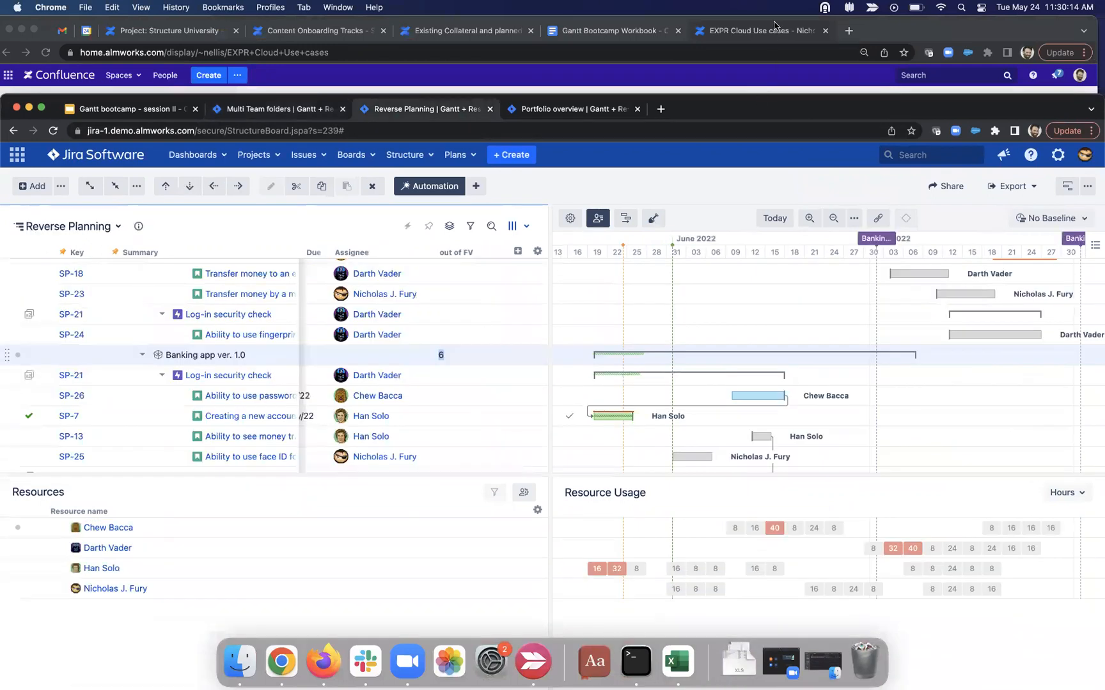
double_click(776, 110)
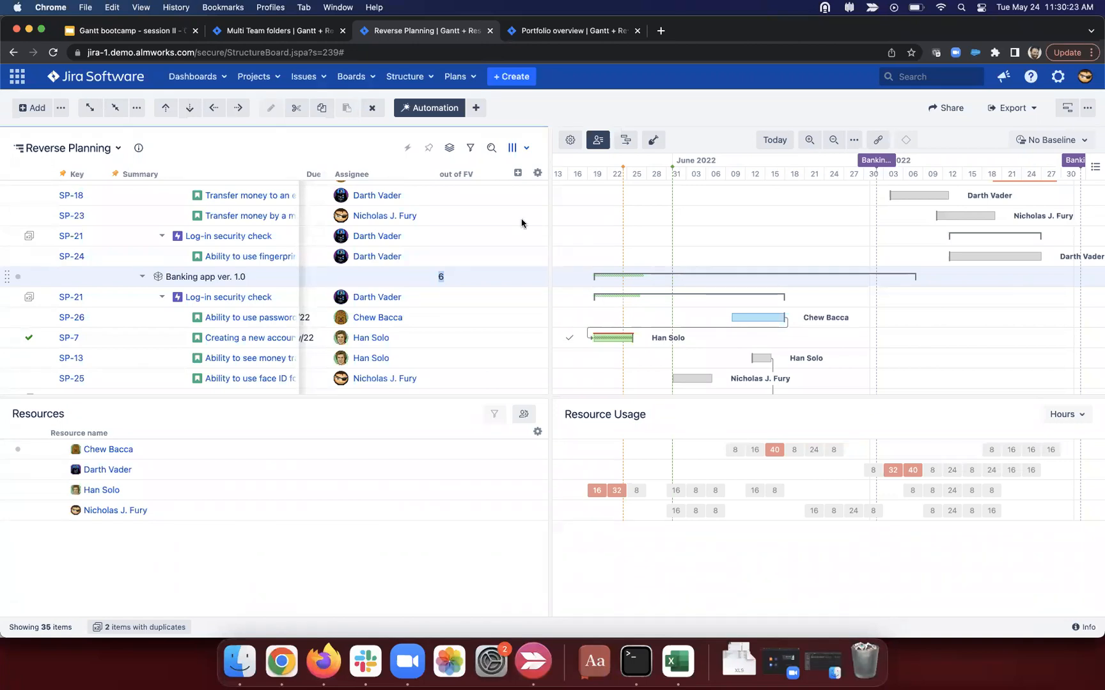
scroll(358, 243, "up", 5)
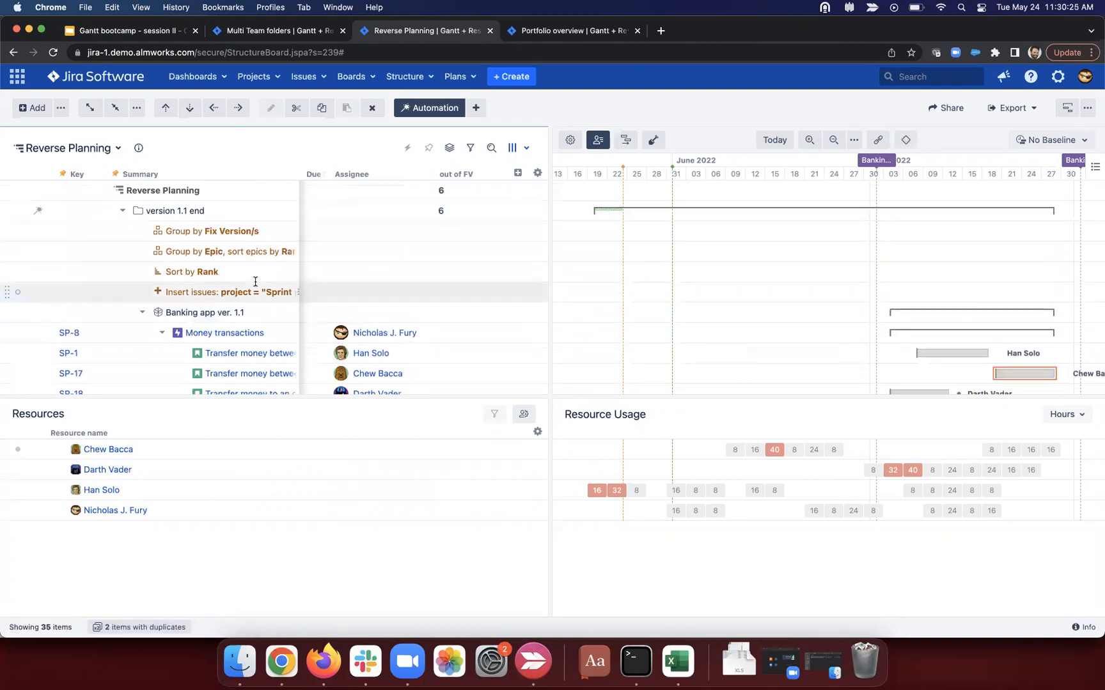
scroll(255, 282, "down", 3)
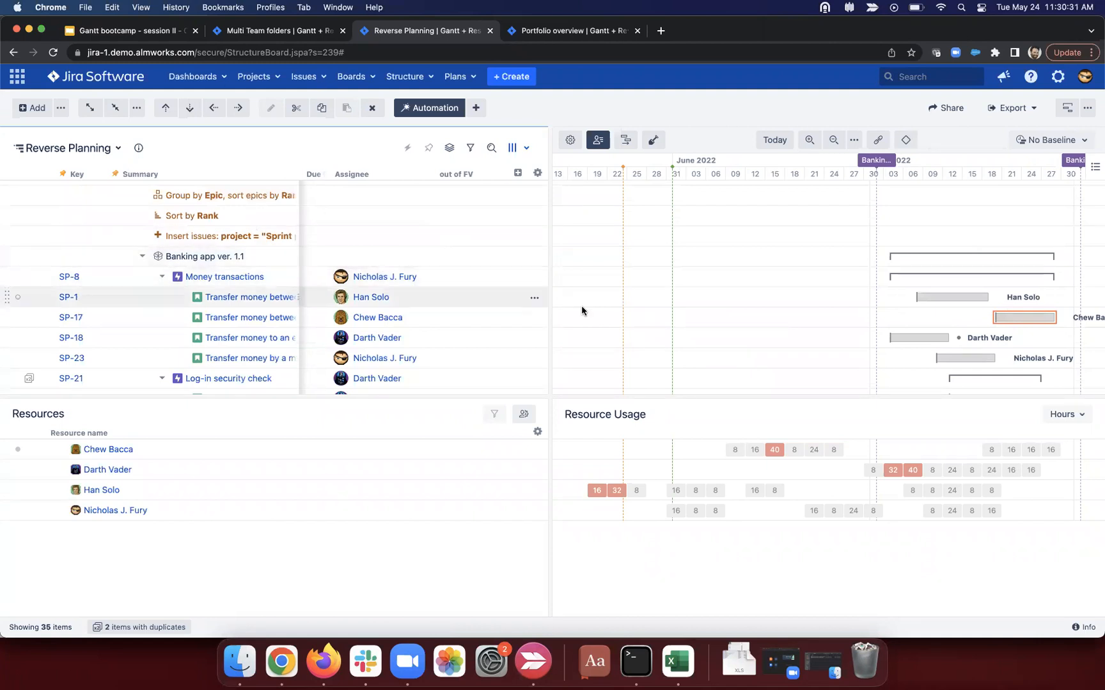
scroll(752, 285, "down", 10)
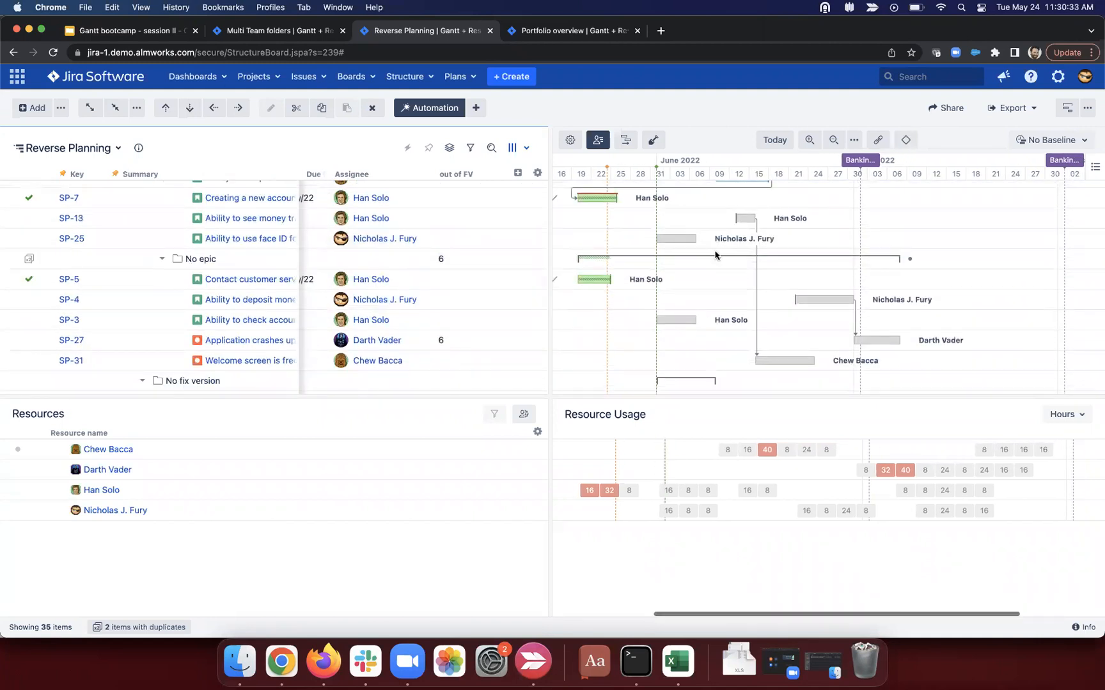
scroll(716, 262, "left", 5)
scroll(716, 272, "up", 3)
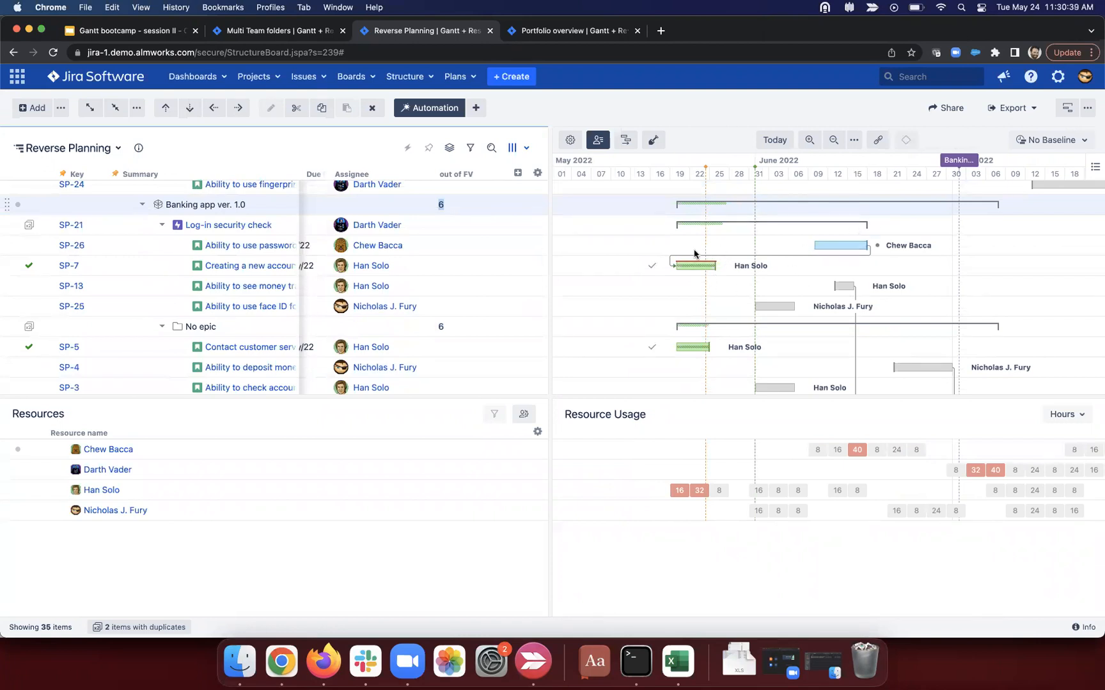
left_click(965, 263)
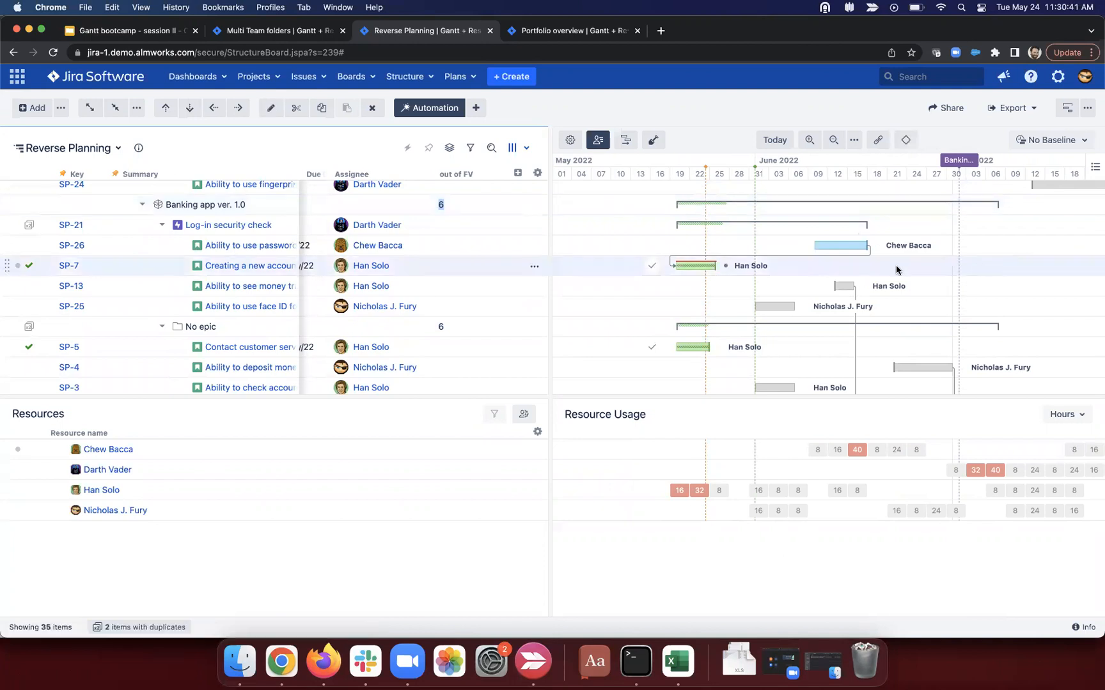
left_click(909, 199)
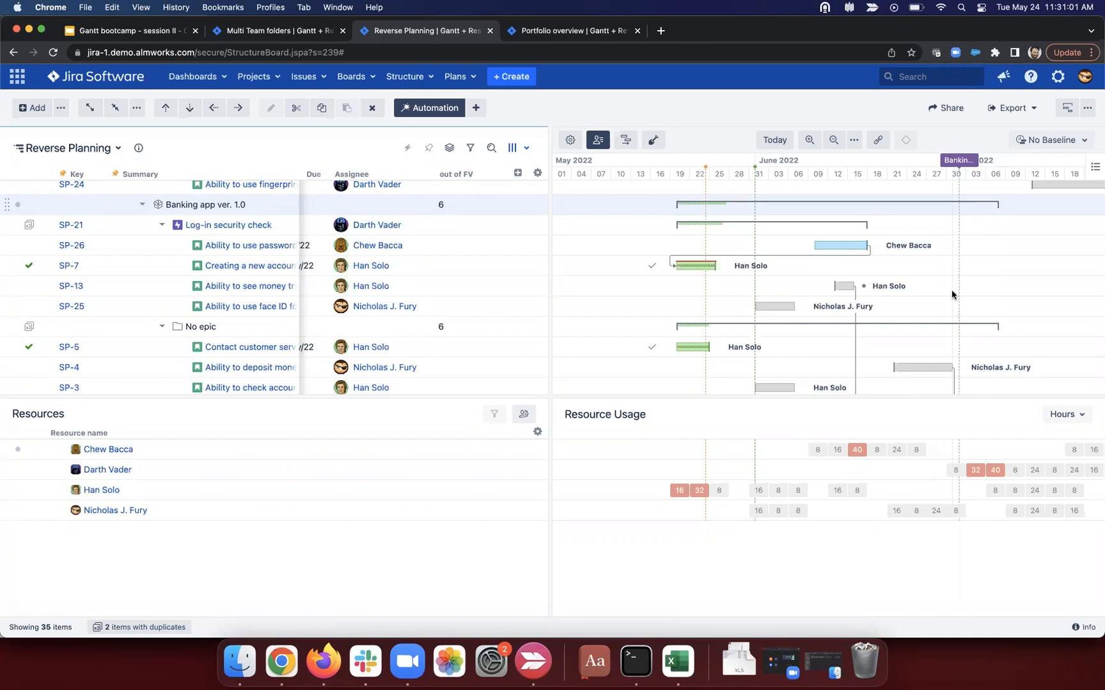
scroll(951, 291, "down", 3)
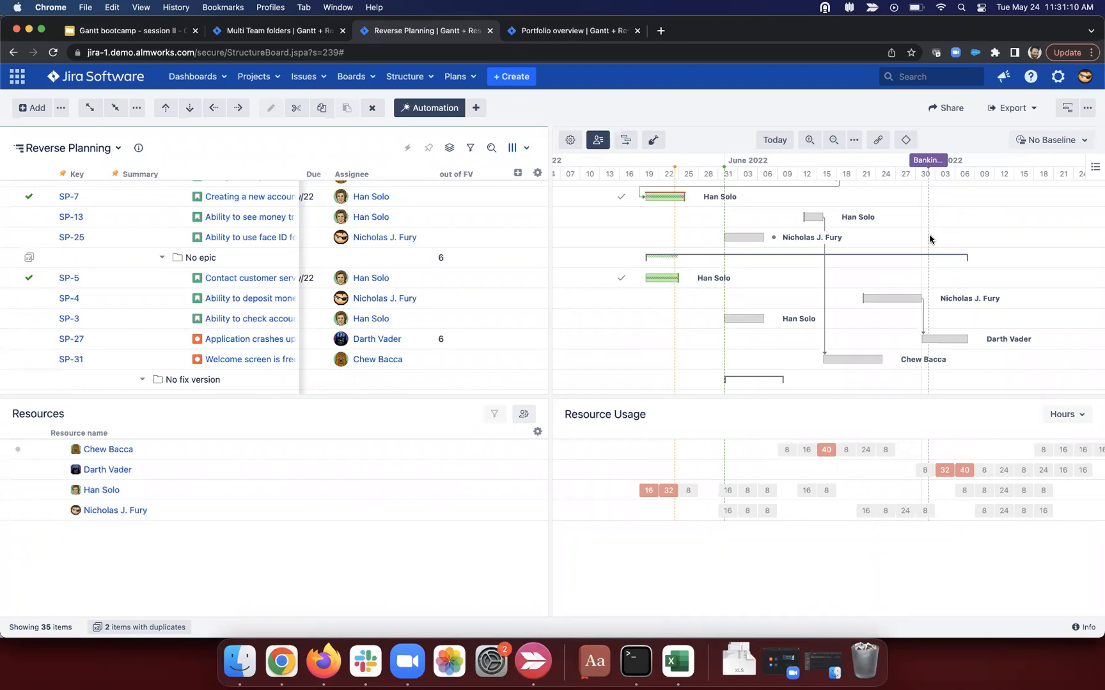
Step: Inspect the out of FV column's formula, including WITH fv_release and the finish-after-release condition
left_click(498, 176)
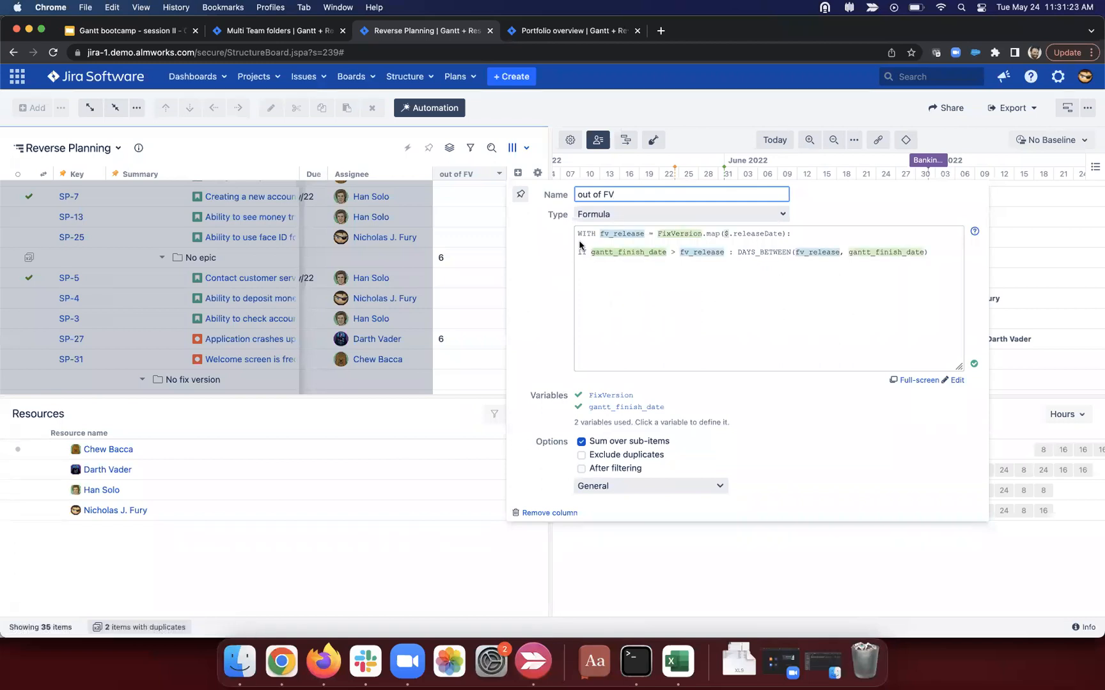
left_click_drag(578, 233, 644, 233)
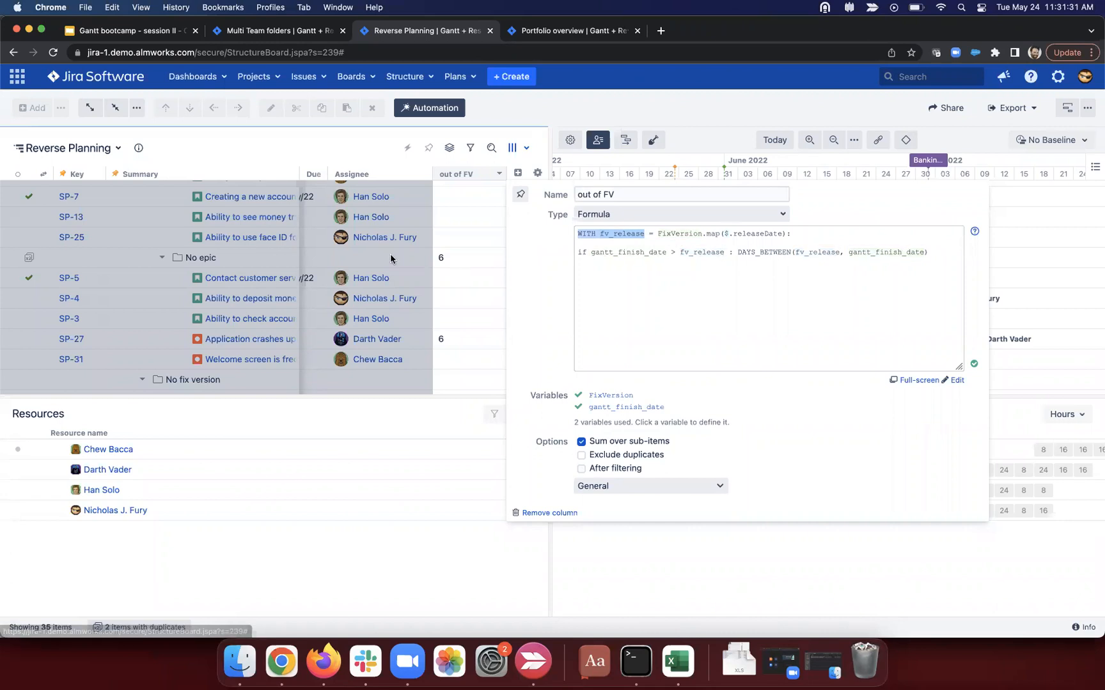
left_click(413, 258)
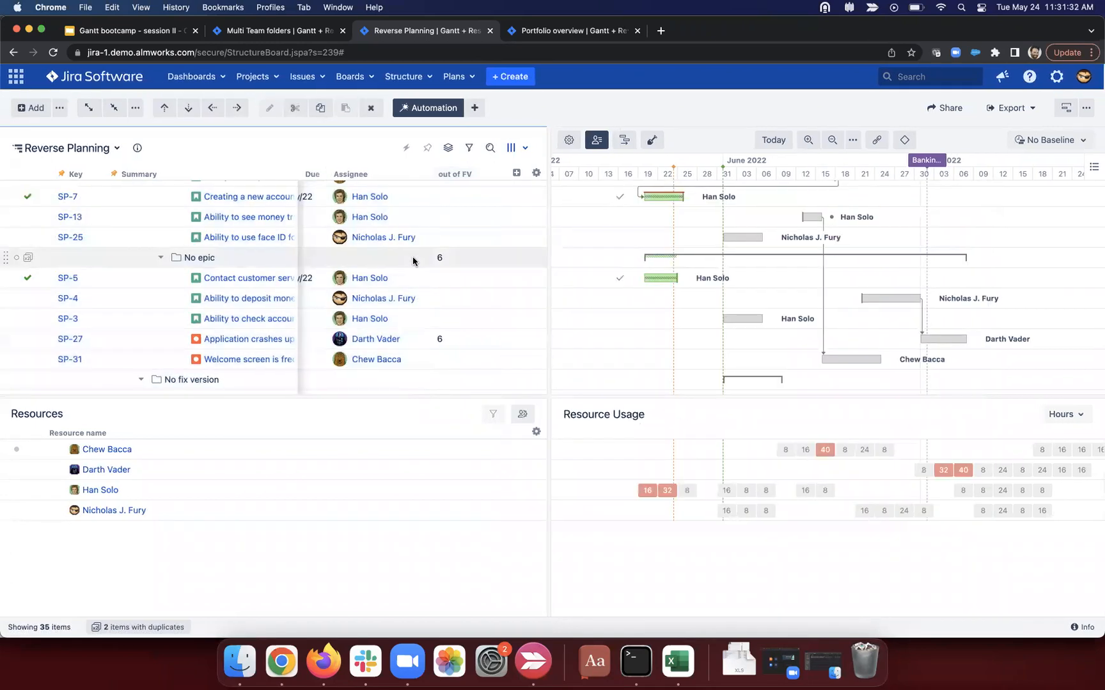
scroll(413, 258, "left", 5)
scroll(413, 257, "left", 1)
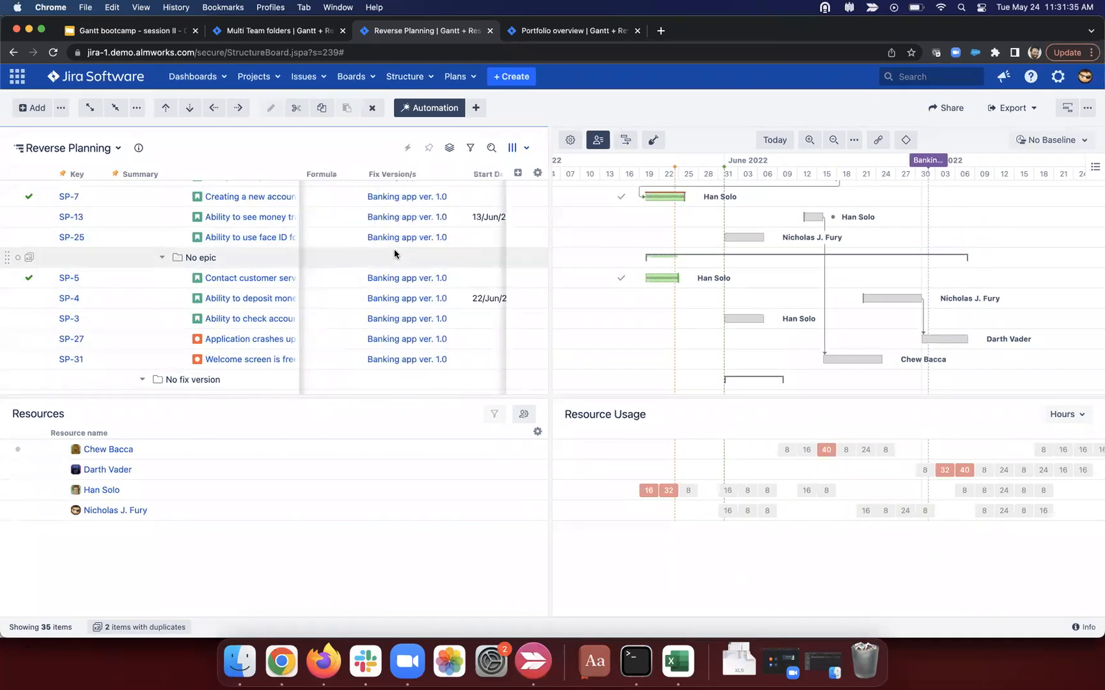
scroll(394, 253, "right", 4)
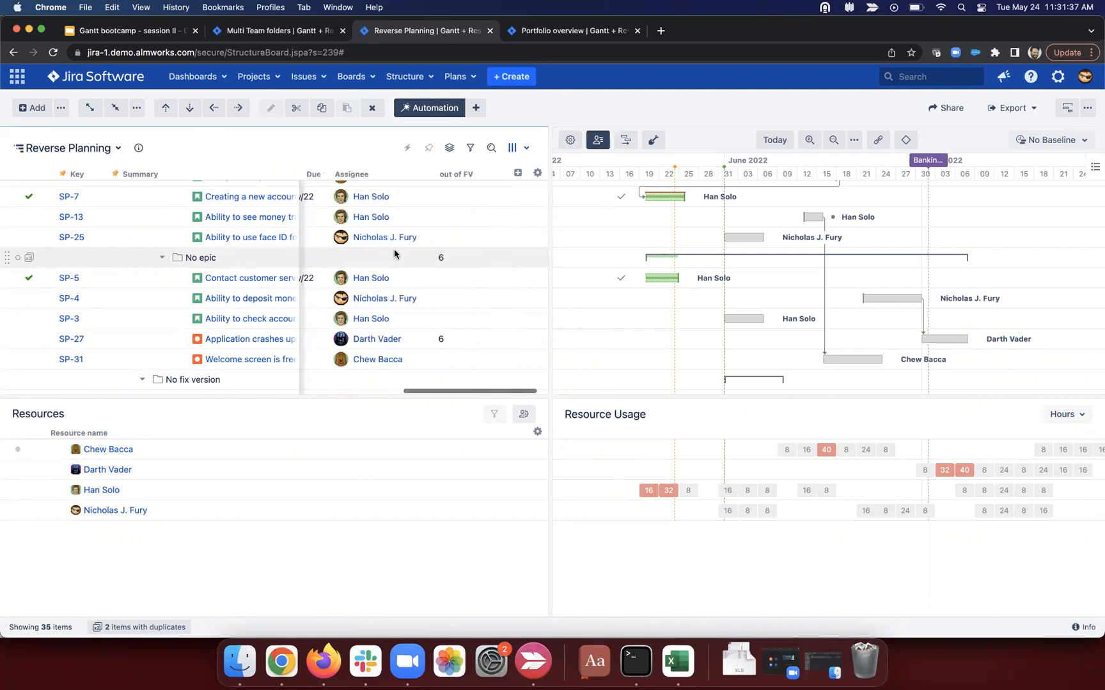
left_click(499, 173)
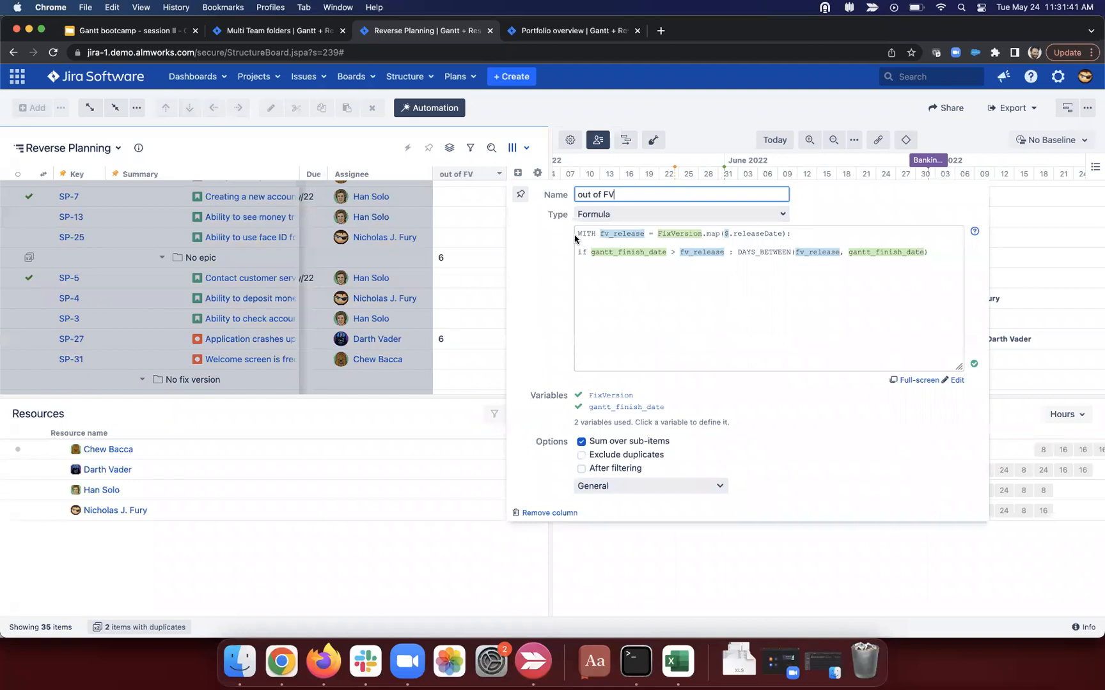
left_click_drag(578, 253, 727, 252)
left_click(724, 253)
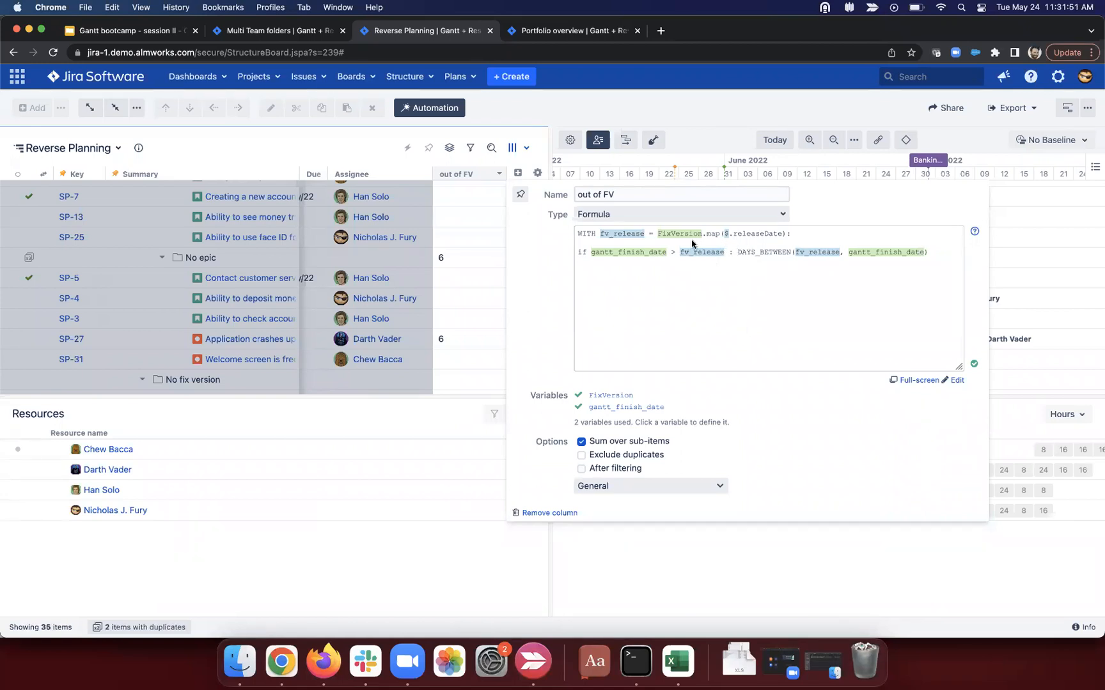
Step: Change the column name from 'out of FV' to 'days over FV'
left_click(625, 194)
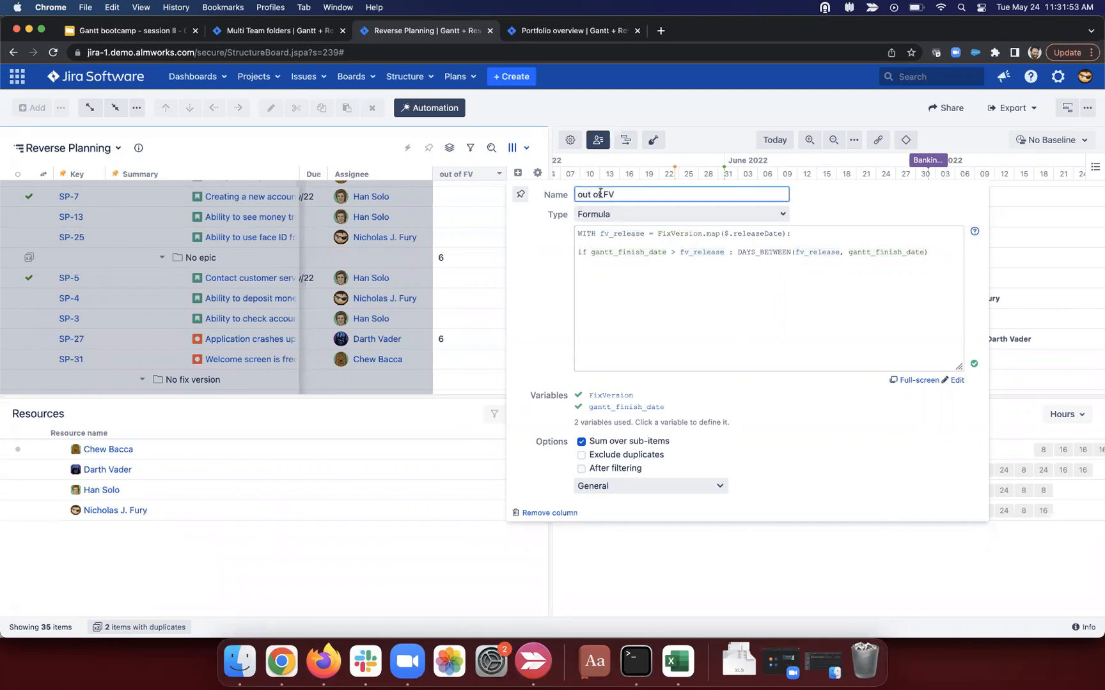
left_click_drag(601, 194, 571, 197)
type("days over")
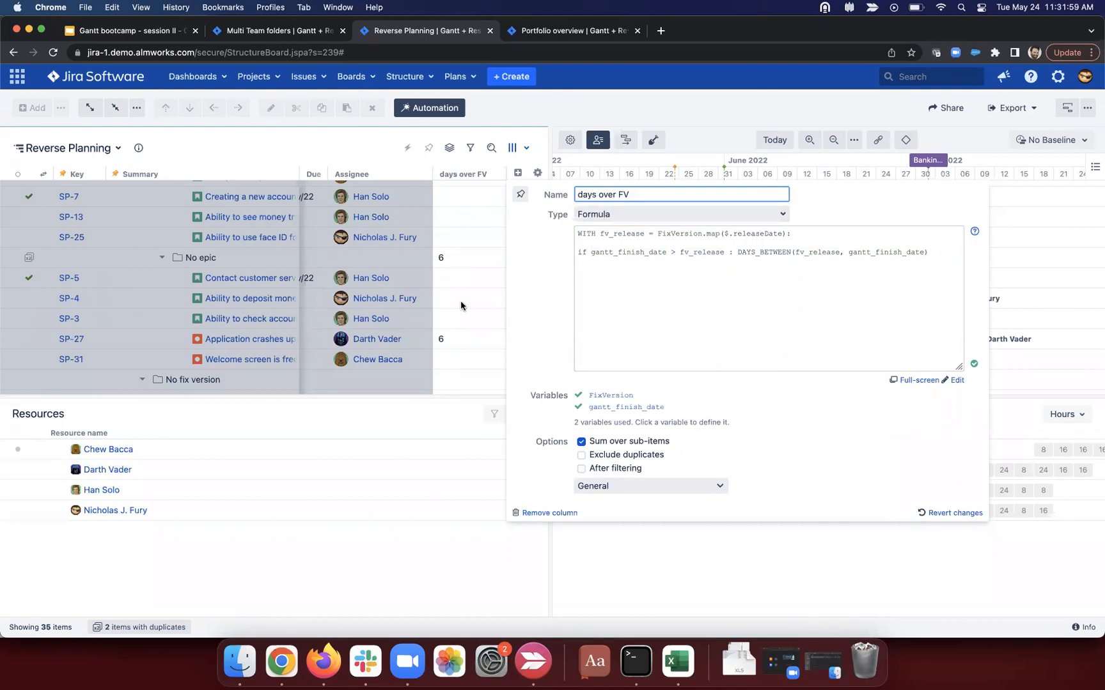
left_click(395, 338)
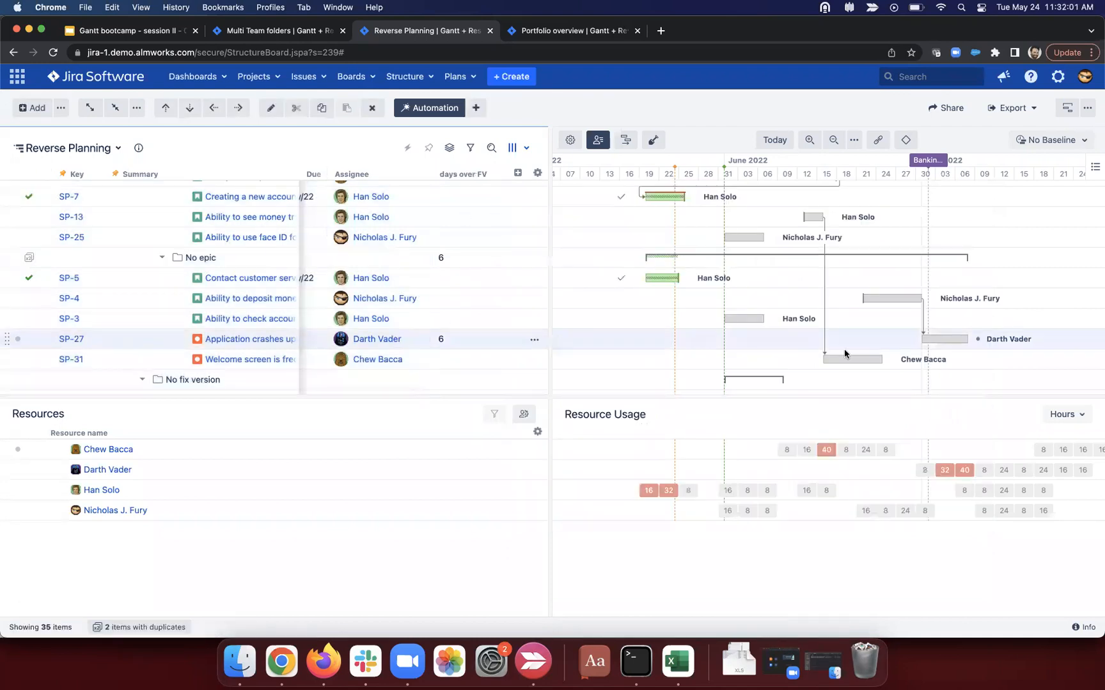
Step: Review SP-27's scheduled start and finish dates in its scheduling details
left_click(956, 340)
left_click_drag(829, 417, 860, 387)
left_click(860, 387)
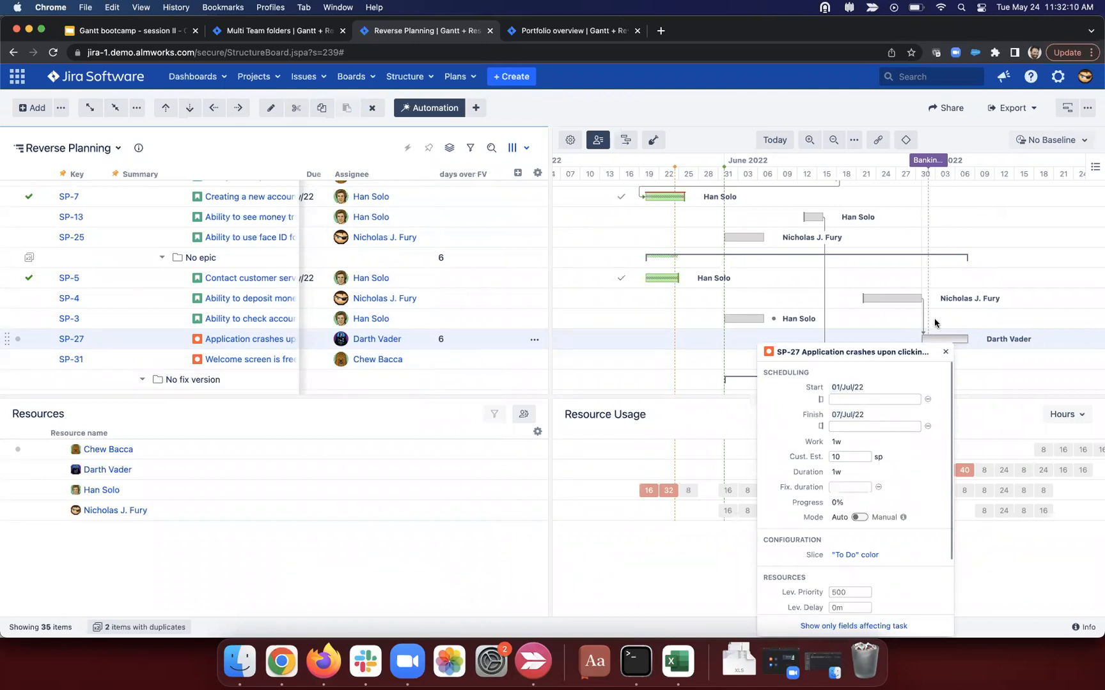
left_click(945, 352)
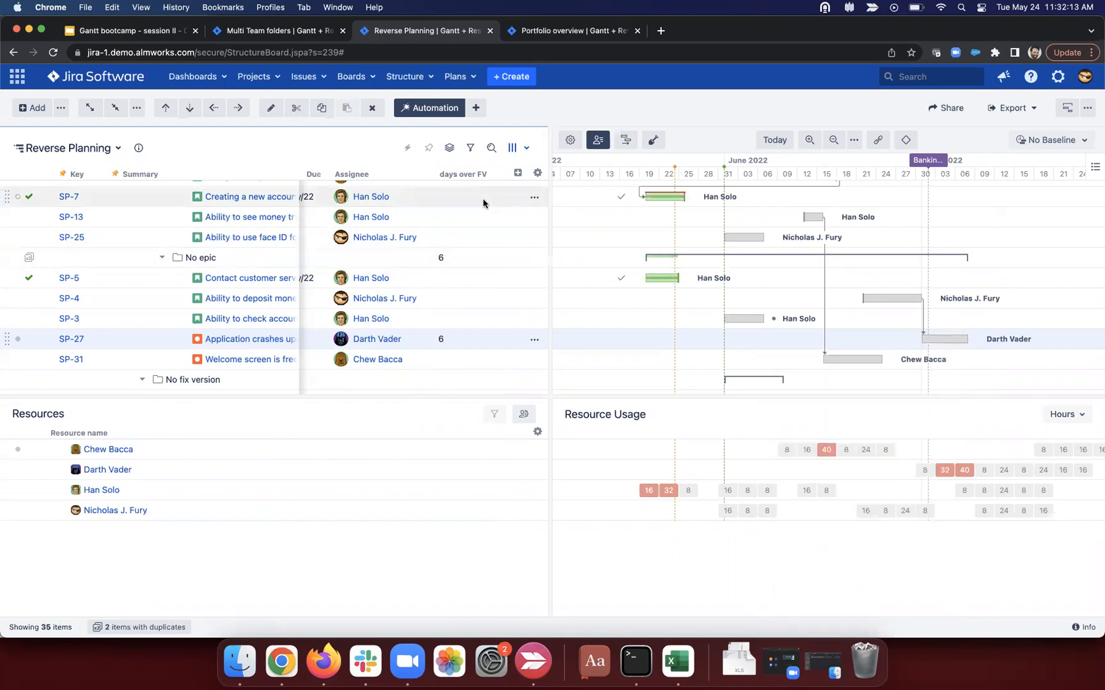
Step: Inspect the days over FV column's settings from the No epic group
left_click(365, 258)
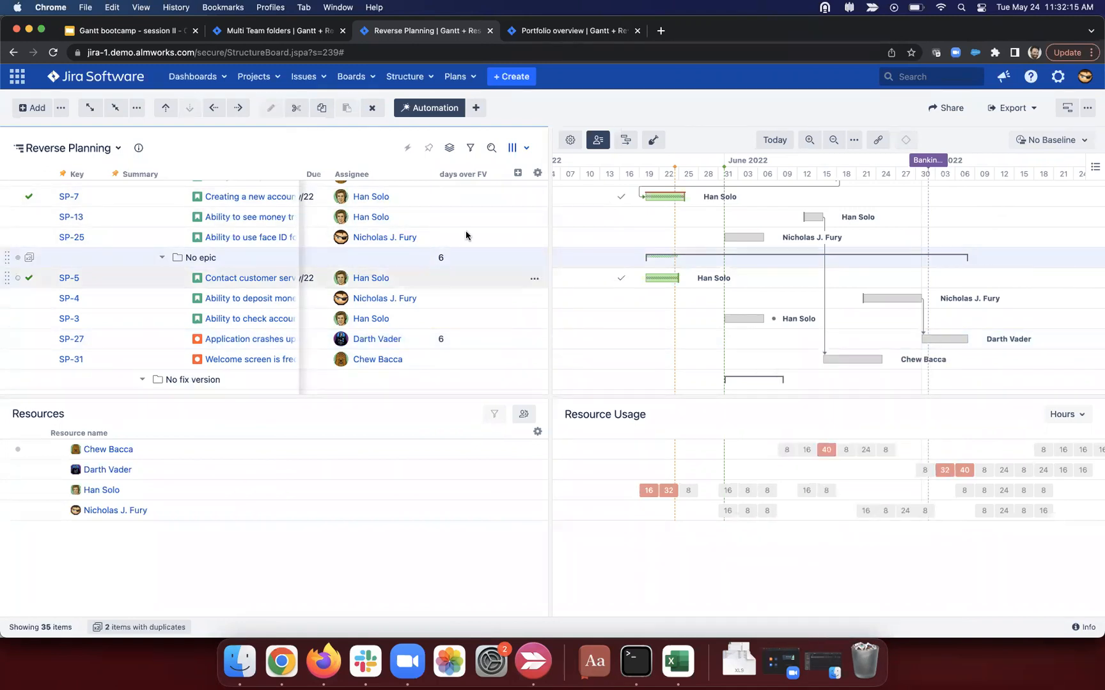
scroll(392, 262, "up", 1)
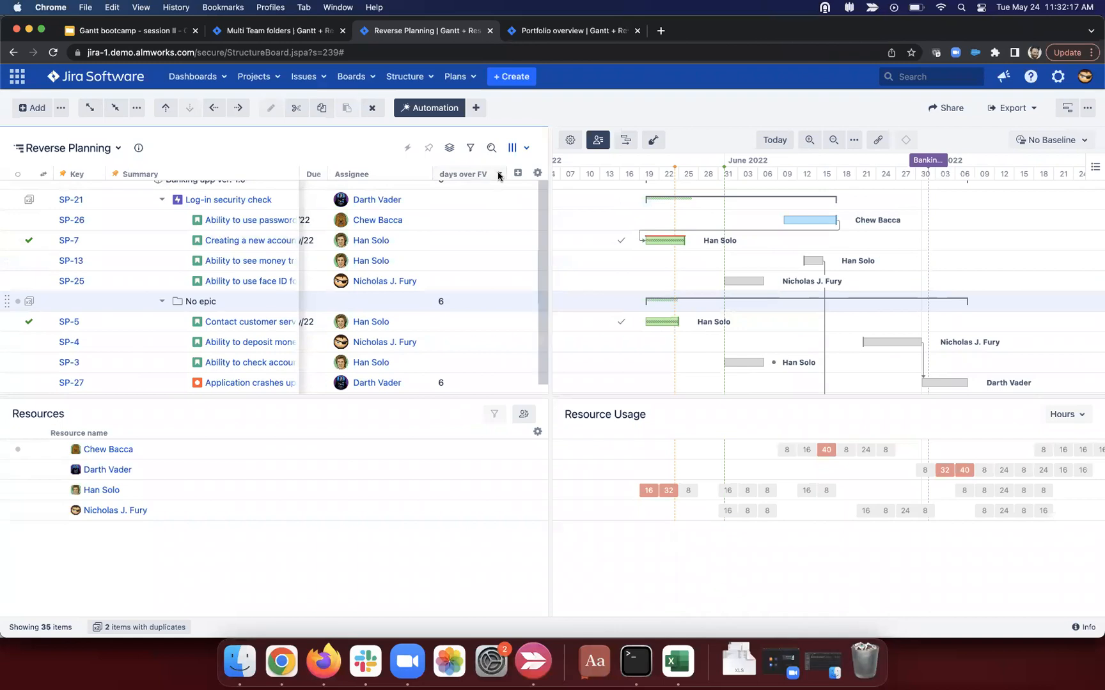
left_click(499, 174)
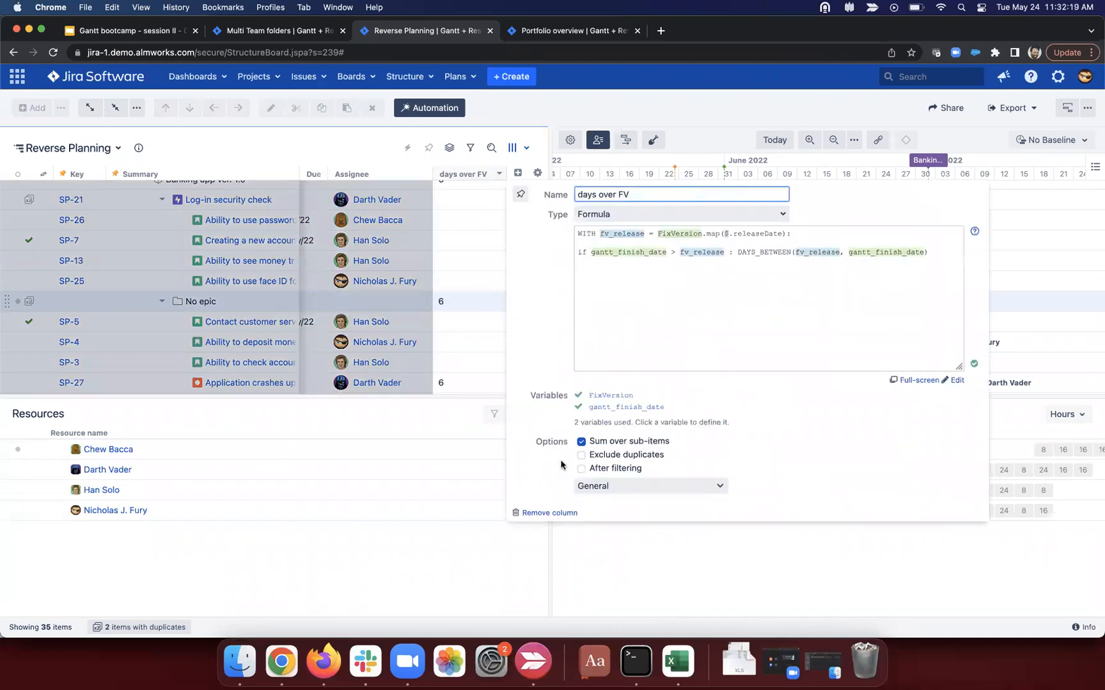
left_click(404, 300)
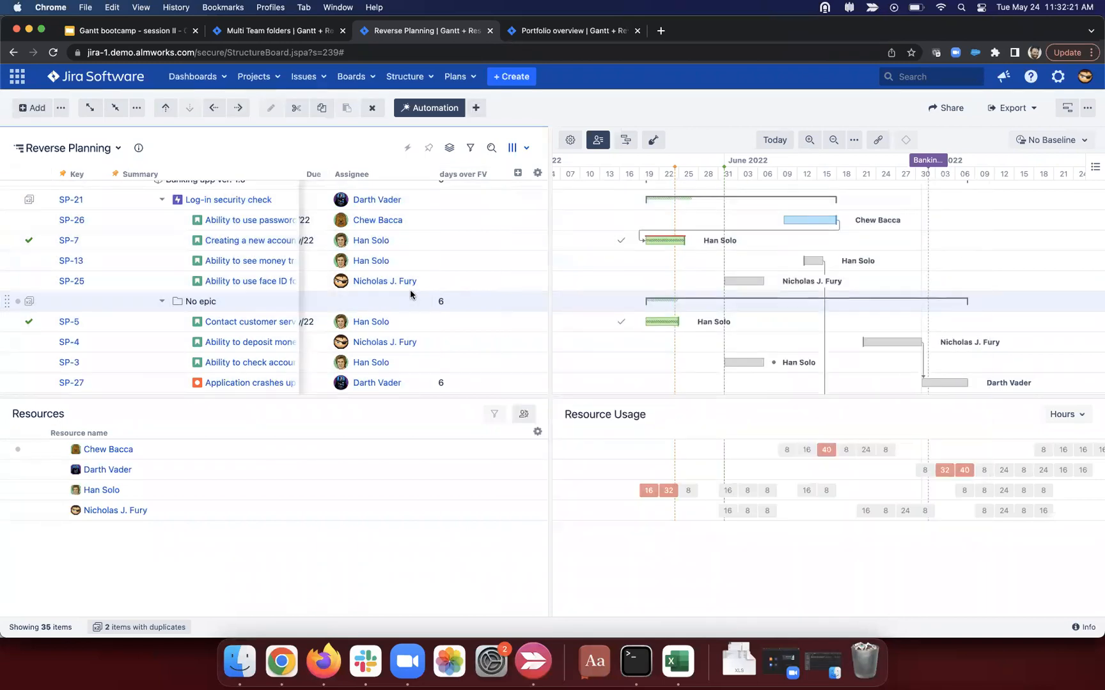
Step: Drag SP-26 into July past the release, raising Banking app ver. 1.0 to 16
left_click(387, 201)
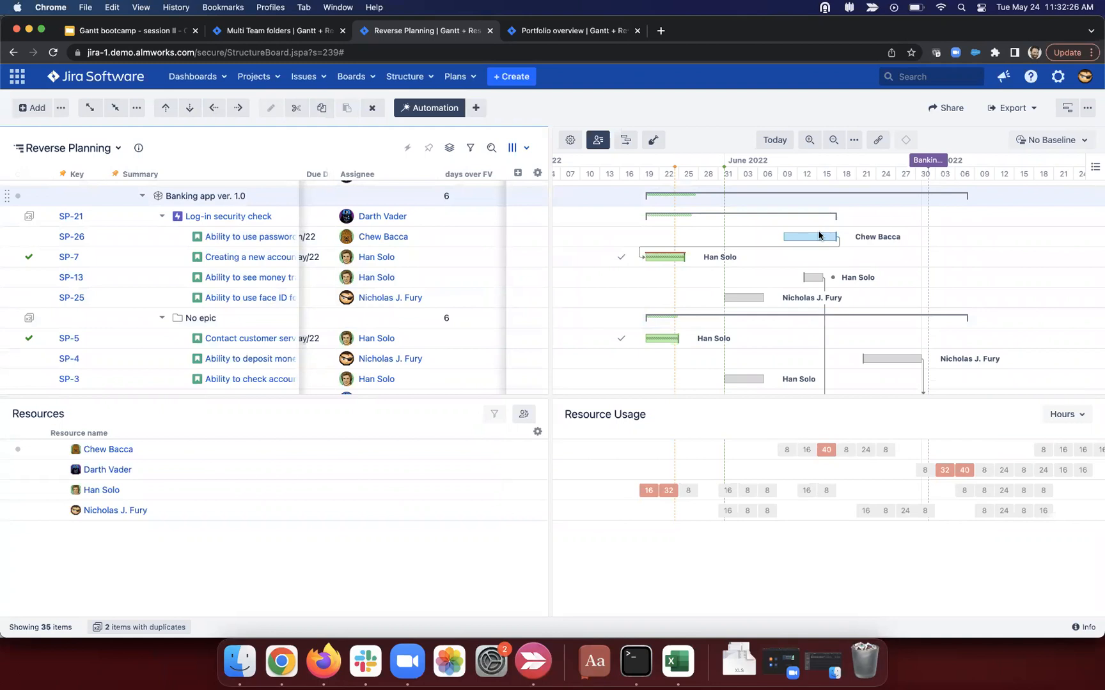
left_click_drag(825, 237, 973, 243)
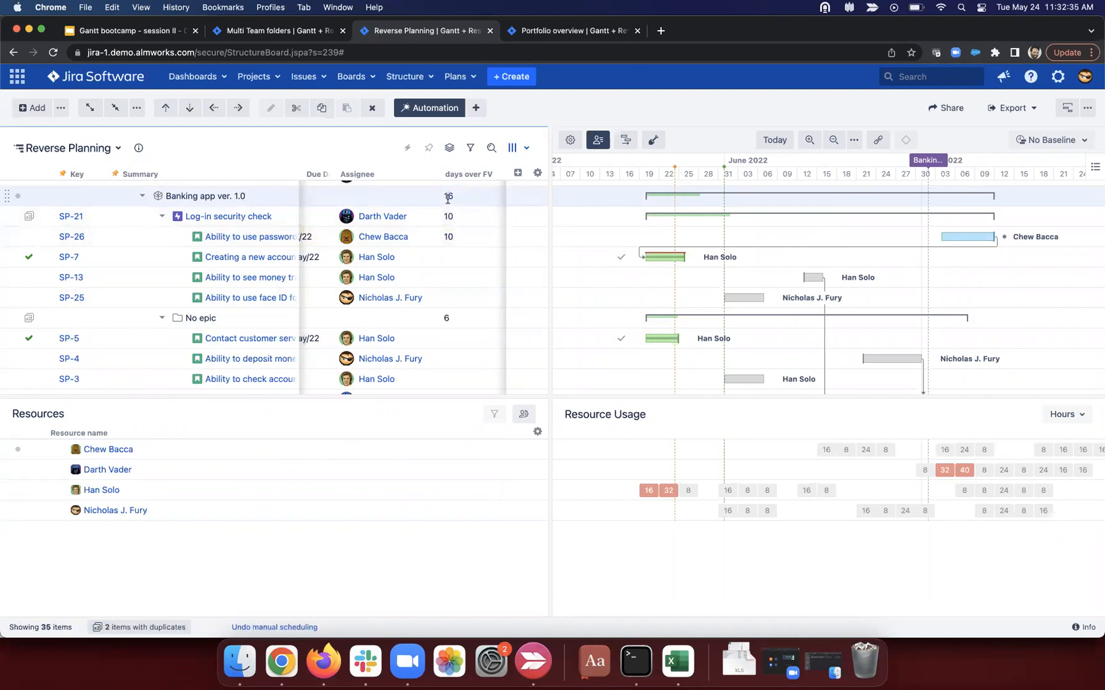
left_click_drag(457, 200, 433, 200)
Step: In grid-only layout, comment out the DAYS_BETWEEN line and add gantt_shceduling_error to the formula
left_click(1067, 107)
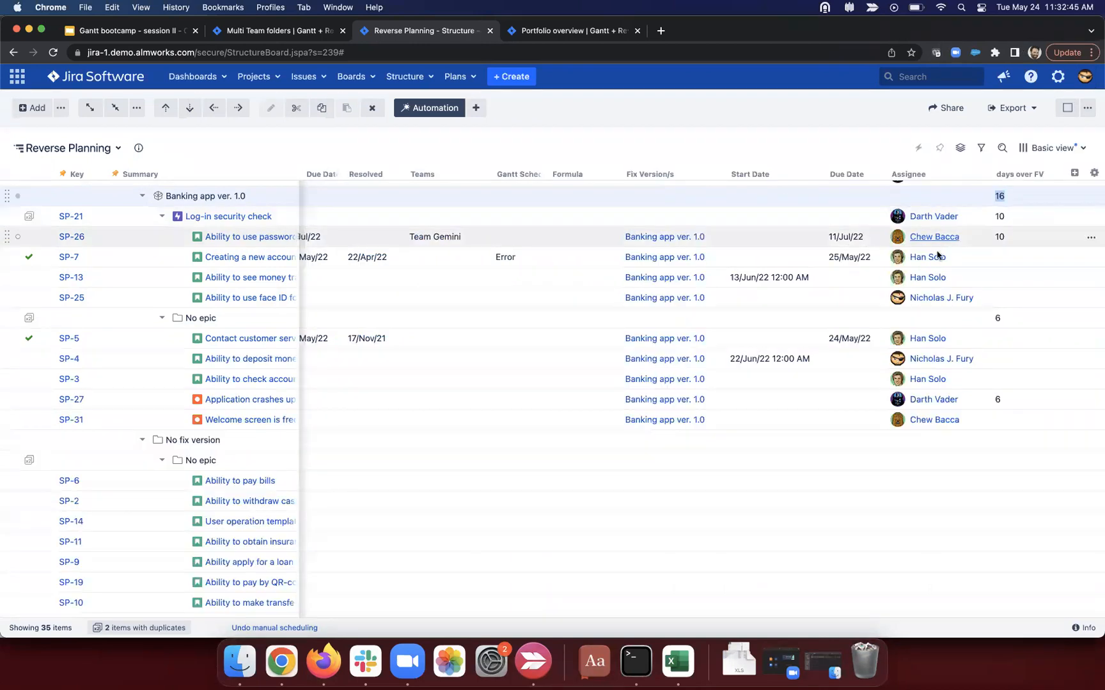
mouse_move(936, 267)
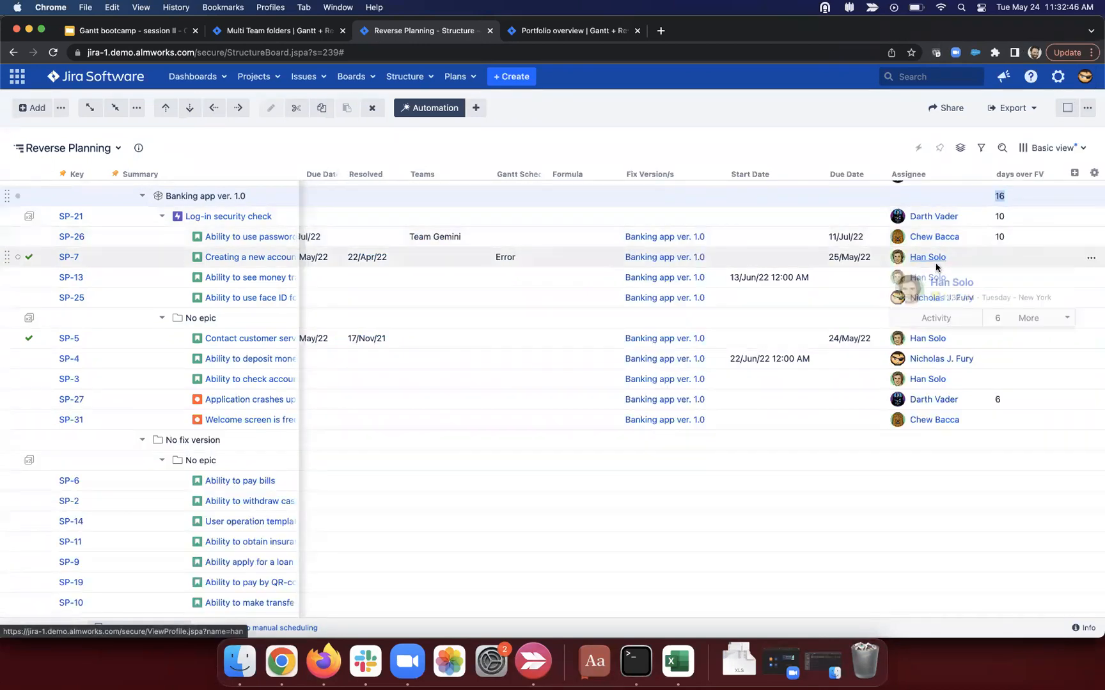
left_click(1056, 174)
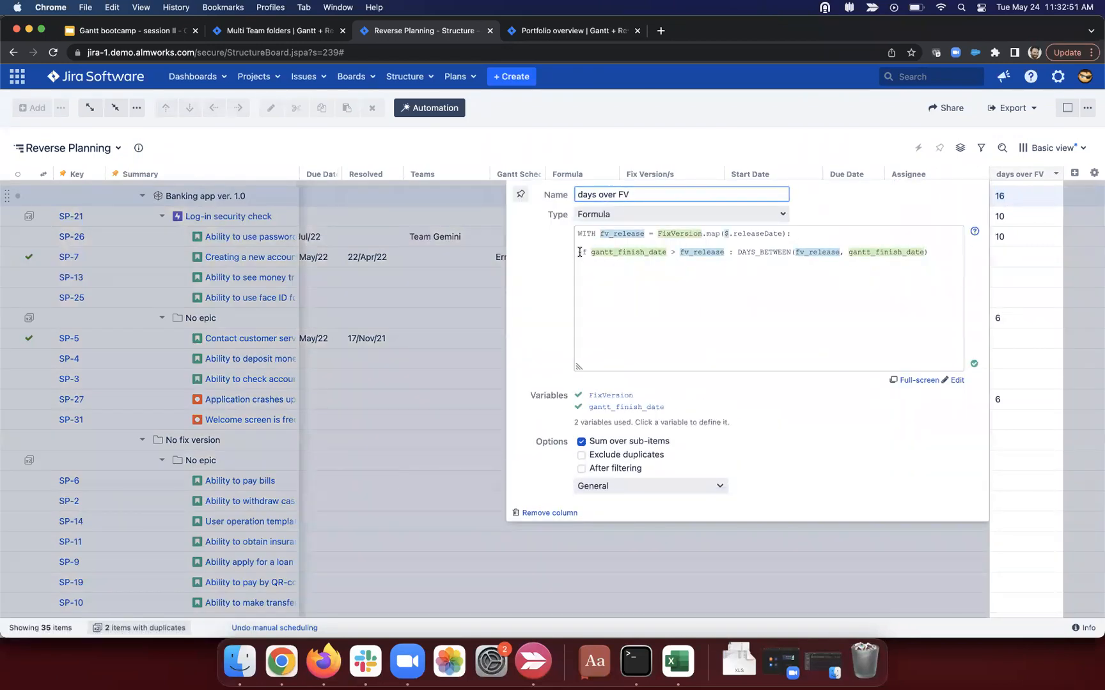
left_click(582, 252)
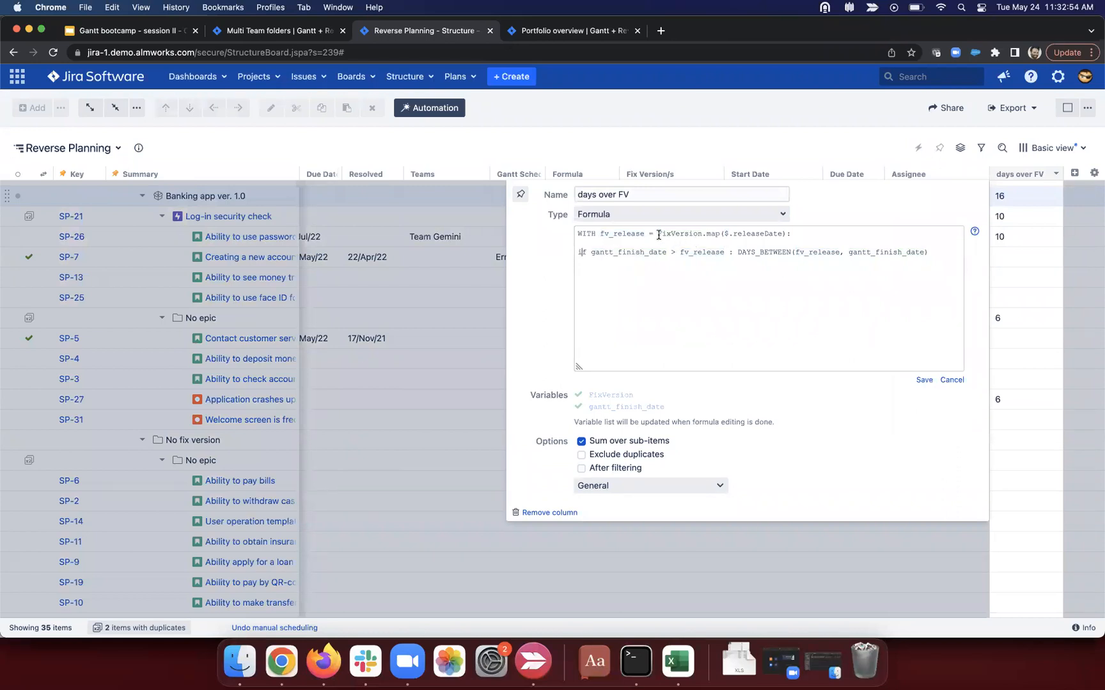
double_click(685, 234)
left_click(578, 250)
type("//")
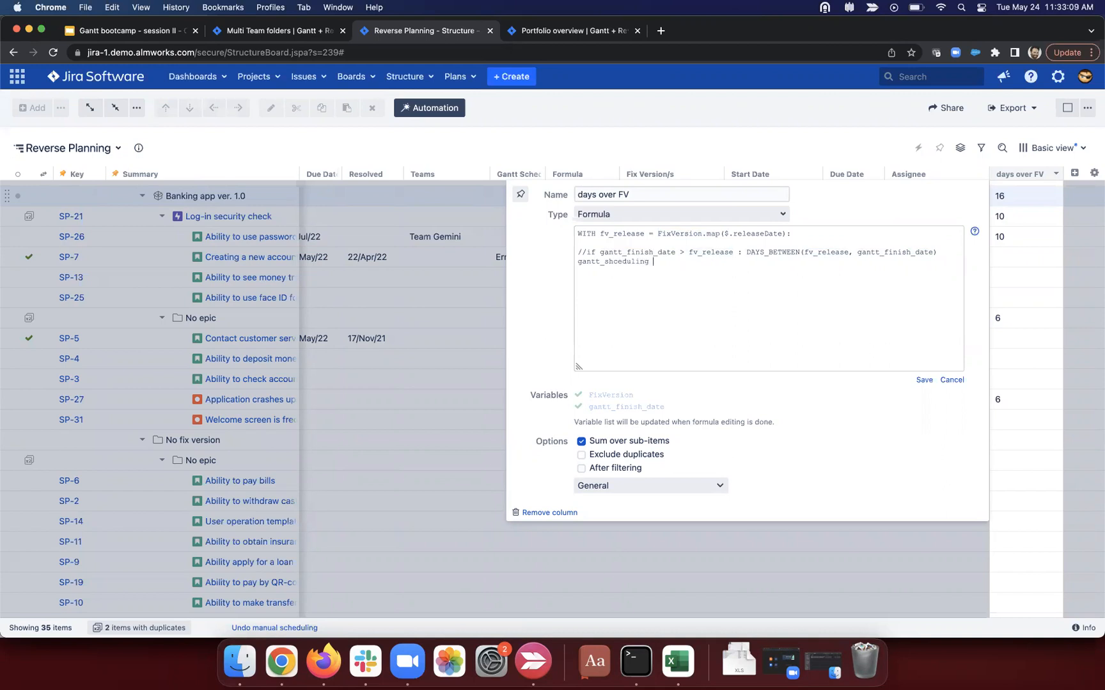
type("rror")
left_click(923, 380)
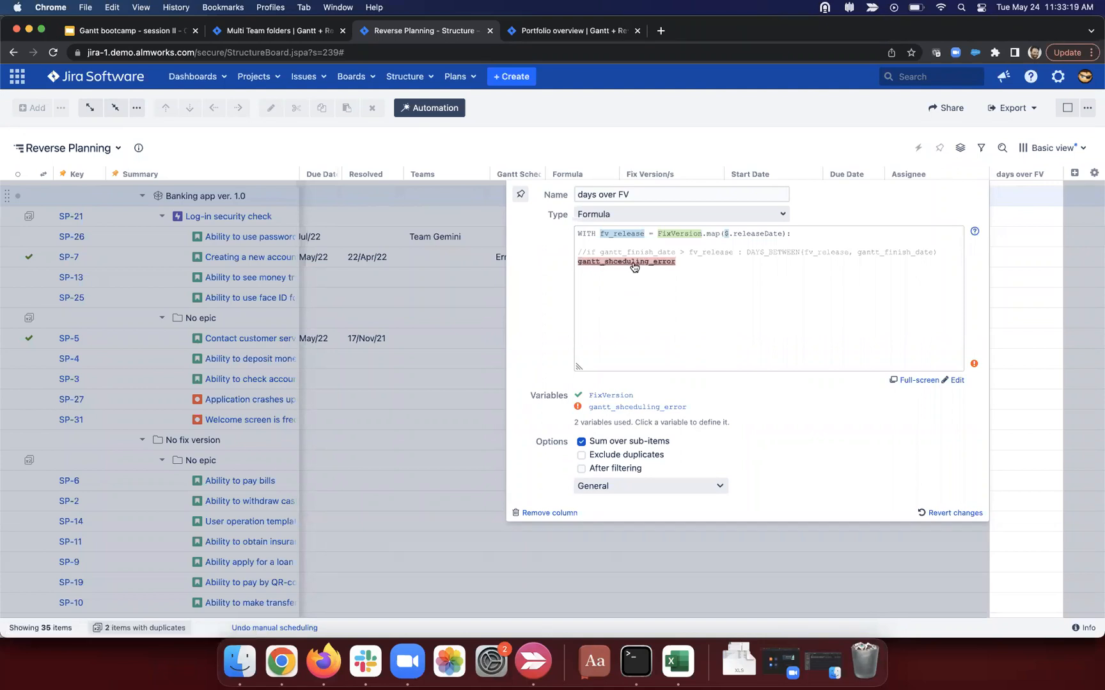
Step: Bind the gantt_shceduling_error variable to the Gantt Scheduling Error attribute
left_click(631, 408)
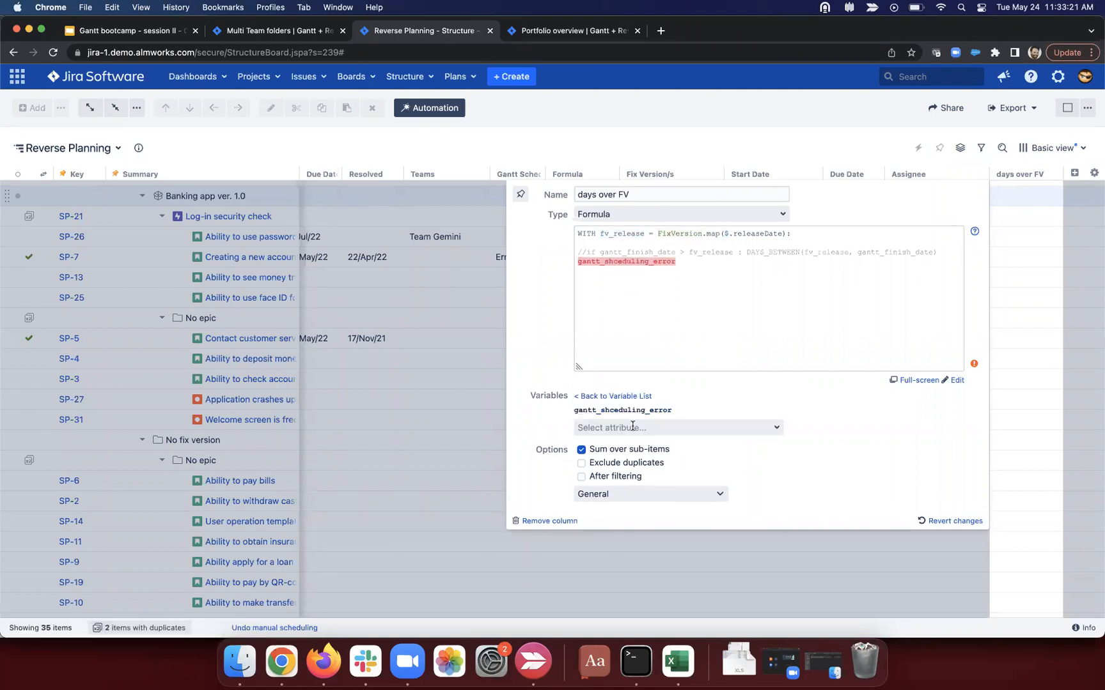
left_click(633, 427)
type("gantt")
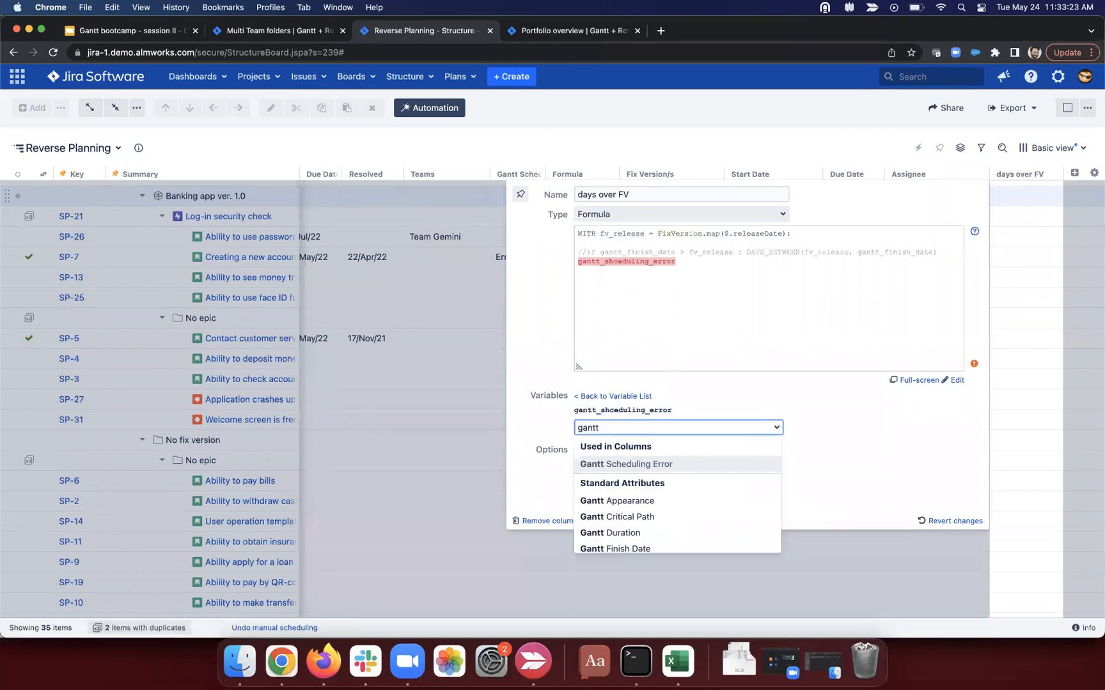
scroll(644, 469, "down", 1)
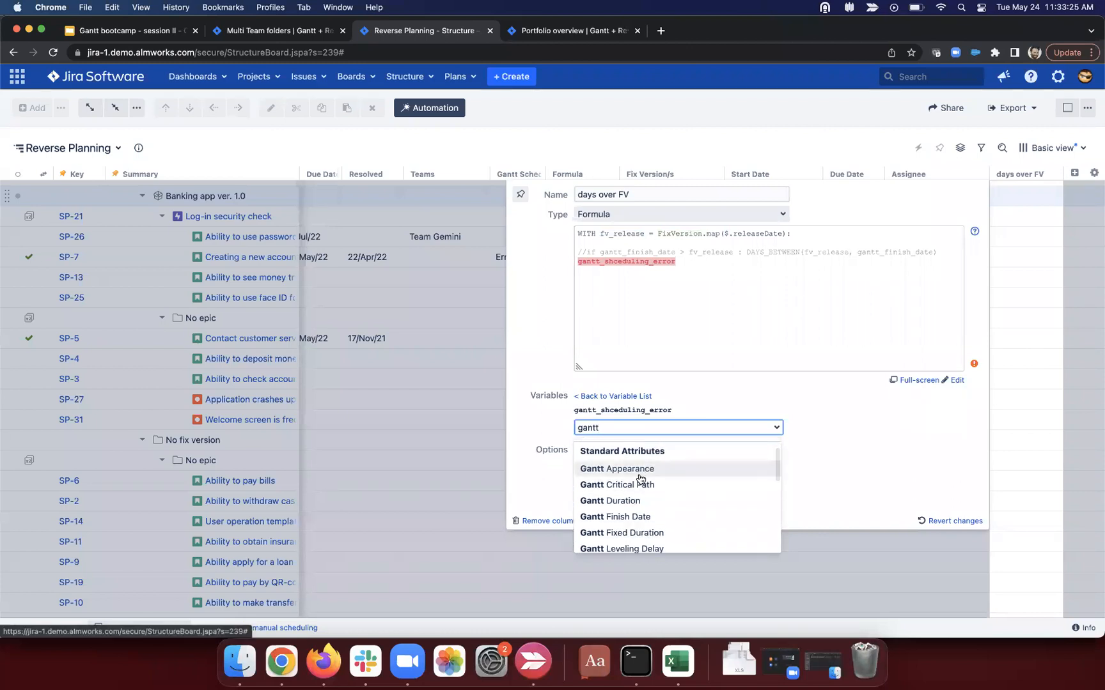
scroll(640, 480, "down", 5)
scroll(640, 479, "up", 6)
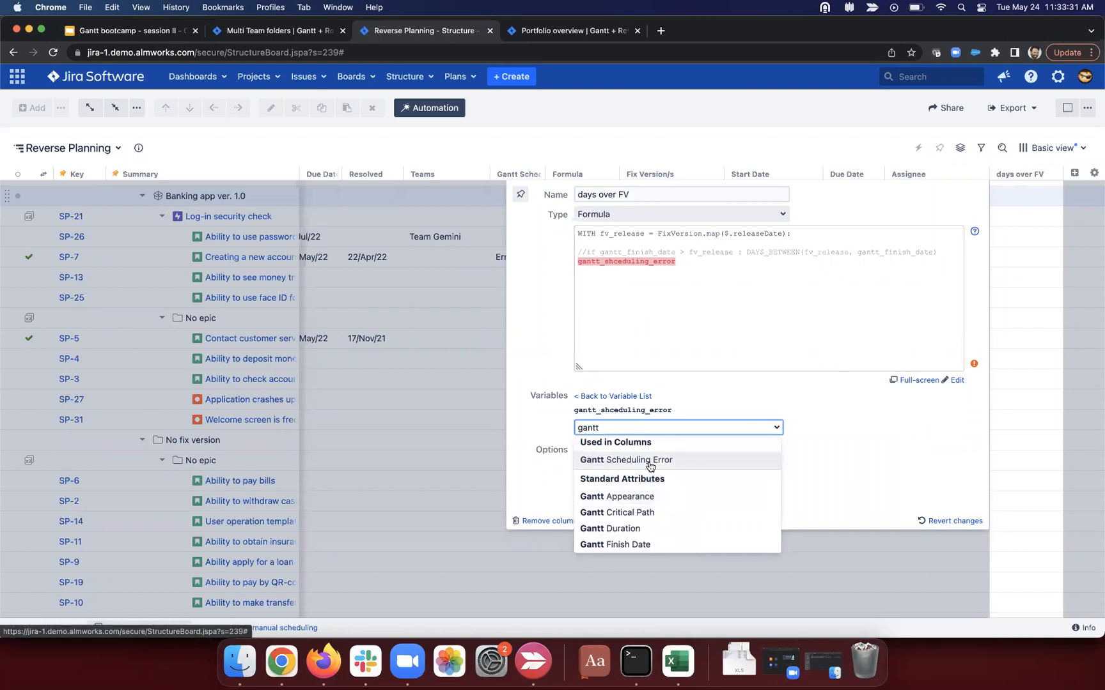
left_click(650, 466)
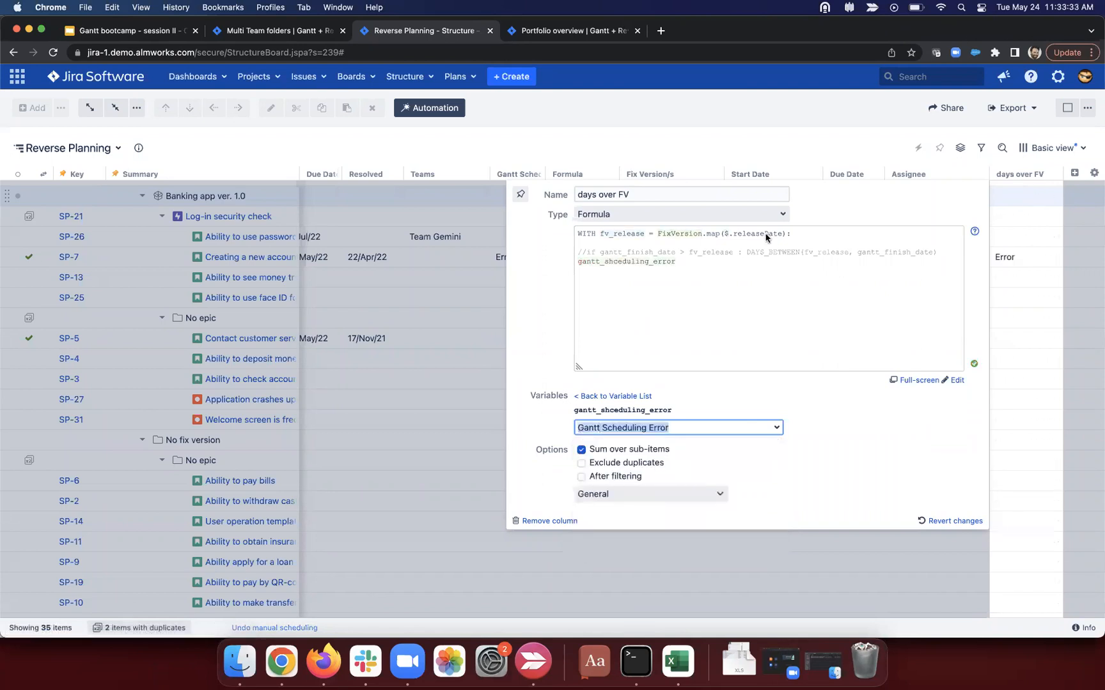
left_click(700, 352)
Step: Check the grid, where SP-7's row shows an Error value
left_click(429, 307)
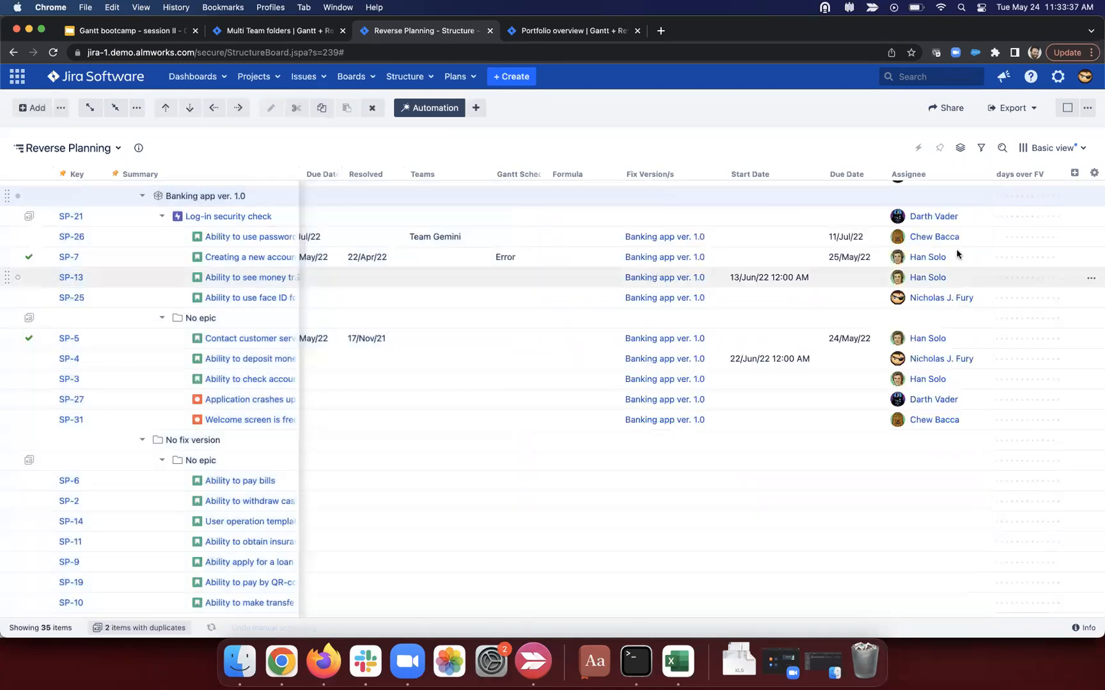
scroll(1020, 202, "down", 3)
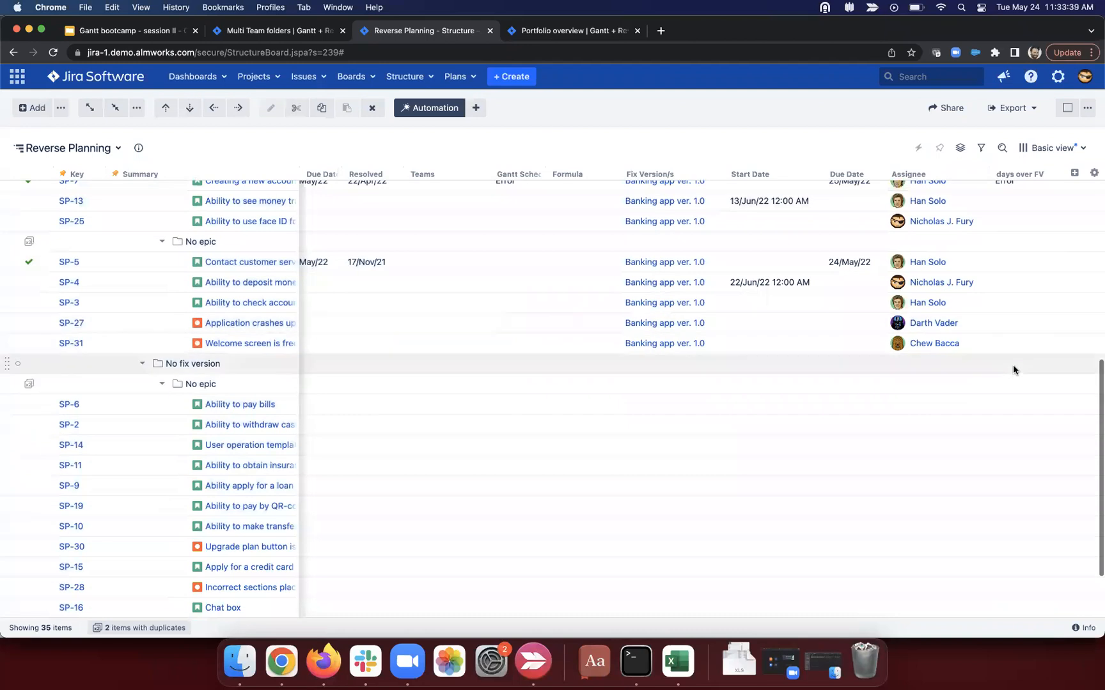
scroll(1013, 364, "up", 5)
mouse_move(1016, 325)
left_mouse_down()
mouse_move(984, 325)
mouse_move(997, 331)
left_mouse_up()
left_click(1006, 326)
Step: Rewrite the formula as if gantt_shceduling_error : "some problem exitsts" and save it
left_click(1055, 171)
left_click(689, 265)
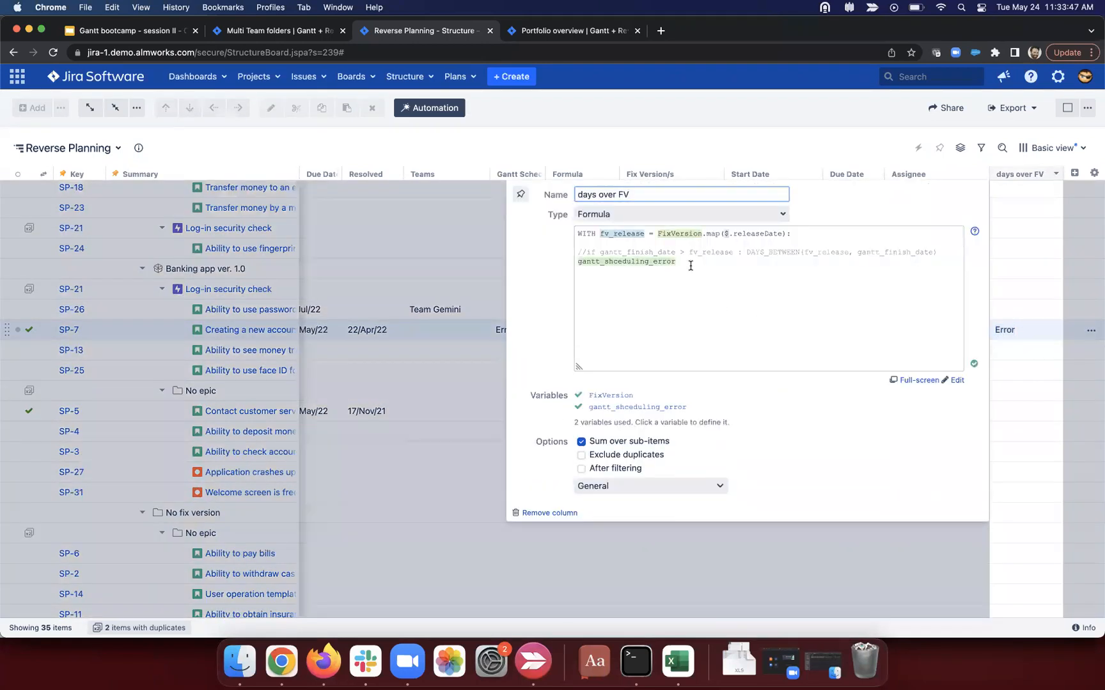
key("super+Left")
type("if")
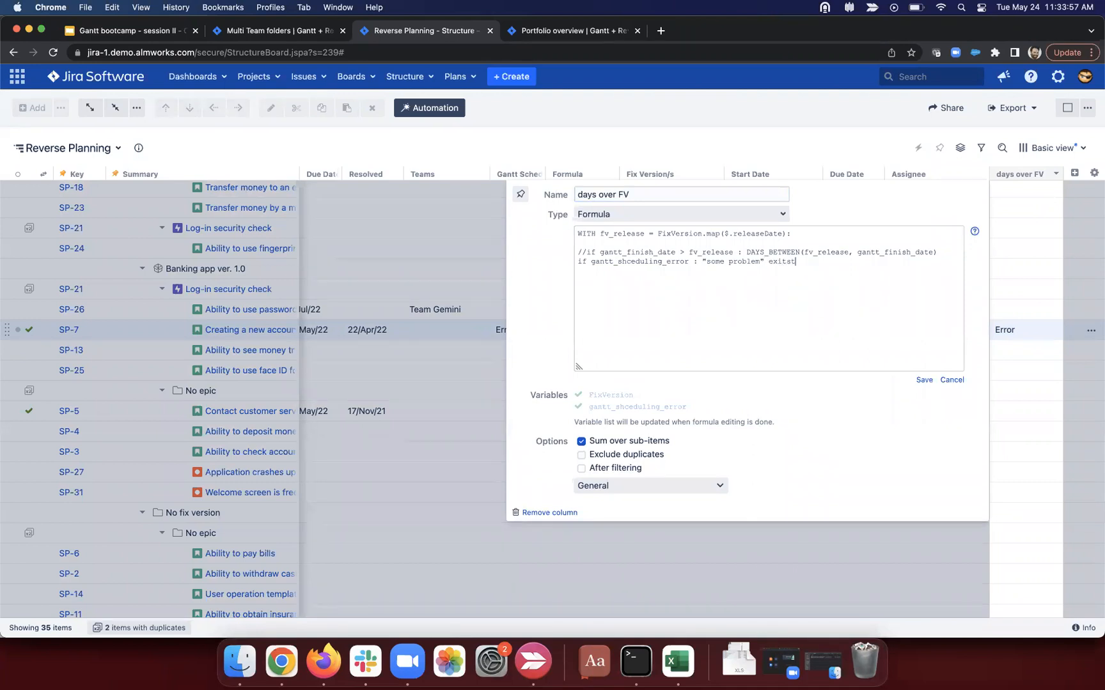
left_click_drag(590, 261, 689, 261)
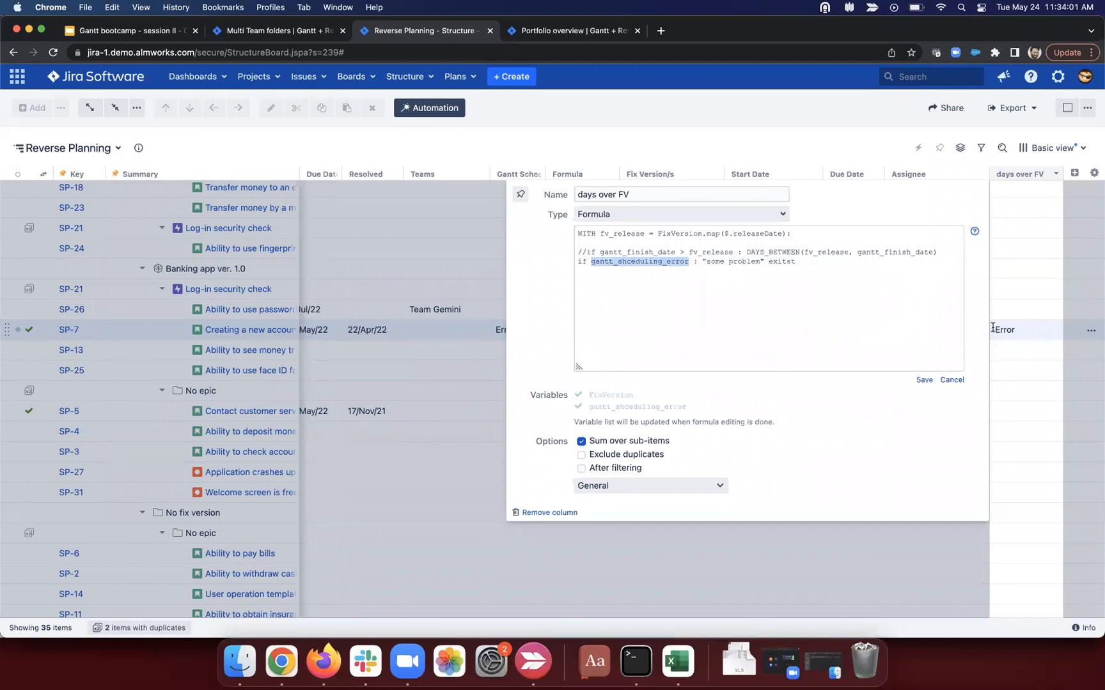
left_click(921, 382)
left_click(765, 257)
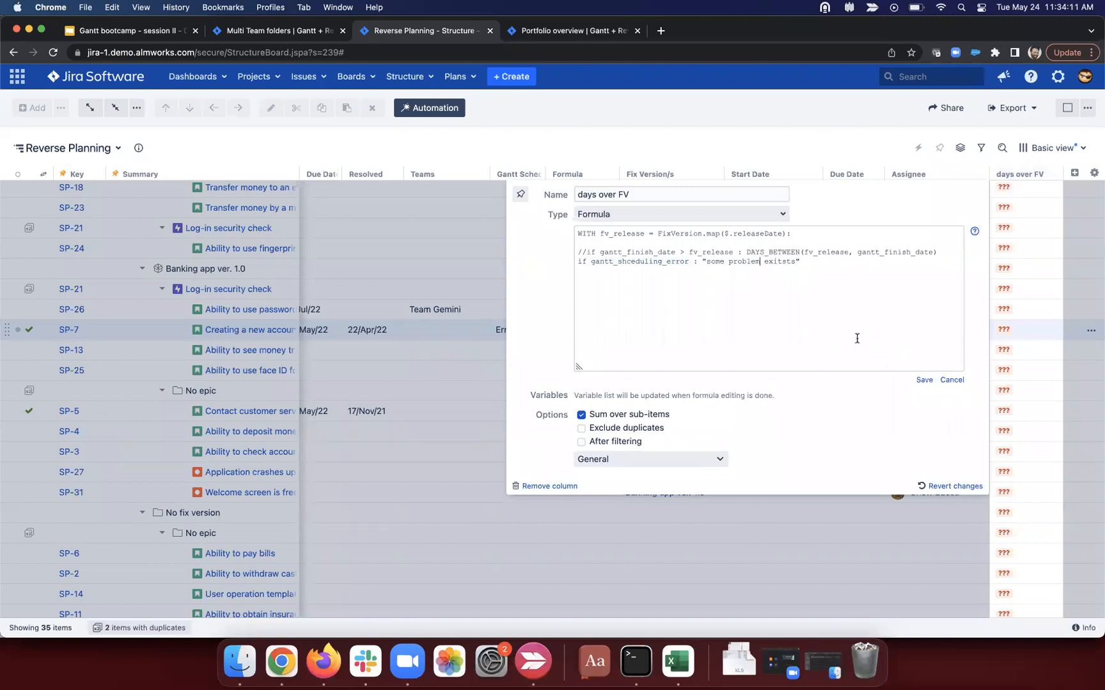
left_click(919, 381)
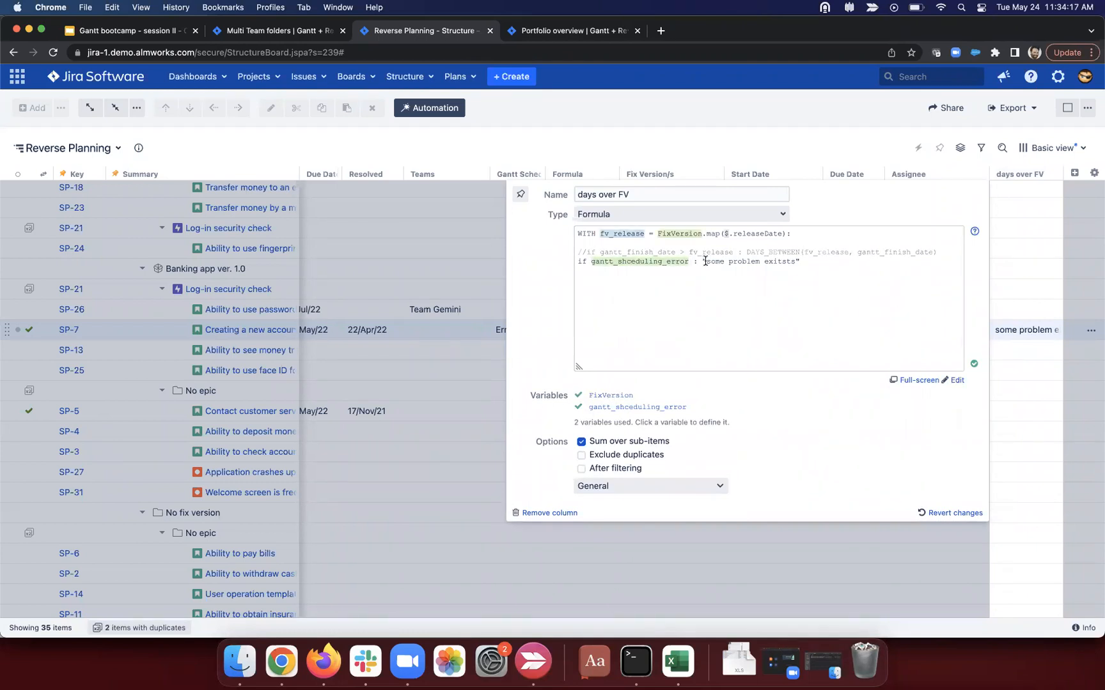
Step: Set the display format to Wiki Markup and bold the message with asterisks
left_click(657, 482)
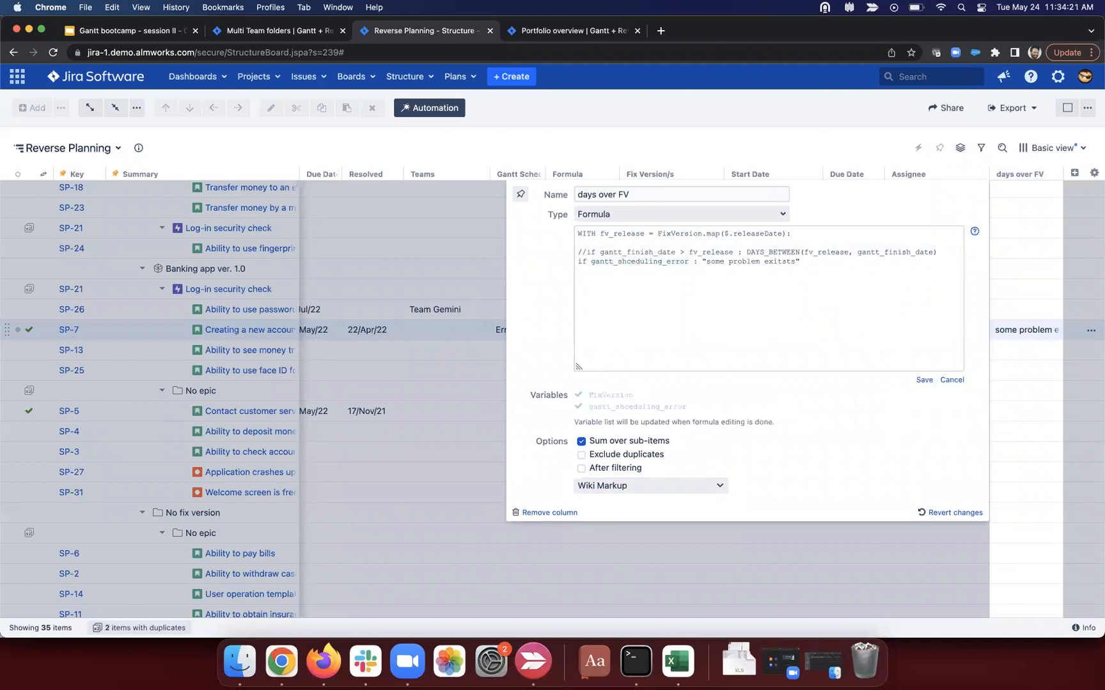
type("*")
type("*")
left_click(924, 380)
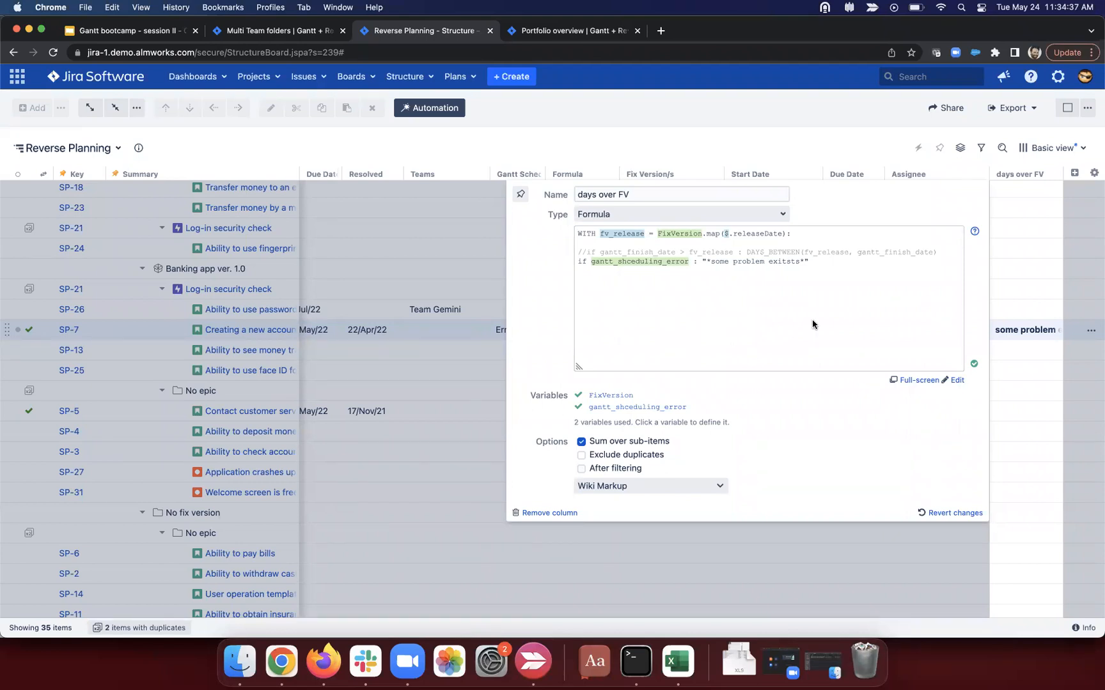
left_click(737, 124)
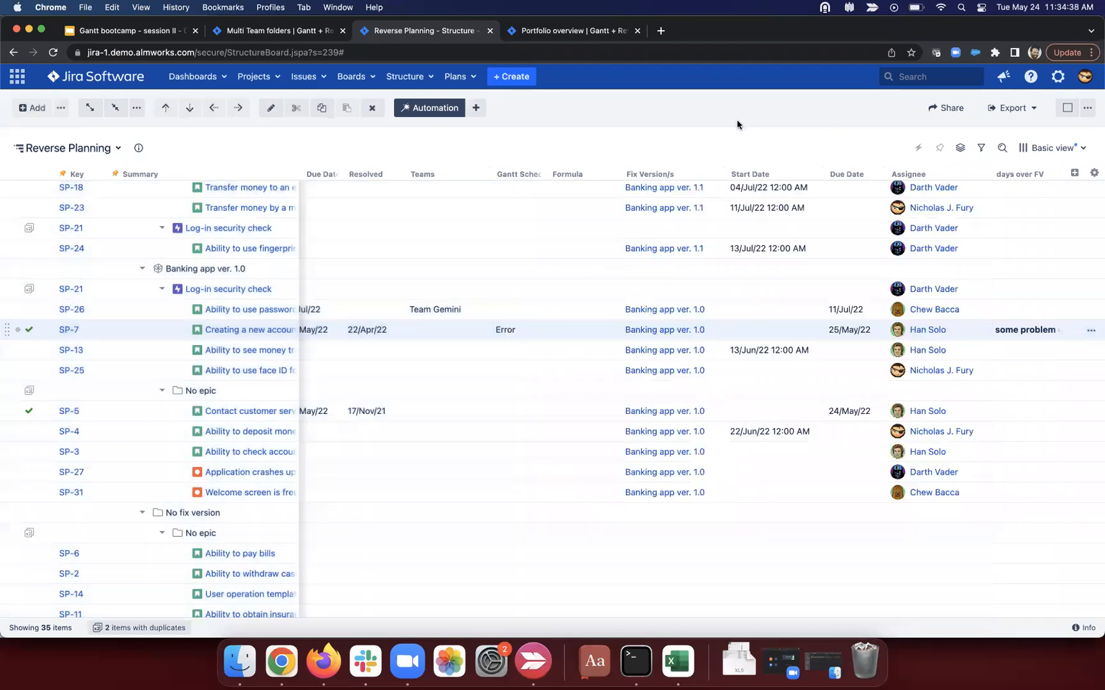
Step: Show the Gantt chart with resources beside the grid and focus on Darth Vader's workload
left_click(1068, 110)
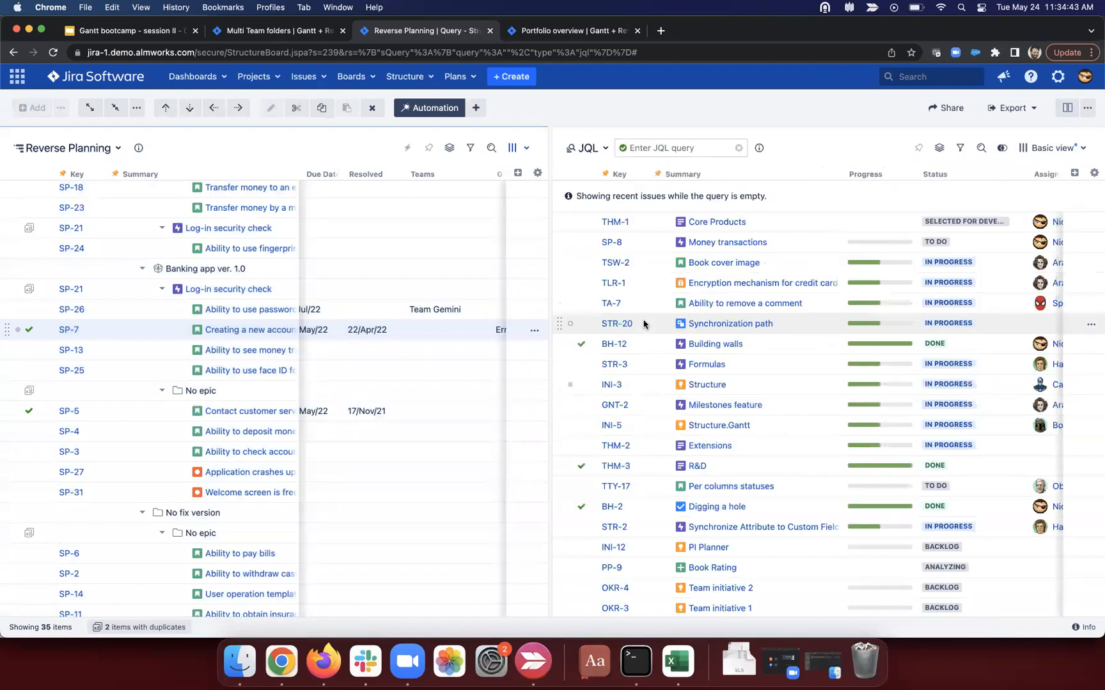
left_click(1087, 108)
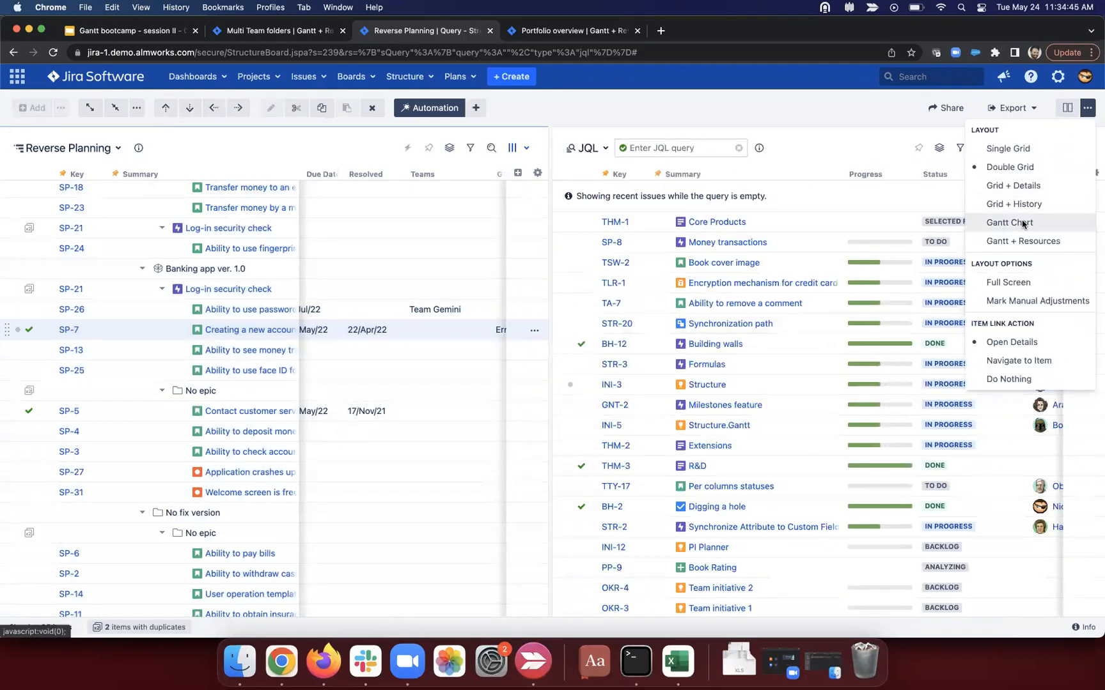
left_click(1028, 222)
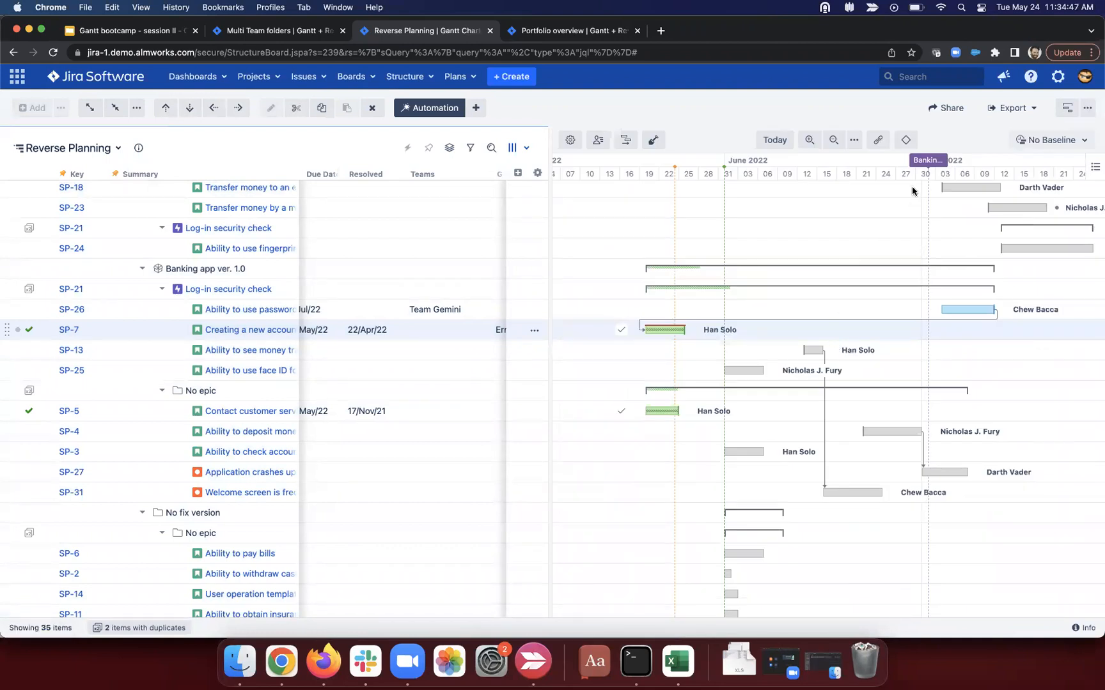
left_click(1087, 108)
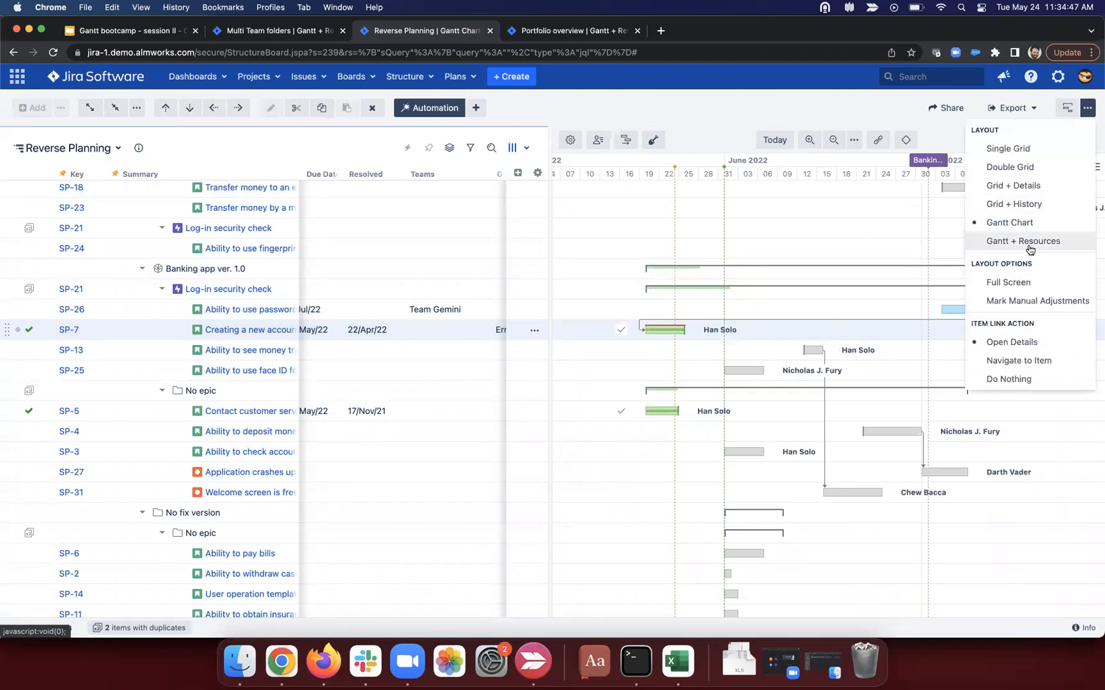
left_click(1029, 245)
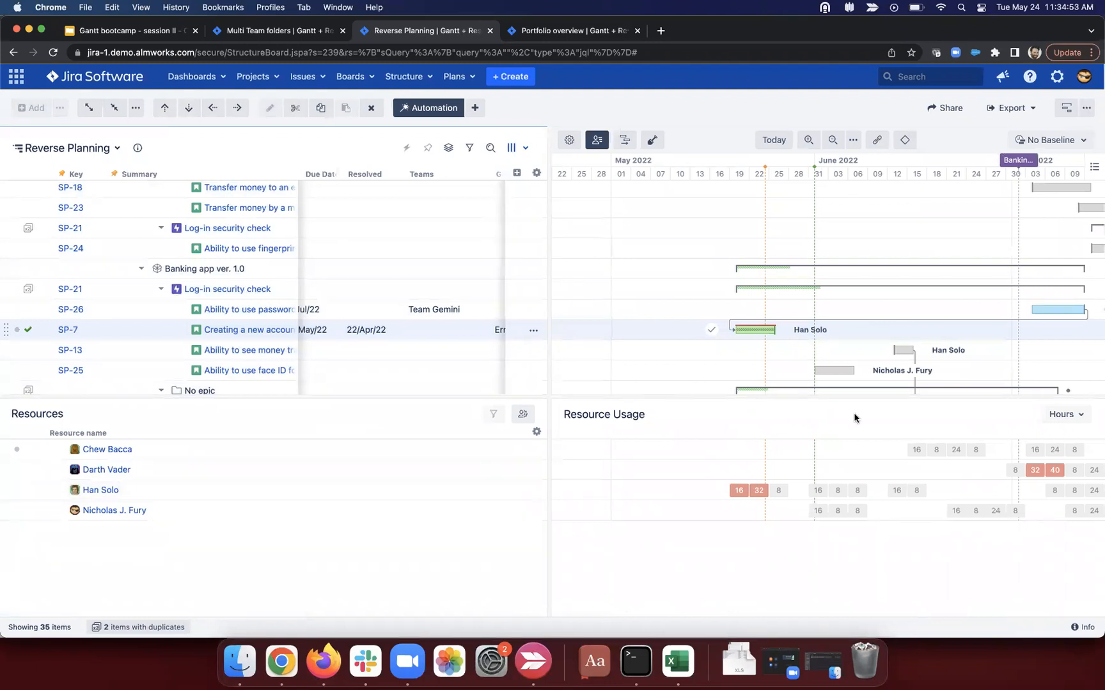
scroll(944, 323, "right", 3)
scroll(944, 323, "up", 1)
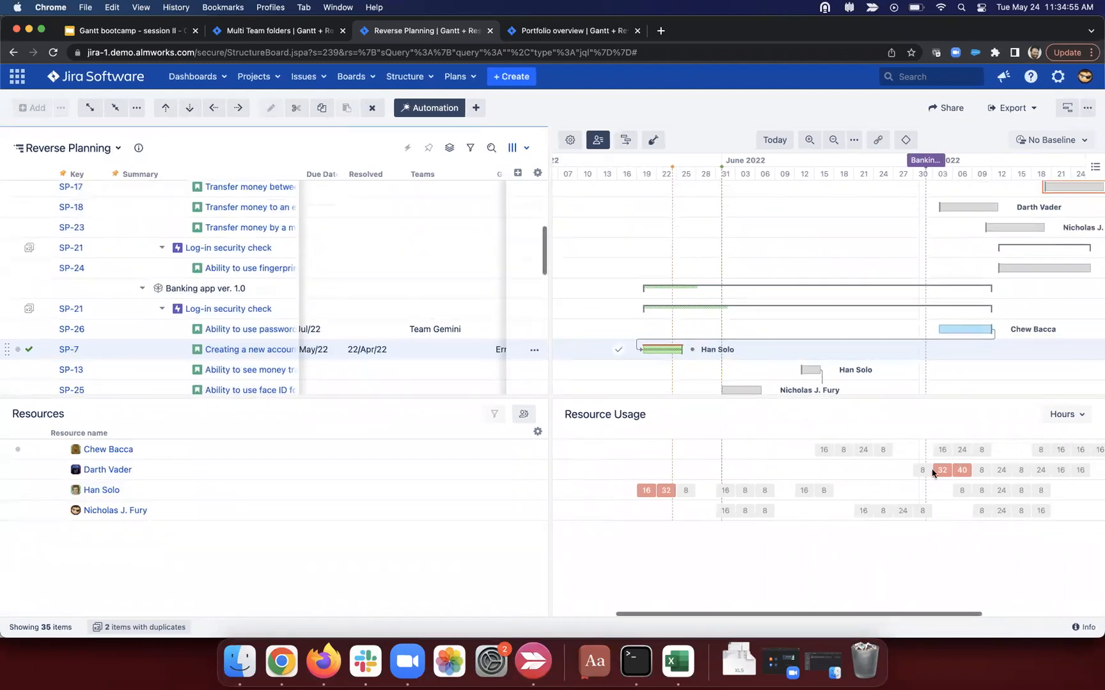
left_click(827, 472)
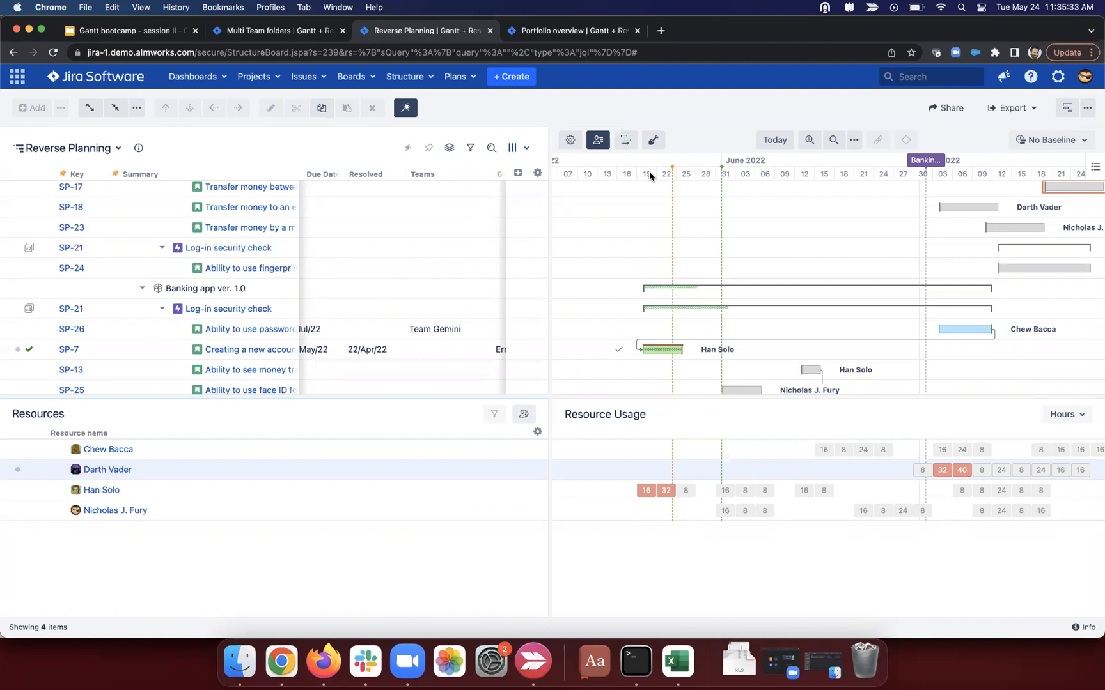
Step: Edit the Default Gantt configuration and scroll its Resources settings to Leveling Priority (default 500)
left_click(569, 139)
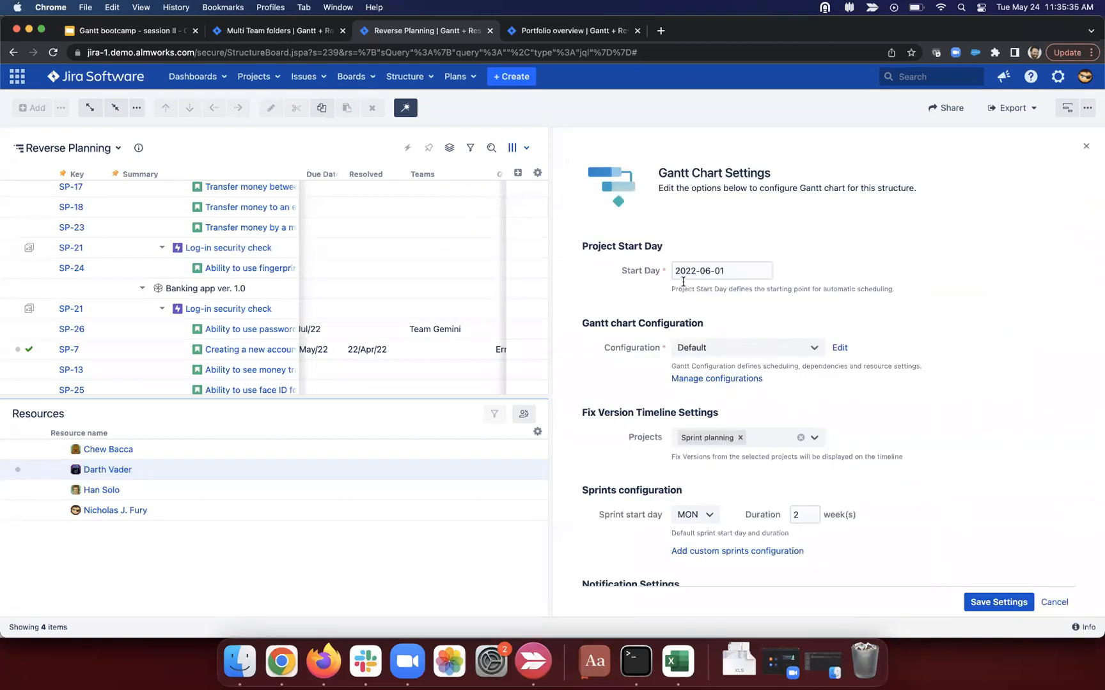
left_click(834, 346)
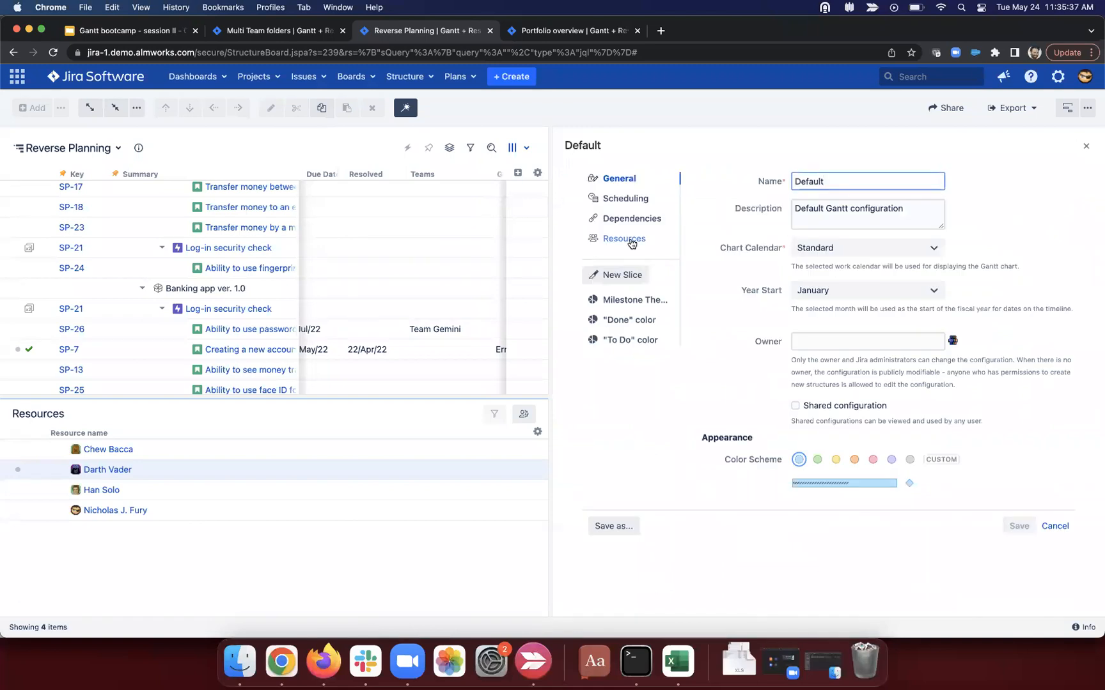
left_click(625, 238)
scroll(767, 447, "down", 3)
left_click_drag(770, 477, 775, 479)
left_click(770, 475)
left_click_drag(707, 476, 786, 479)
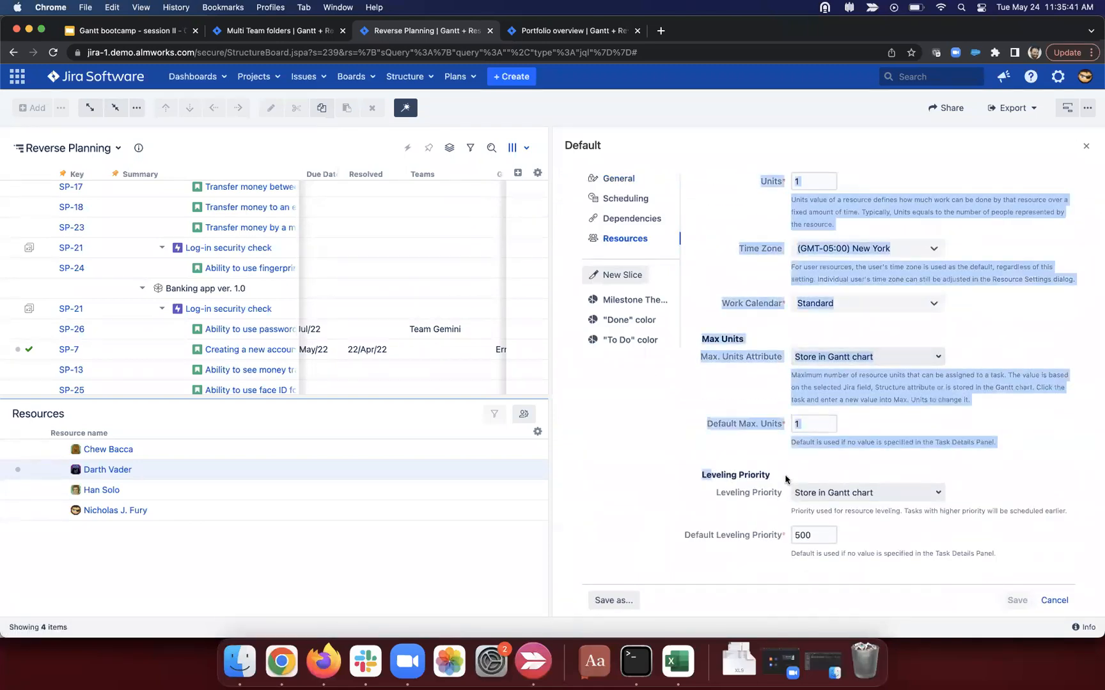
left_click(785, 480)
left_click_drag(714, 493, 763, 495)
key("ctrl+super+d")
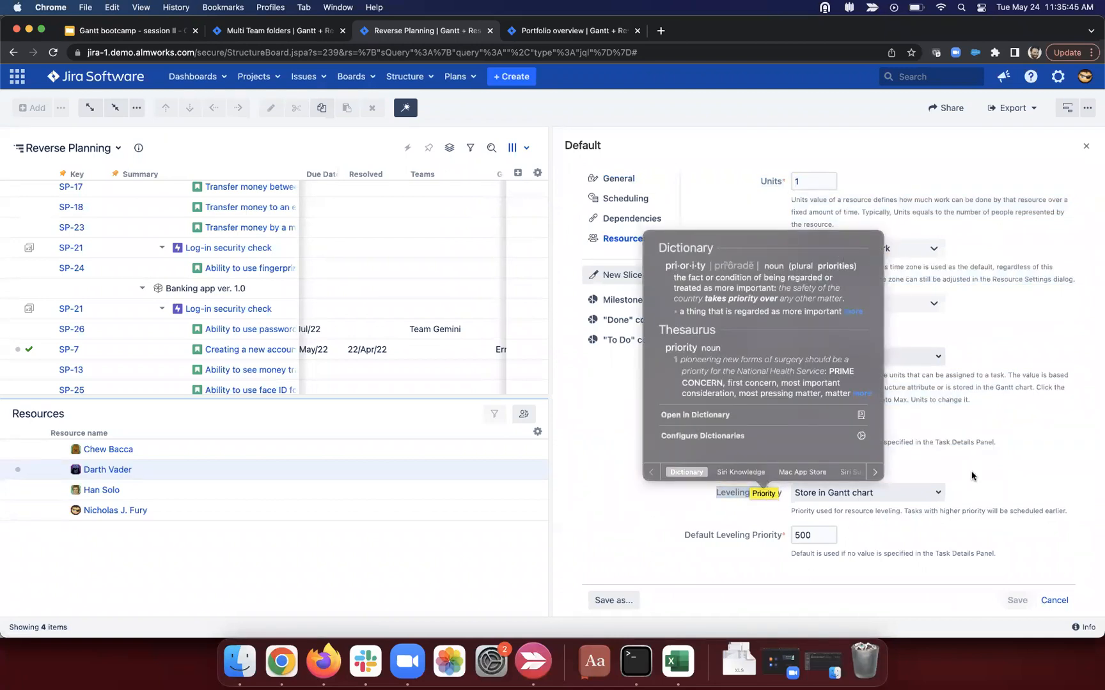
left_click(971, 476)
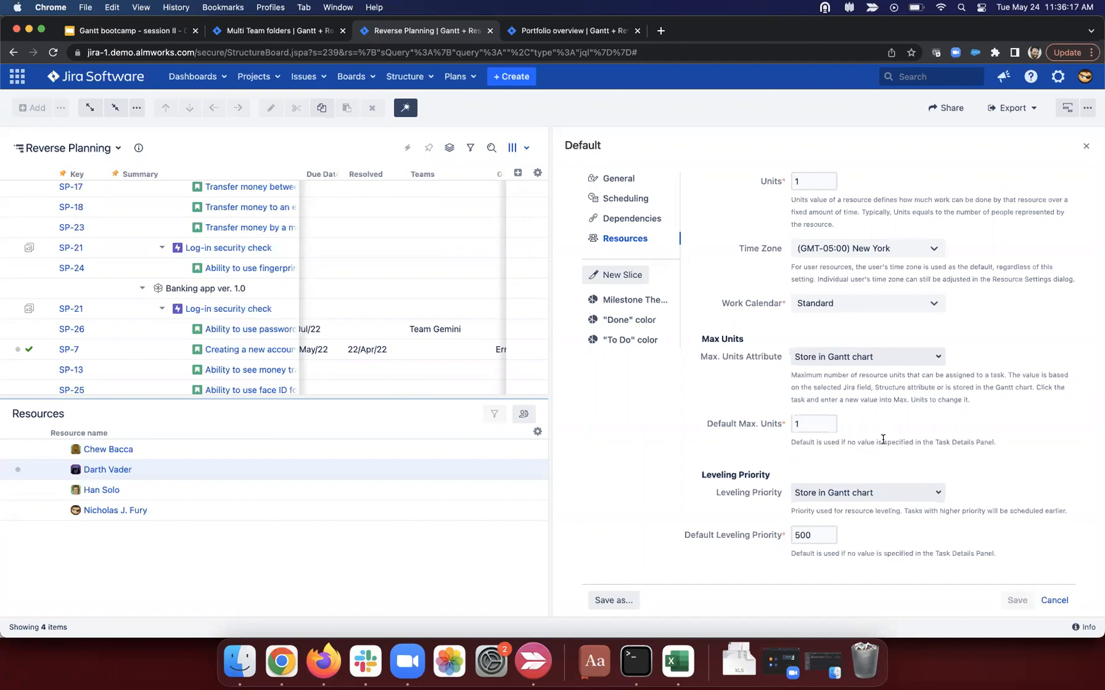
Step: Search the Leveling Priority dropdown for 'rank' and choose the Rank standard attribute
left_click(886, 490)
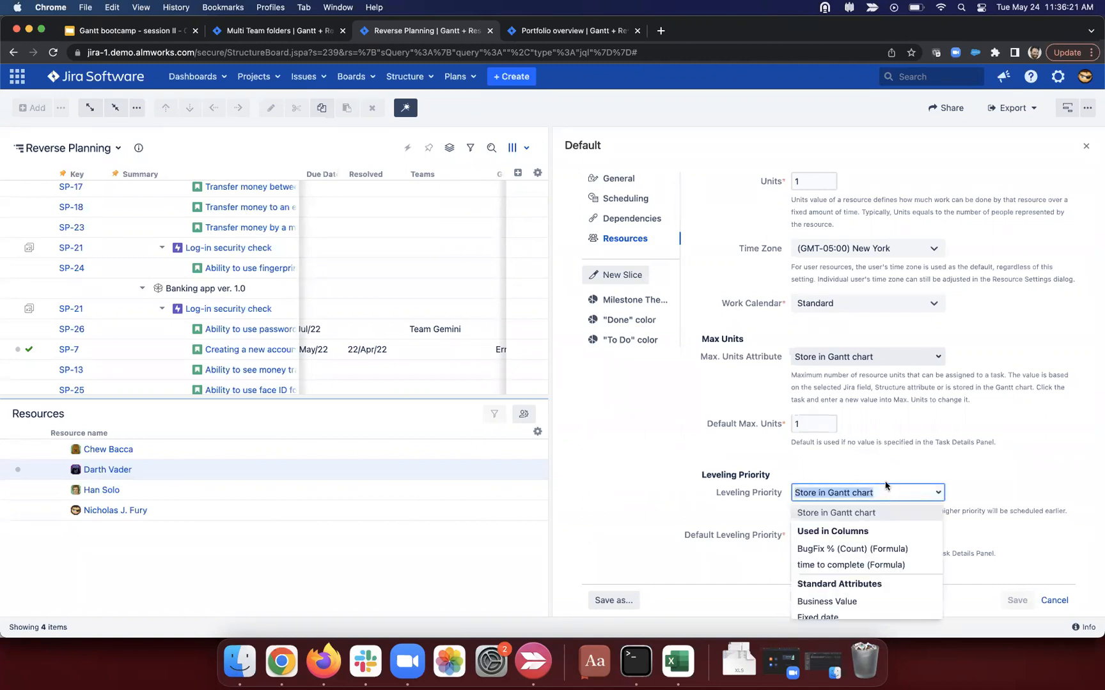
type("prio")
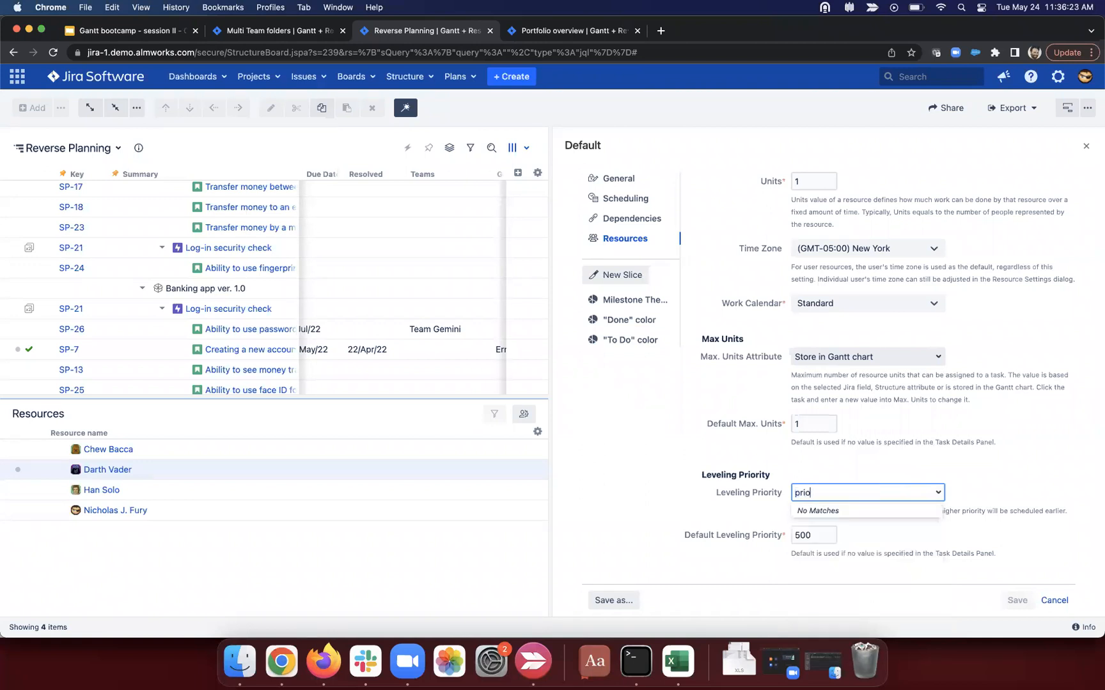
key("BackSpace")
key("BackSpace")
key("BackSpace")
key("BackSpace")
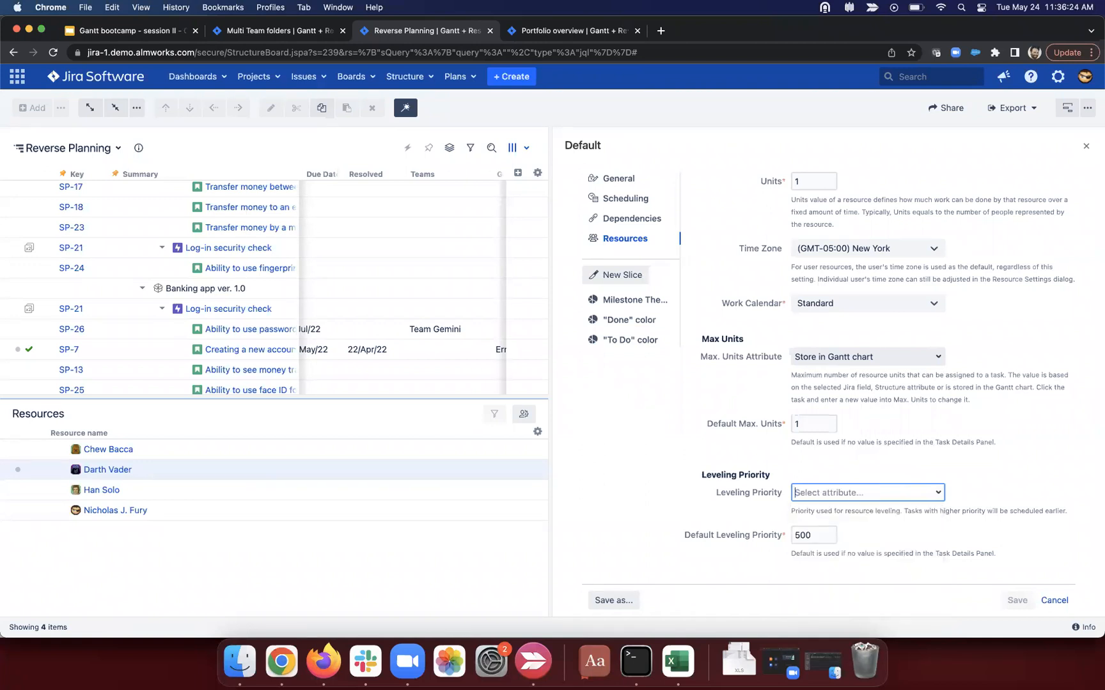
type("rank")
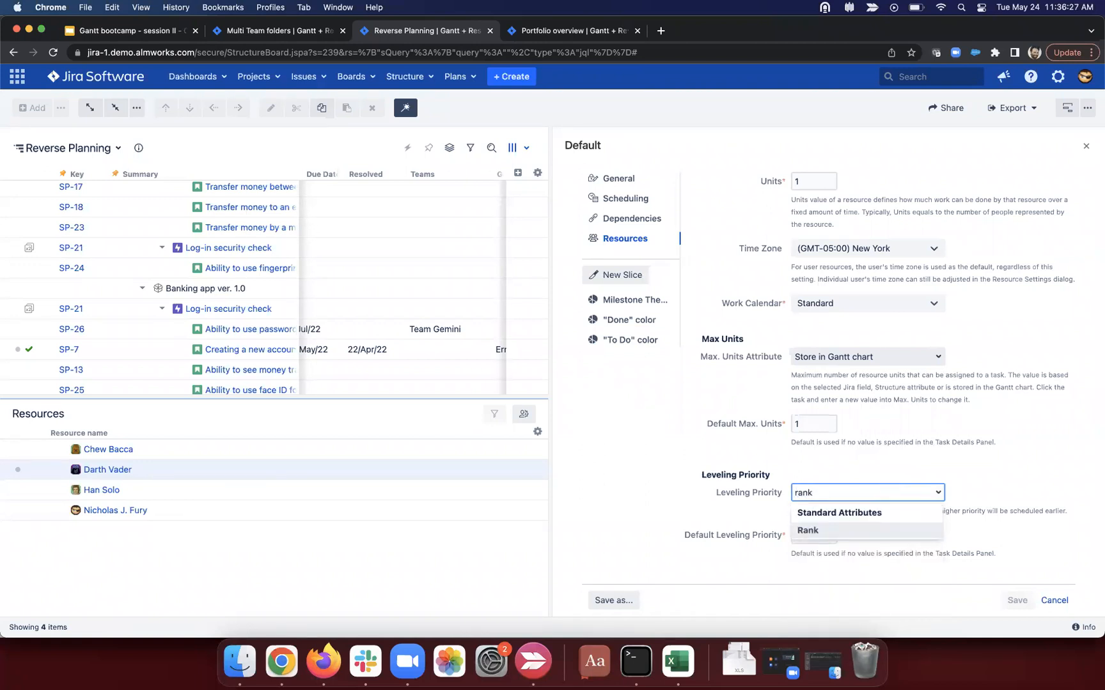
left_click(837, 530)
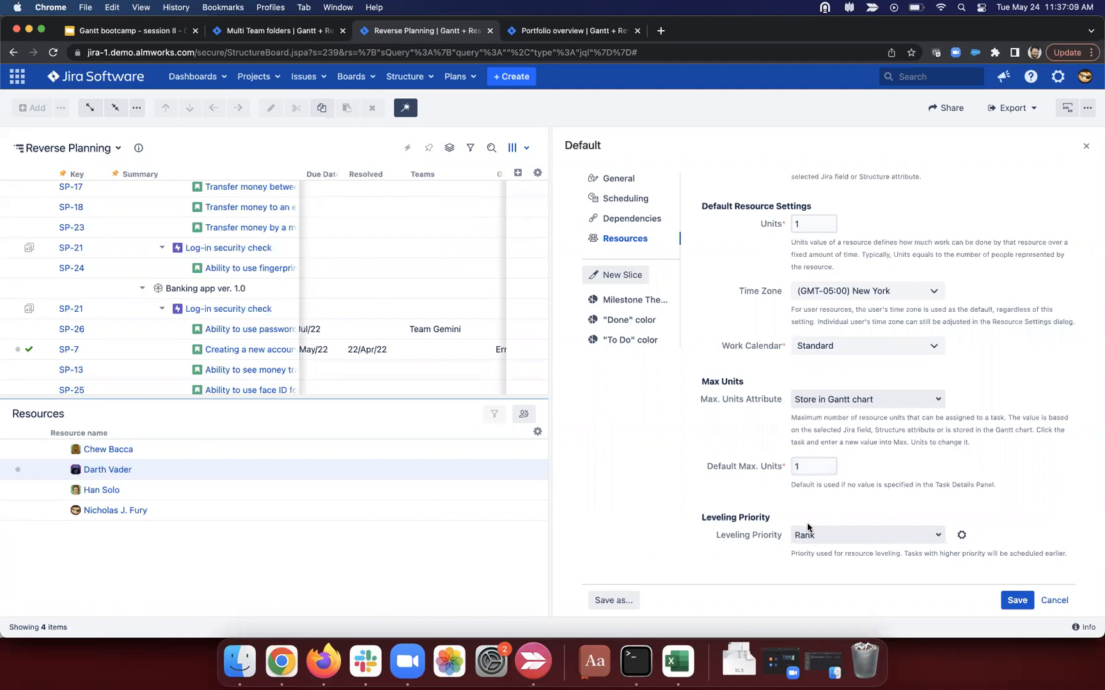
left_click_drag(700, 518, 769, 517)
left_click(769, 516)
Step: Save the Default configuration with Rank as its leveling priority
left_click(1056, 601)
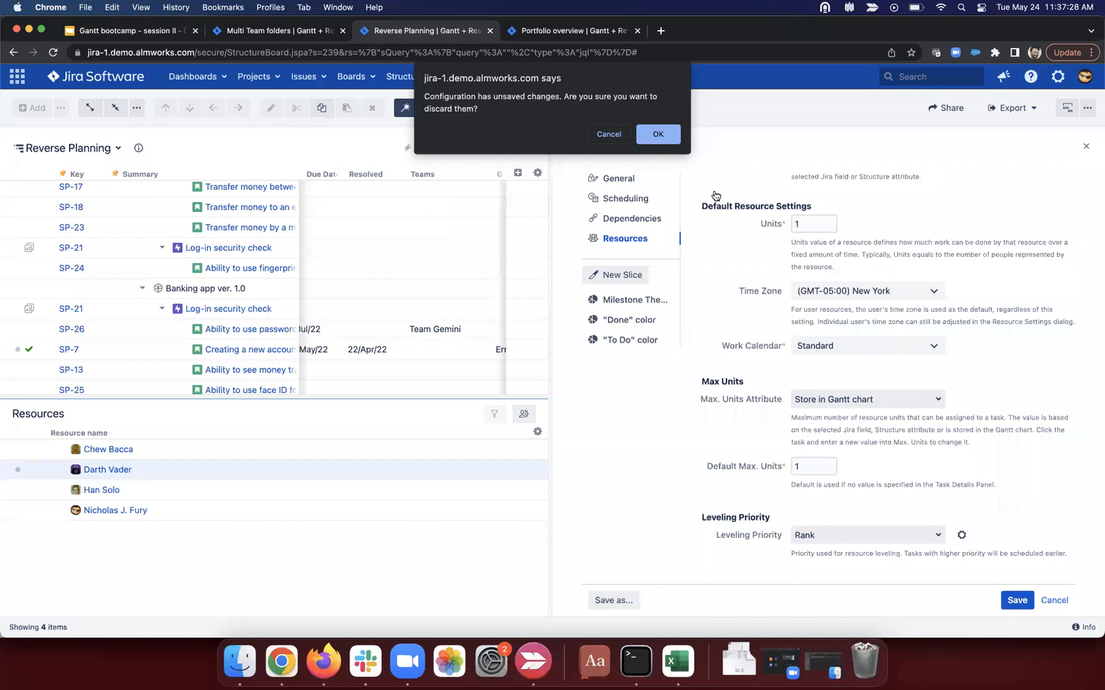
left_click(617, 135)
left_click(1014, 600)
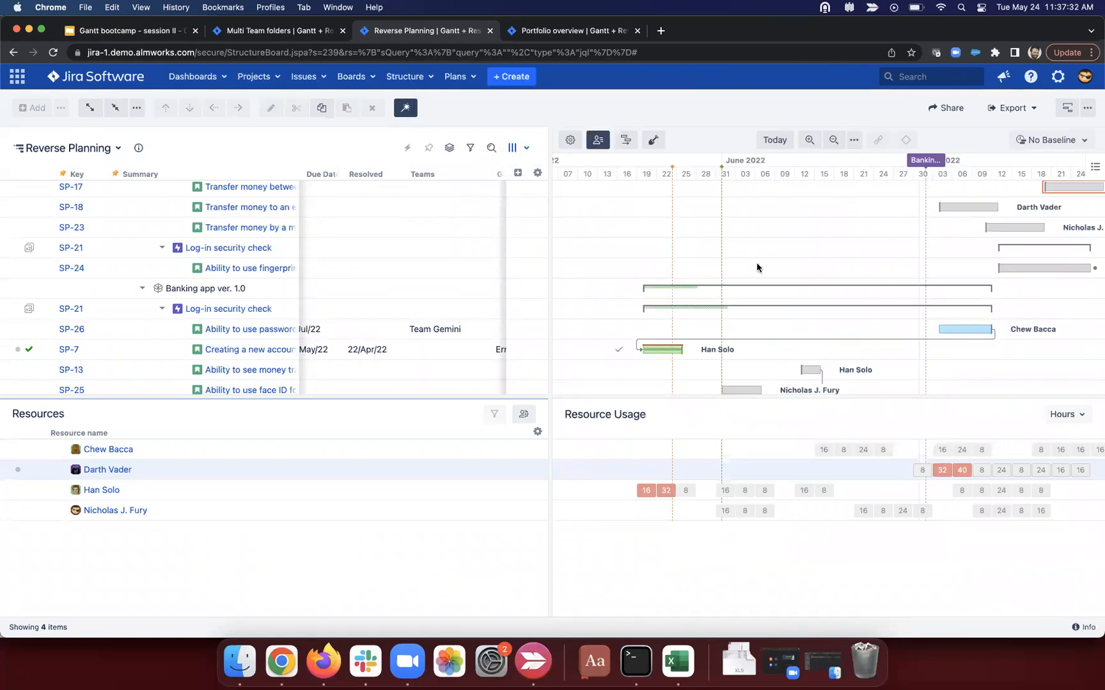
Step: Create a new Gantt-type baseline named Planning 1
left_click(1077, 141)
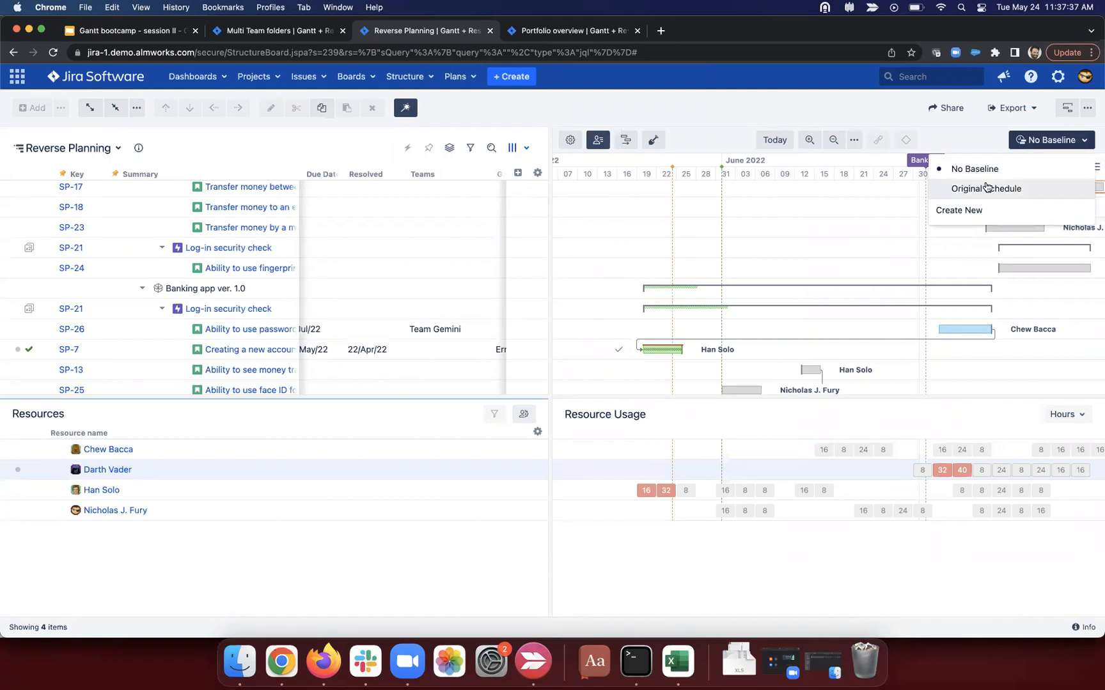
left_click(972, 211)
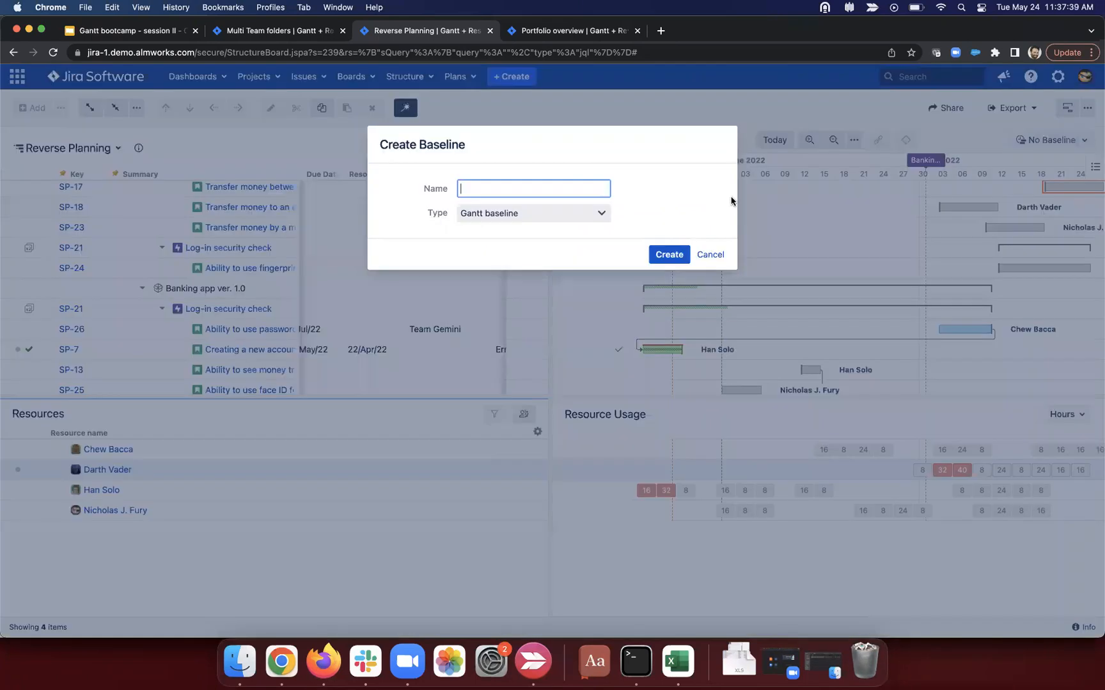
type("Pl")
type("1")
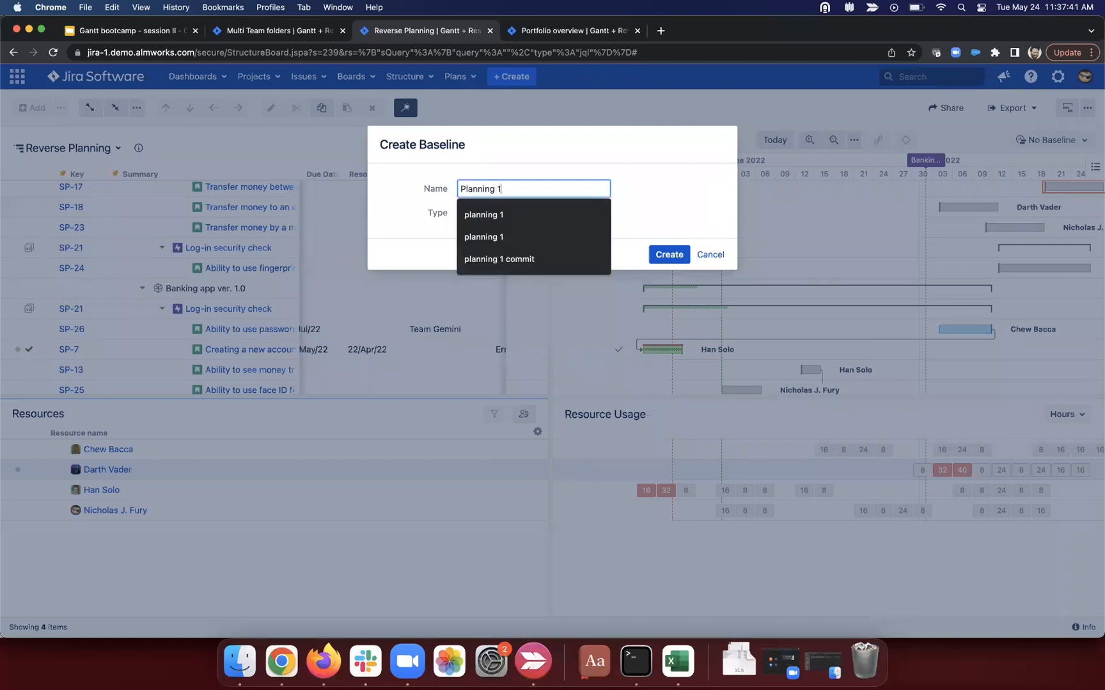
left_click(685, 163)
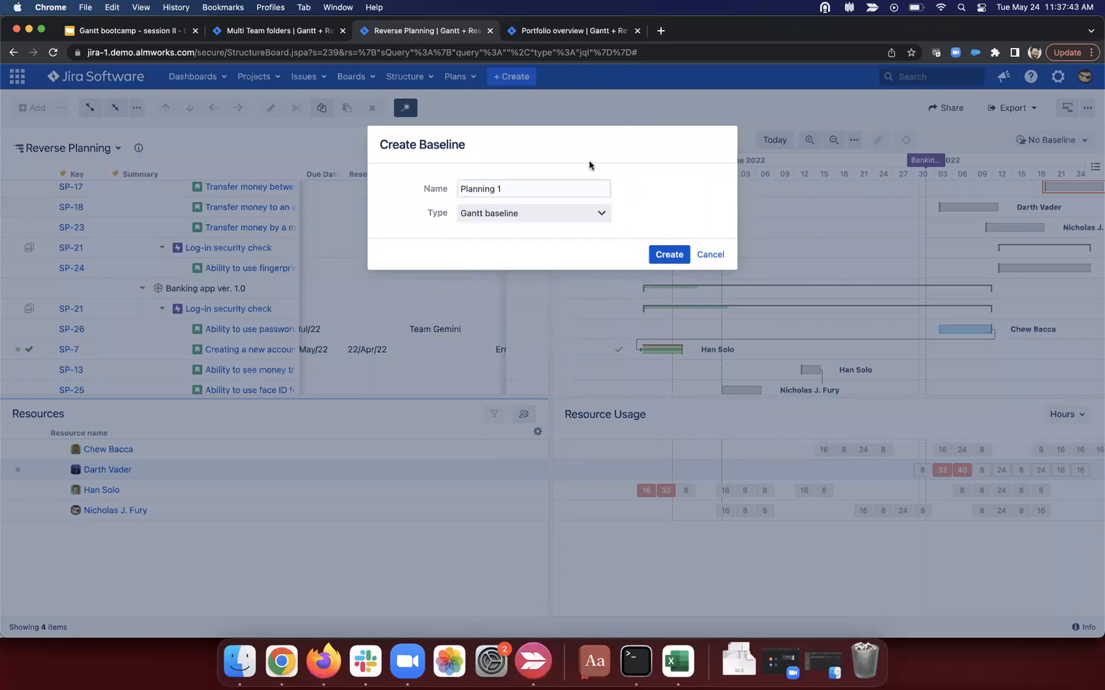
left_click(515, 213)
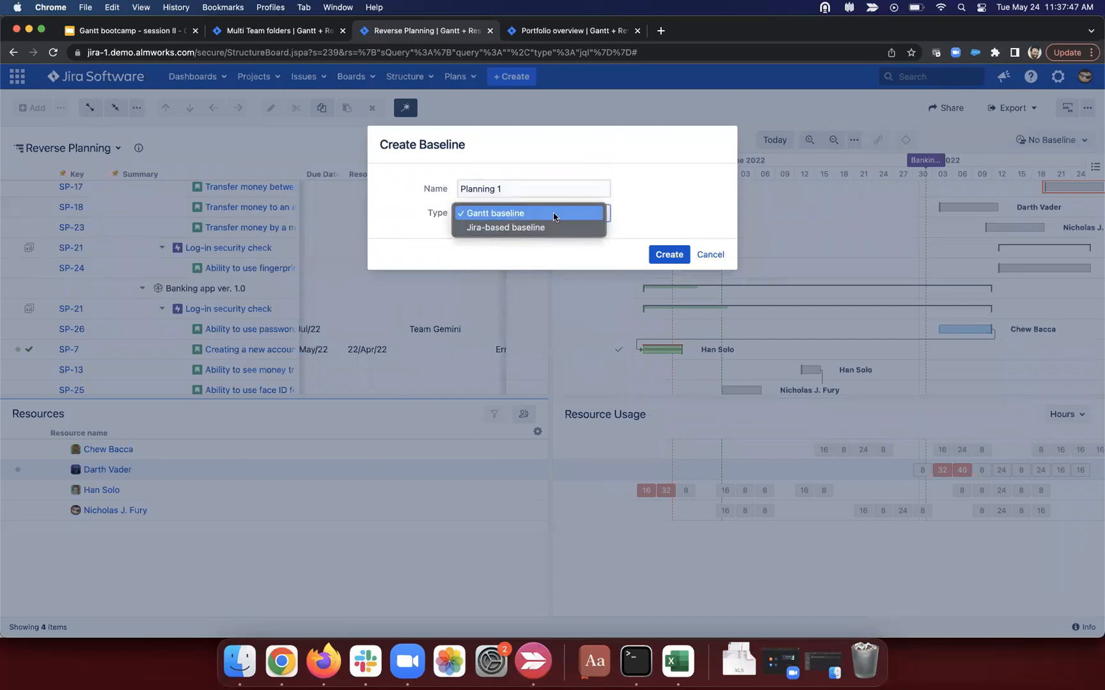
left_click(662, 190)
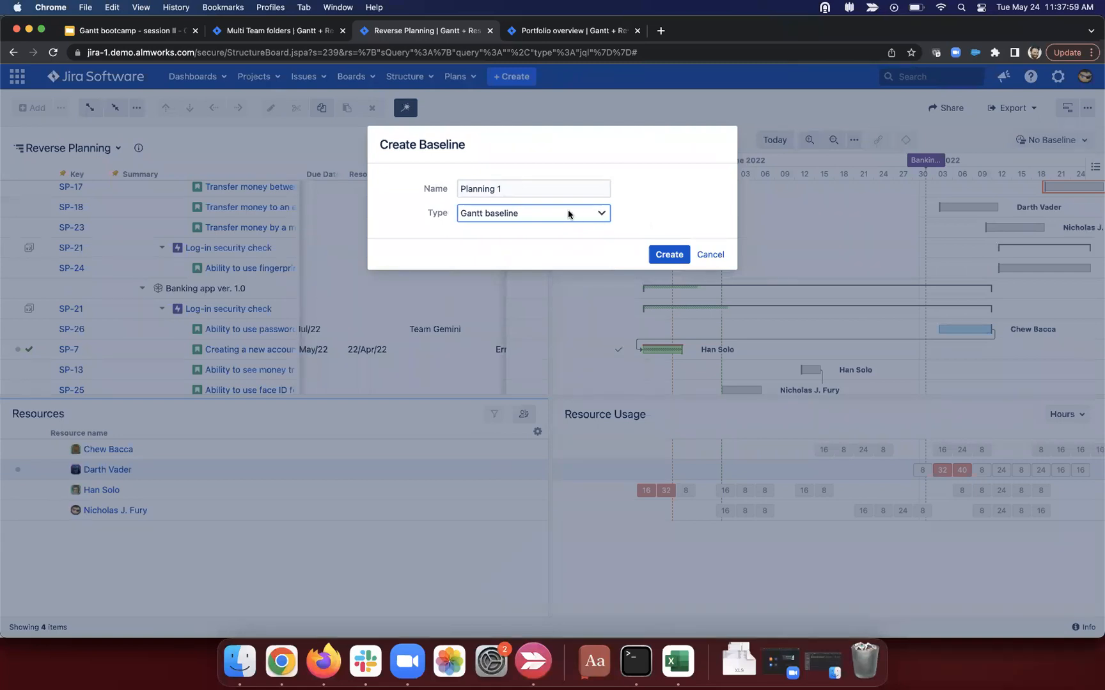
left_click(670, 255)
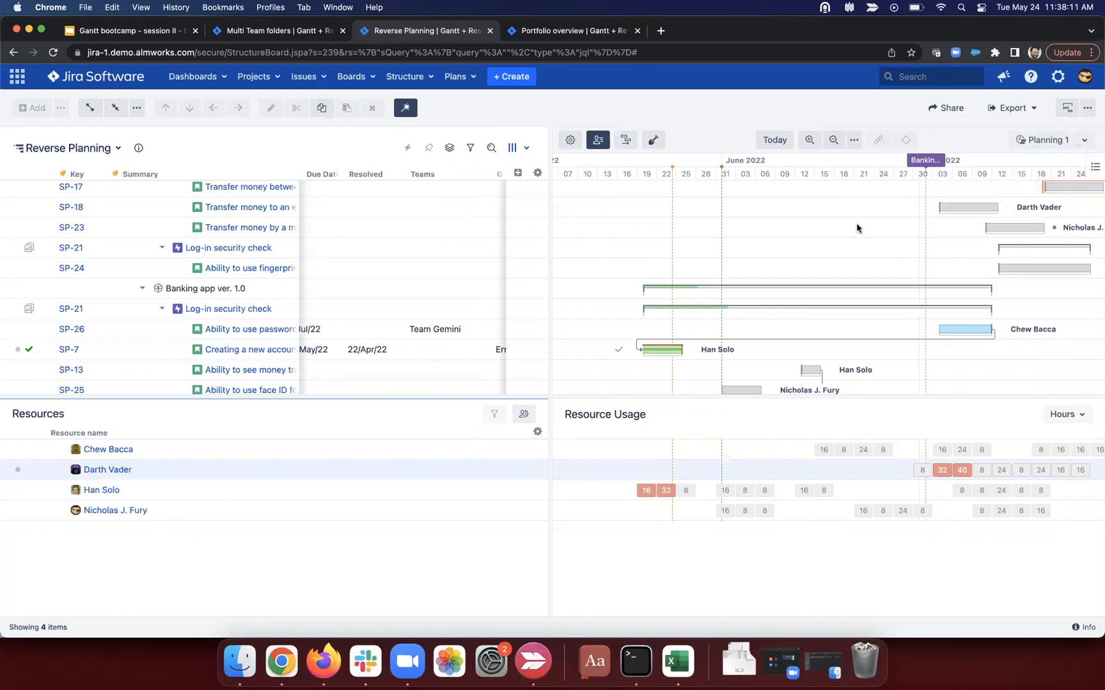
Step: Run resource leveling from Project Start with both checkboxes ticked, noting the overallocation warning
left_click(627, 141)
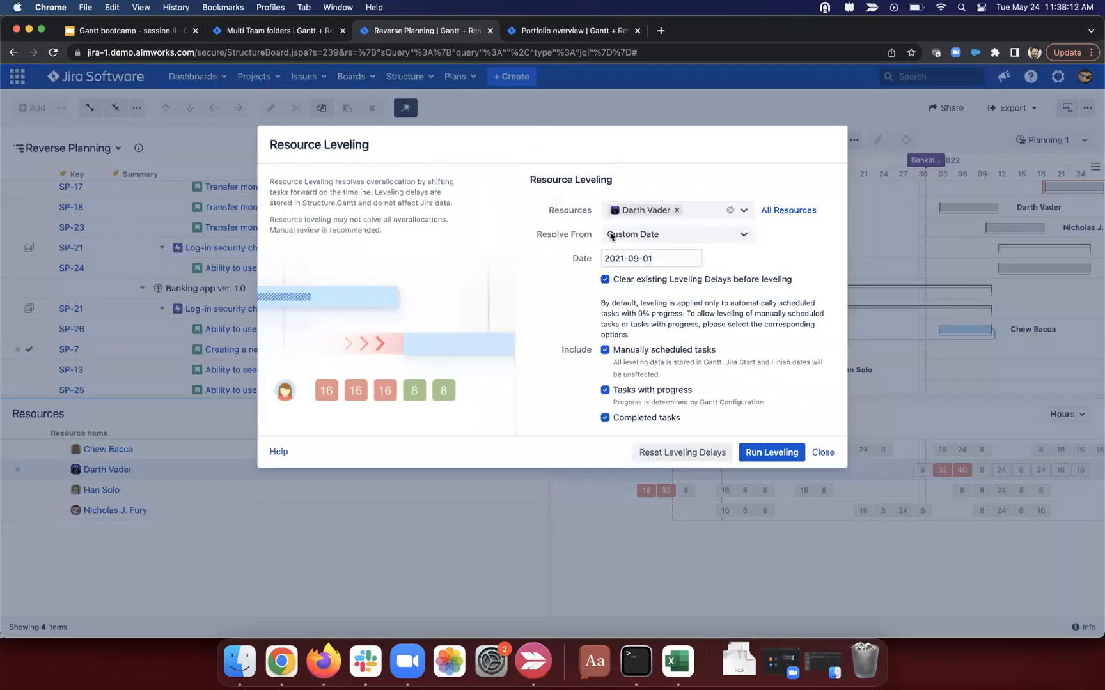
left_click(671, 239)
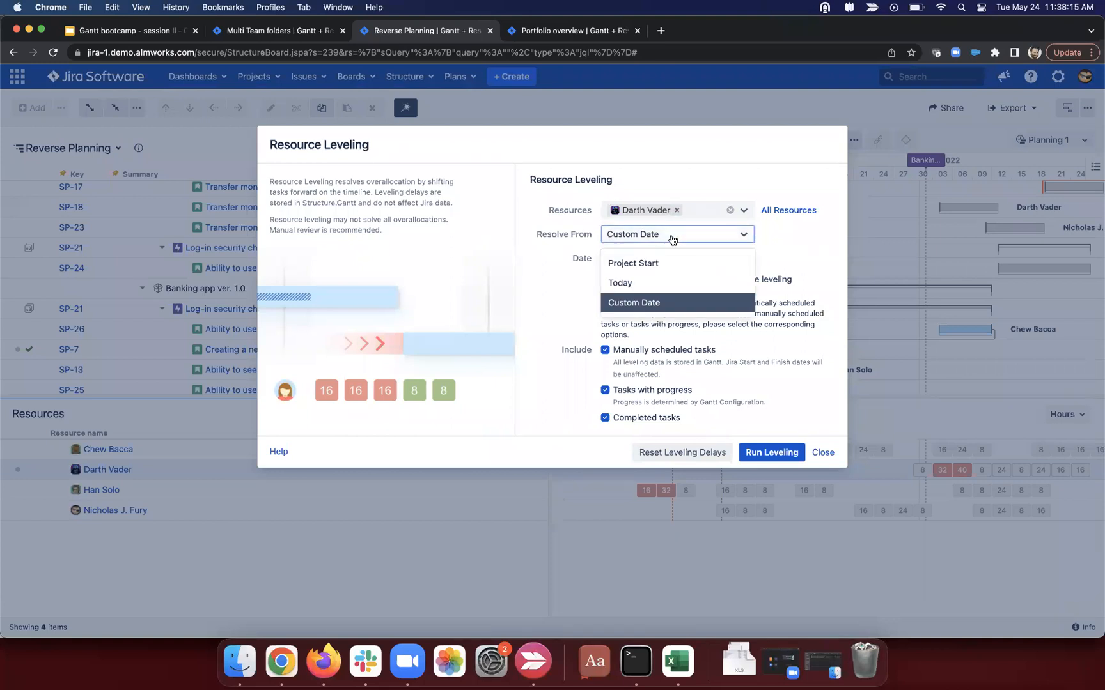
left_click(649, 268)
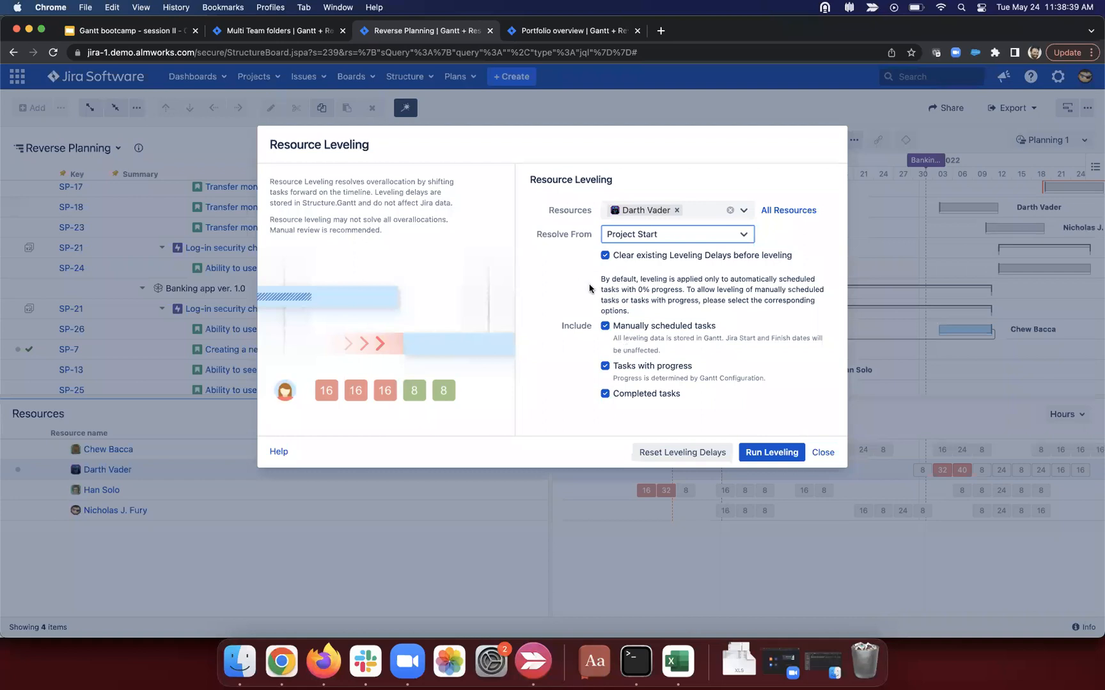
left_click(607, 257)
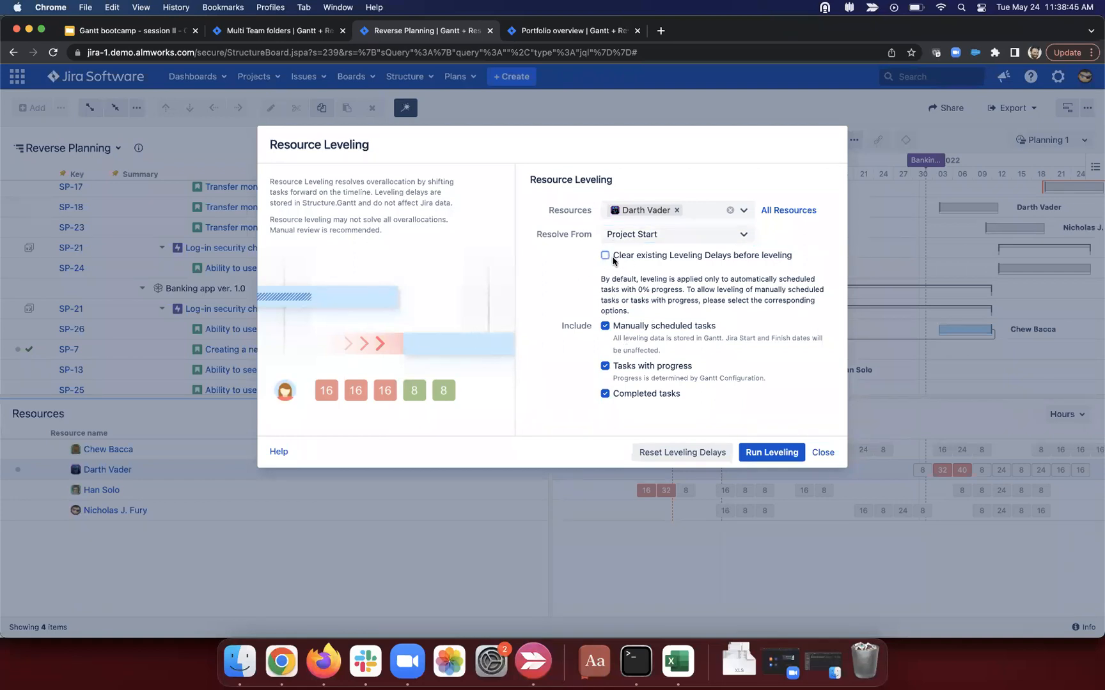
left_click(606, 256)
left_click(604, 327)
left_click(605, 327)
left_click(781, 453)
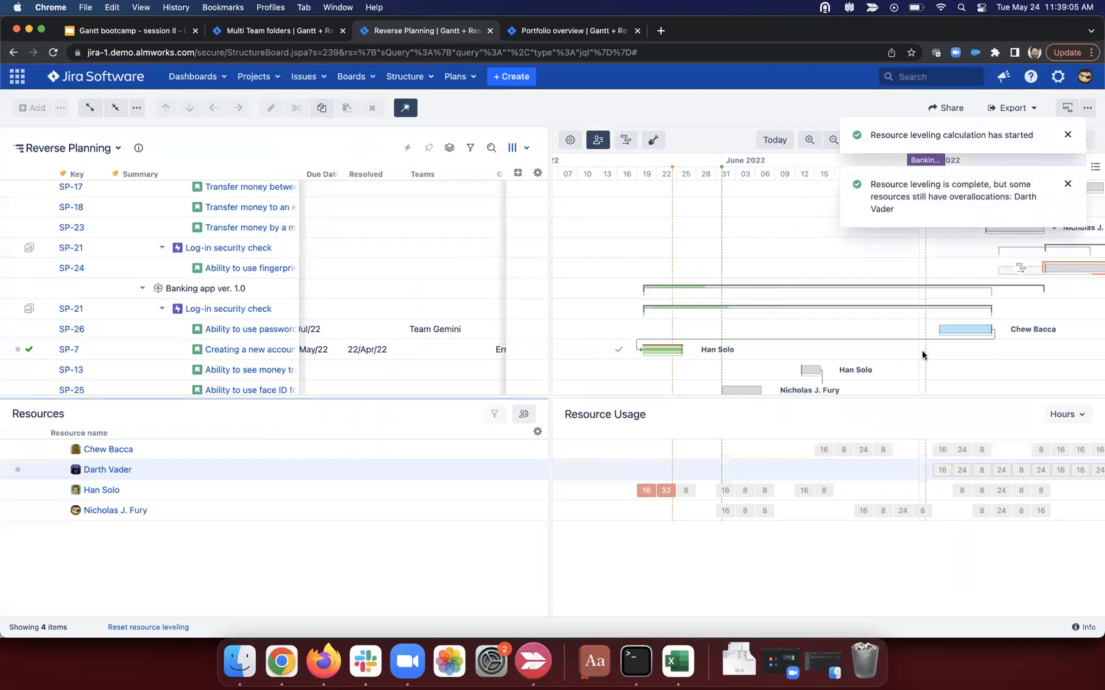
left_click_drag(917, 188, 1013, 190)
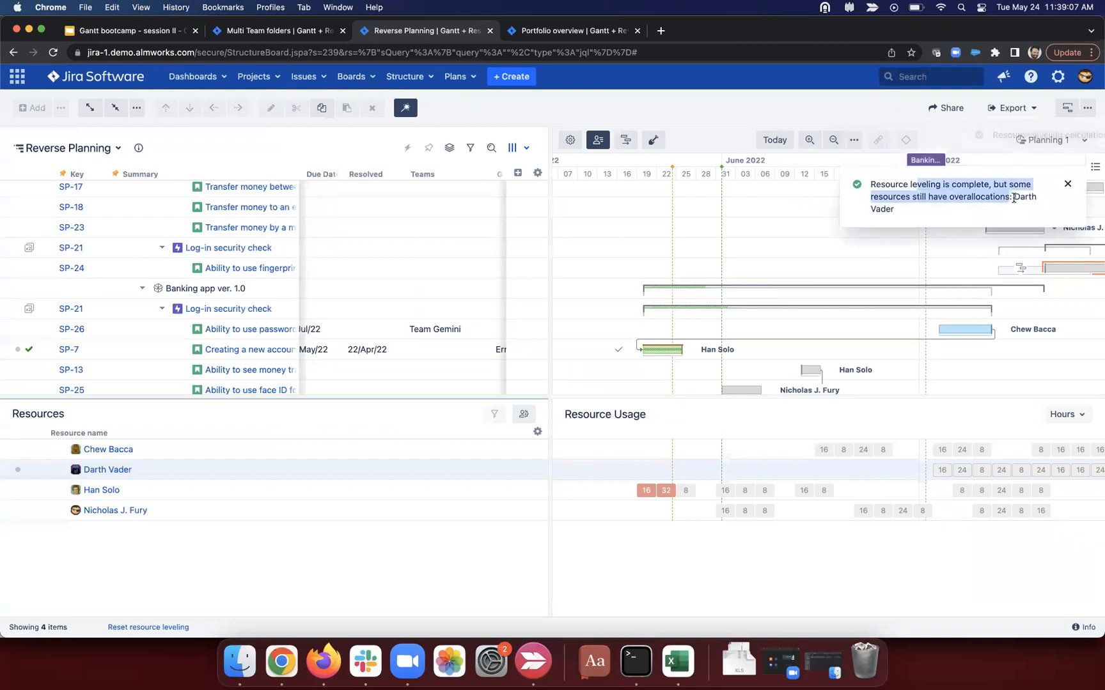
scroll(940, 279, "right", 5)
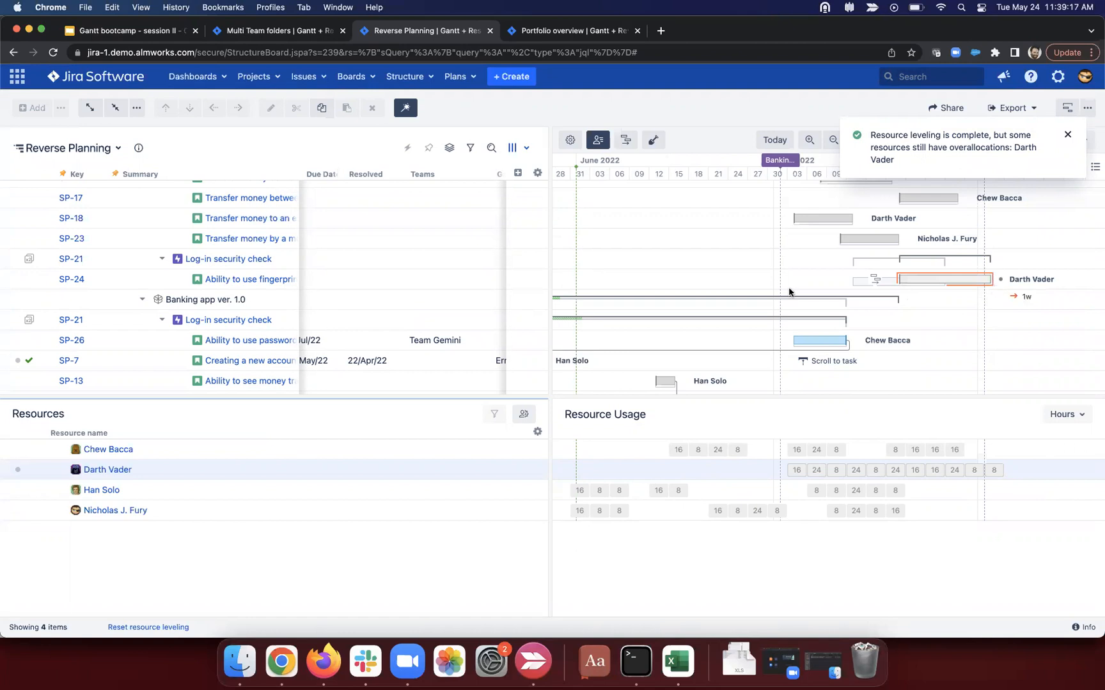
scroll(373, 296, "up", 5)
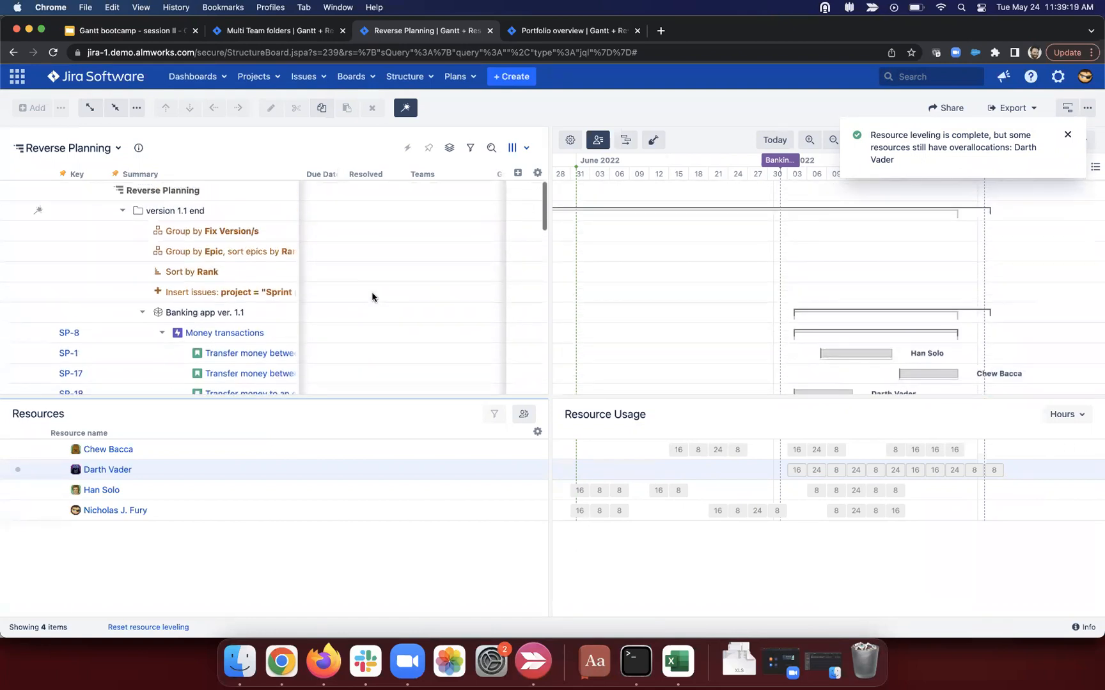
Step: Uncomment the DAYS_BETWEEN line and delete the scheduling error line from the days over FV formula
scroll(441, 212, "right", 5)
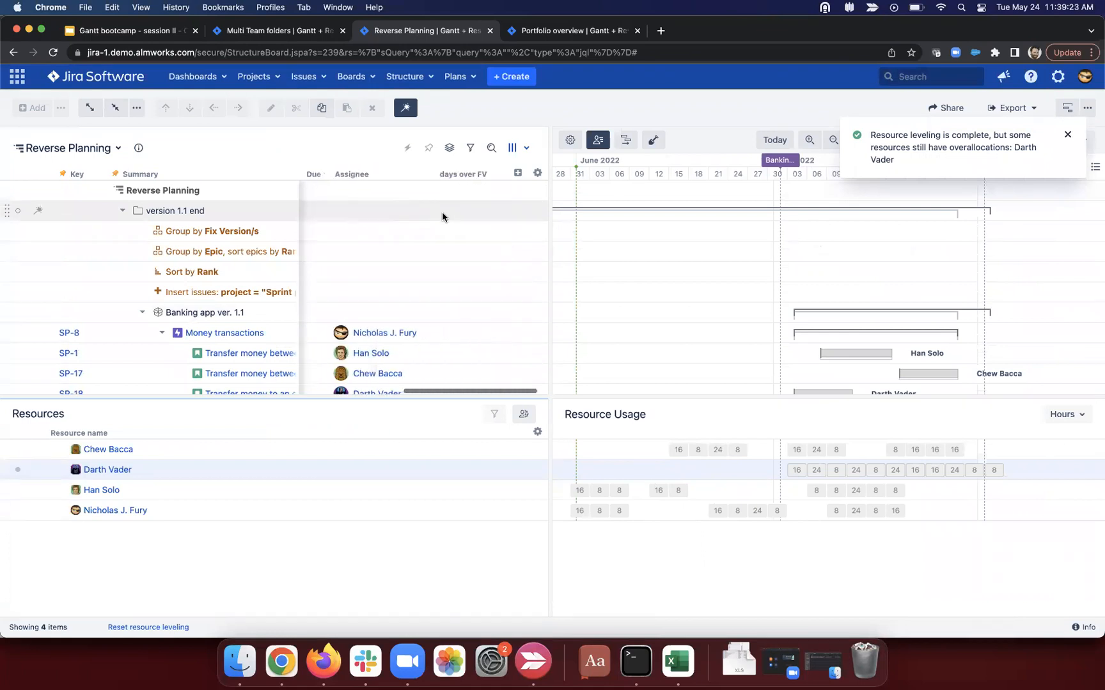
left_click(498, 174)
left_click_drag(587, 252, 577, 233)
left_click(586, 252)
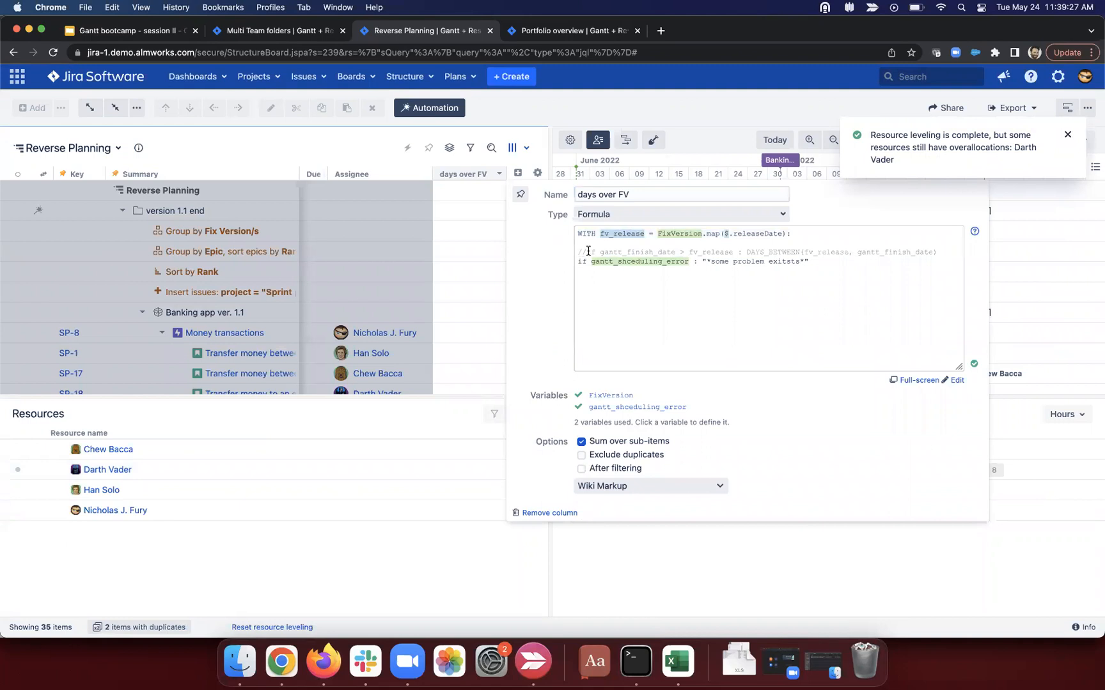
key("BackSpace")
key("BackSpace")
left_click_drag(816, 263, 547, 266)
key("BackSpace")
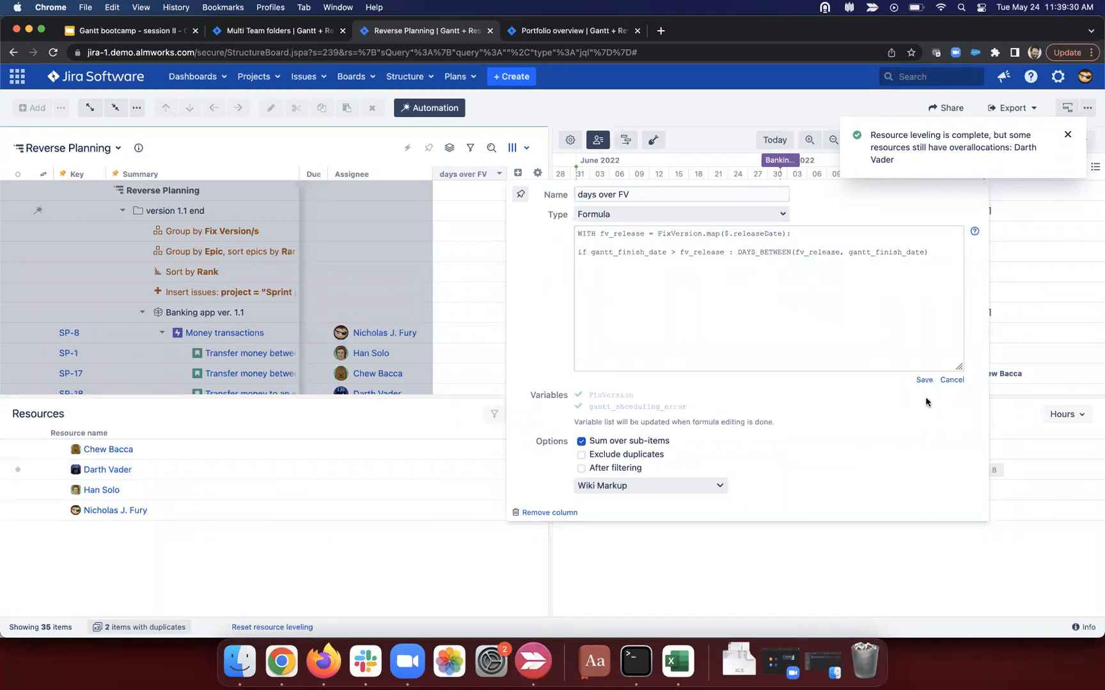
left_click(926, 383)
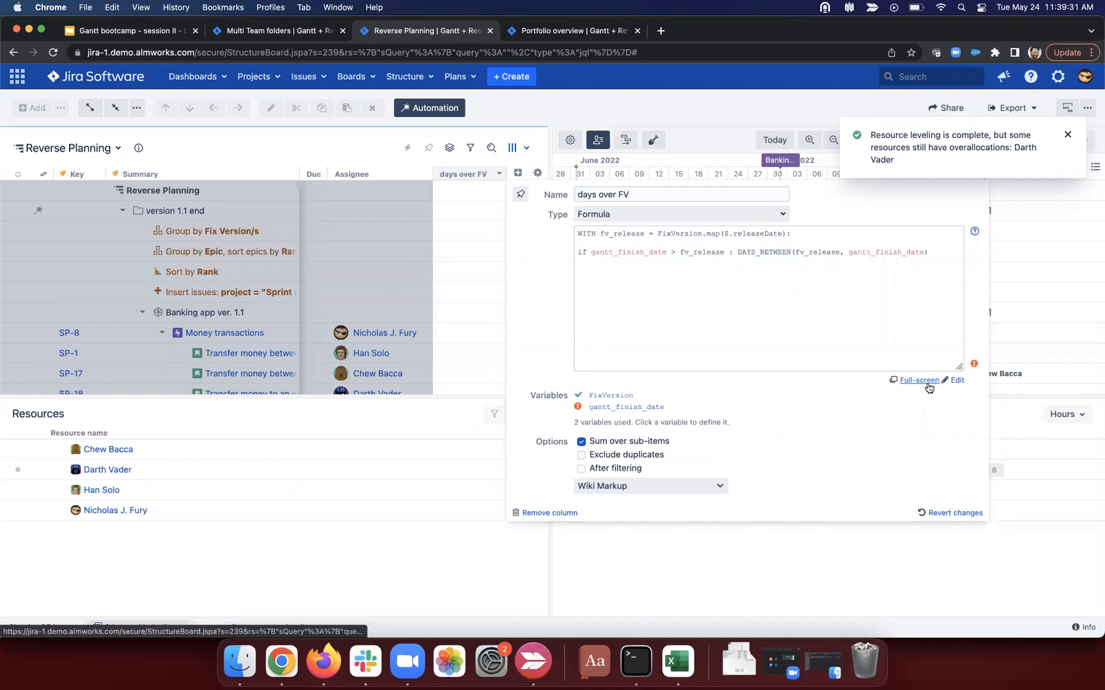
Step: Bind the gantt_finish_date variable to the Gantt Finish Date attribute
left_click(638, 407)
left_click(639, 427)
type("gantt_")
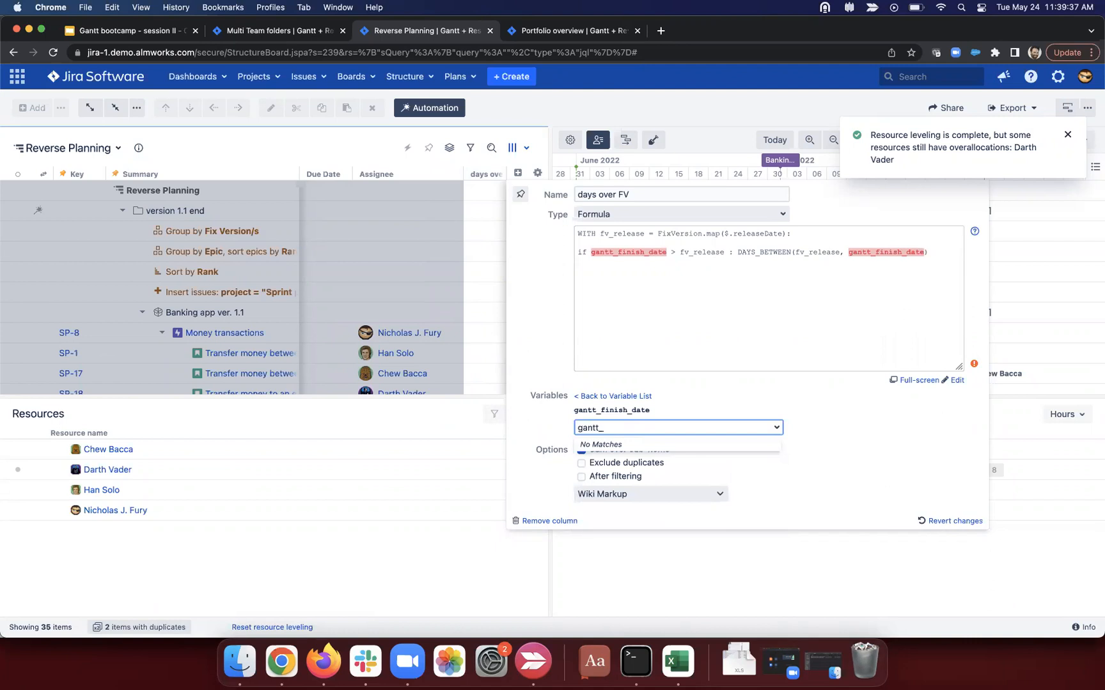
key("BackSpace")
key("BackSpace")
key("BackSpace")
scroll(622, 477, "down", 1)
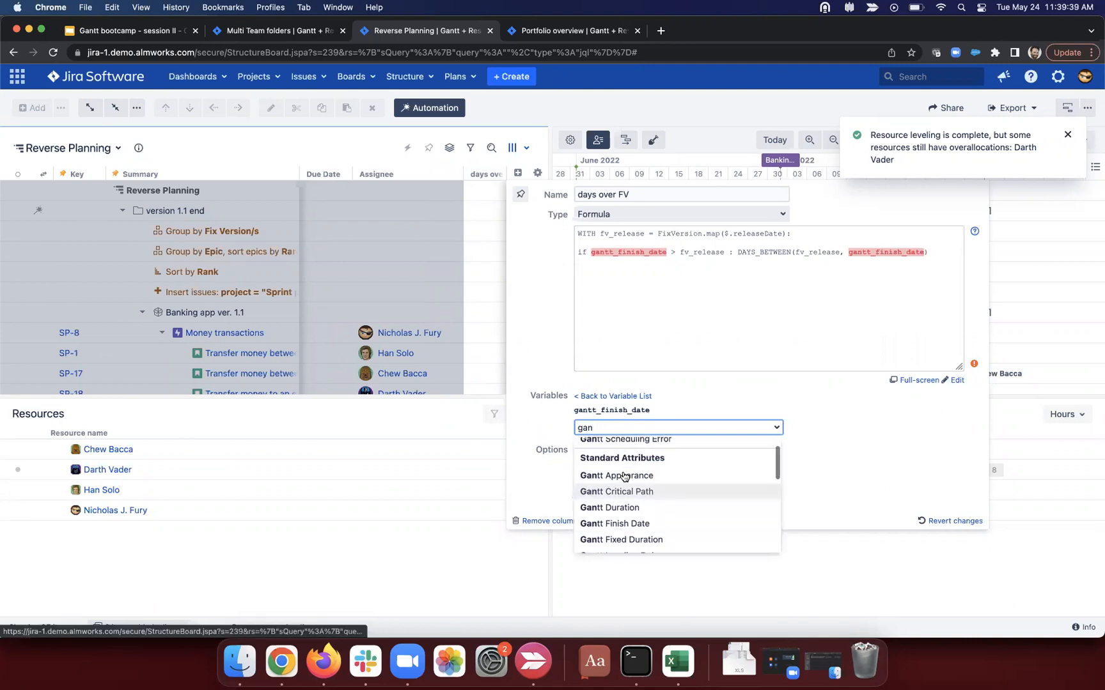
left_click(619, 491)
left_click(665, 427)
key("BackSpace")
key("BackSpace")
key("BackSpace")
key("BackSpace")
key("BackSpace")
key("BackSpace")
key("BackSpace")
key("BackSpace")
key("BackSpace")
key("BackSpace")
key("BackSpace")
key("BackSpace")
key("BackSpace")
key("BackSpace")
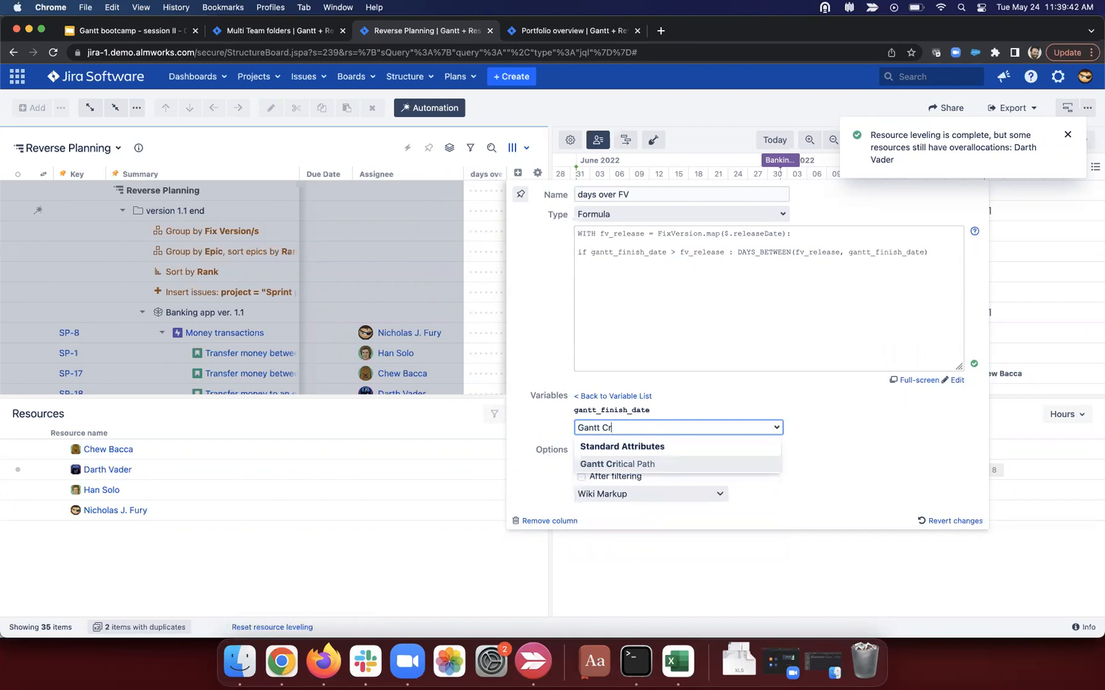
left_click(651, 548)
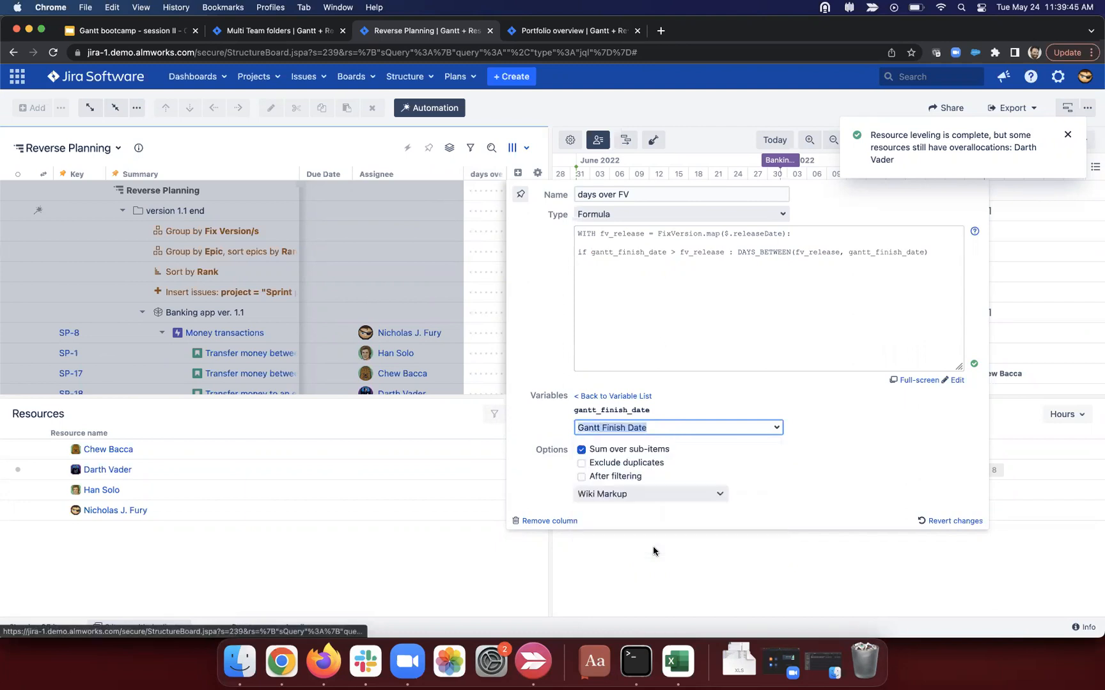
left_click(636, 397)
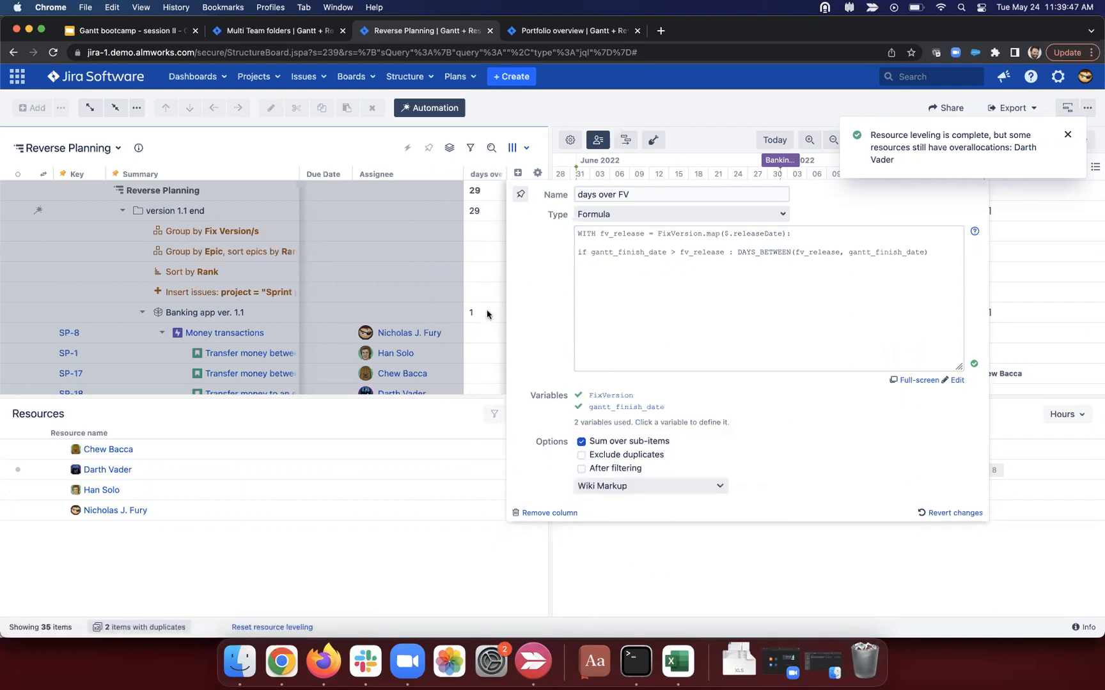
left_click(487, 312)
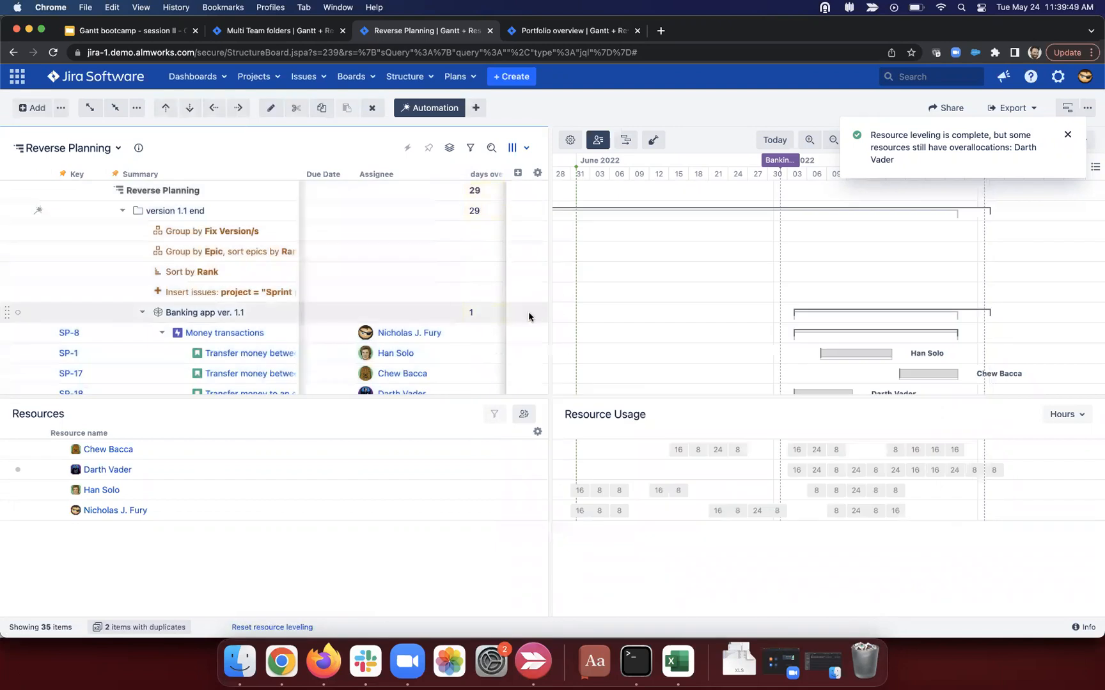
Step: Dismiss the leveling notice and review Banking app values: 28 for ver. 1.0, 10 for SP-26
scroll(975, 332, "down", 3)
scroll(974, 332, "right", 1)
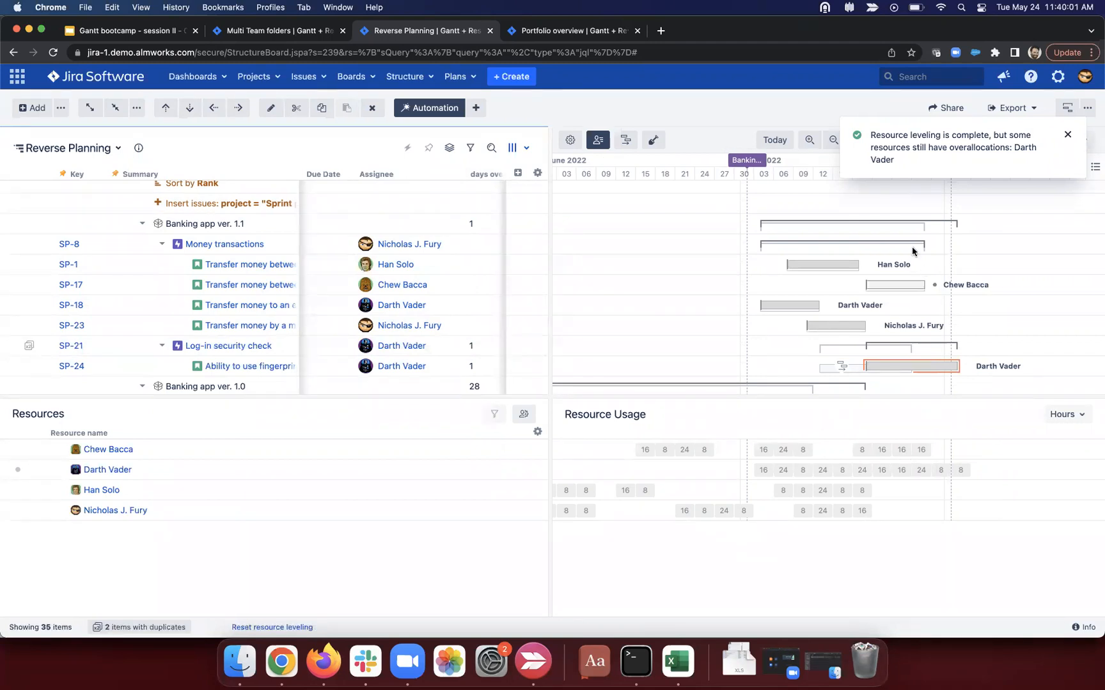
left_click(1066, 136)
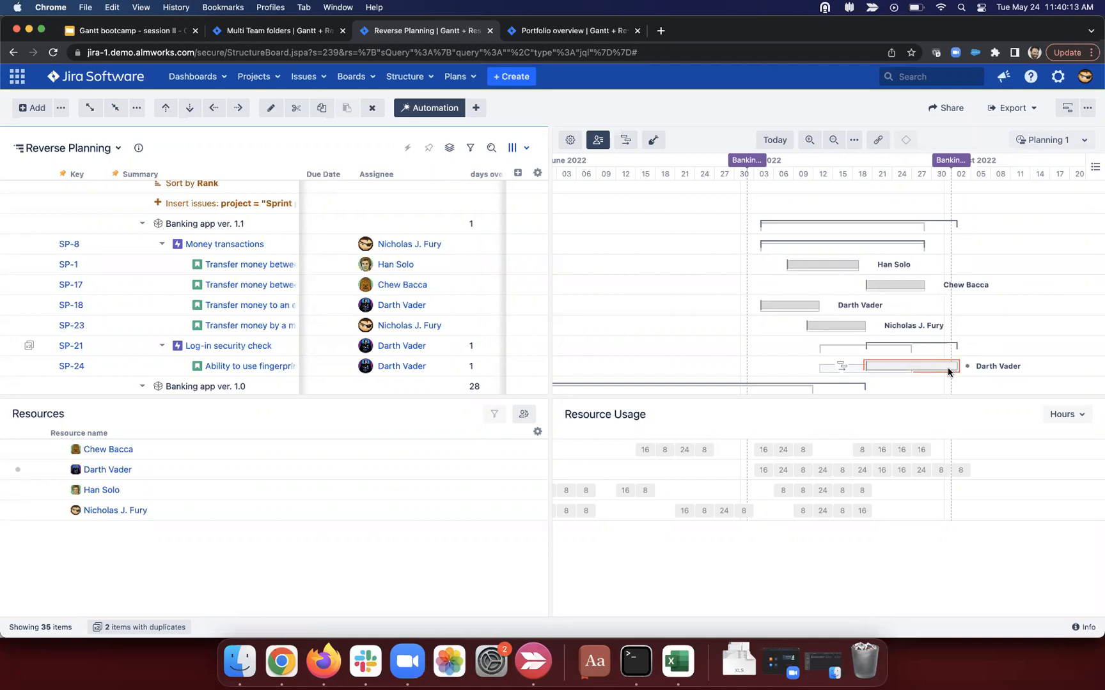
scroll(915, 350, "down", 3)
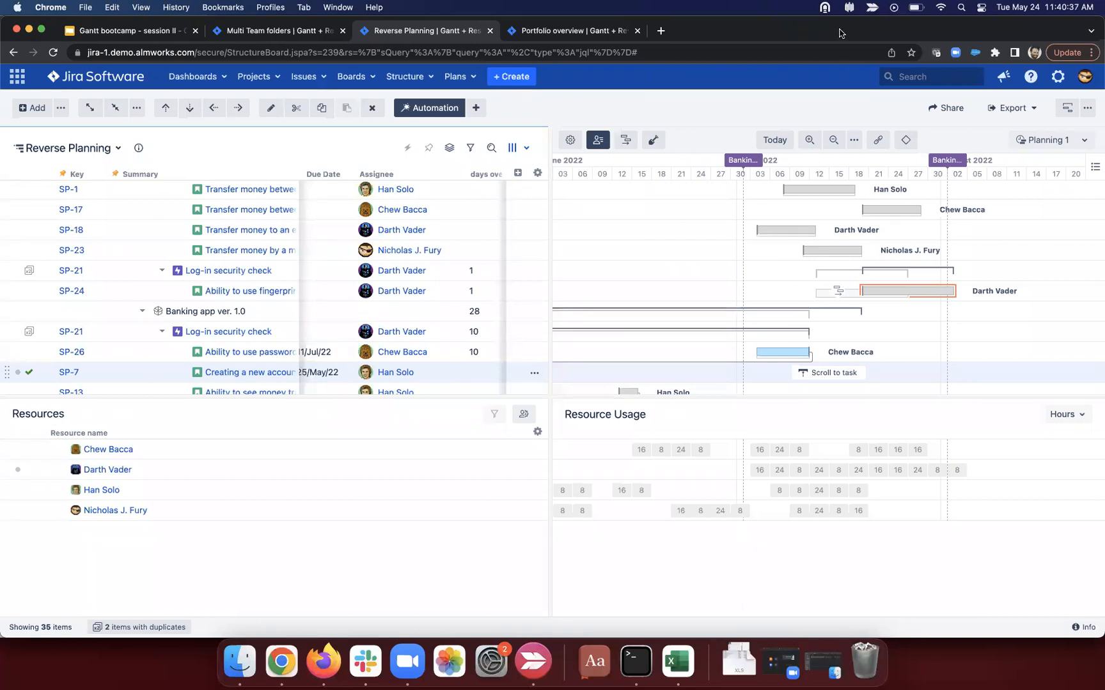
left_click_drag(839, 34, 839, 78)
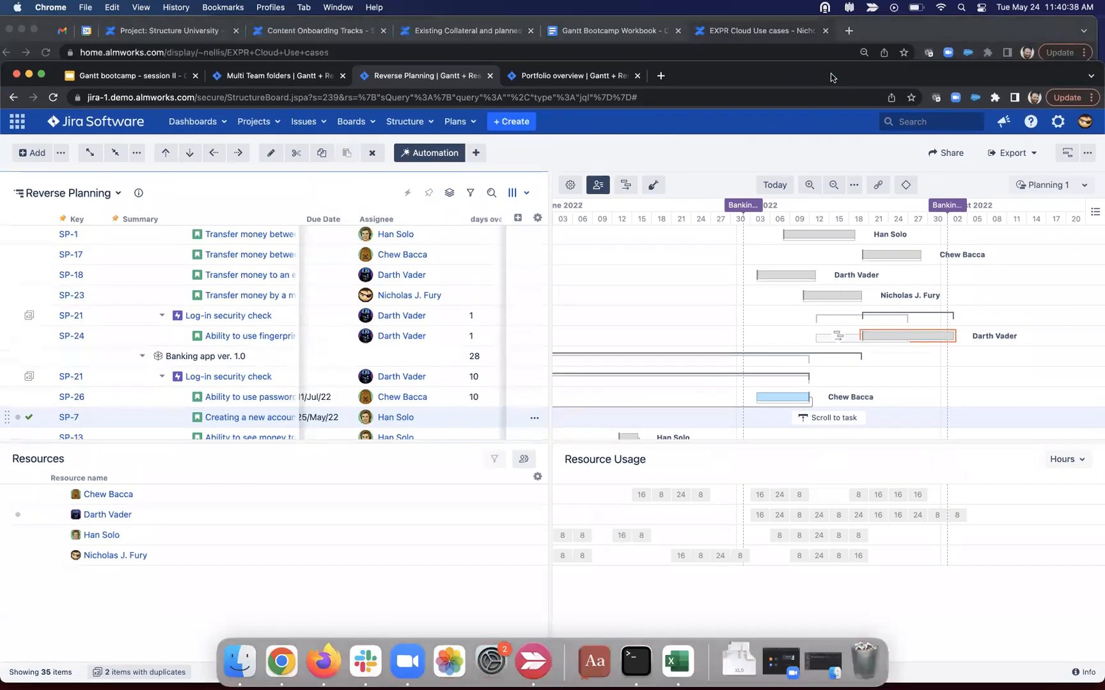
Step: Bring up the Portfolio overview structure and move the browser window back up
left_click(593, 82)
left_click_drag(779, 76, 829, 31)
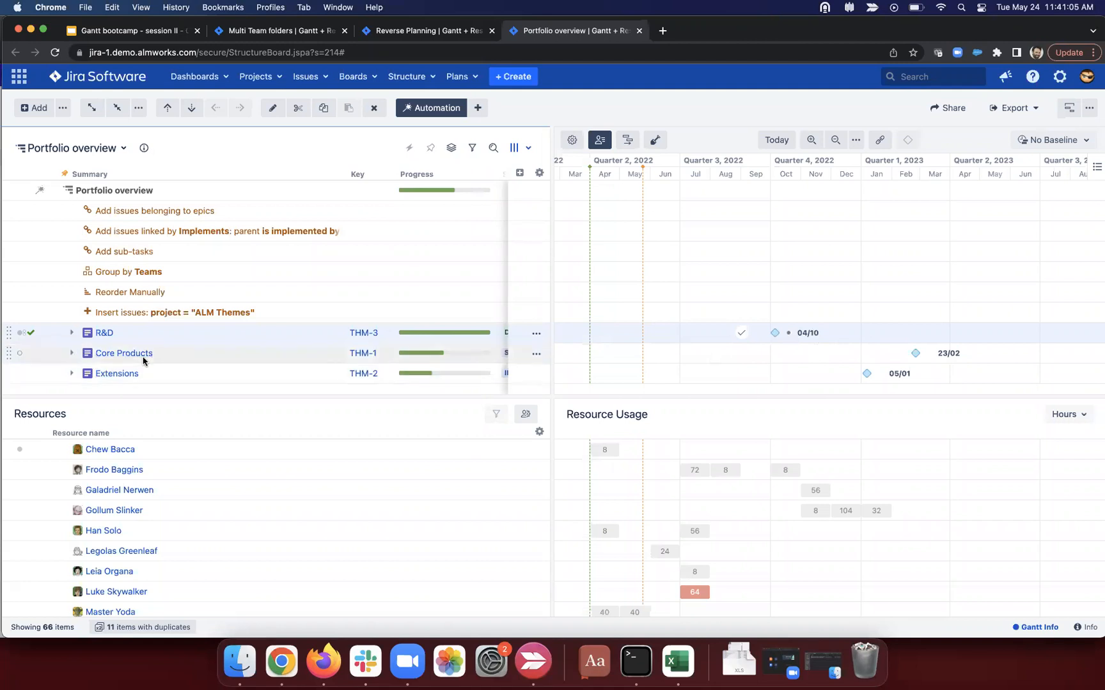
Step: Expand Core Products, Structure, Team Core, Synchronize Attribute to Custom Field, its two synchronization stories, and Team Structure
left_click(71, 353)
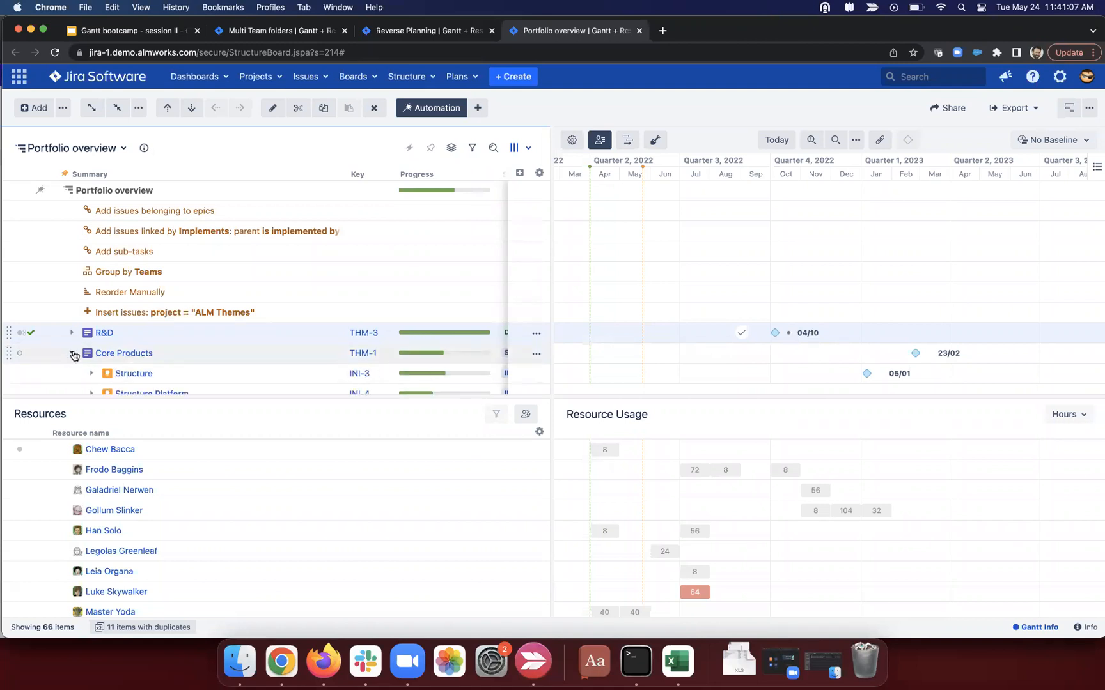
scroll(102, 374, "down", 1)
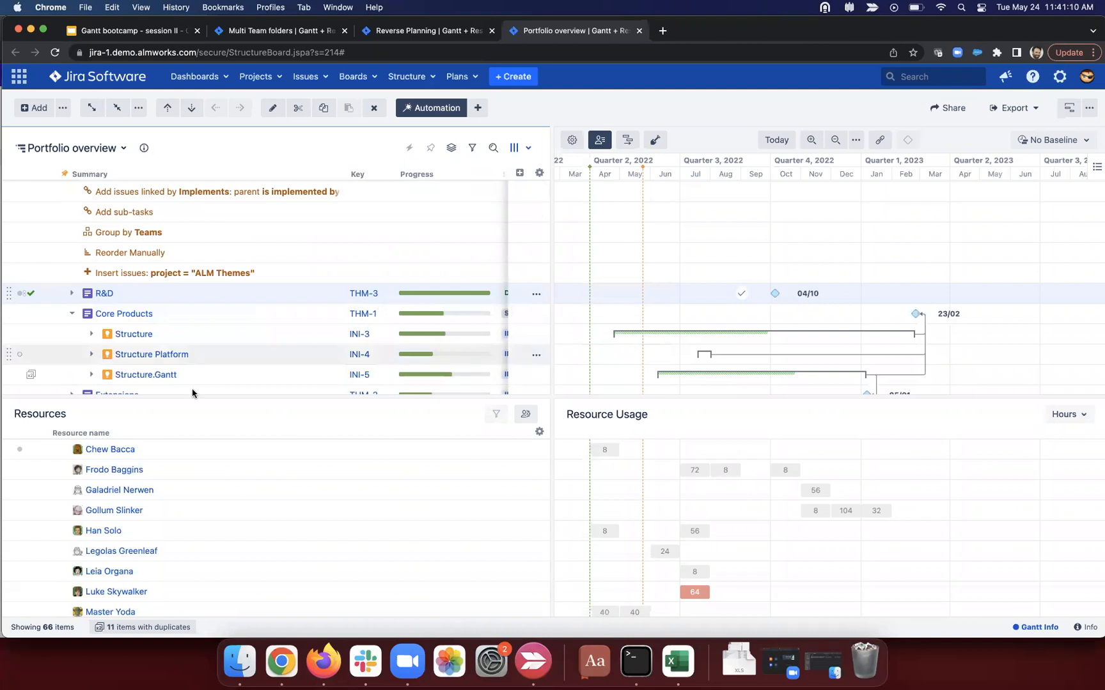
left_click(92, 334)
left_click(112, 354)
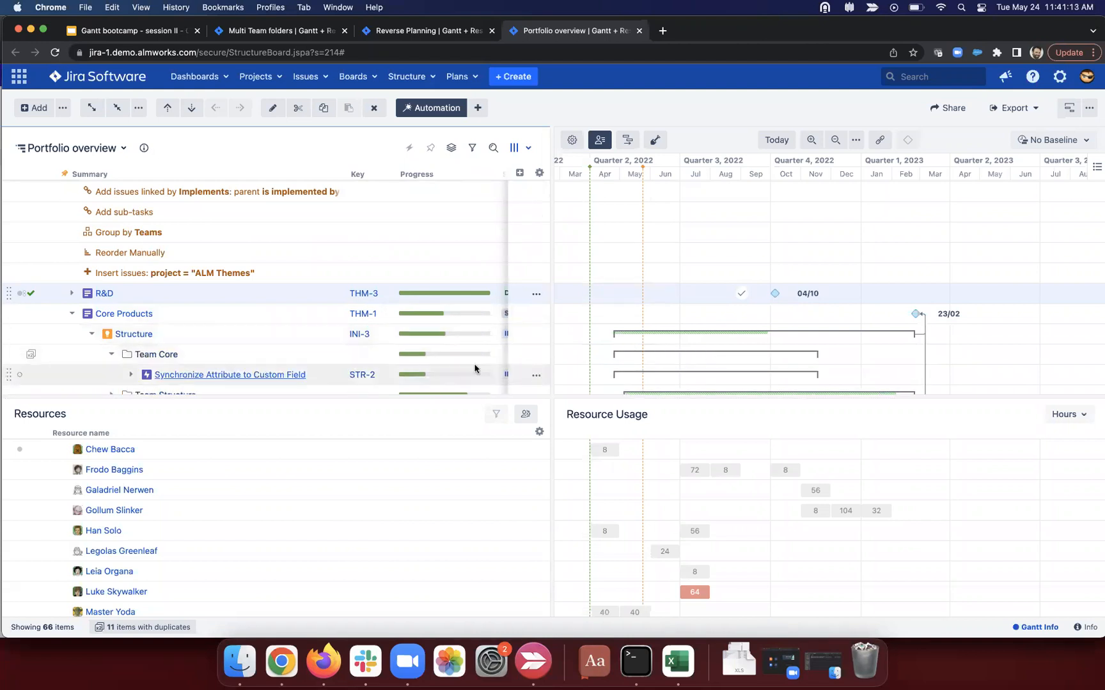
scroll(543, 342, "down", 1)
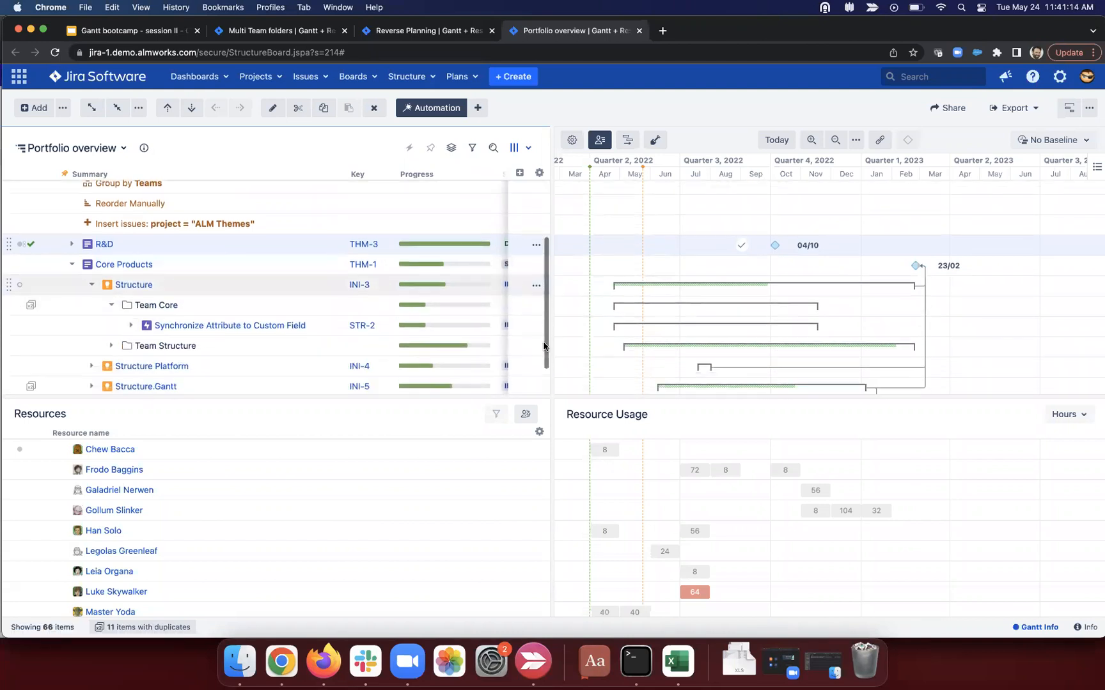
left_click(131, 325)
scroll(726, 342, "down", 2)
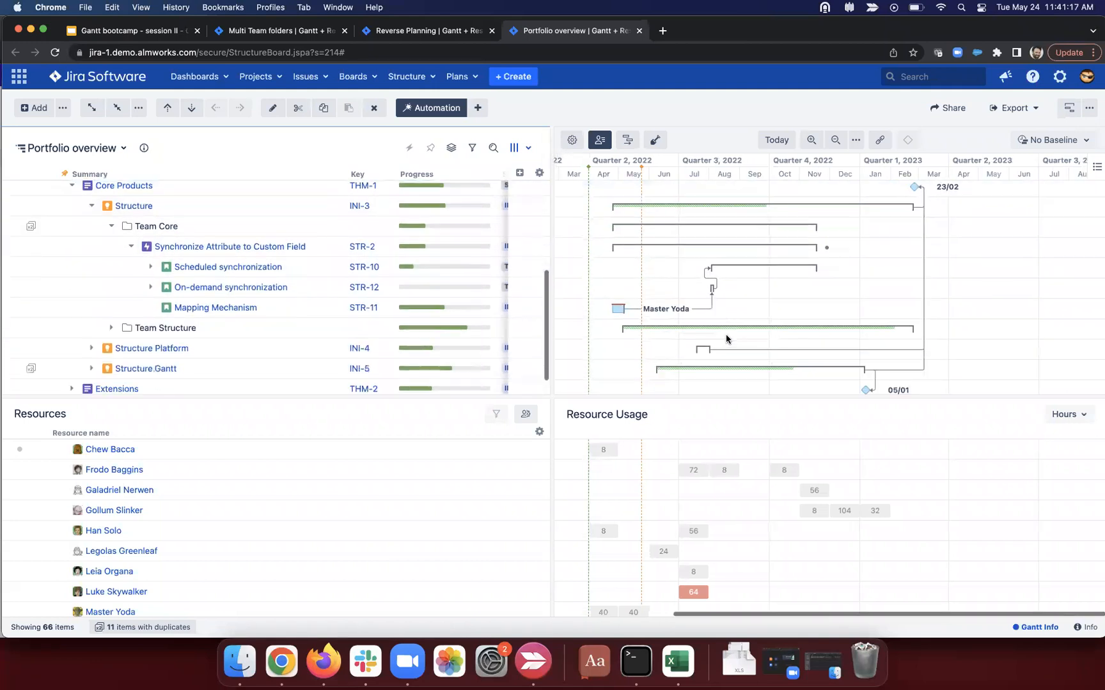
left_click(151, 284)
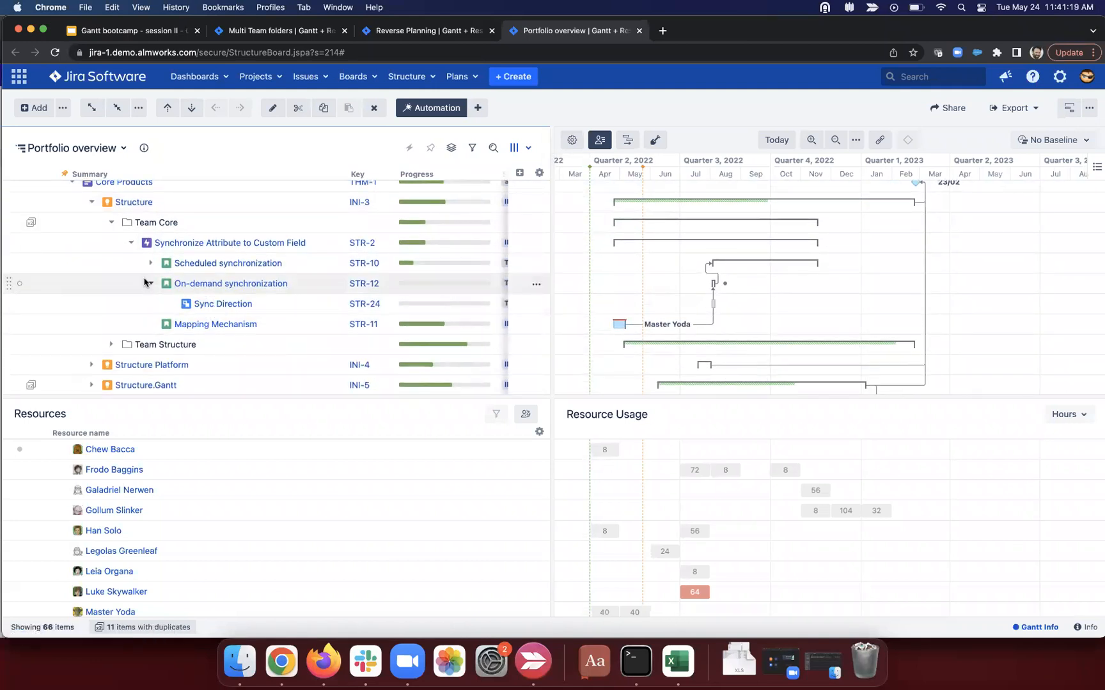
left_click(151, 262)
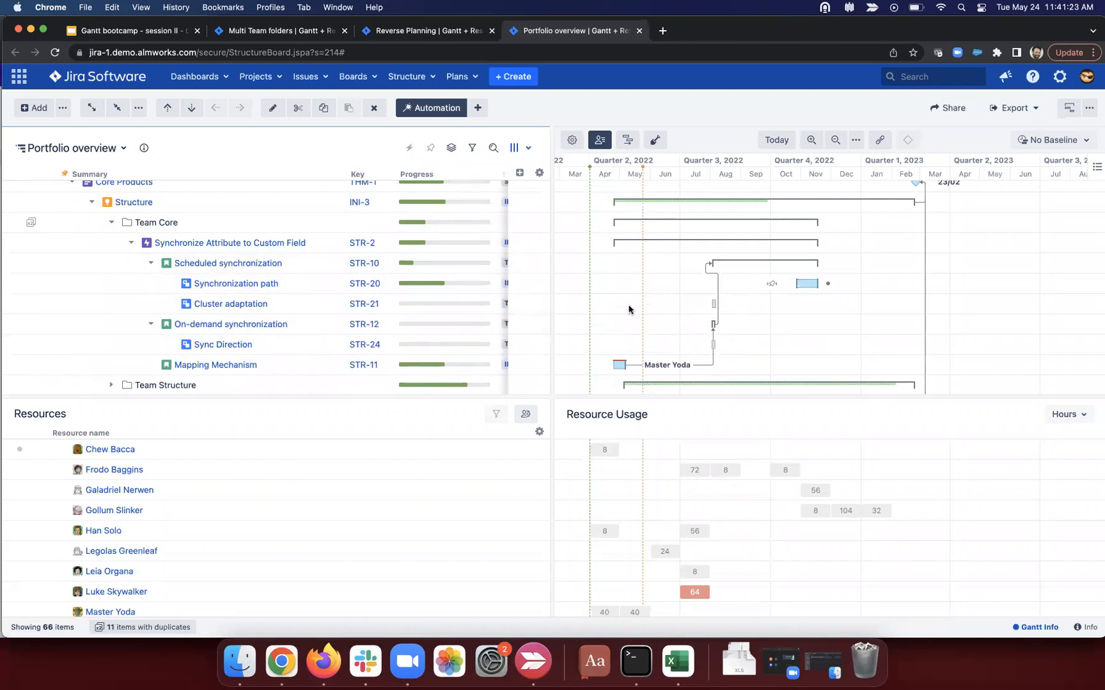
scroll(119, 313, "down", 2)
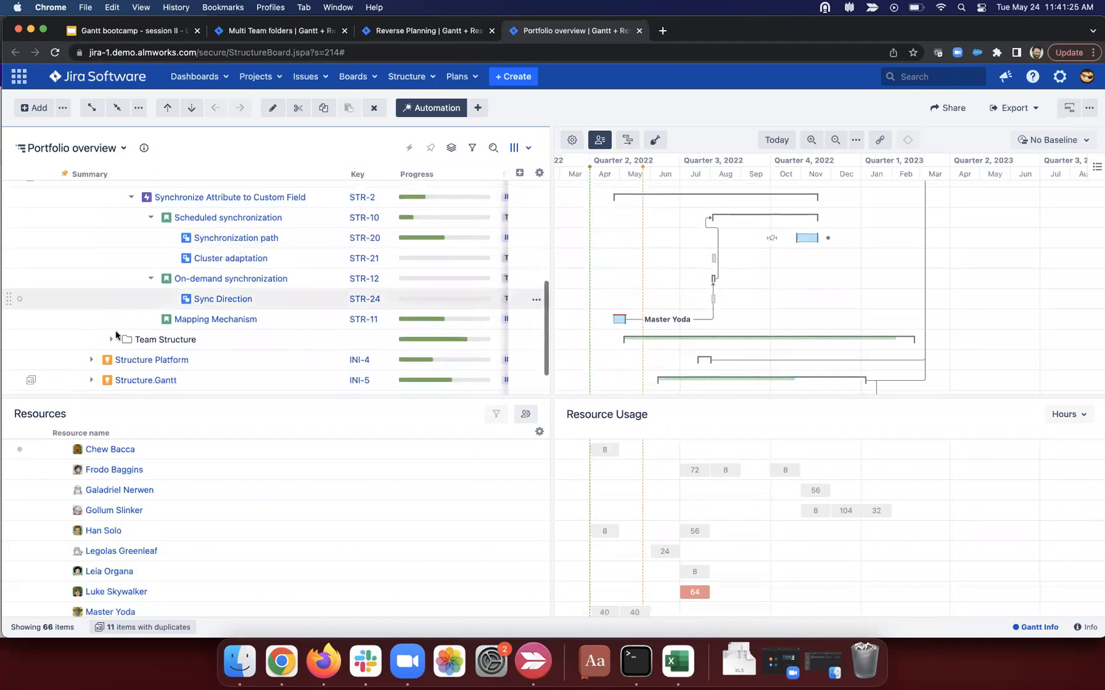
left_click(113, 340)
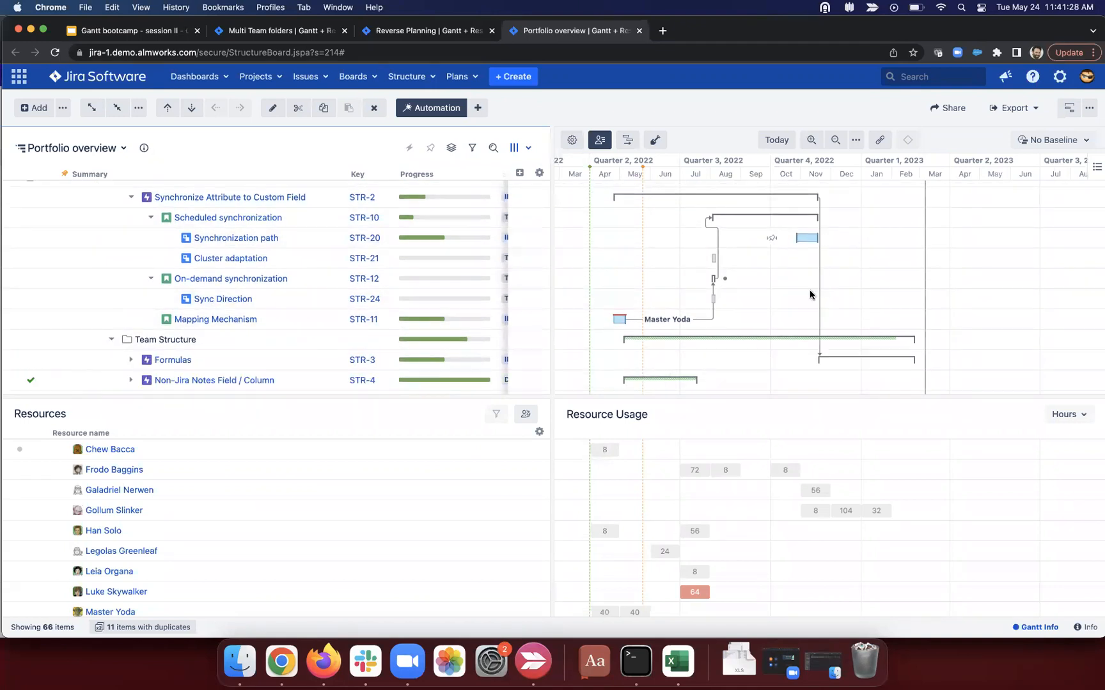
Step: In the Default configuration, make the Milestone Themes slice match issues by JQL 'type = Theme'
left_click(572, 140)
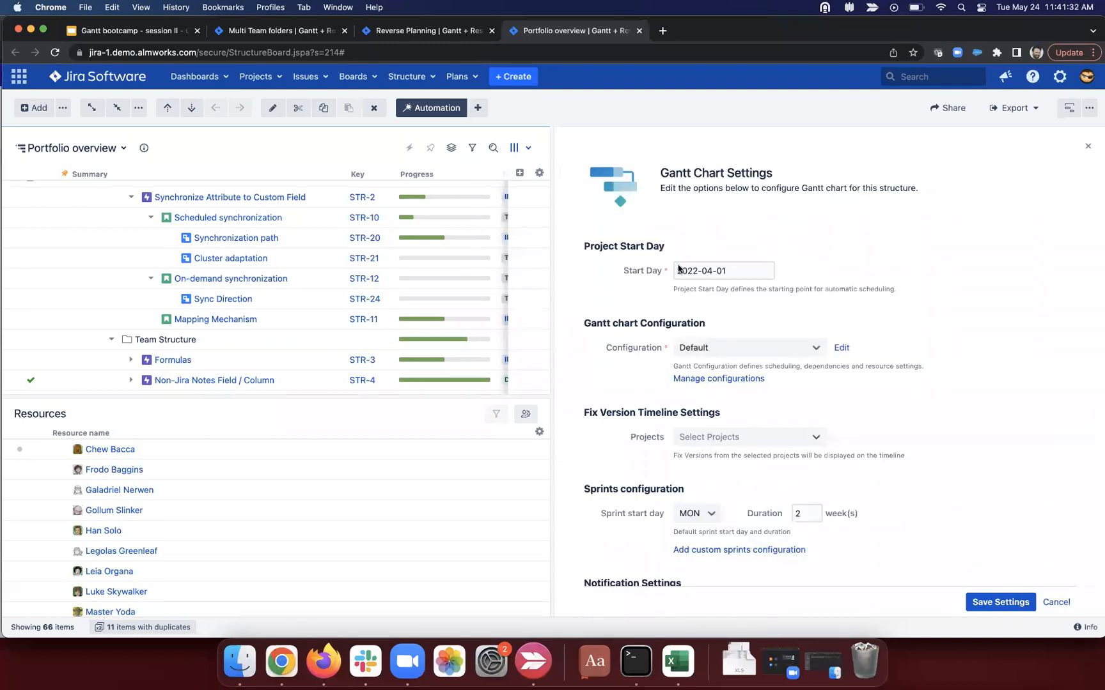
left_click(841, 347)
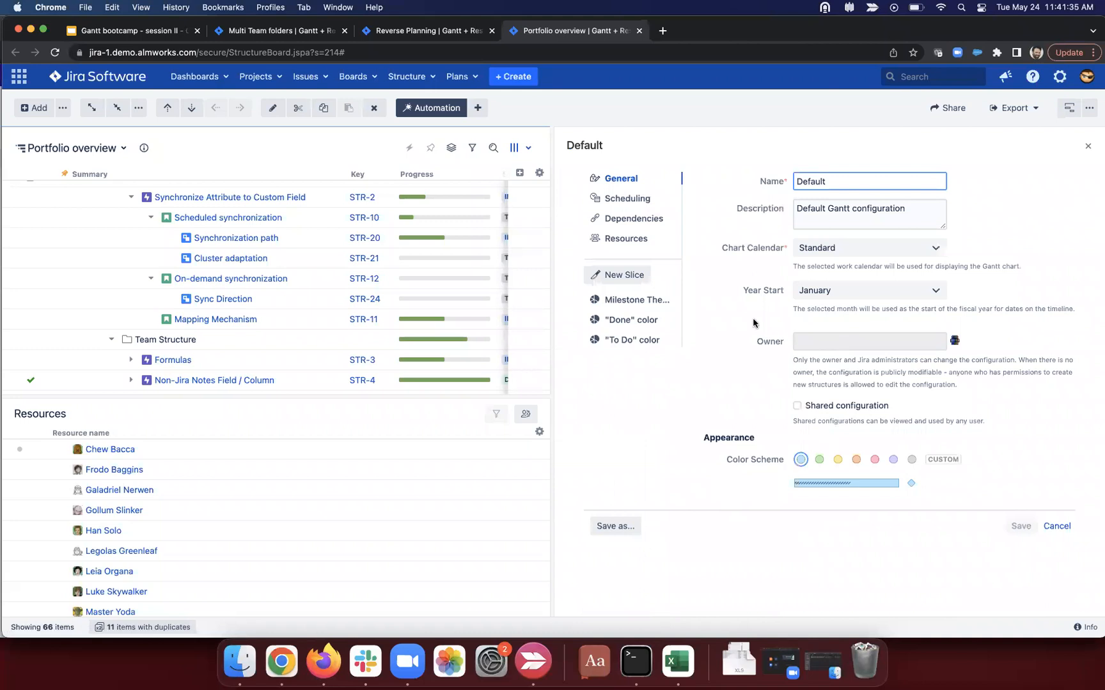
left_click(651, 300)
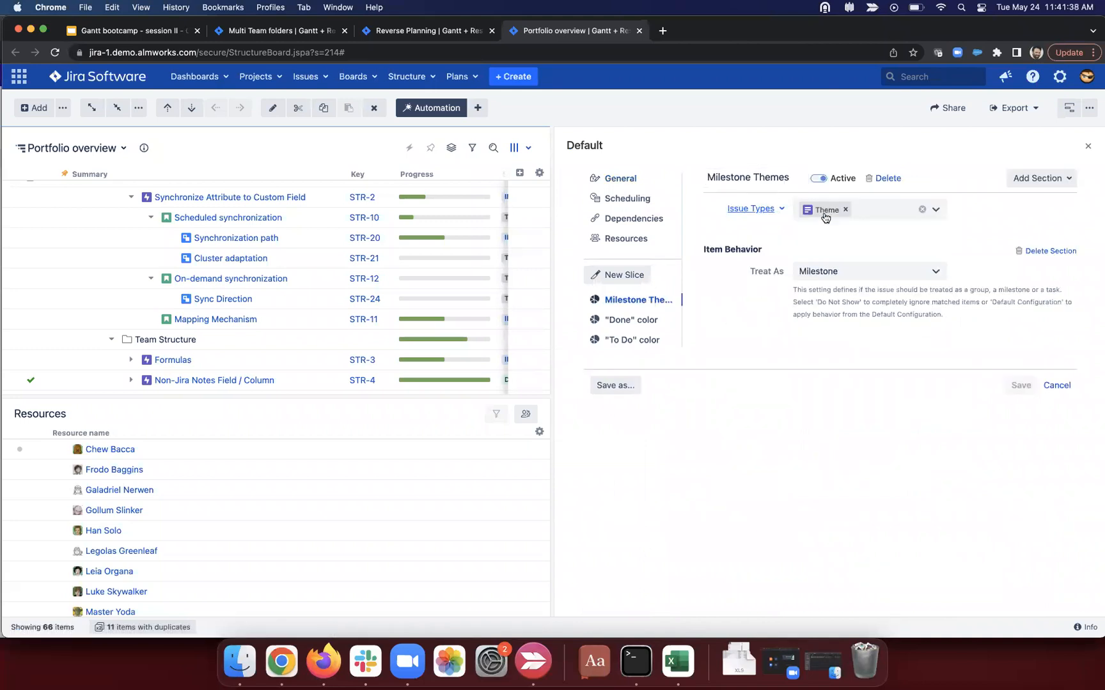
left_click(752, 209)
left_click(748, 231)
left_click(834, 219)
type("type = Theme")
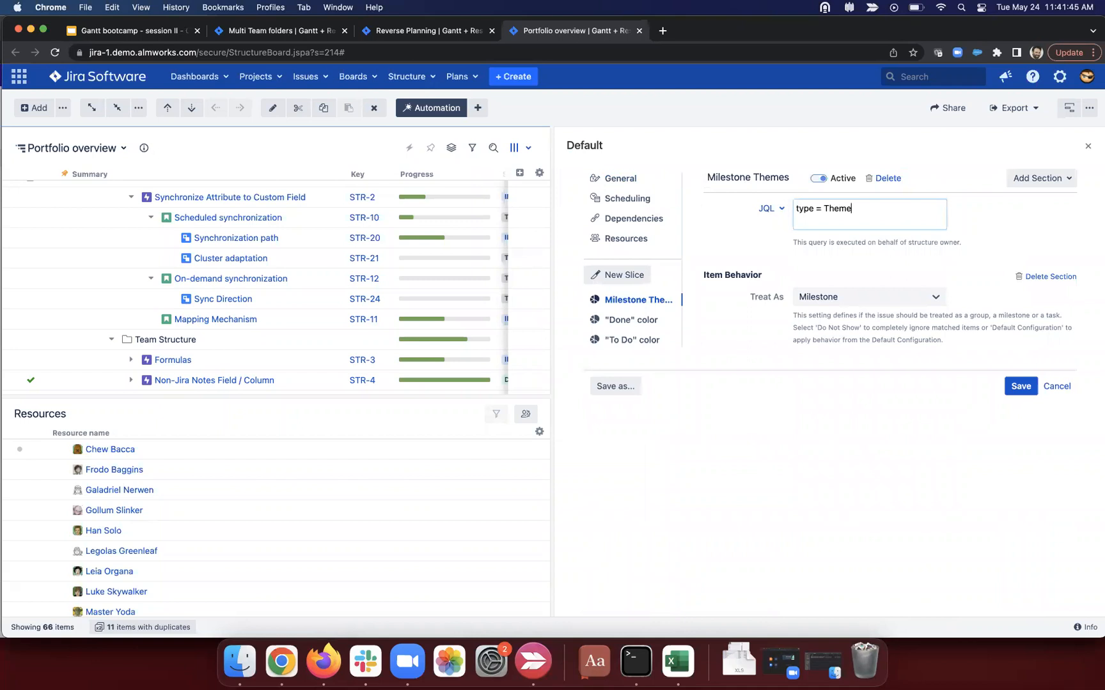
left_click(994, 234)
Step: Keep Milestone as the Treat As behaviour for the matched theme issues
left_click(839, 298)
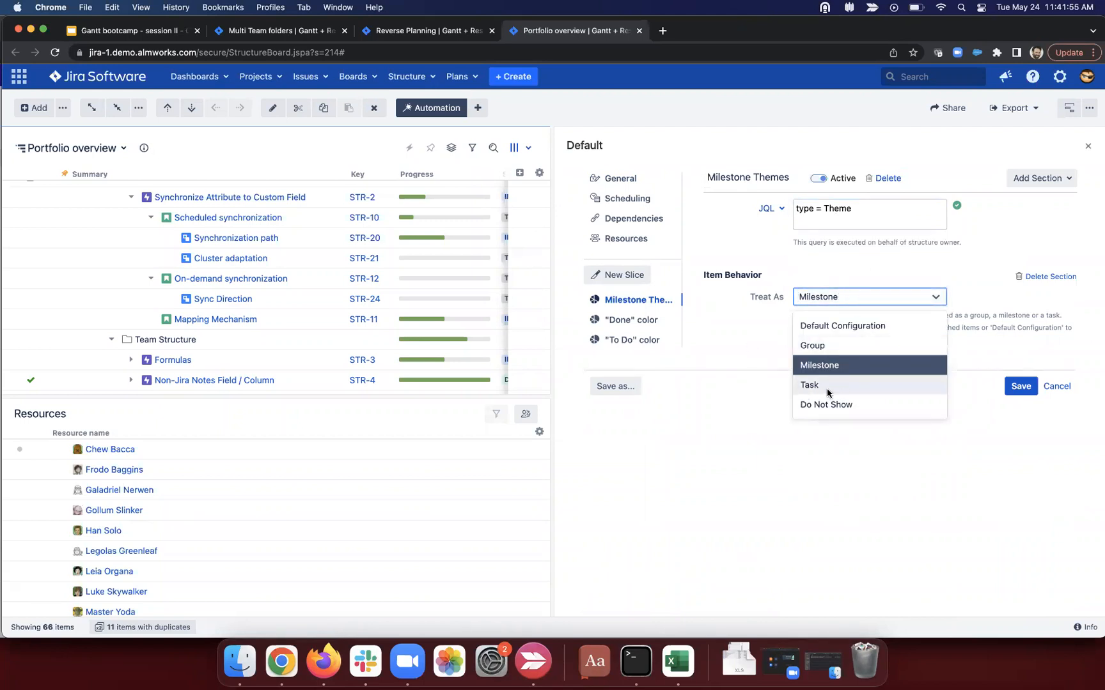
left_click(739, 360)
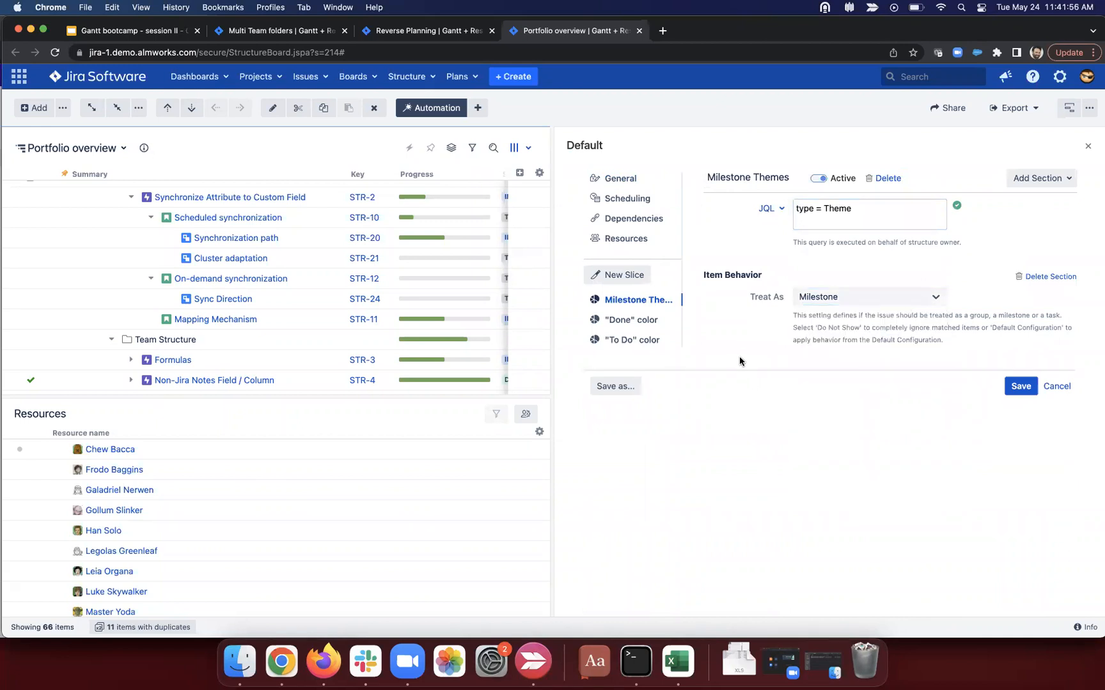
left_click(831, 307)
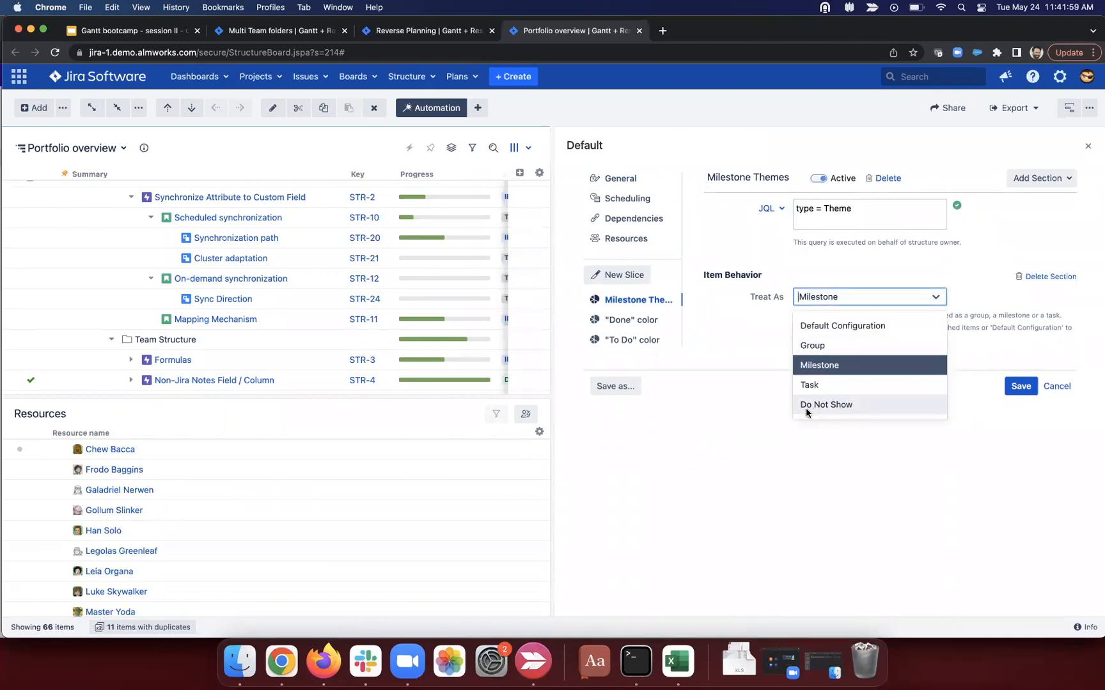
left_click(743, 340)
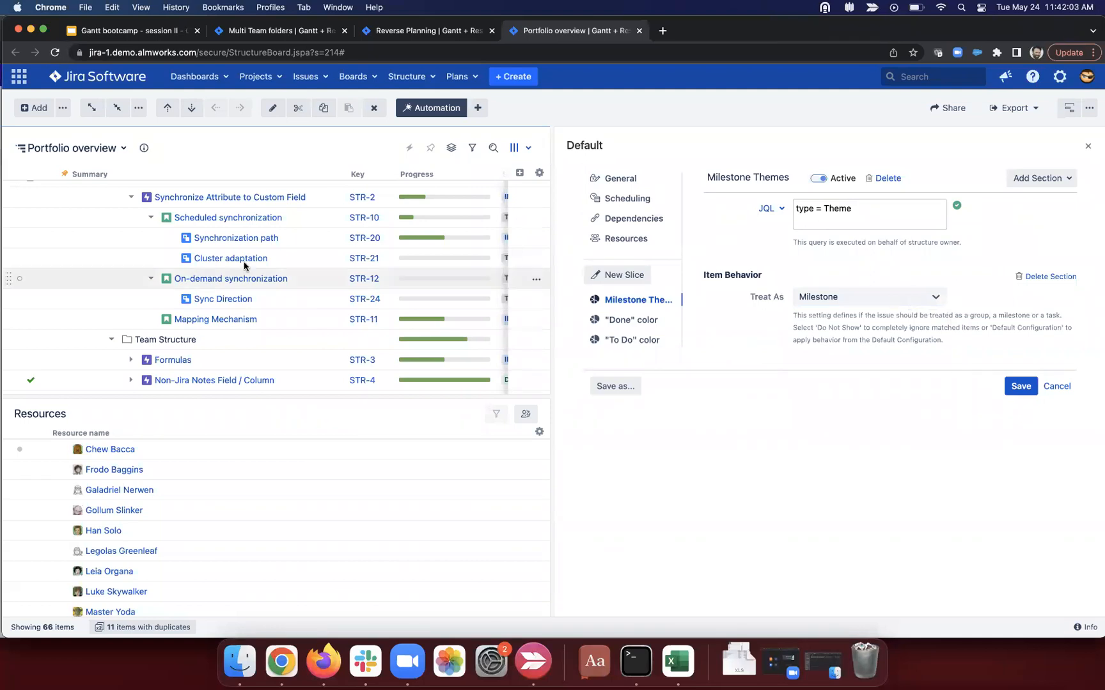
Step: Review the Portfolio generator rules for the ALM Themes project query and the Implements link
scroll(266, 259, "up", 5)
scroll(214, 295, "down", 1)
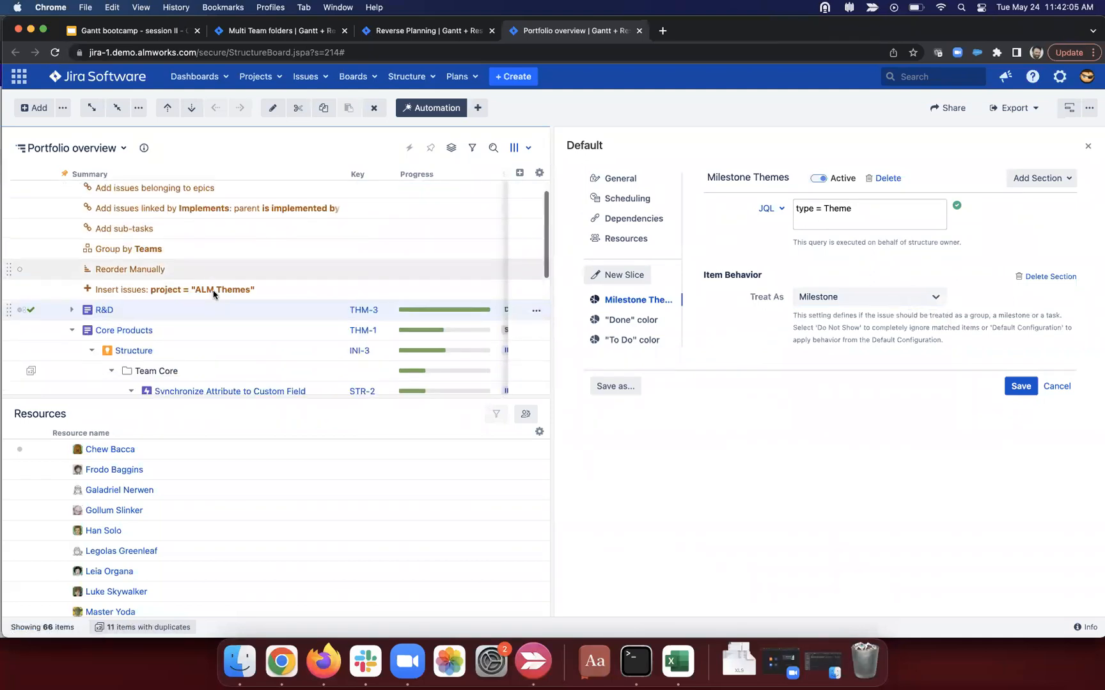
scroll(215, 295, "up", 1)
left_click(250, 313)
left_click_drag(250, 312, 158, 314)
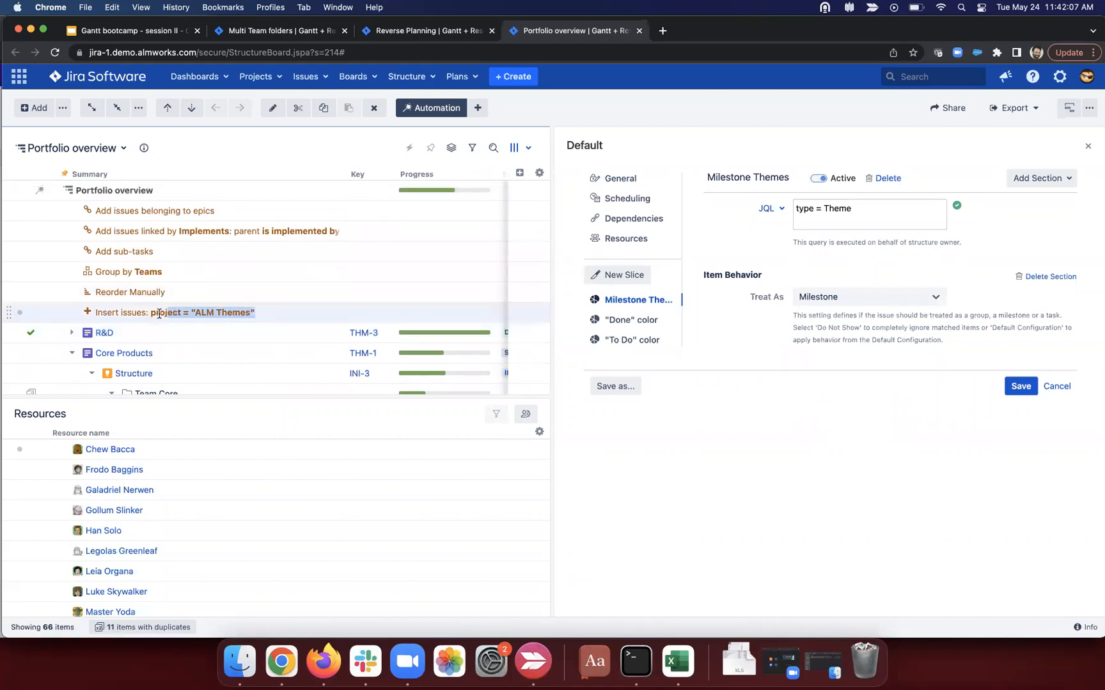
left_click_drag(245, 231, 180, 231)
scroll(133, 351, "down", 1)
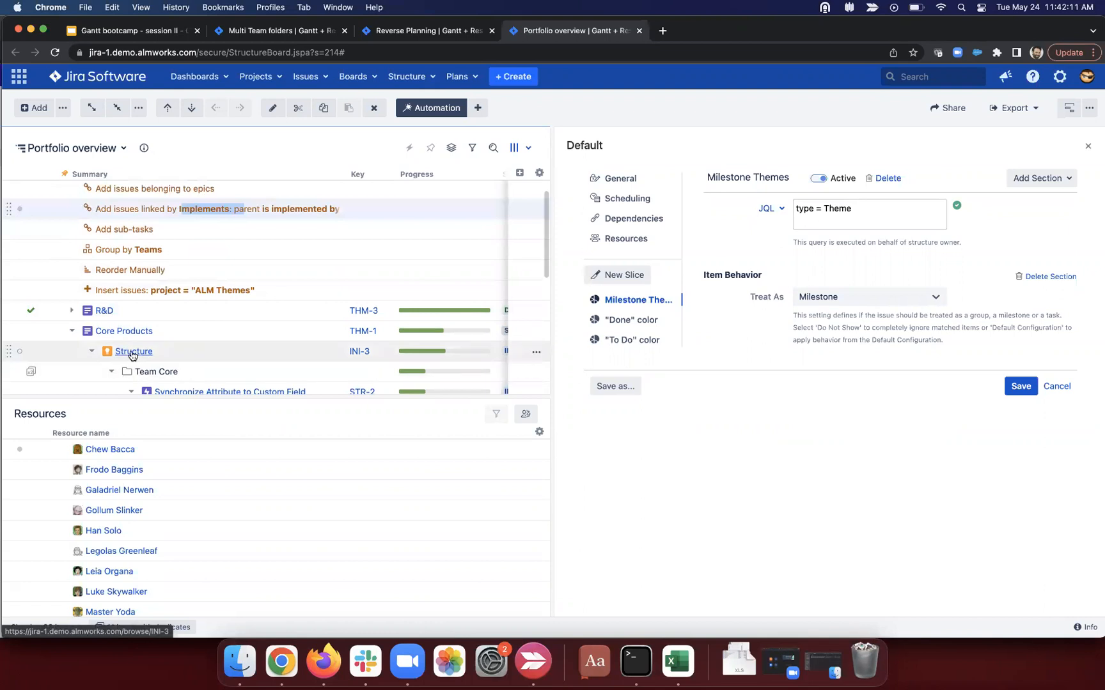
scroll(134, 353, "down", 1)
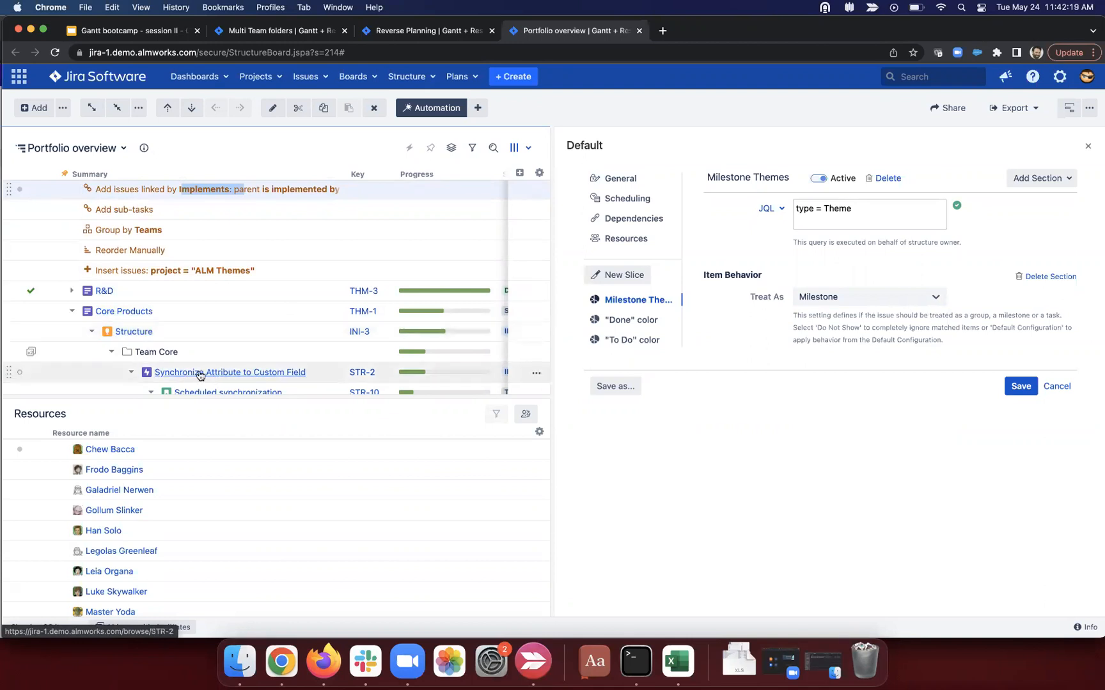
Step: Confirm FF dependencies use the implements link type and save the Default configuration
left_click(649, 218)
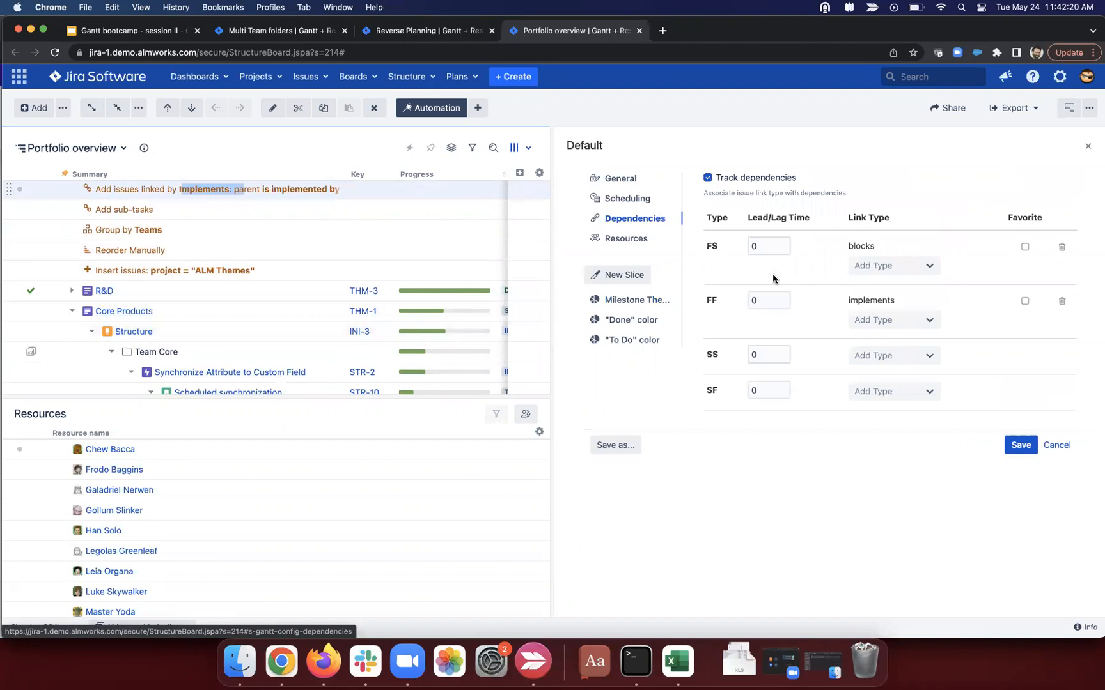
left_click_drag(848, 301, 902, 303)
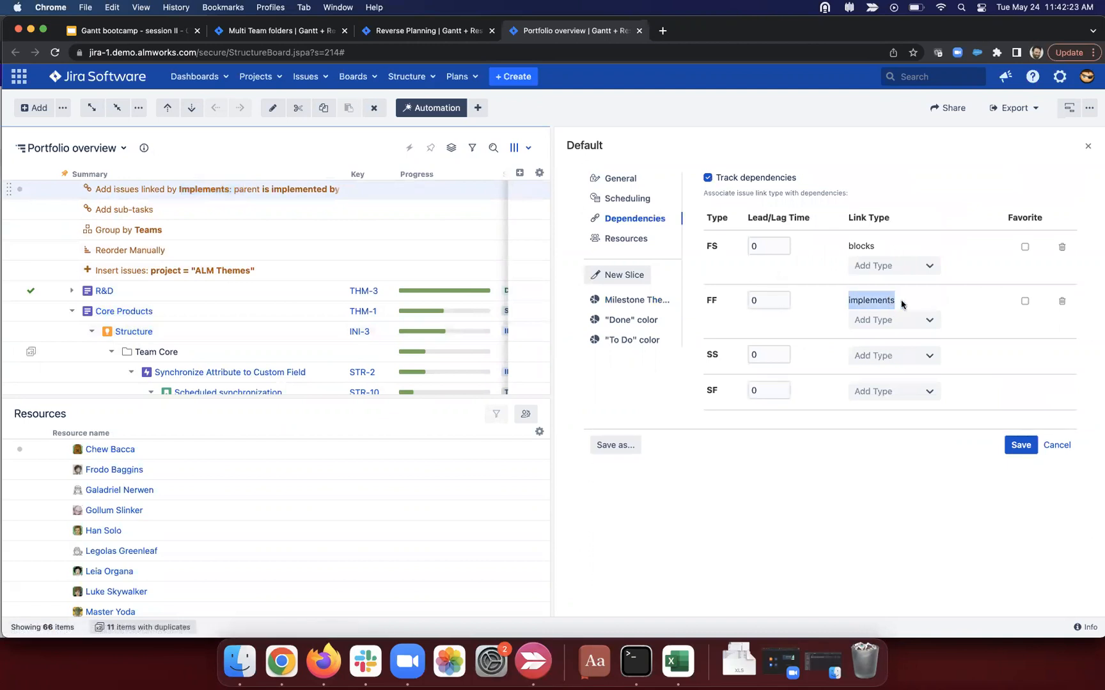
left_click(901, 304)
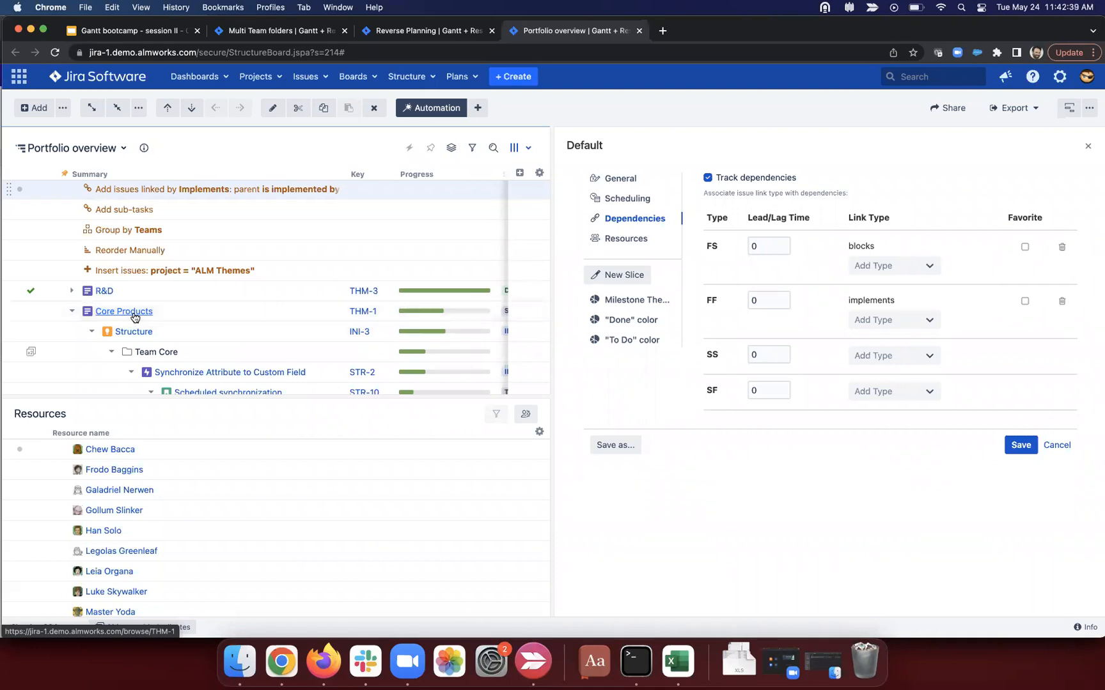
left_click(1019, 446)
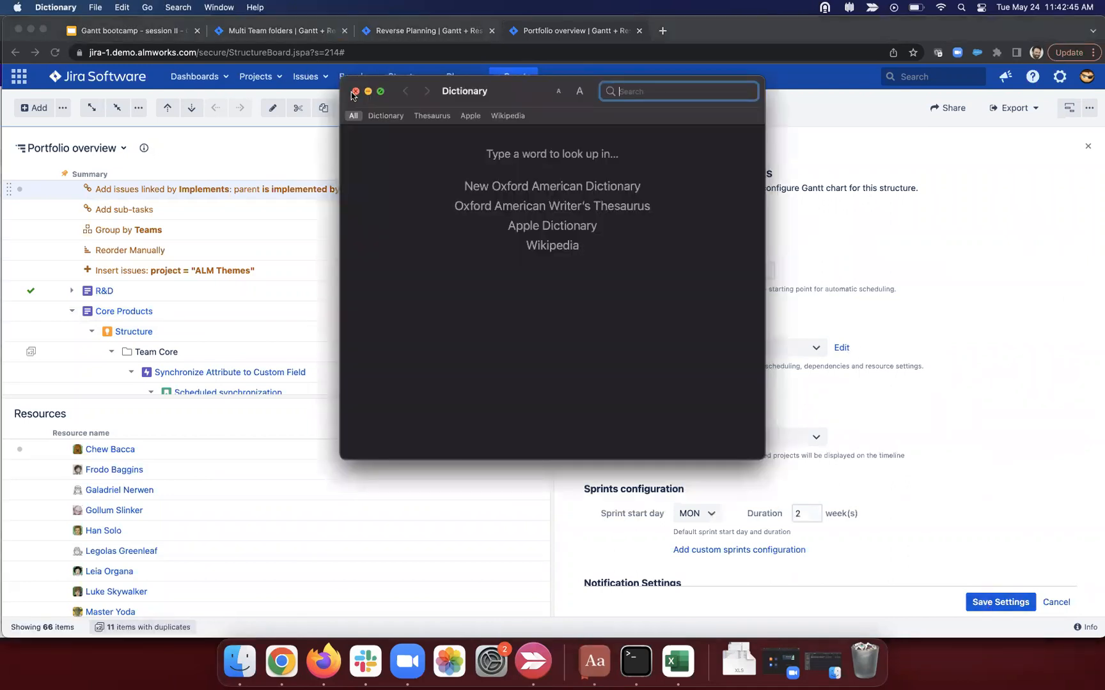
left_click(353, 93)
Step: Save Gantt settings, inspect Structure's bar and FF dependencies, collapse Structure, and try dragging THM-1 later
left_click(1023, 604)
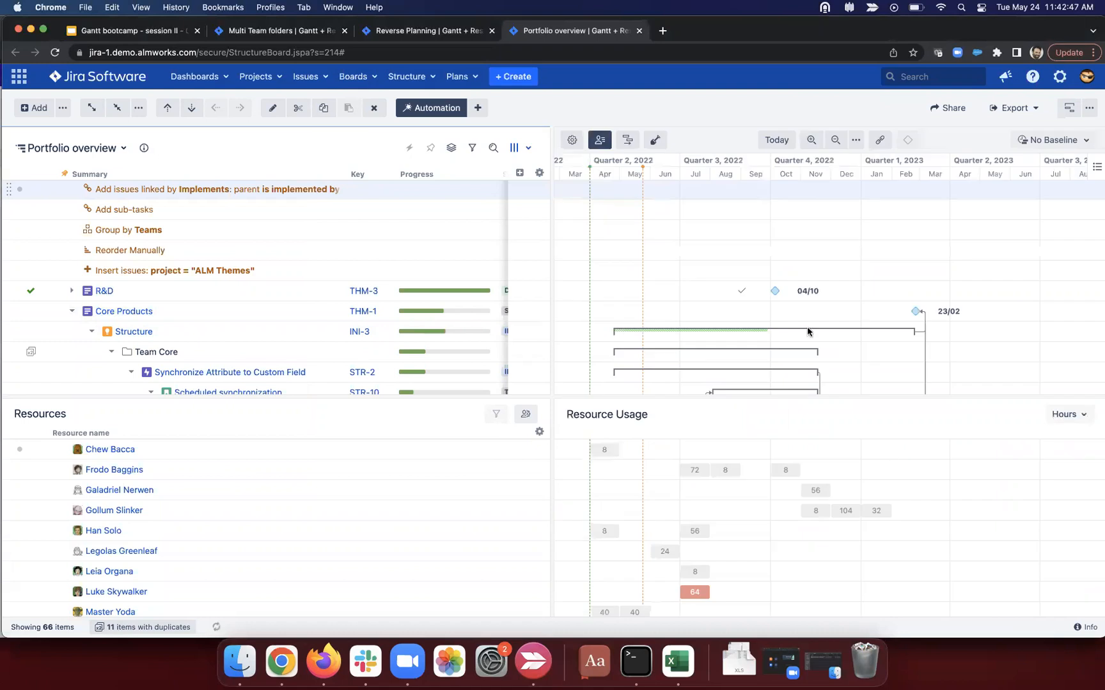
left_click(918, 332)
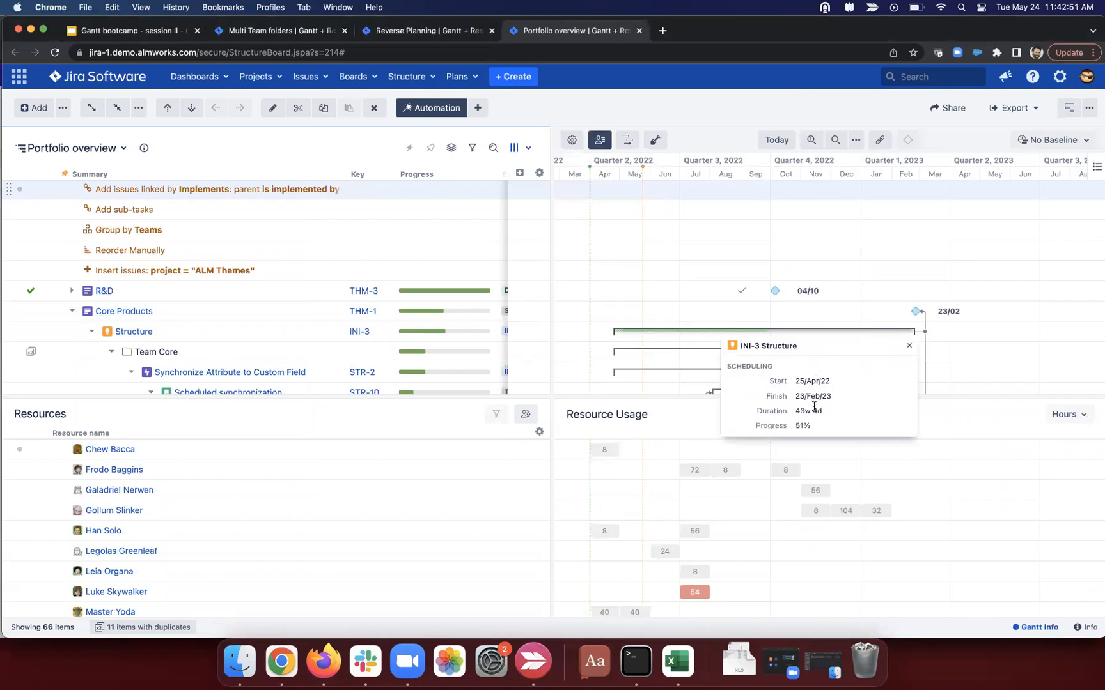
left_click(909, 345)
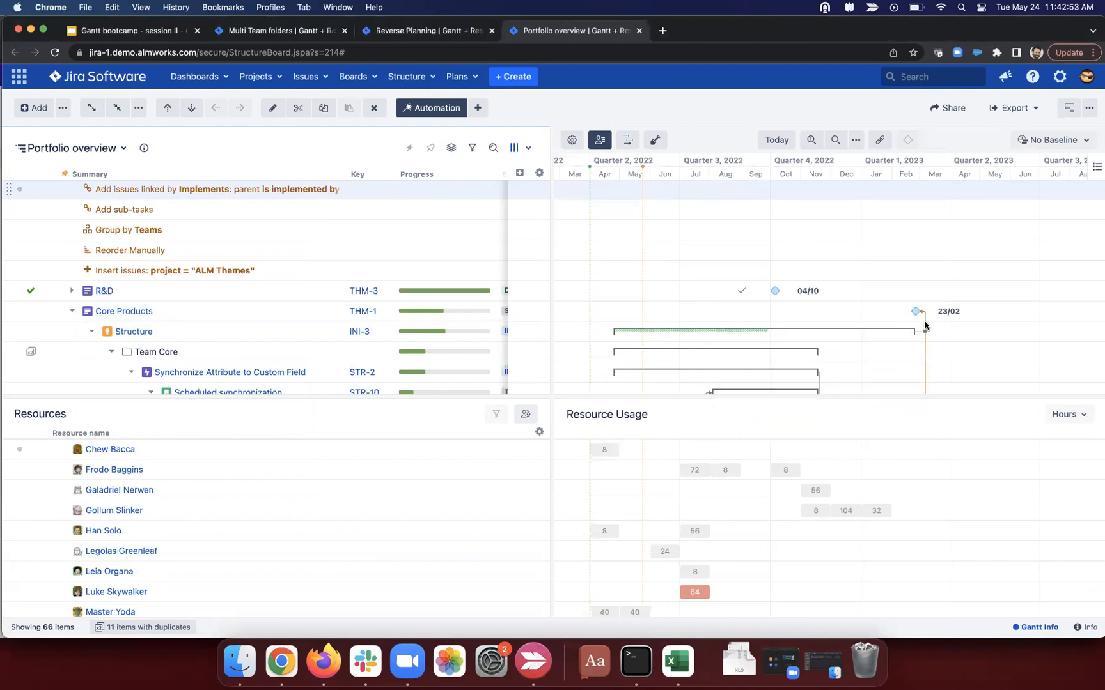
left_click(924, 328)
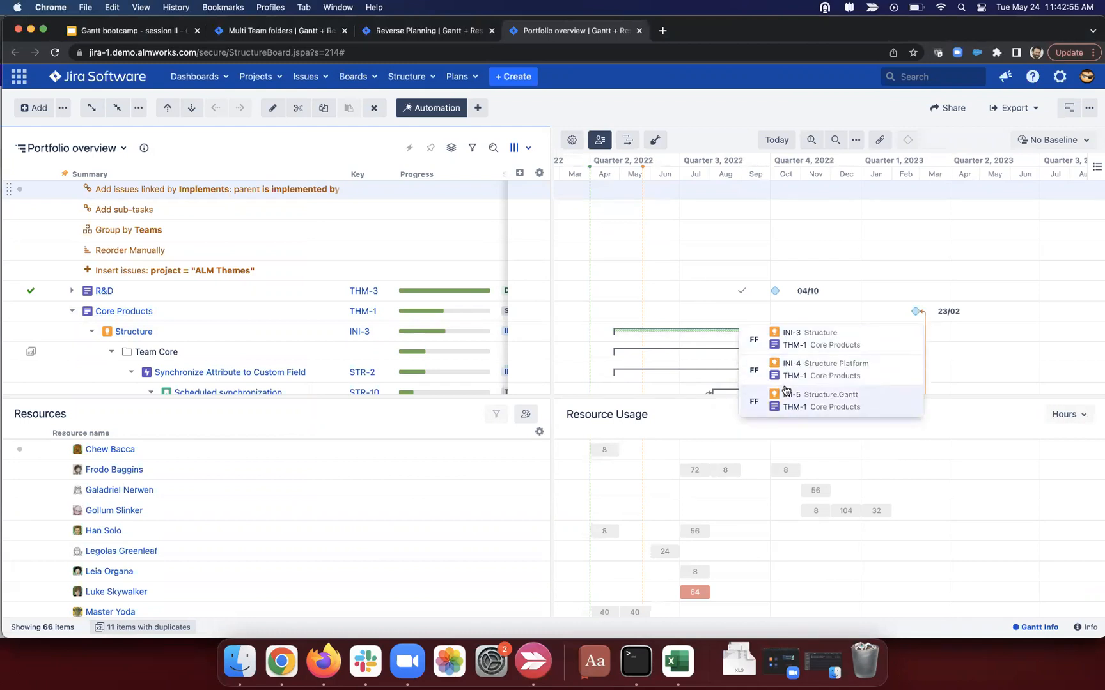
left_click(94, 333)
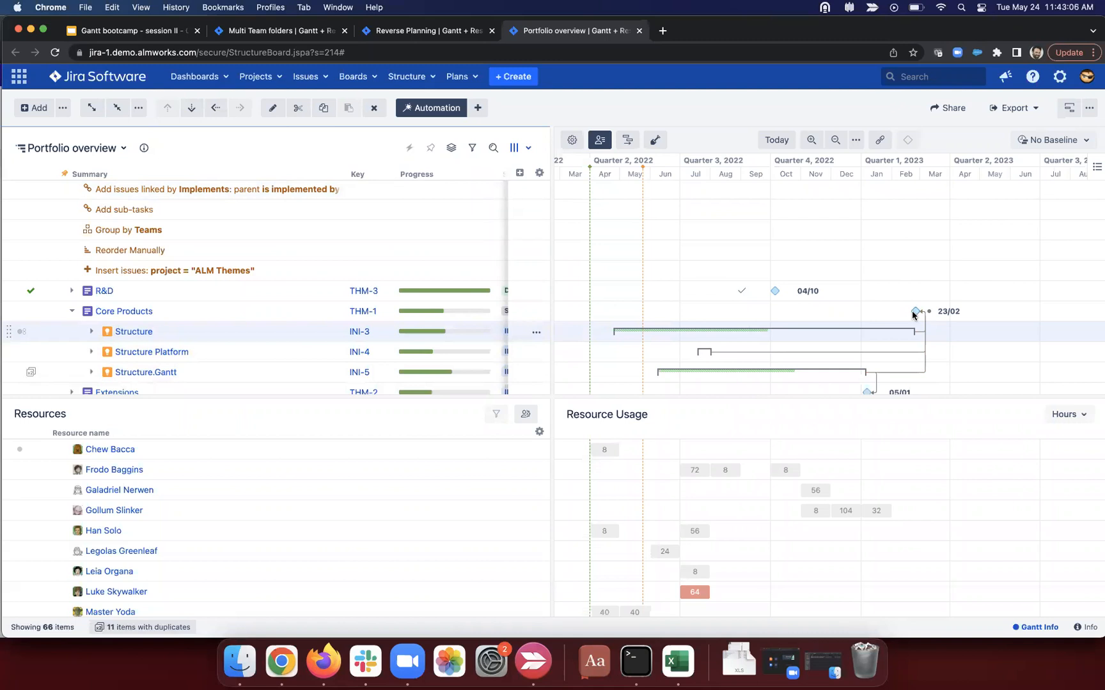
left_click_drag(918, 315, 944, 314)
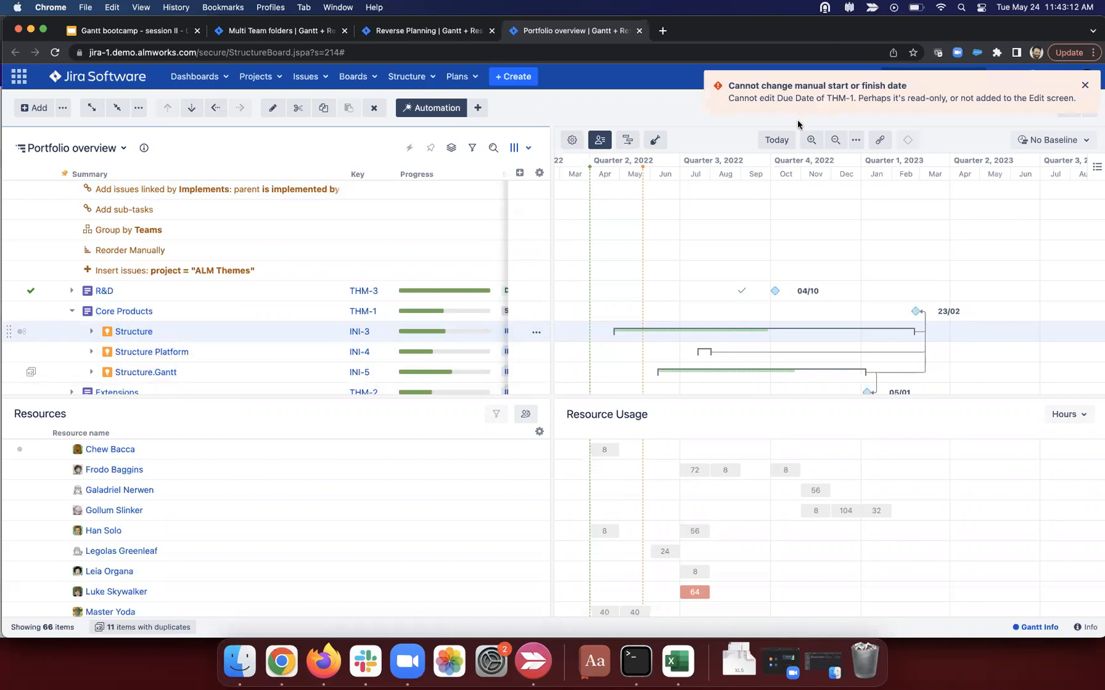
Step: Turn on Use Resolution Date for manual scheduling in the Default configuration and save the settings
left_click(573, 140)
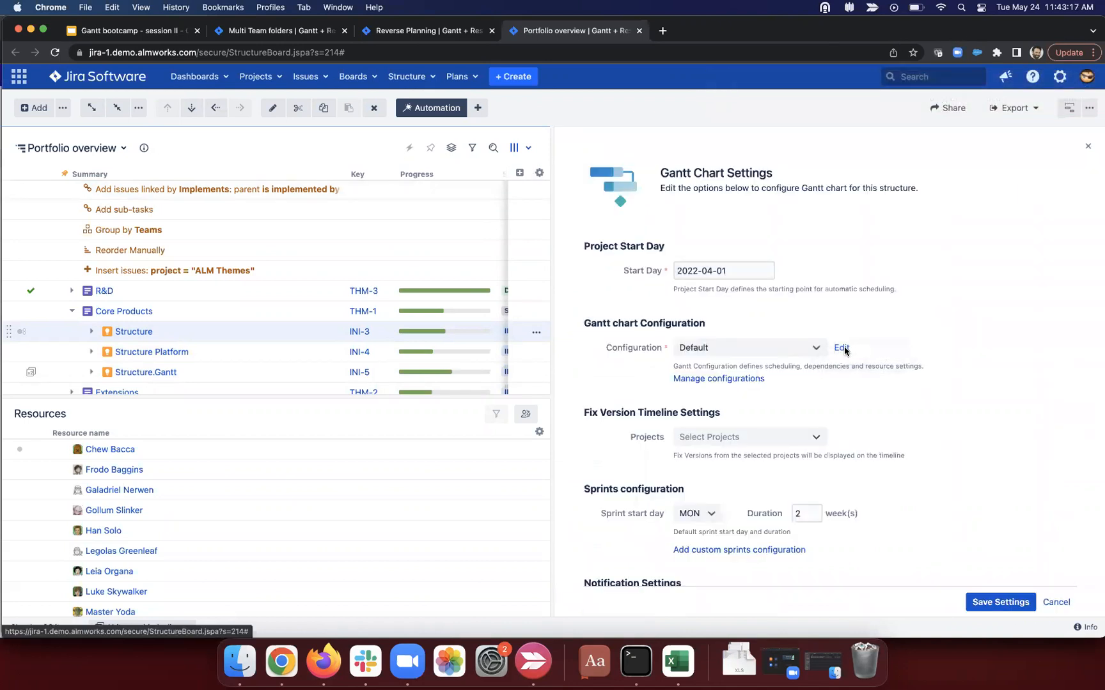
left_click(842, 351)
left_click(623, 199)
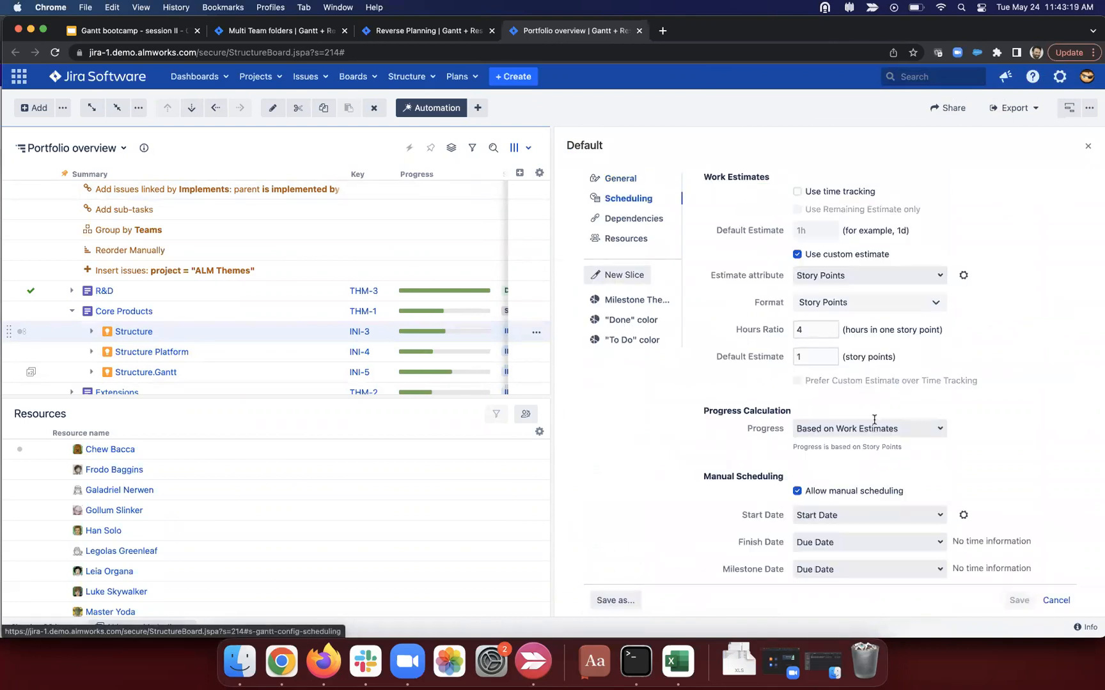
scroll(858, 435, "down", 5)
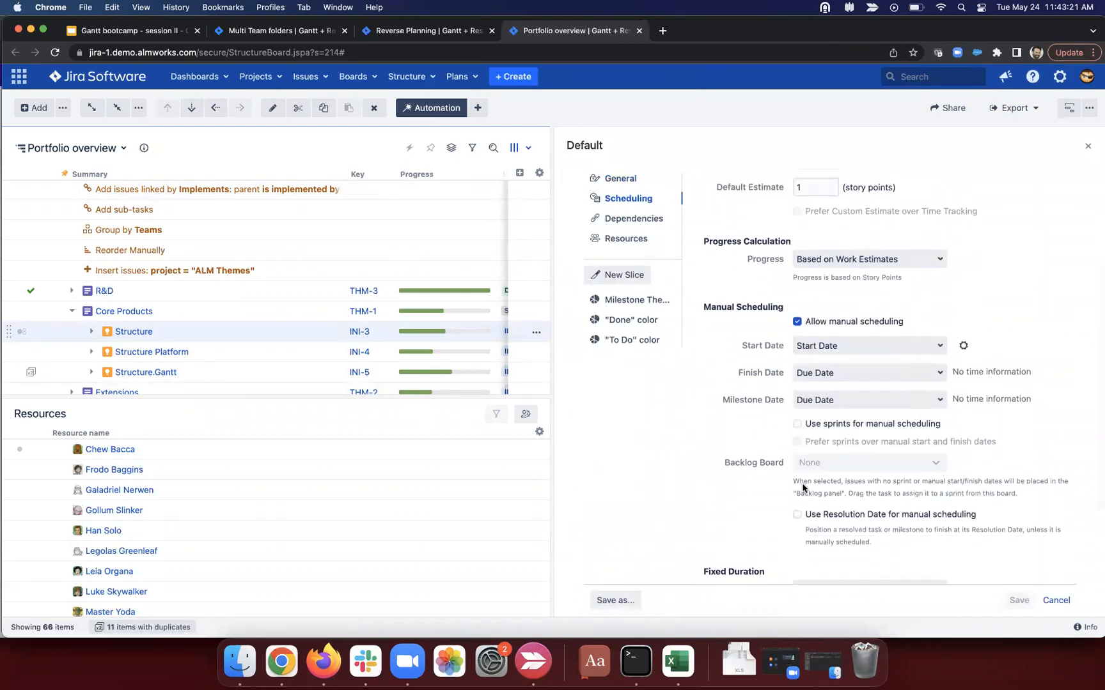
left_click(797, 515)
left_click(1015, 594)
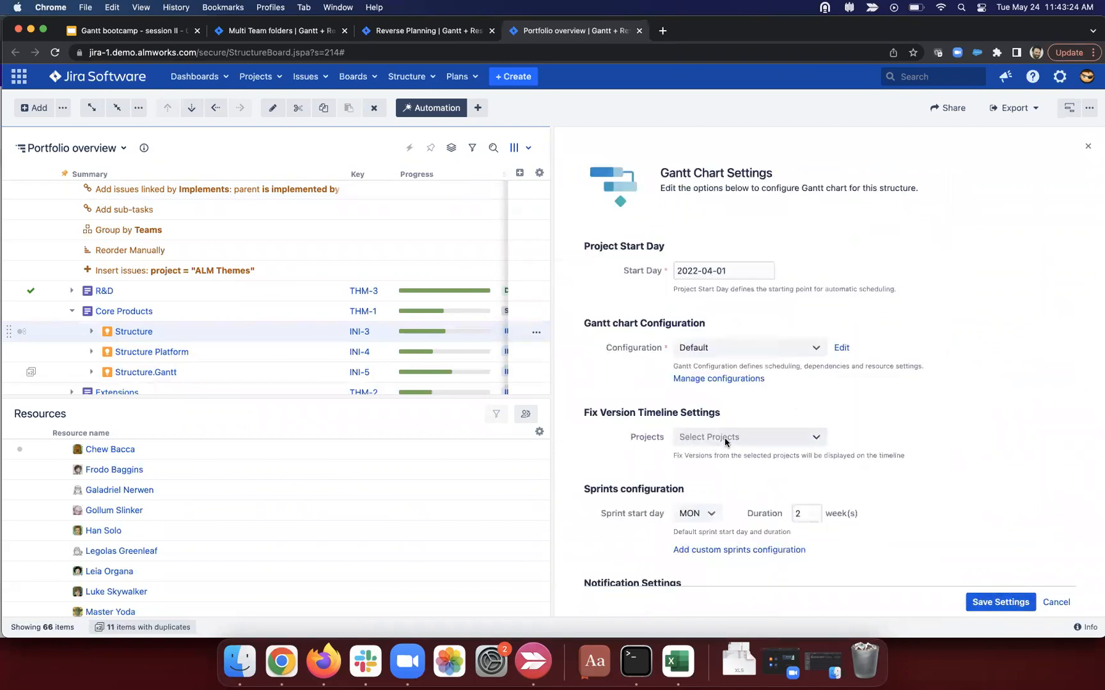
left_click(997, 602)
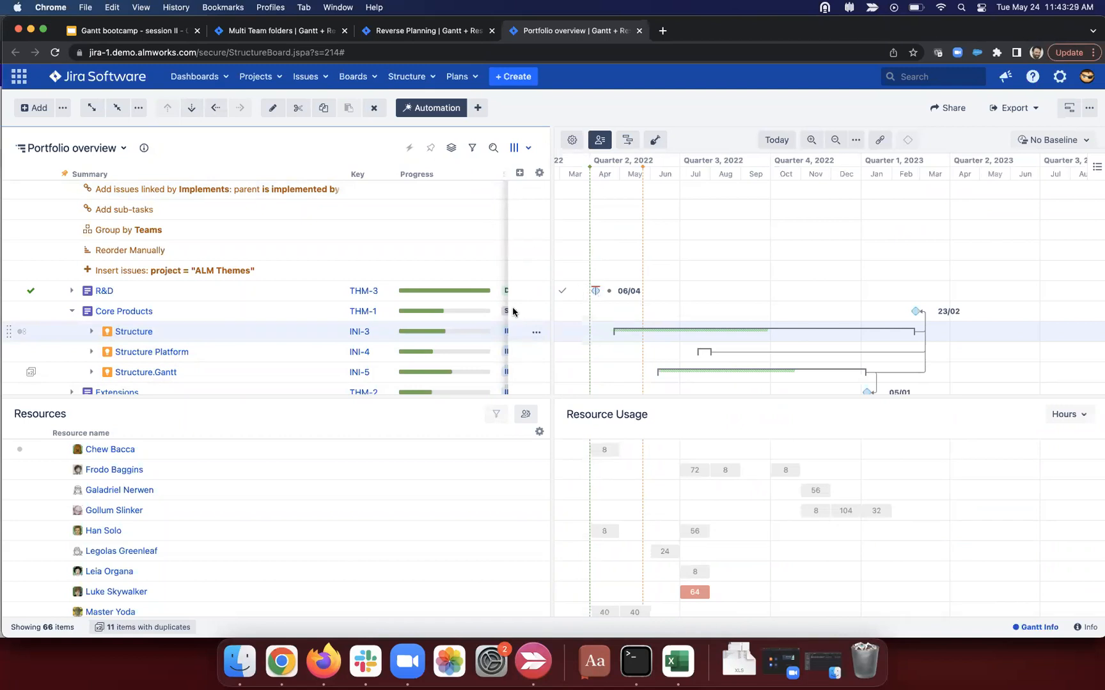
Step: Change Core Products' status to DONE, moving its milestone to 25/05
scroll(514, 323, "right", 3)
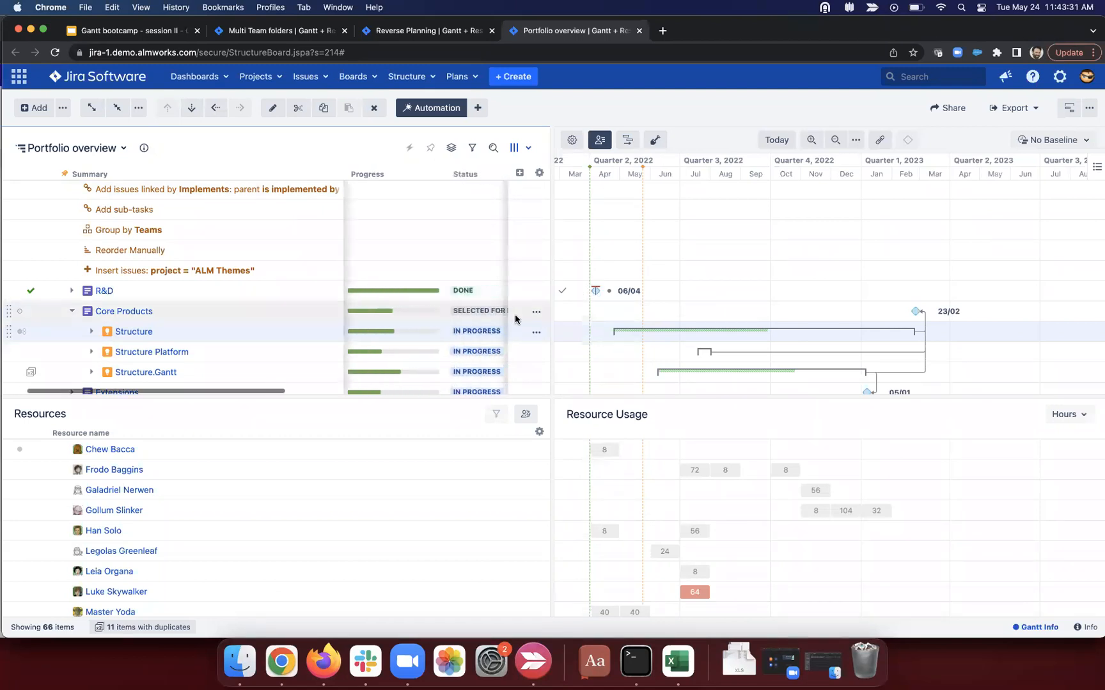
double_click(427, 317)
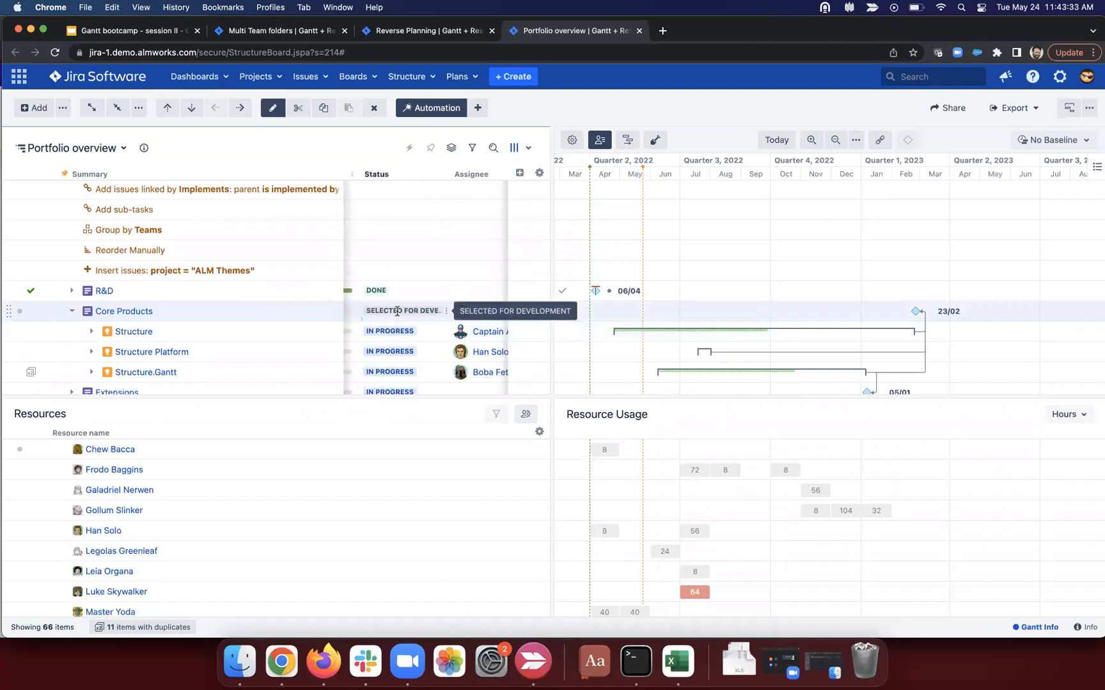
left_click(428, 318)
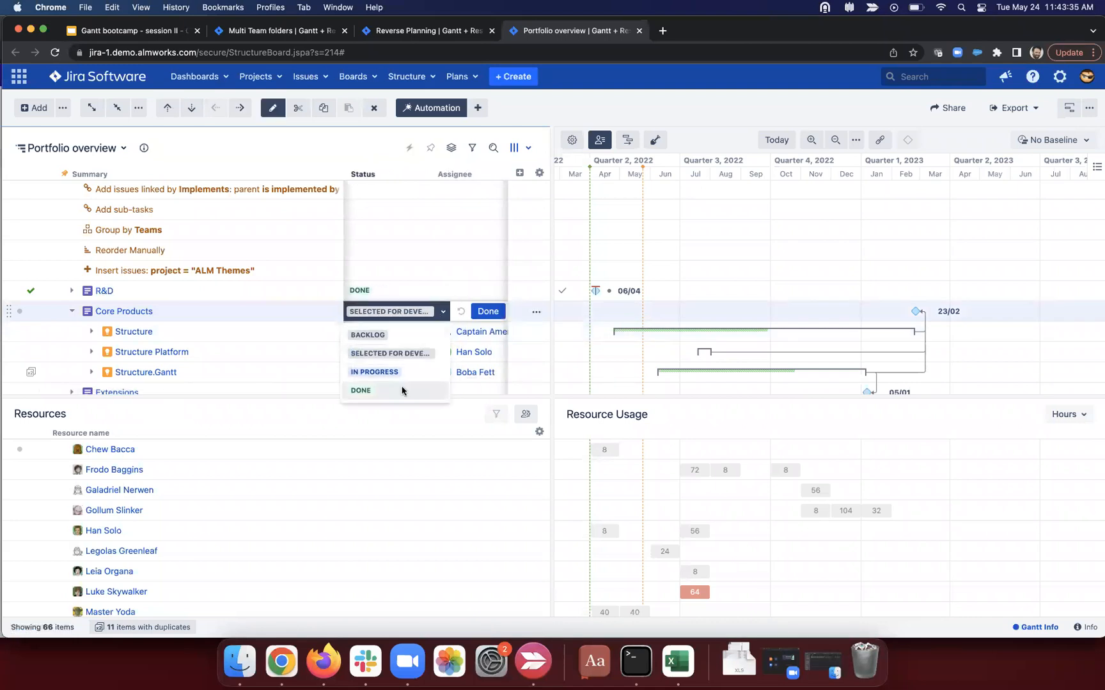
left_click(408, 387)
left_click(430, 316)
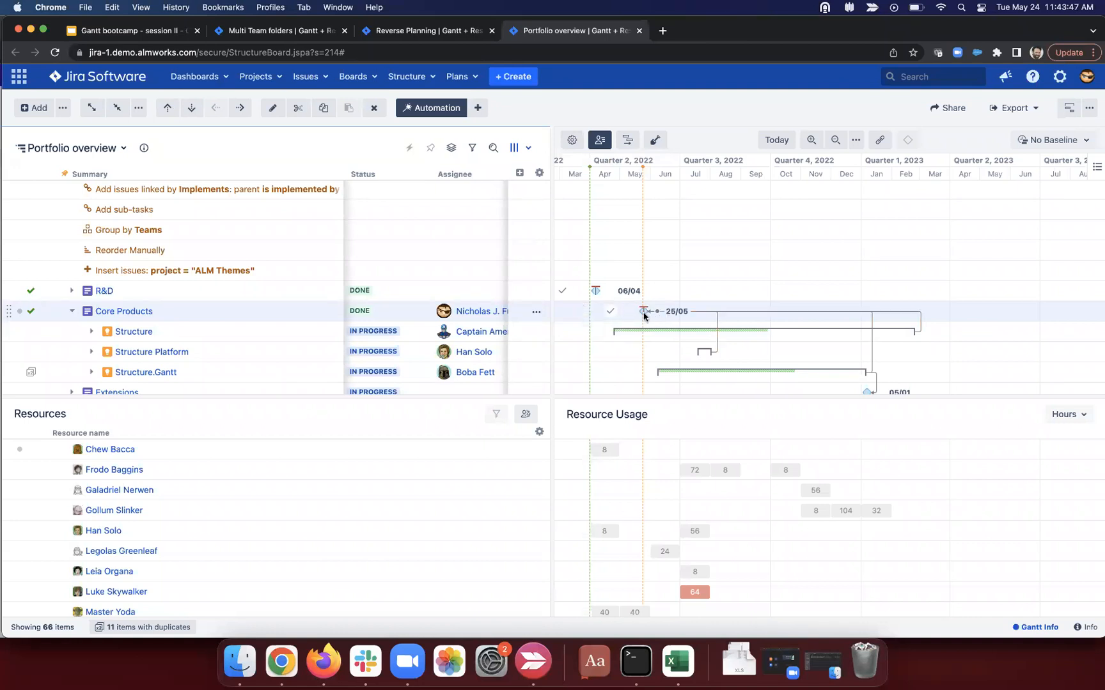
Step: Re-expand the Structure initiative to show its children
scroll(746, 359, "down", 1)
scroll(747, 359, "left", 1)
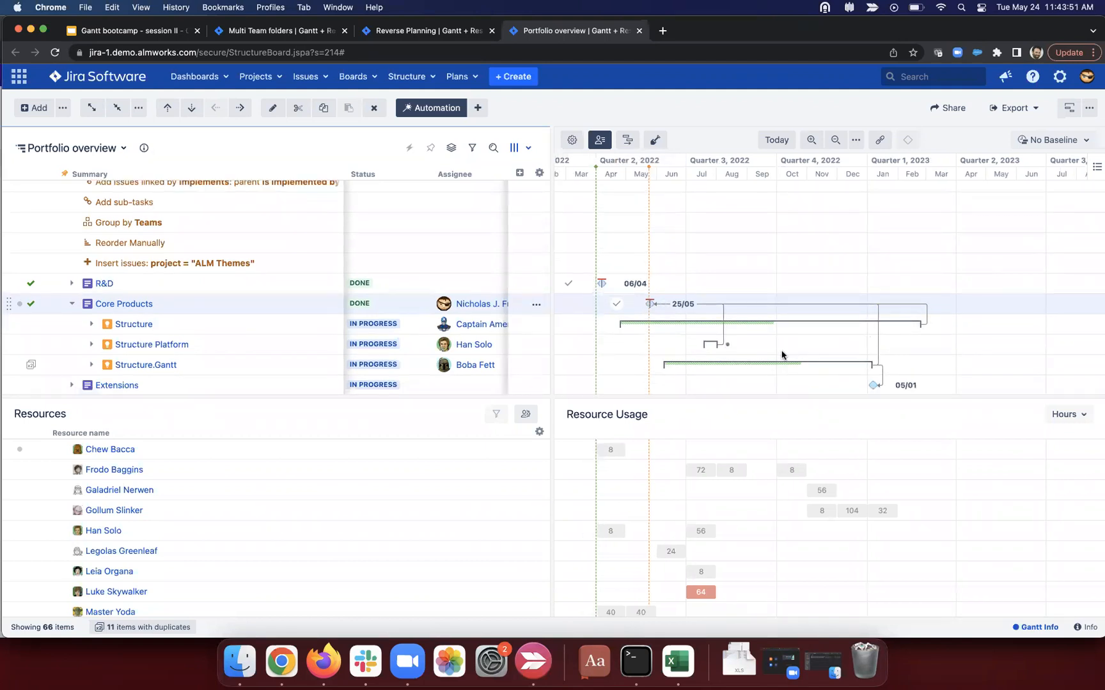
scroll(782, 352, "left", 1)
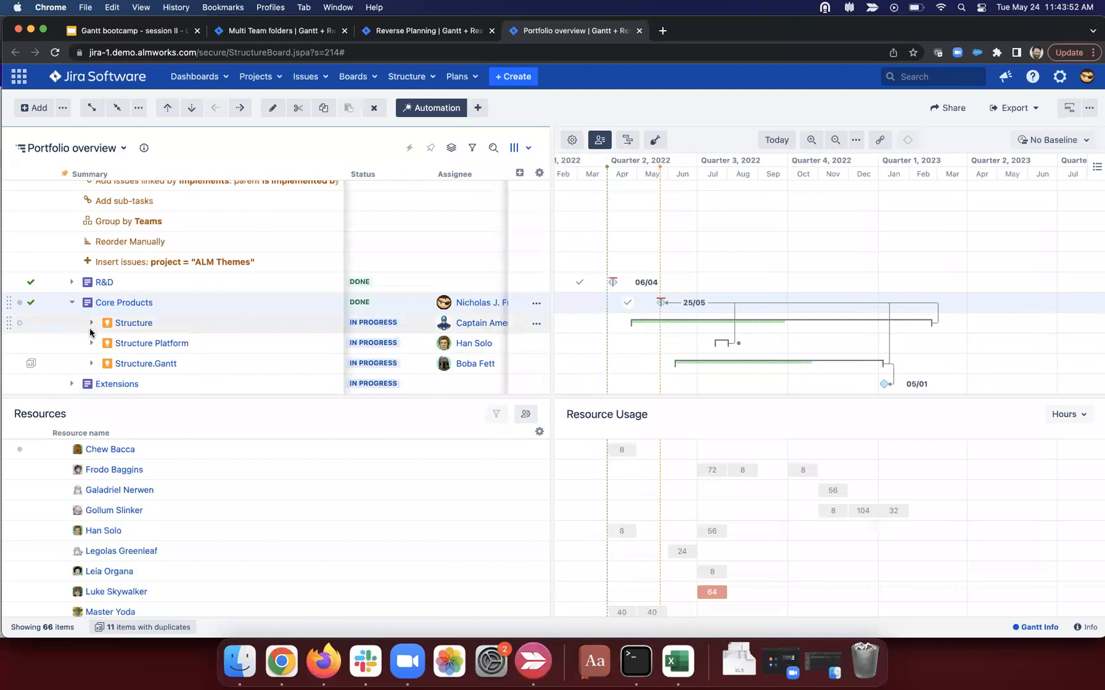
left_click(90, 331)
scroll(836, 360, "down", 4)
scroll(836, 360, "left", 1)
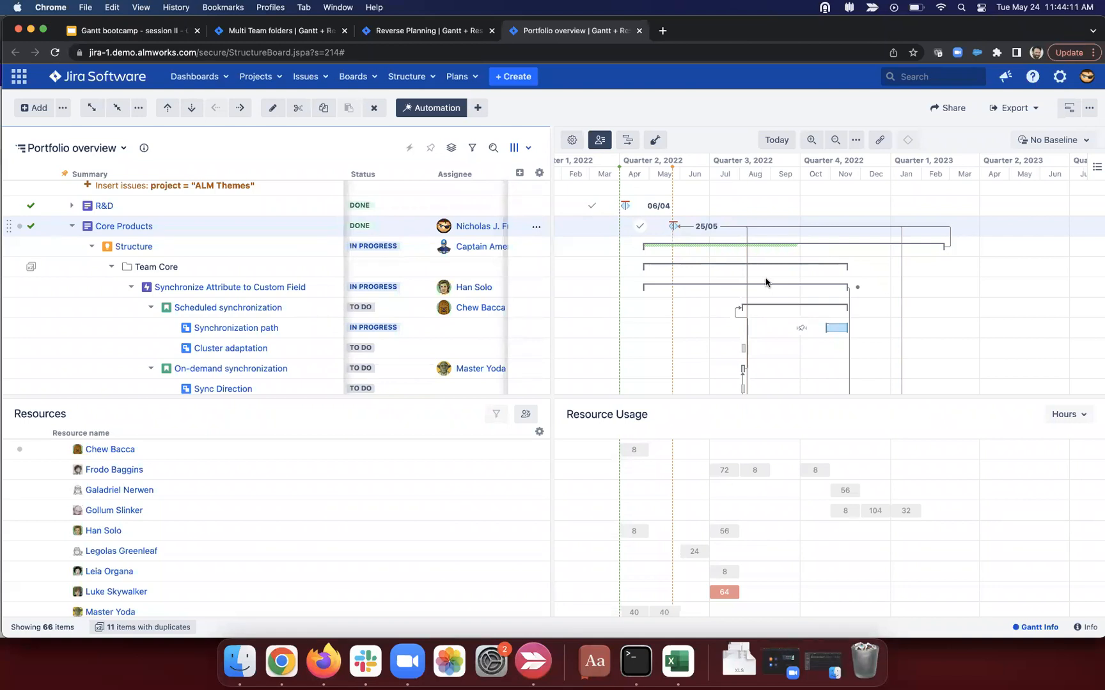
Step: Collapse Core Products and expand the Extensions branch
scroll(764, 284, "down", 3)
scroll(754, 273, "left", 2)
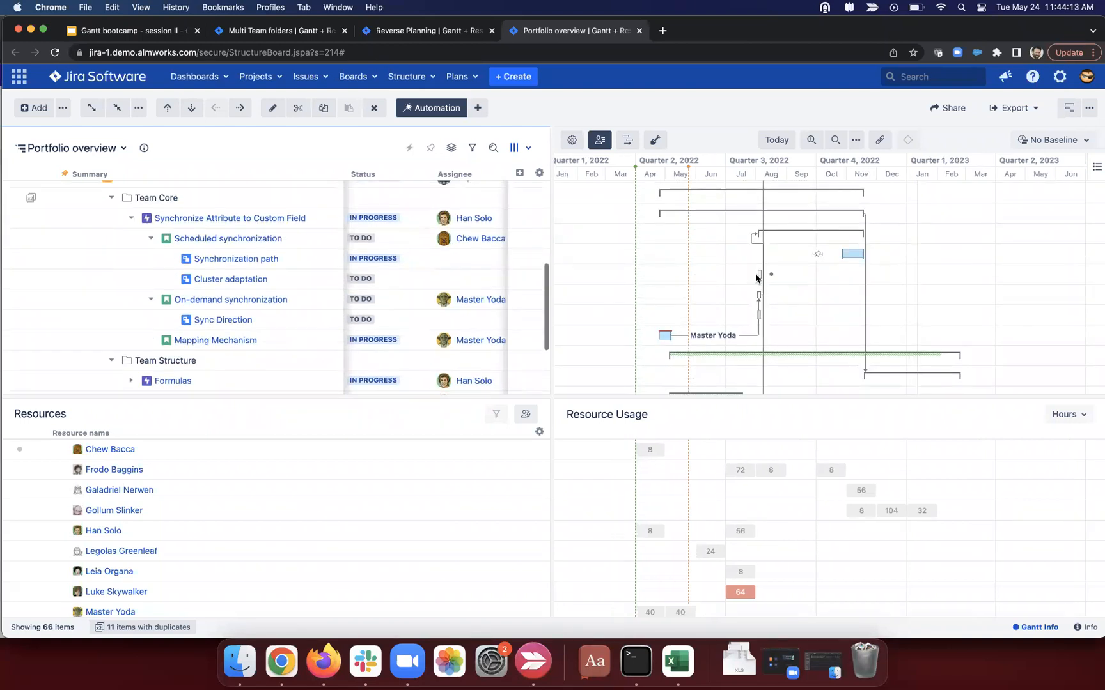
scroll(754, 274, "up", 5)
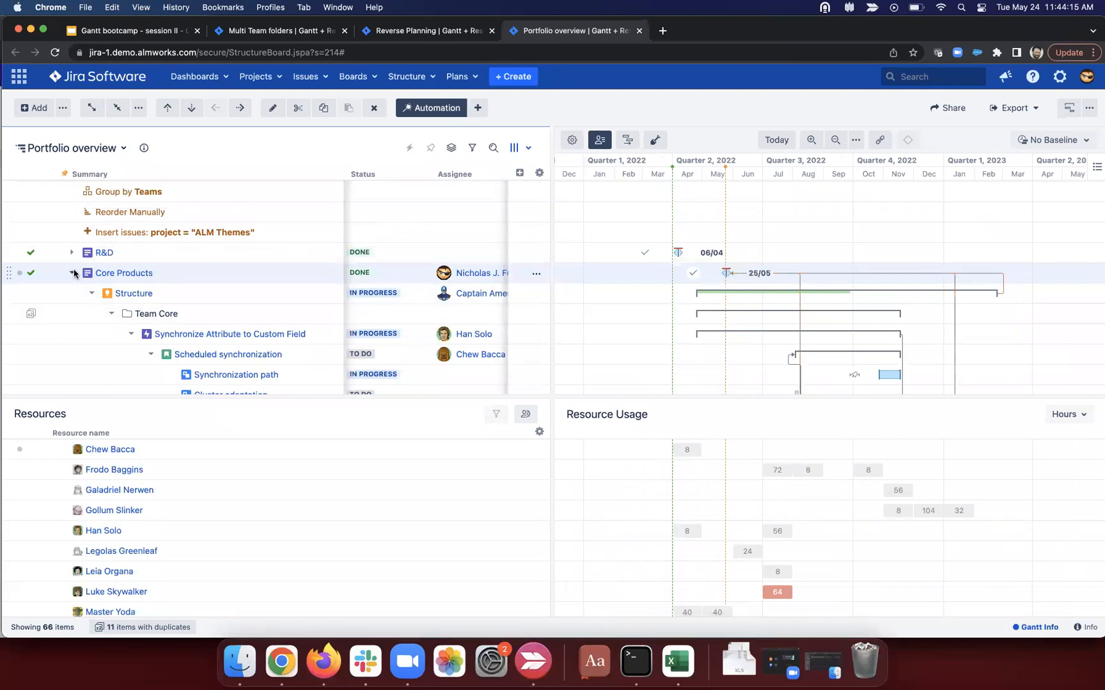
left_click(72, 273)
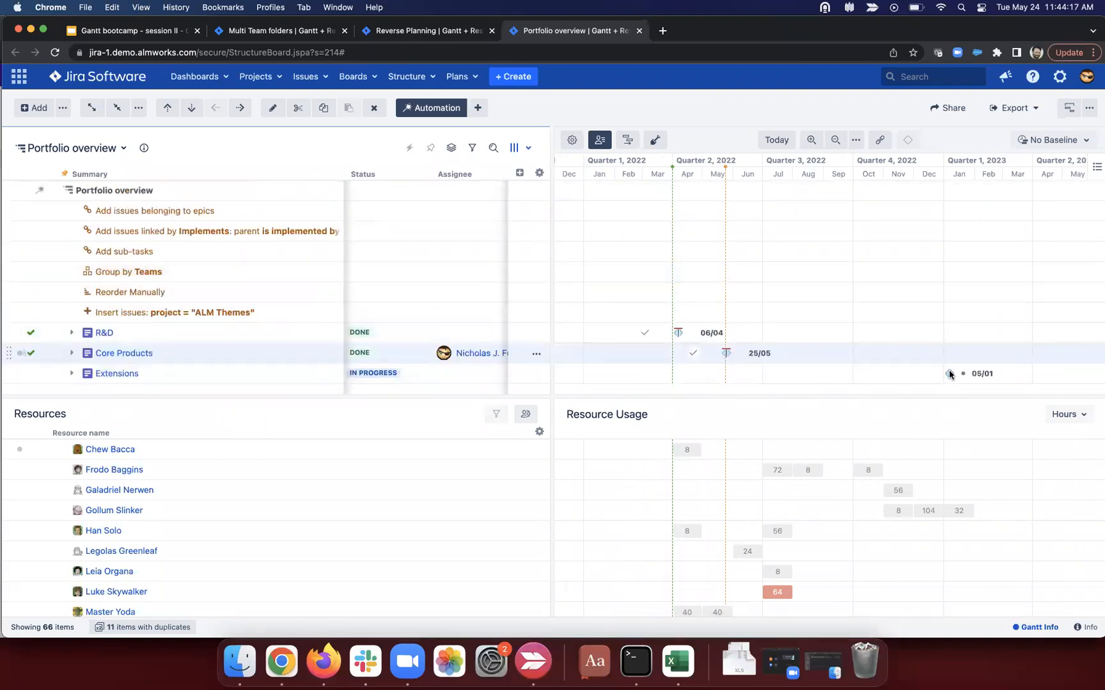
left_click(72, 373)
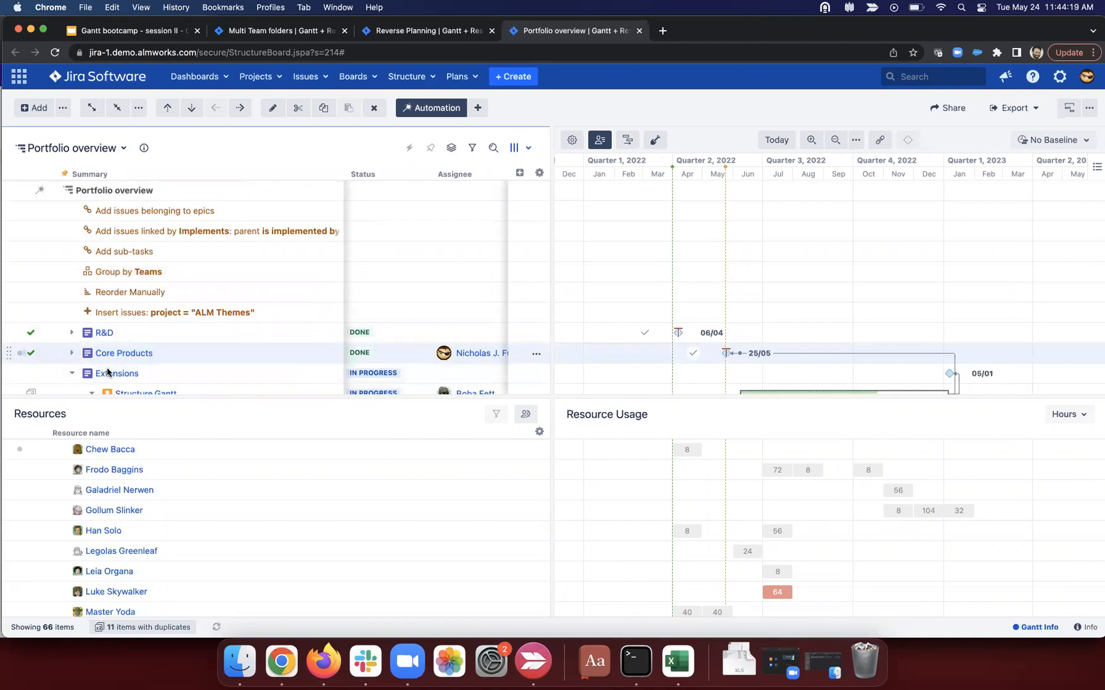
Step: Drag the end of the Support for Formulas bar out to around February 2023
scroll(103, 372, "down", 3)
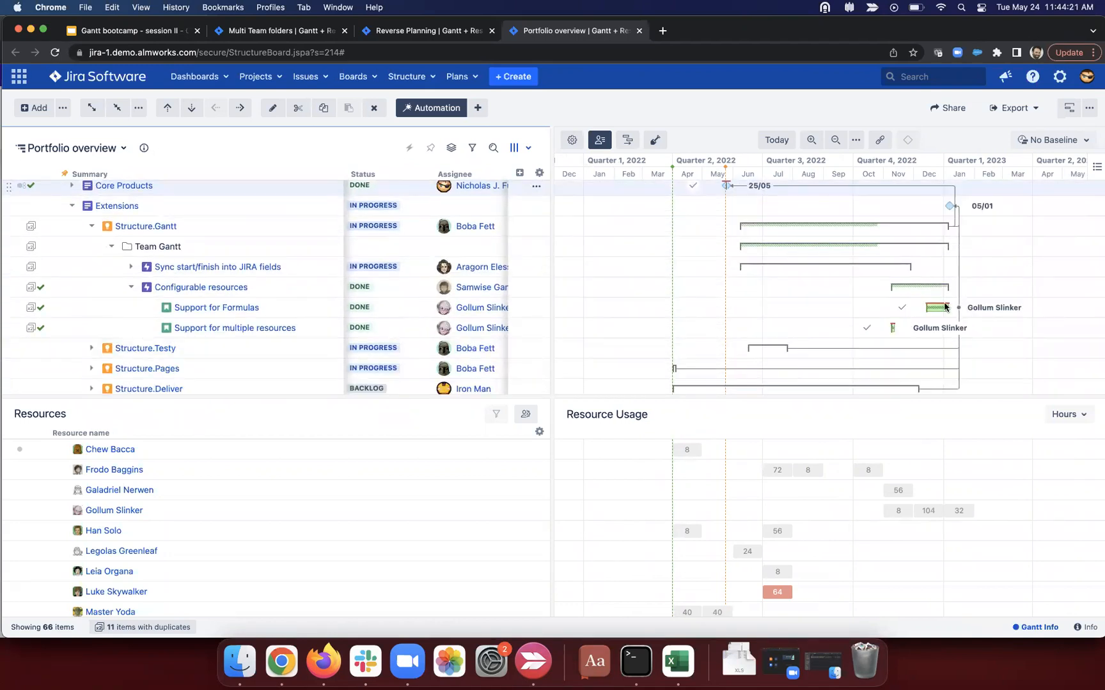
scroll(939, 310, "down", 1)
scroll(940, 310, "right", 1)
left_click_drag(941, 309, 970, 306)
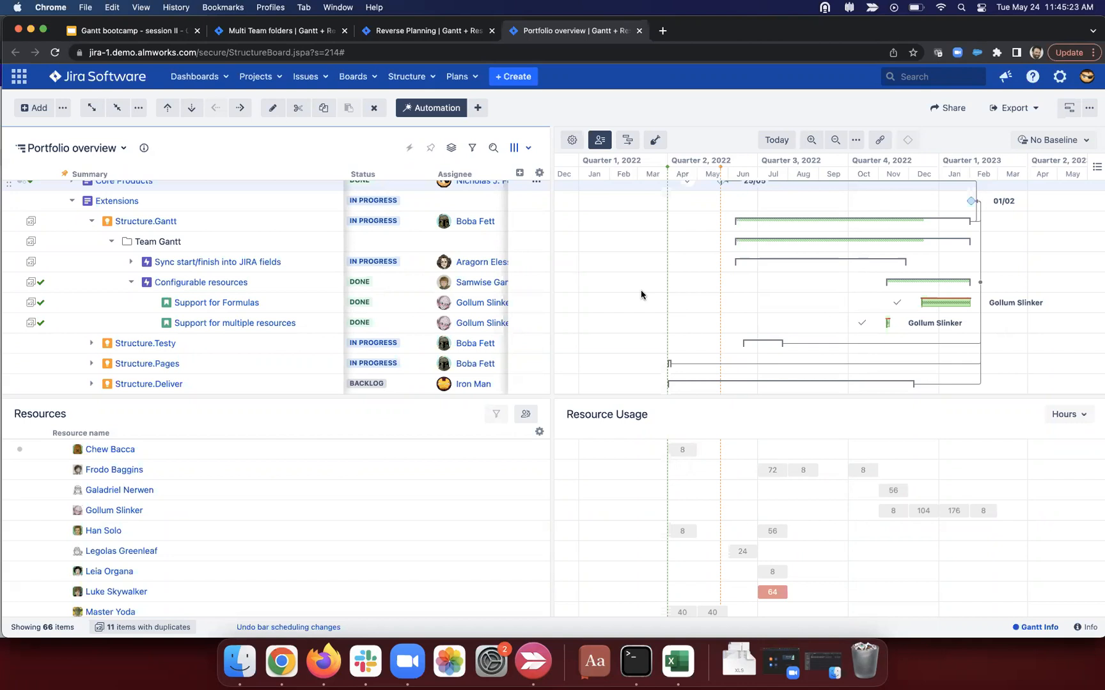
Step: Add a formula column 'inherit dates' with formula if type = "story": Parent(due_date)
left_click(517, 173)
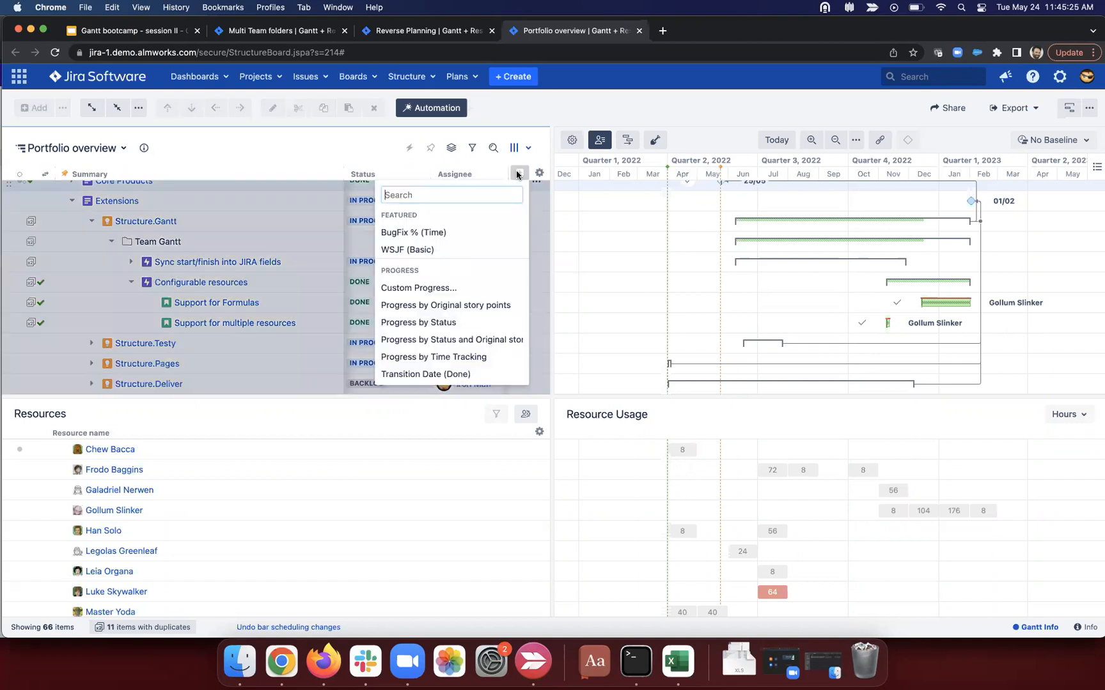
type("form")
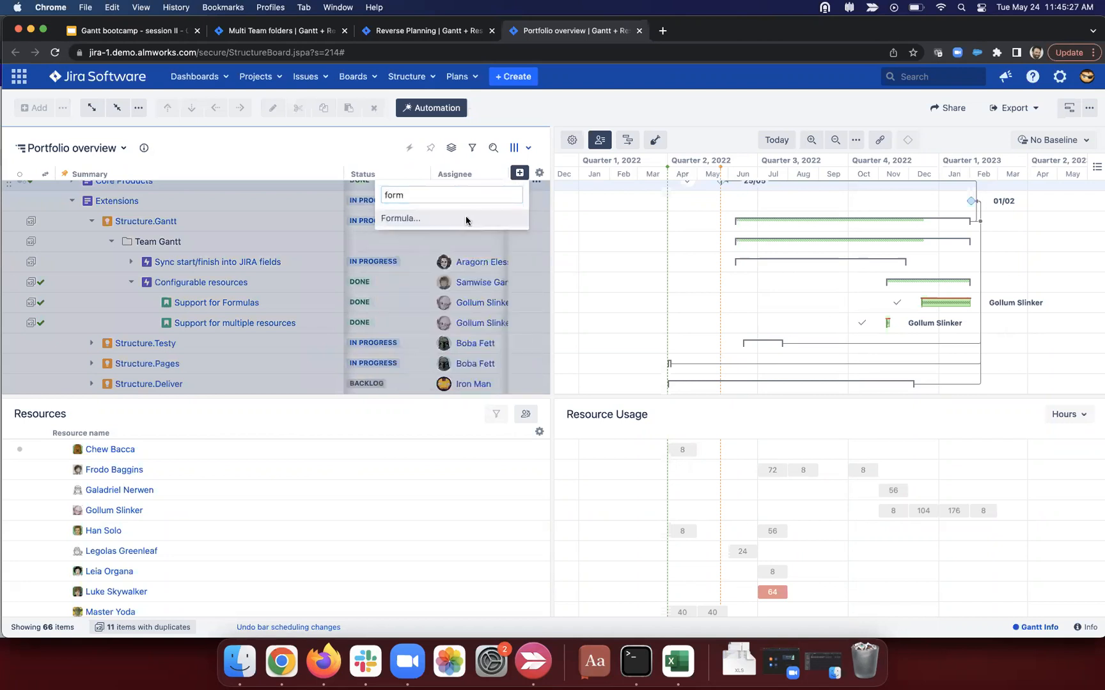
left_click(469, 222)
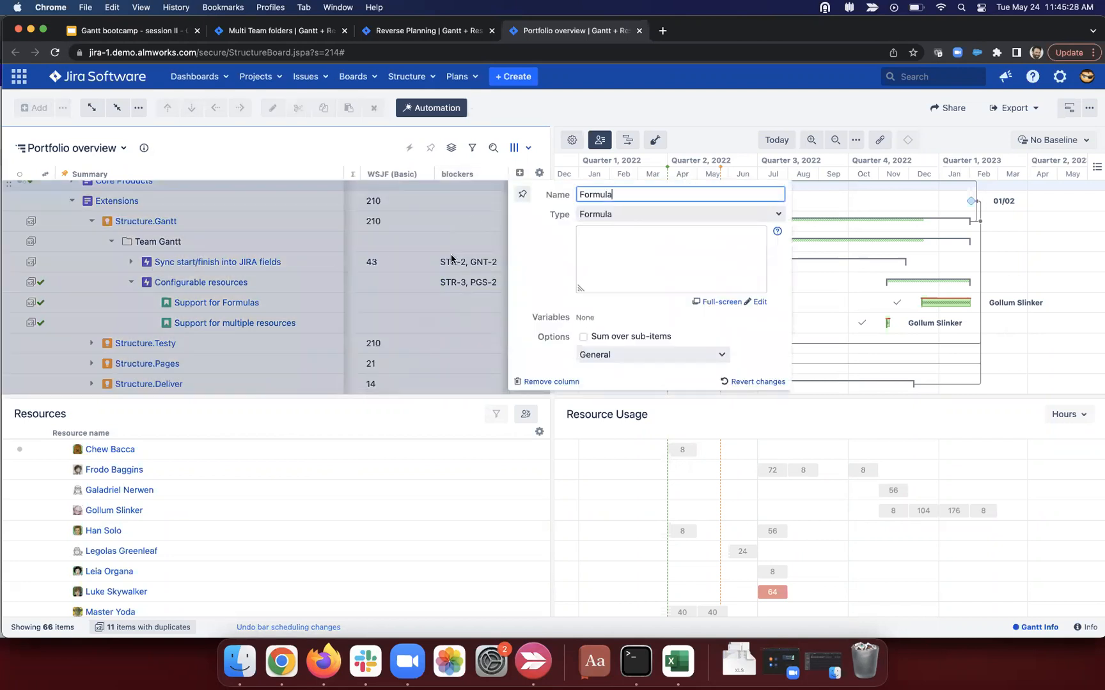
double_click(595, 194)
key("BackSpace")
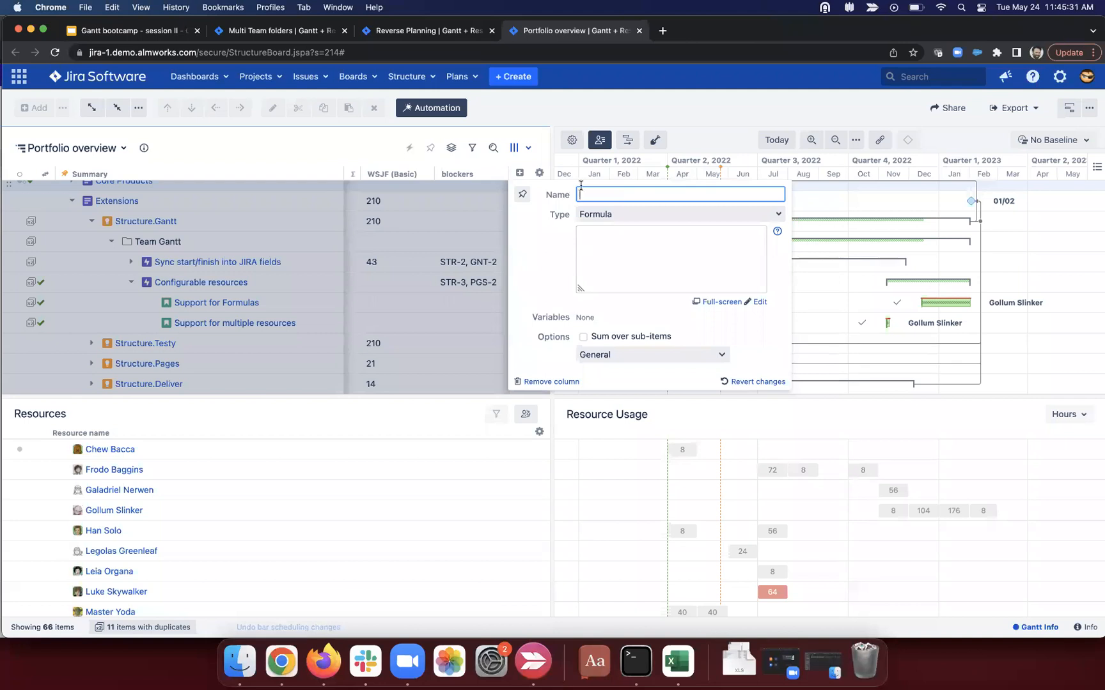
type("inherit dates")
left_click(604, 246)
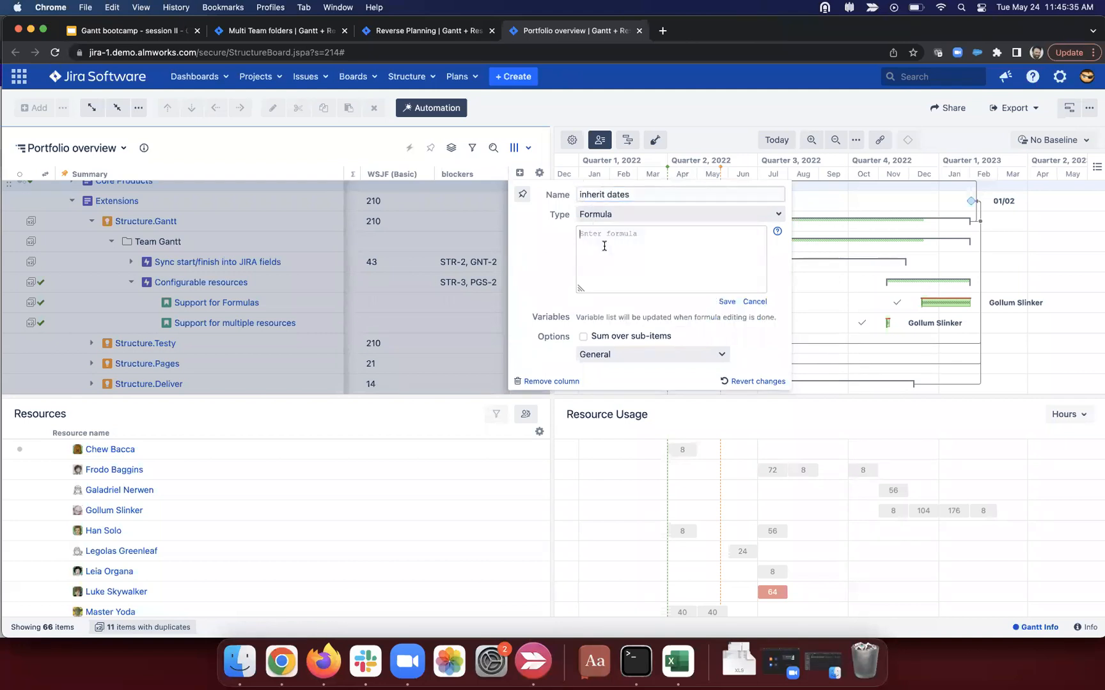
type("if type = \"story\":")
type("Parent(due_date")
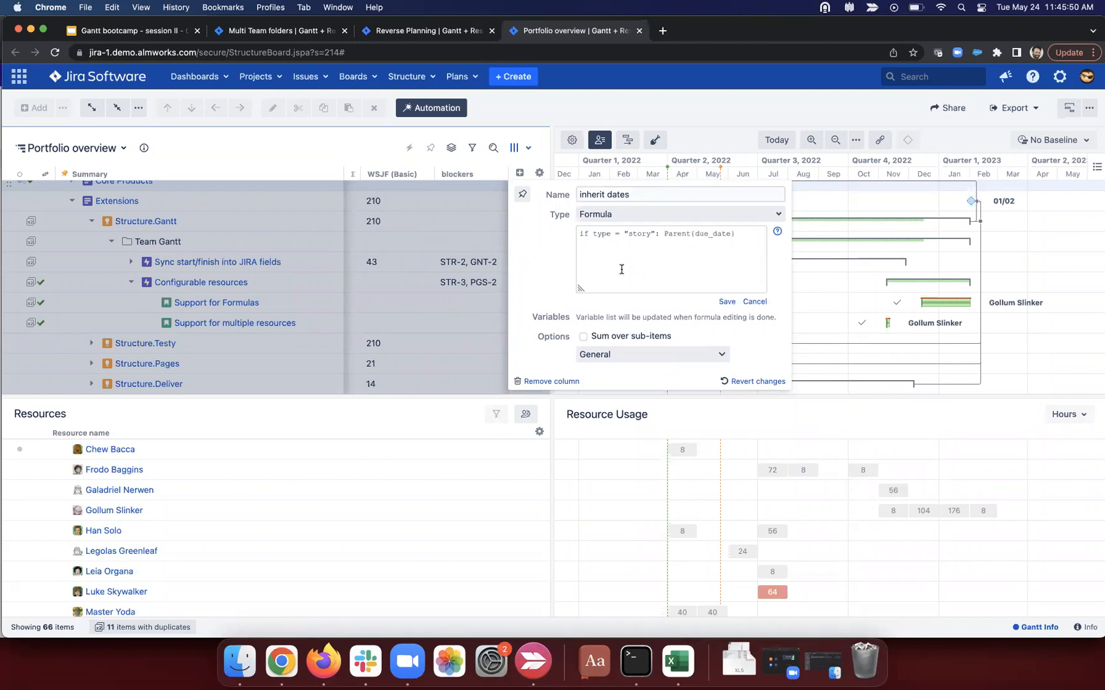
left_click(726, 301)
left_click(453, 240)
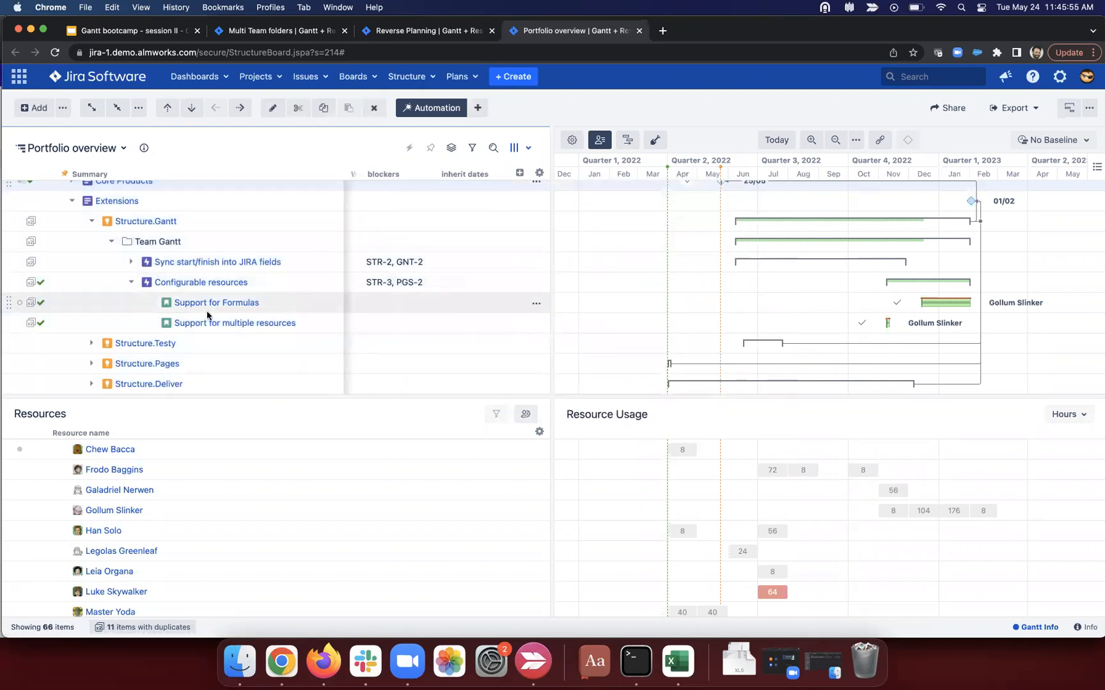
Step: Add a Due Date column and set Configurable resources' due date to 10/May/22
left_click(271, 303)
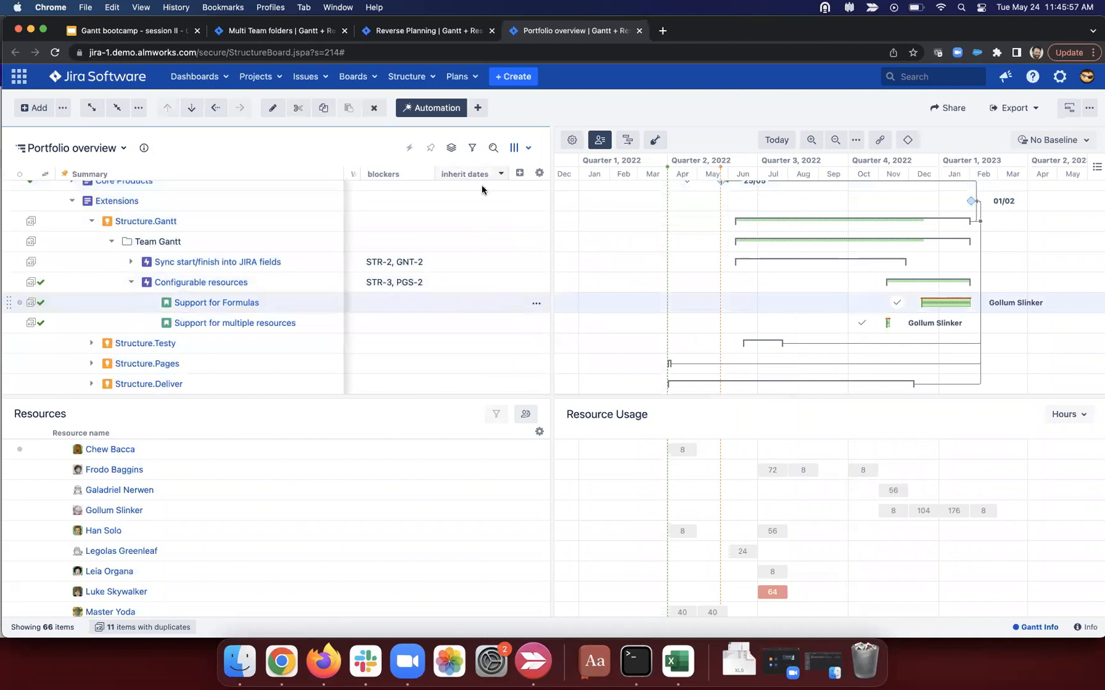
left_click(518, 173)
type("due")
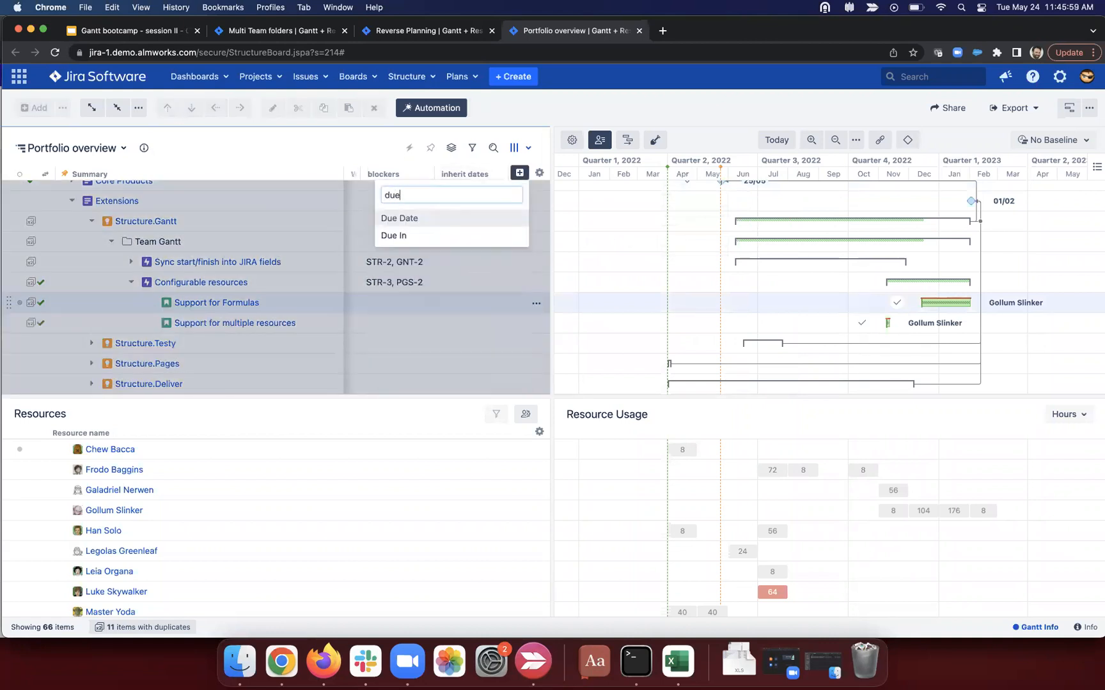
left_click(472, 221)
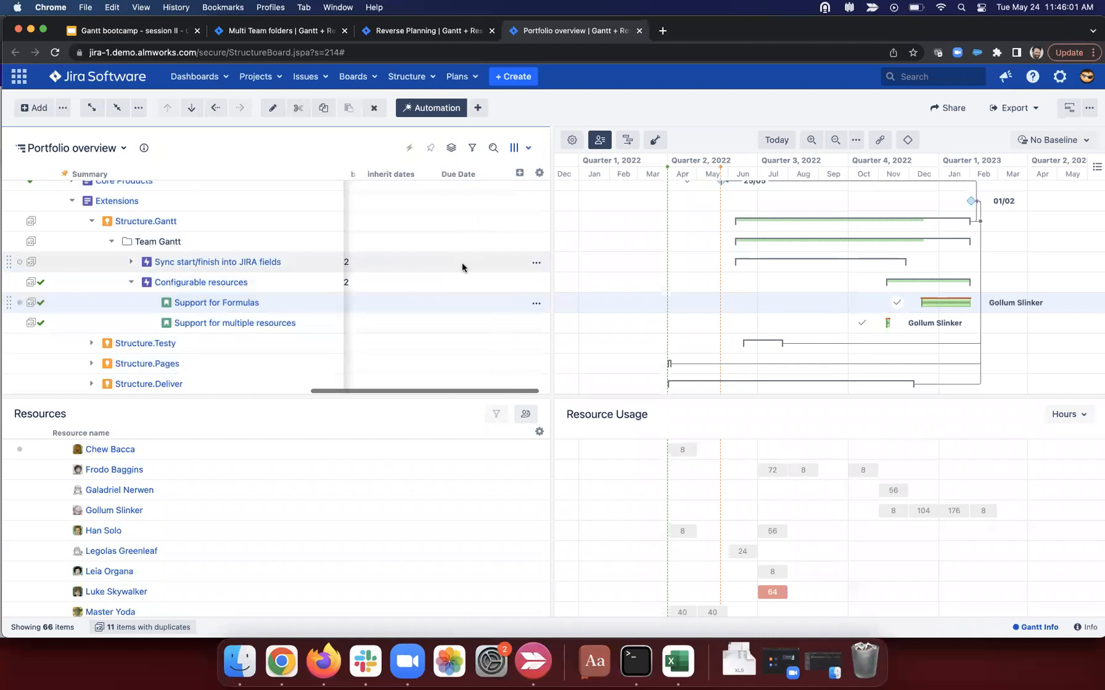
left_click(495, 264)
left_click(495, 263)
left_click(485, 289)
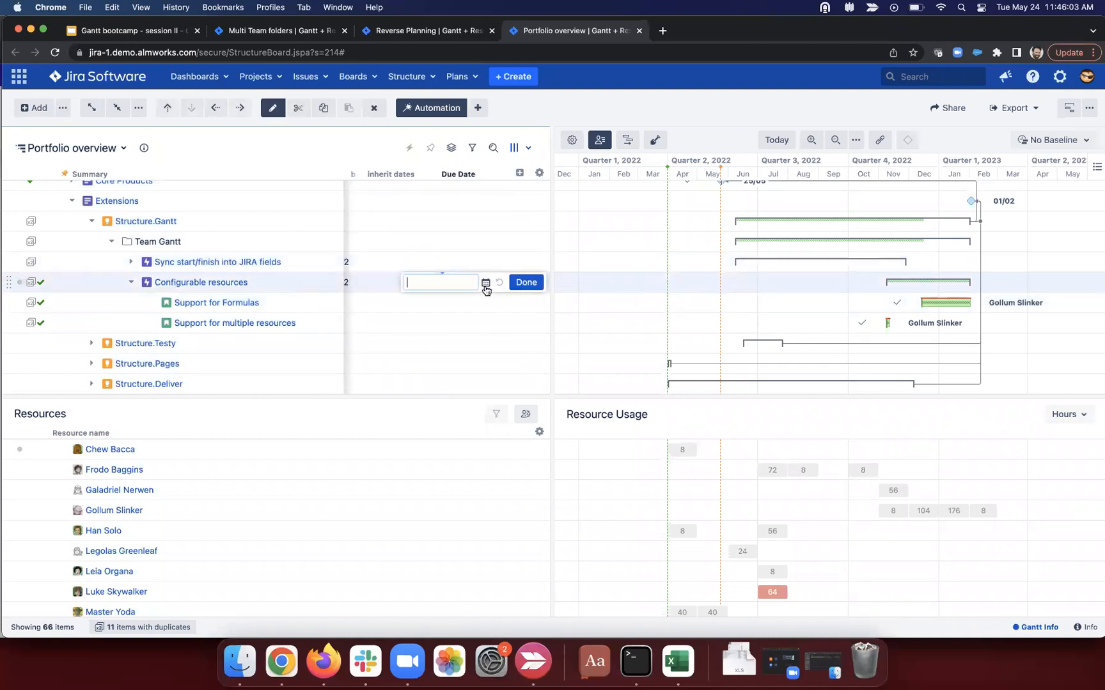
left_click(486, 282)
left_click(551, 349)
left_click(526, 282)
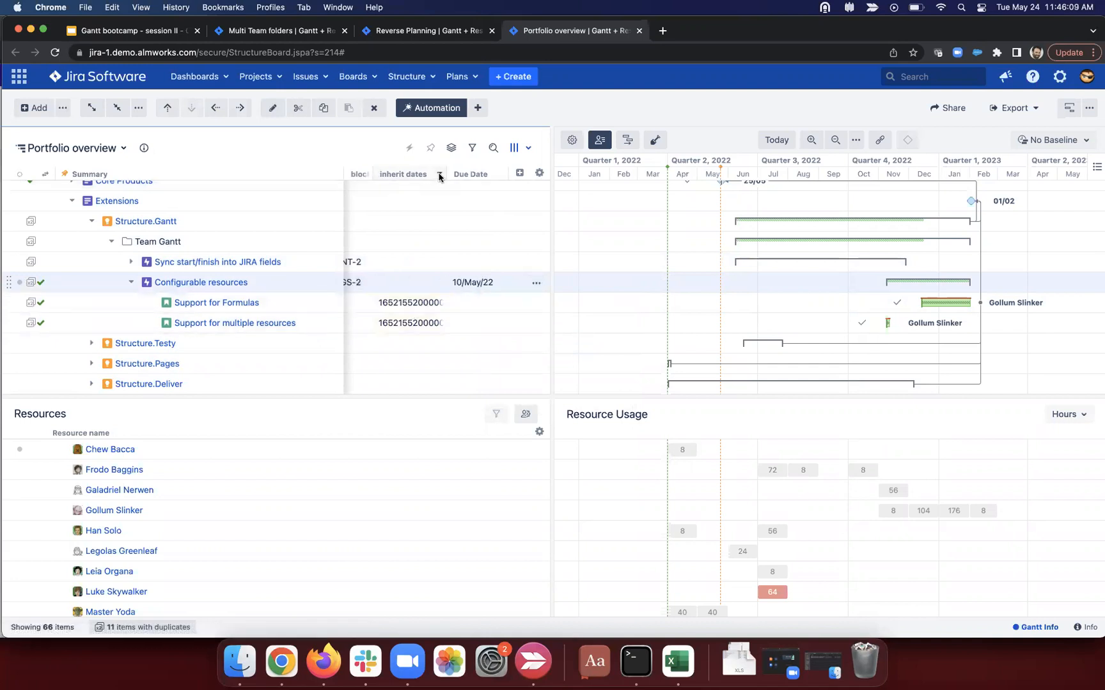
Step: Format the inherit dates column as Date/Time so the stories show 5/10/22
left_click(439, 174)
left_click(575, 381)
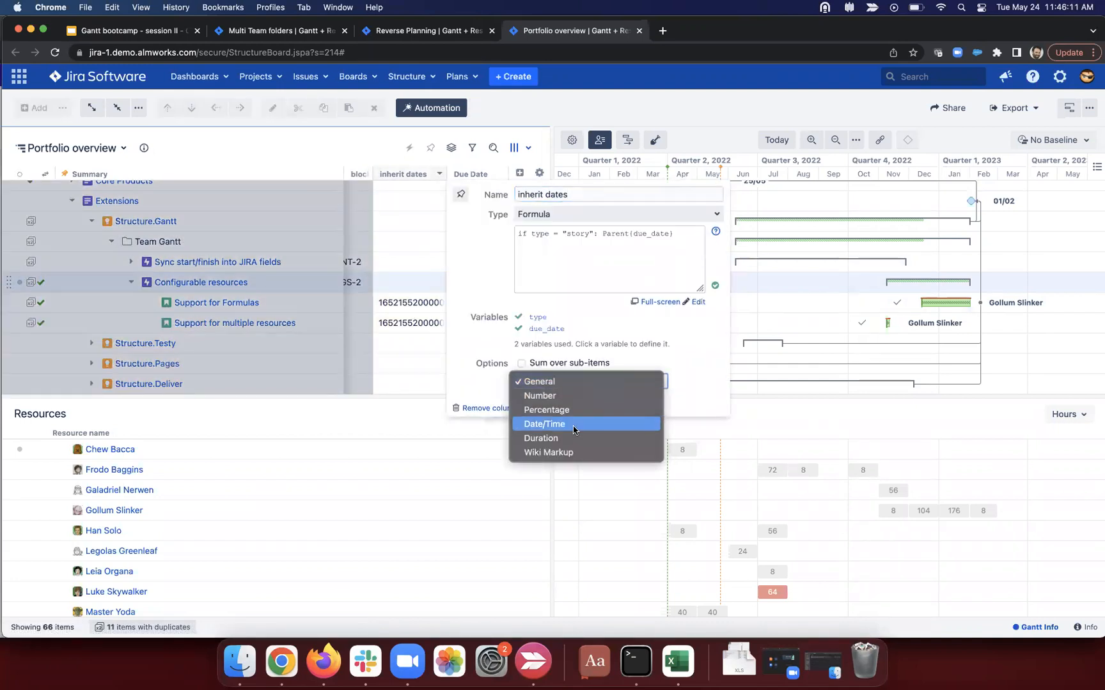
left_click(572, 425)
left_click(415, 357)
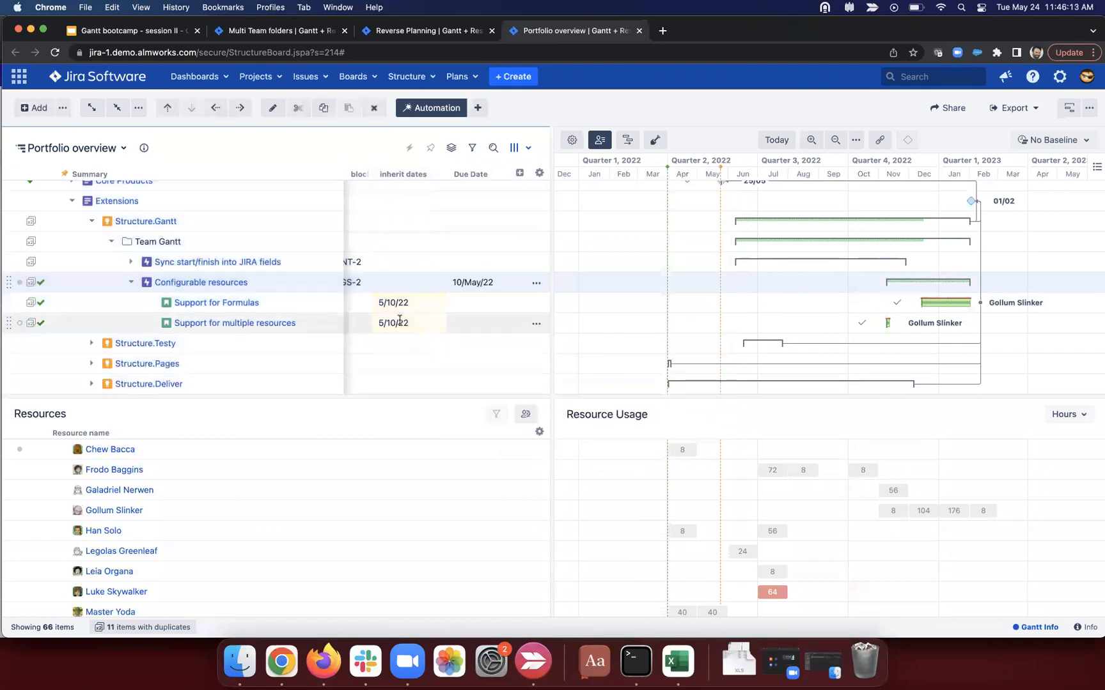
left_click_drag(442, 282, 497, 283)
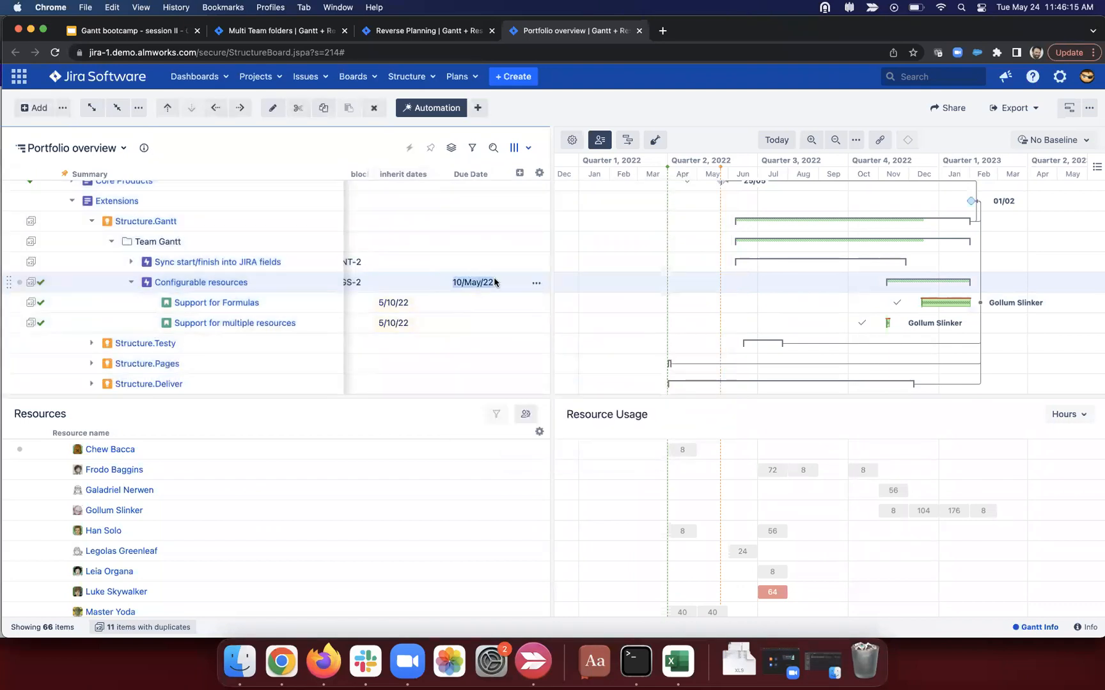
left_click(404, 308)
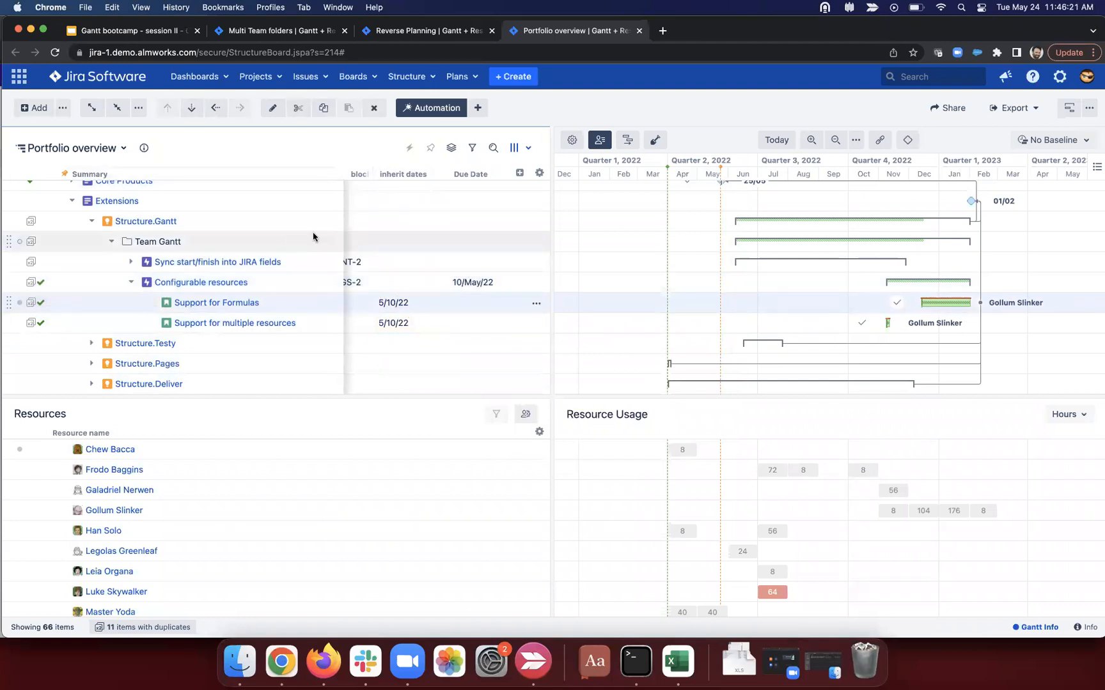
scroll(258, 230, "up", 2)
scroll(258, 230, "up", 5)
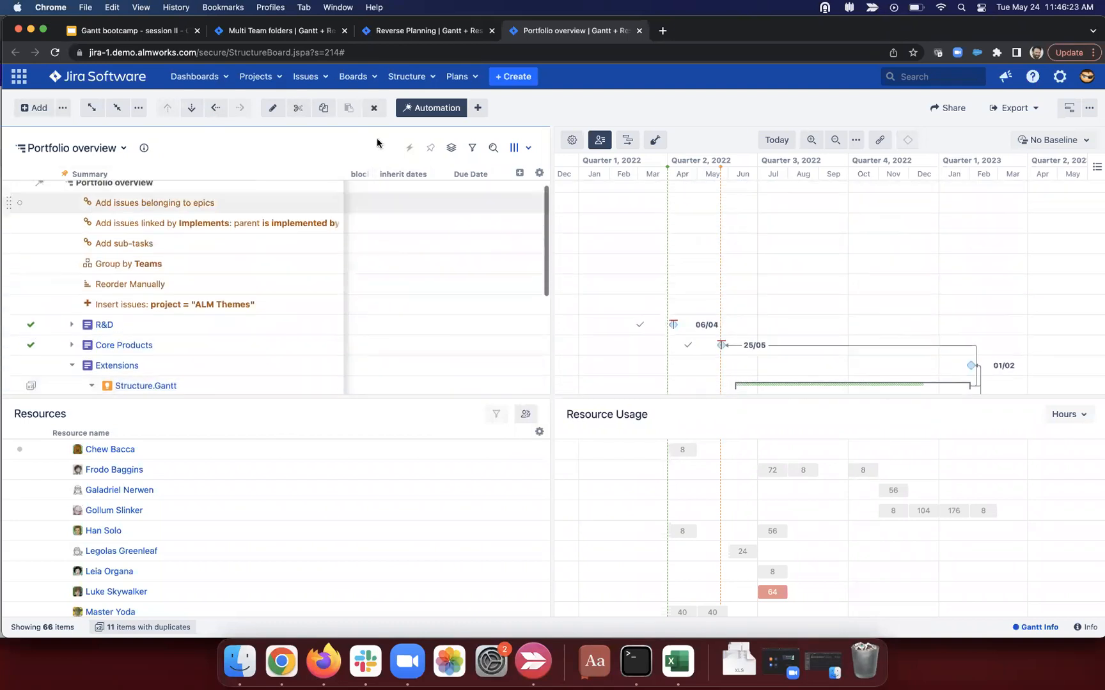
Step: Abandon a first attribute-to-issue-field effector and select the Portfolio overview top row
left_click(477, 107)
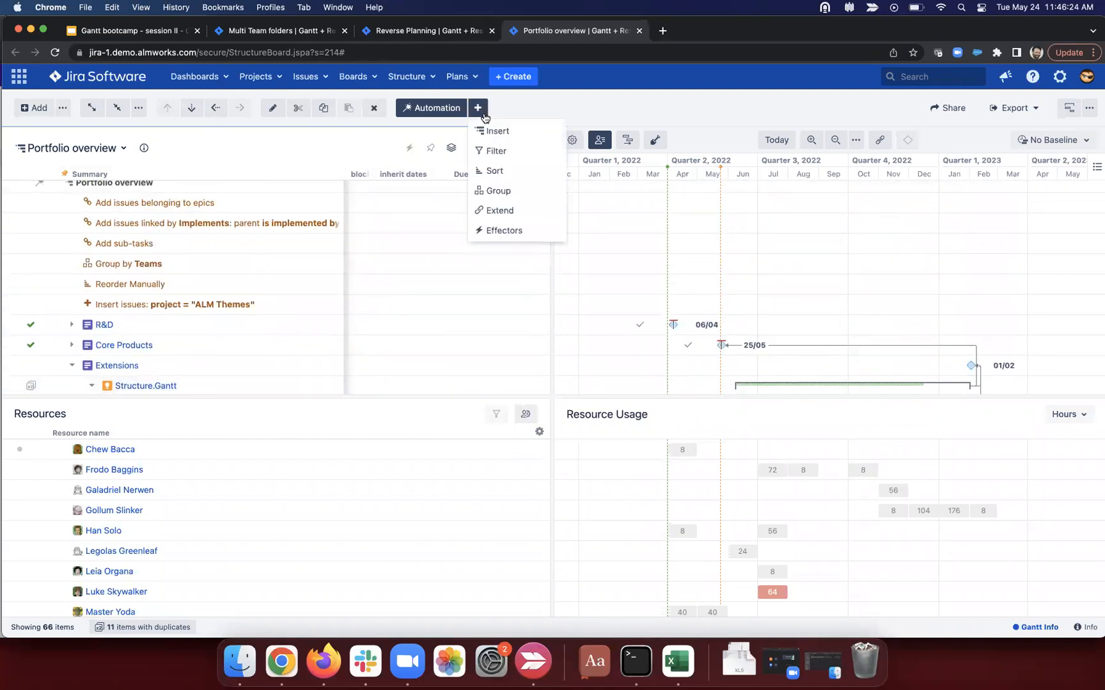
left_click(504, 230)
left_click(519, 160)
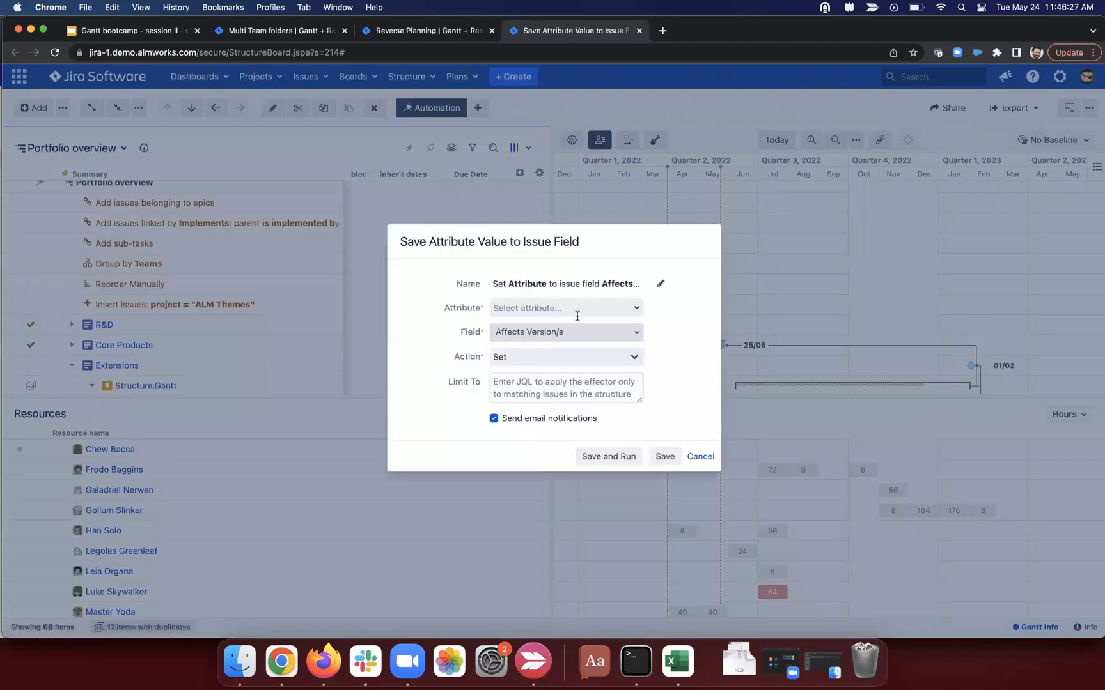
left_click(698, 456)
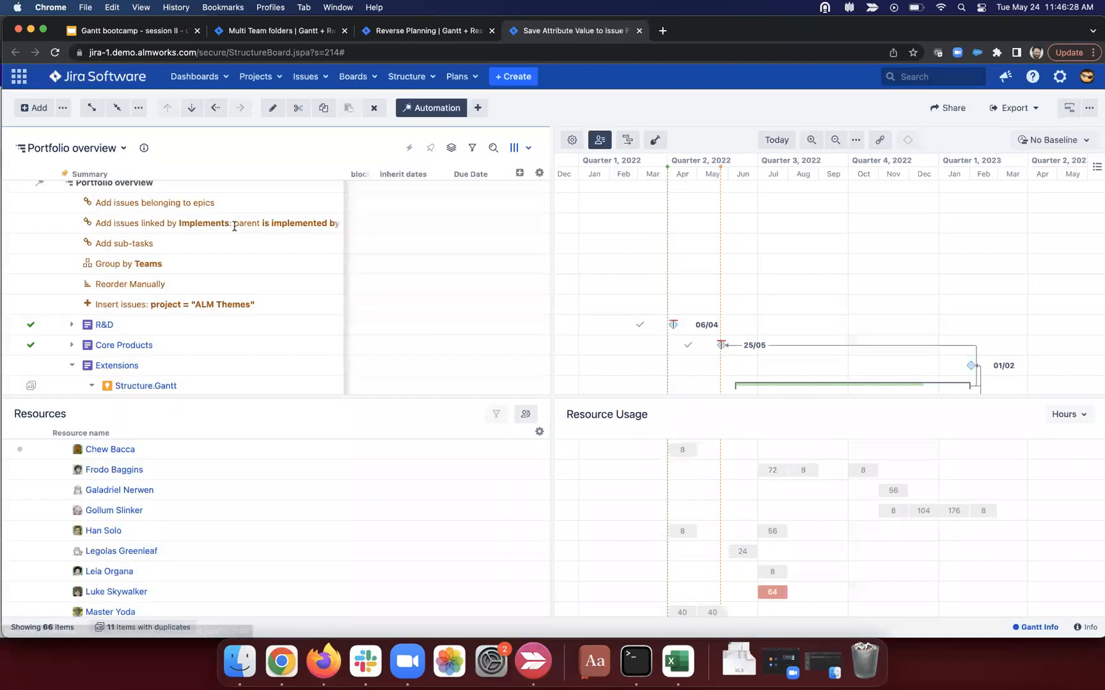
left_click(217, 187)
Step: Configure an effector writing the inherit dates formula into Due Date, with no issue limit
left_click(477, 107)
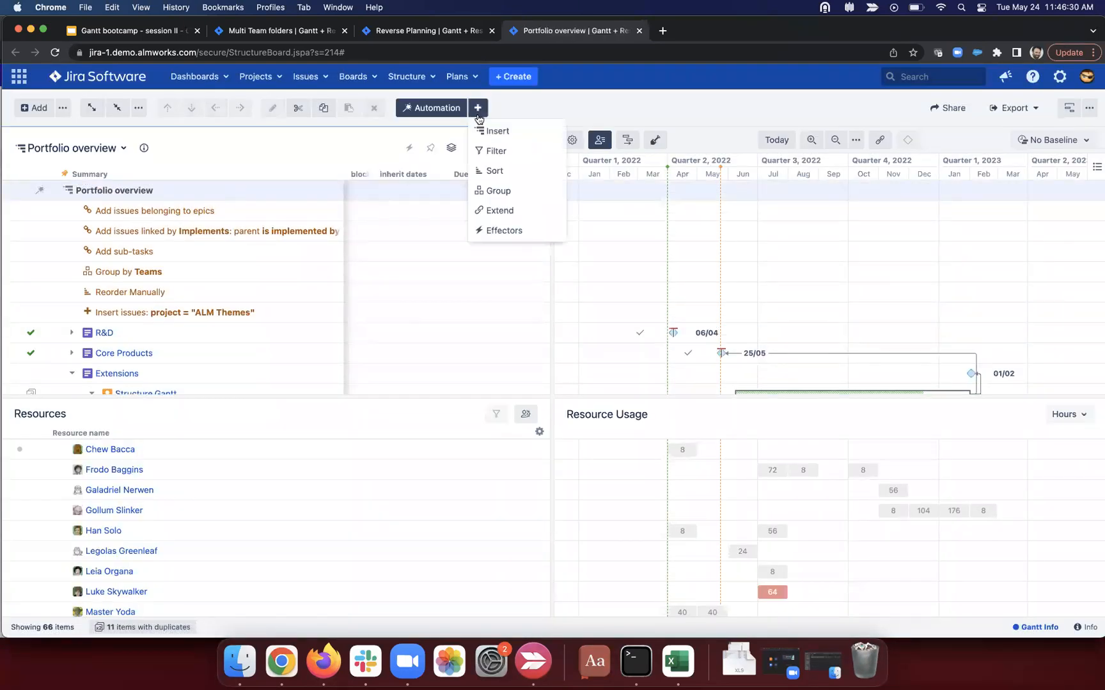
left_click(504, 230)
left_click(515, 161)
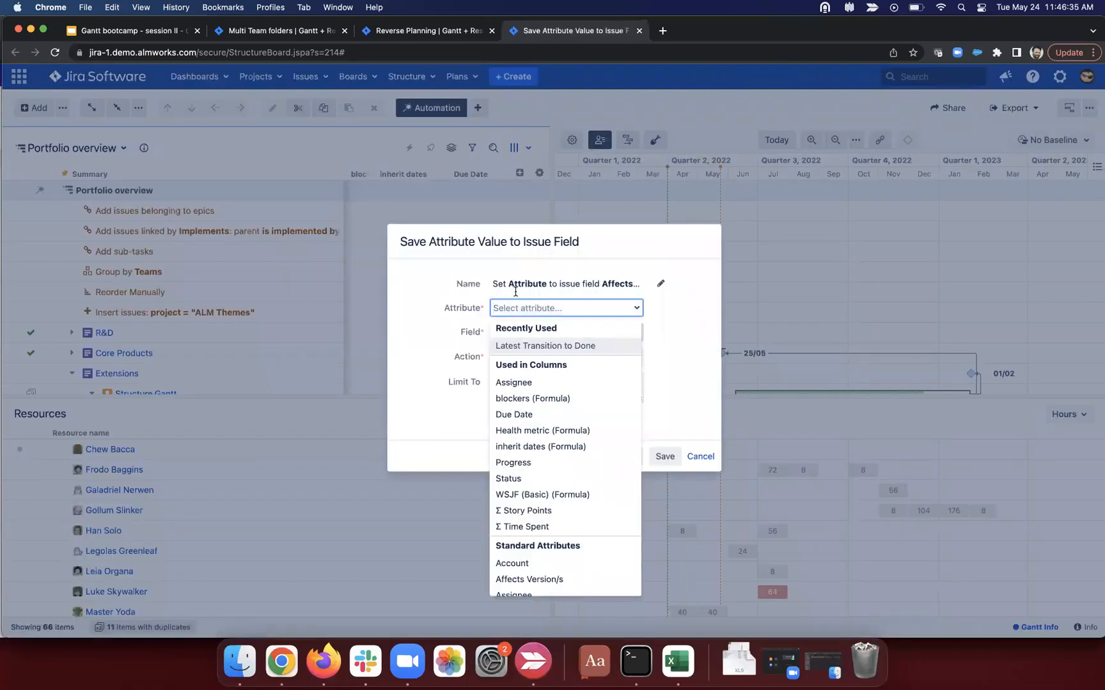
left_click(537, 447)
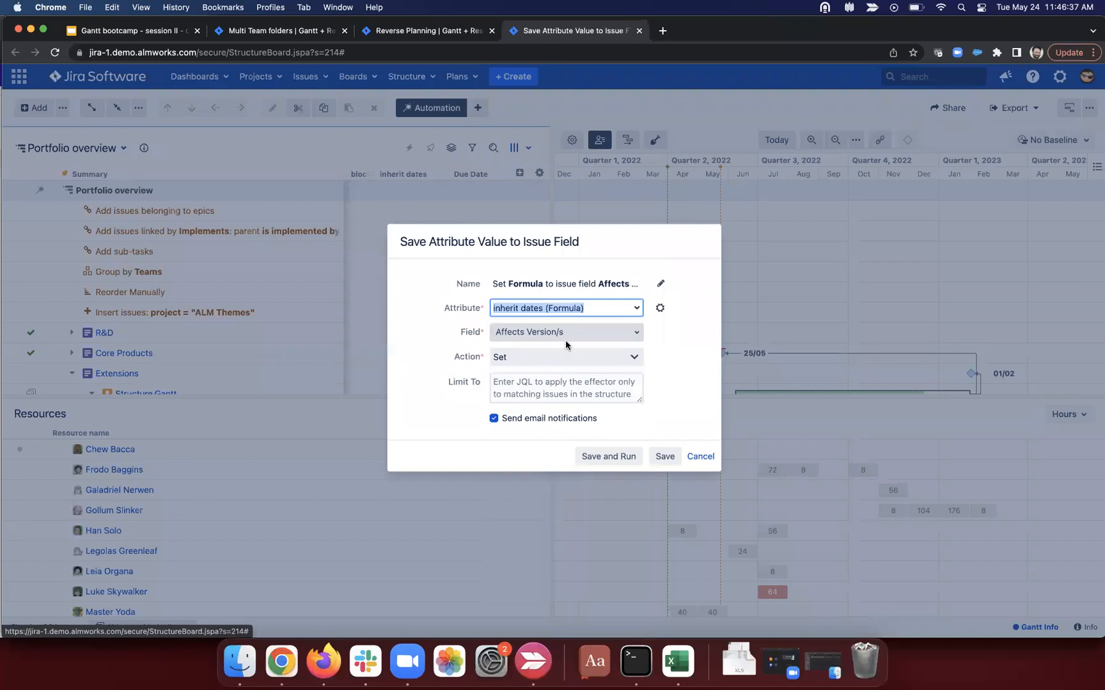
left_click(569, 333)
type("due")
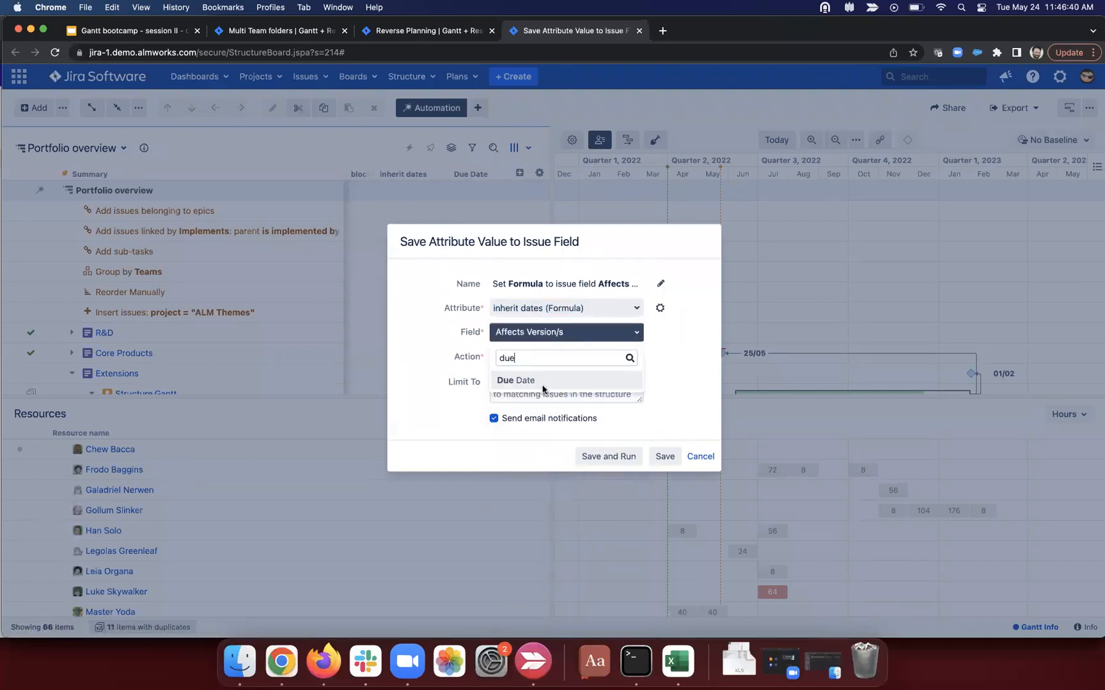
left_click(542, 388)
left_click(553, 360)
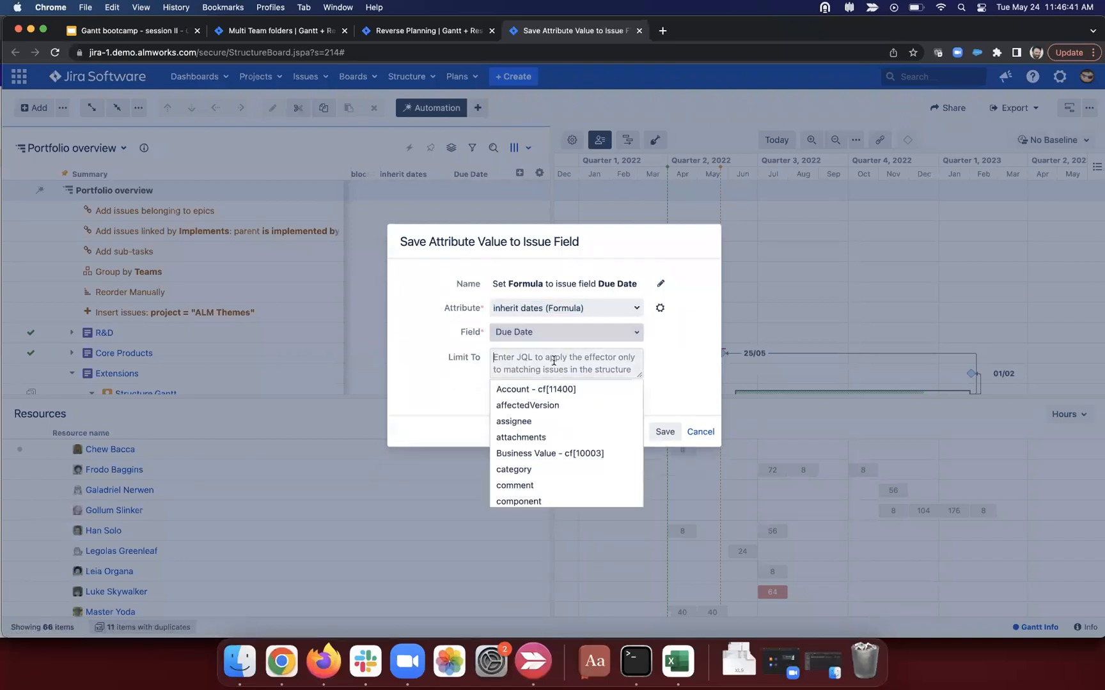
type("type =")
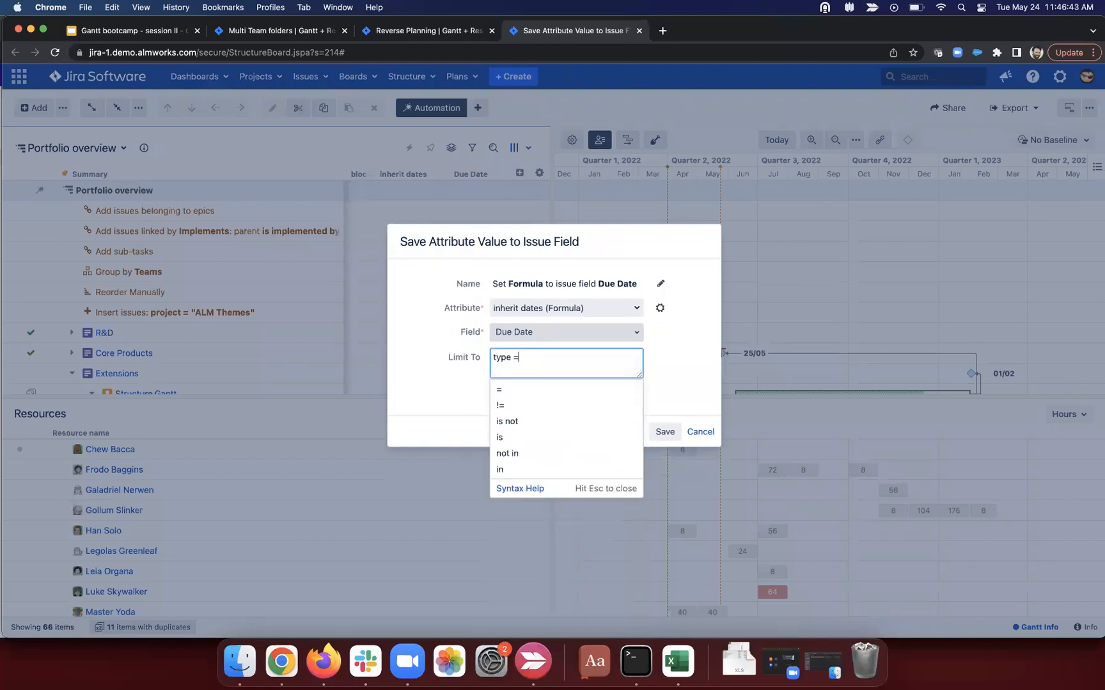
type(" Story")
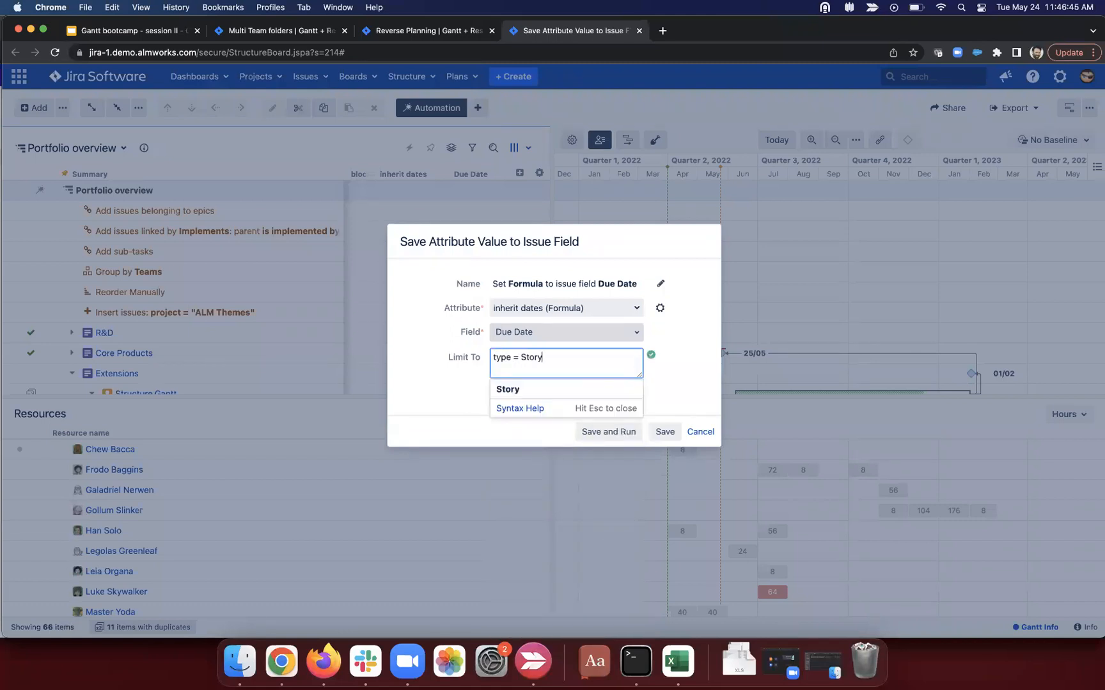
key("BackSpace")
key("BackSpace")
key("BackSpace")
key("BackSpace")
key("BackSpace")
key("BackSpace")
key("BackSpace")
key("BackSpace")
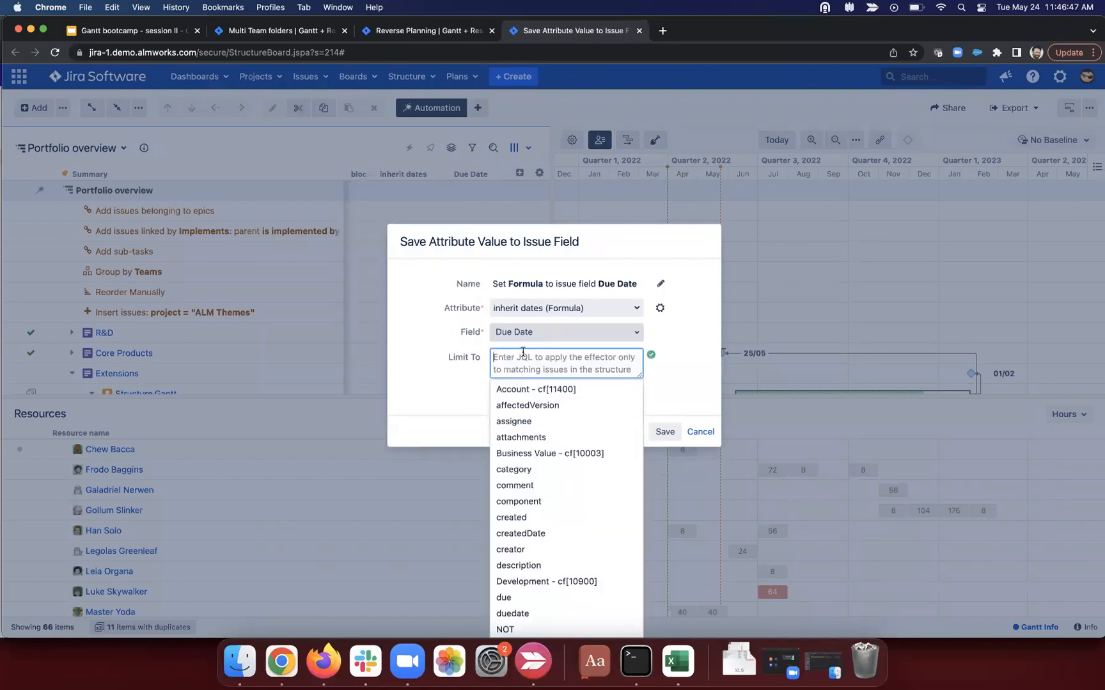
left_click(659, 353)
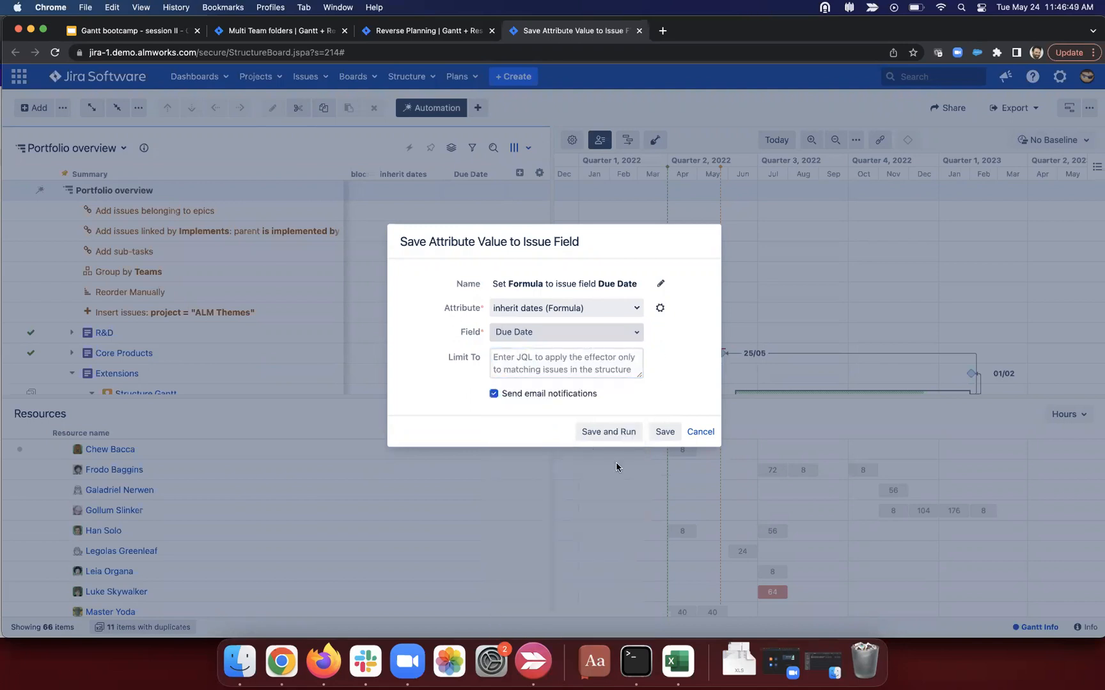
Step: Save and run the effector, applying only the GNT-9 and GNT-14 due date changes
left_click(622, 429)
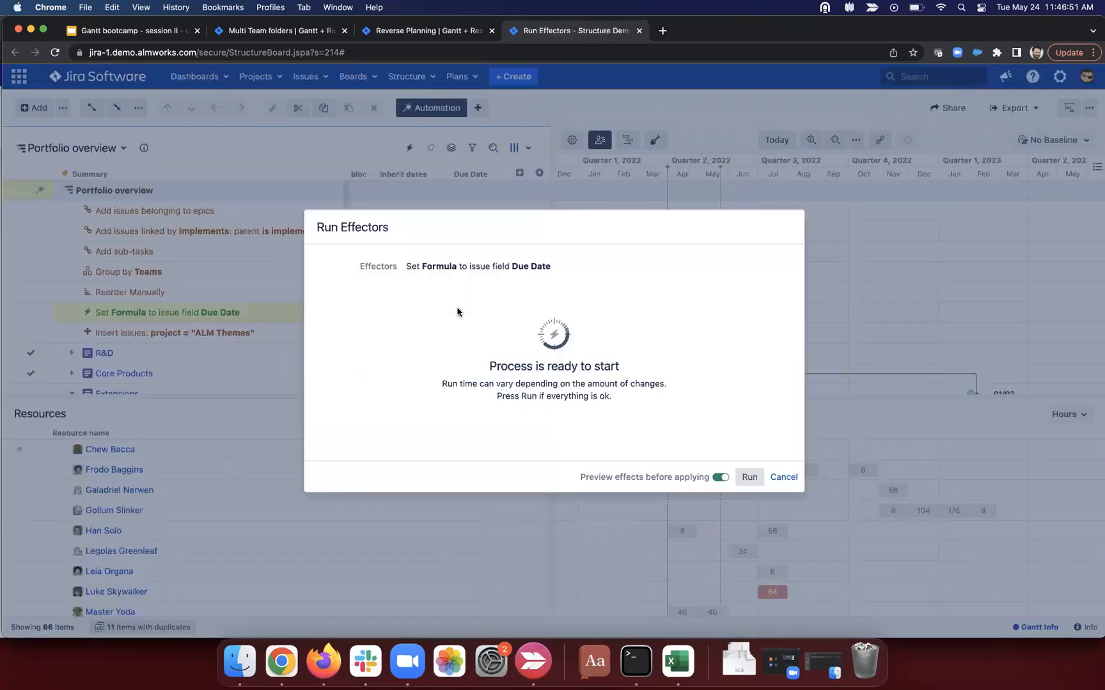
left_click(755, 478)
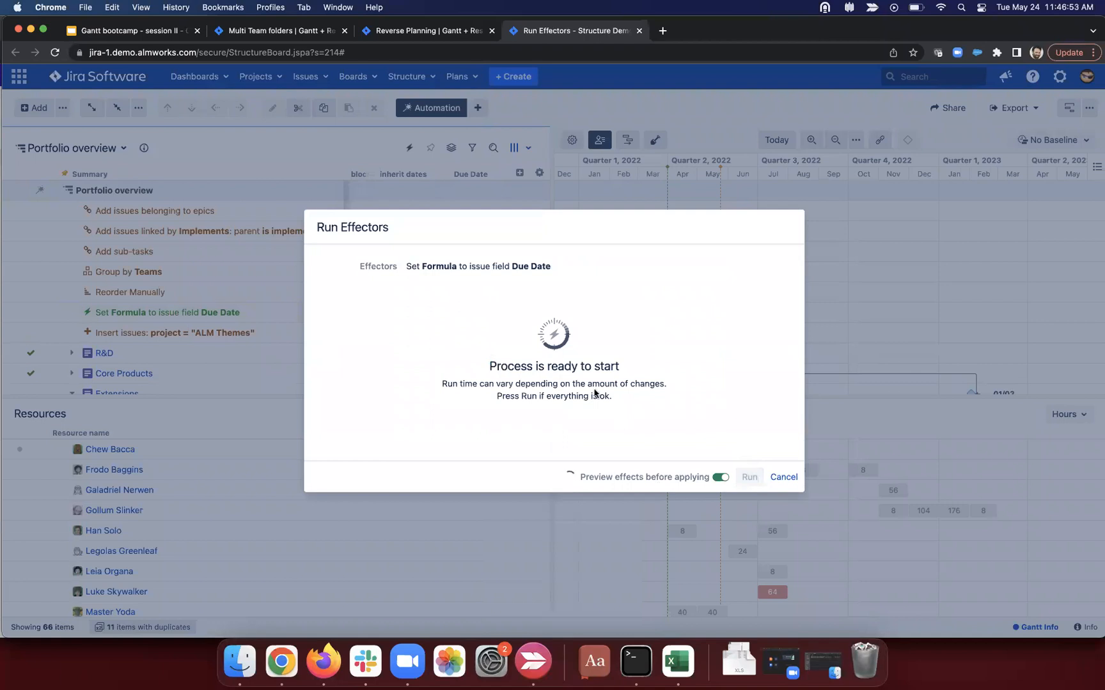
scroll(492, 355, "down", 3)
scroll(489, 350, "down", 2)
left_click_drag(414, 396, 589, 419)
left_click(589, 419)
left_click(327, 396)
left_click(327, 417)
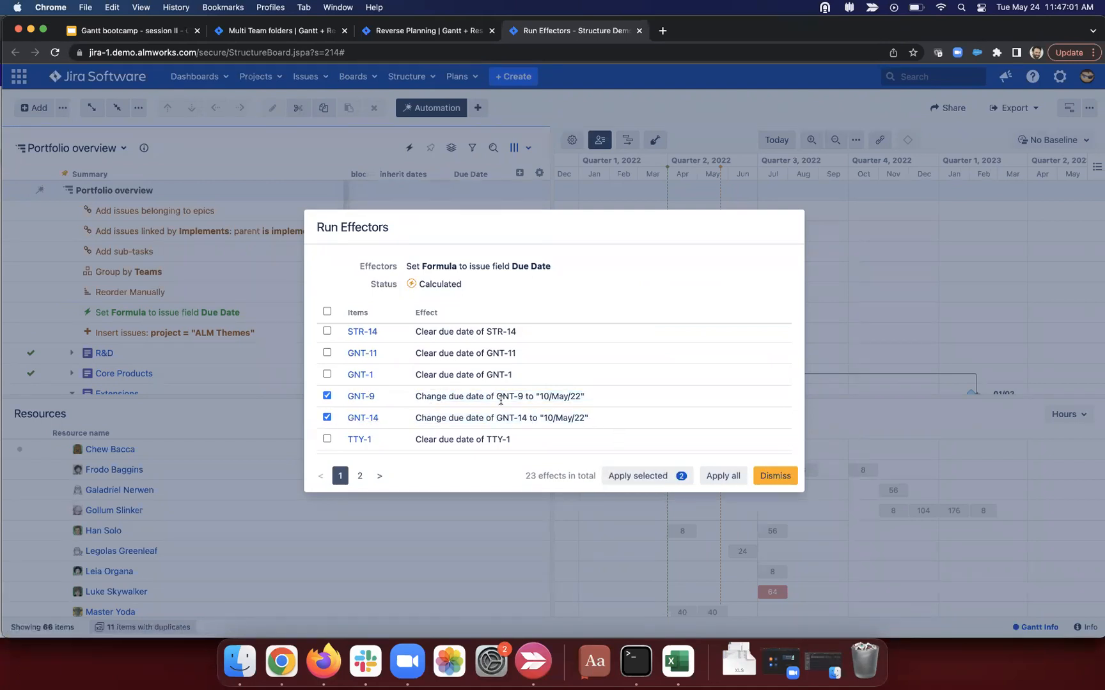
left_click(674, 471)
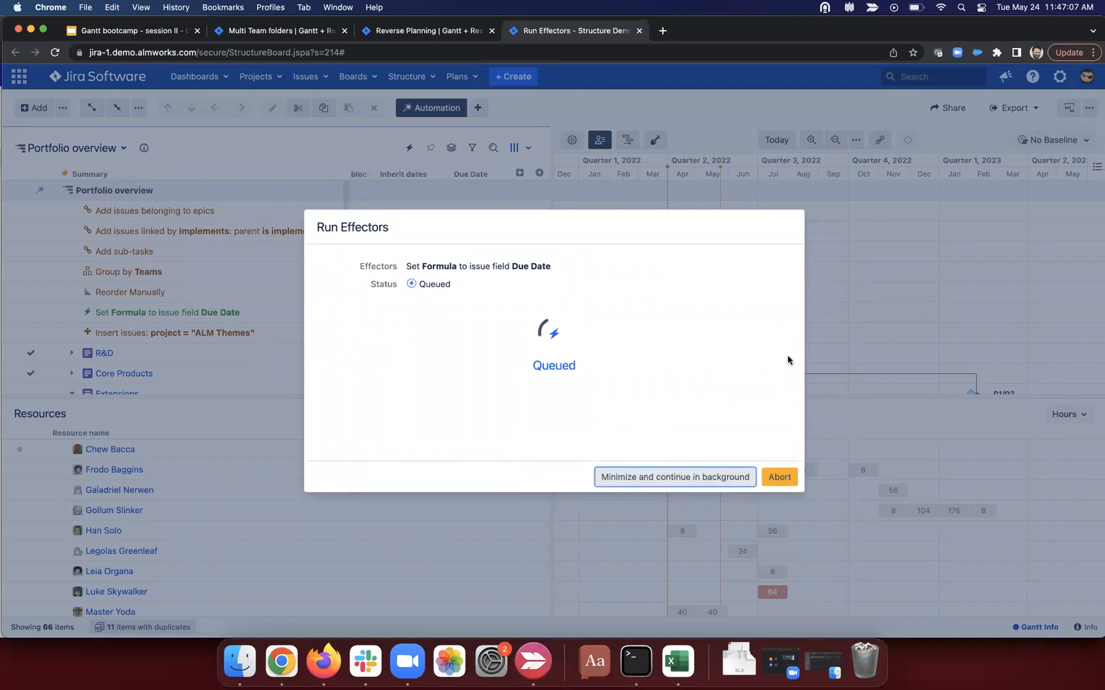
left_click(764, 476)
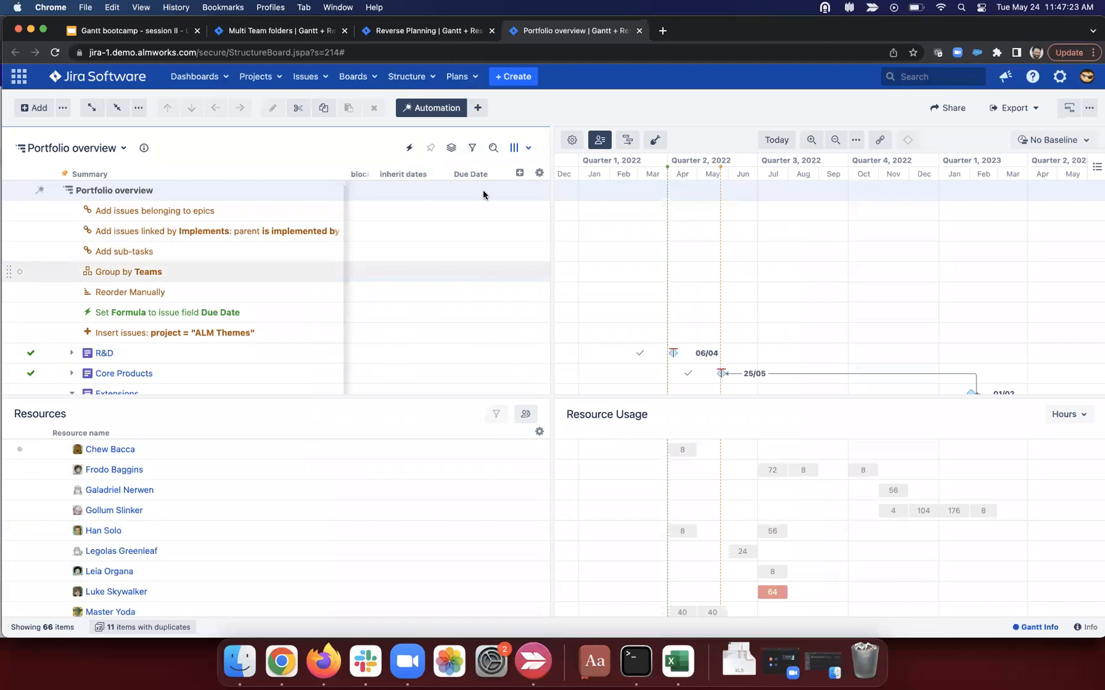
left_click(499, 174)
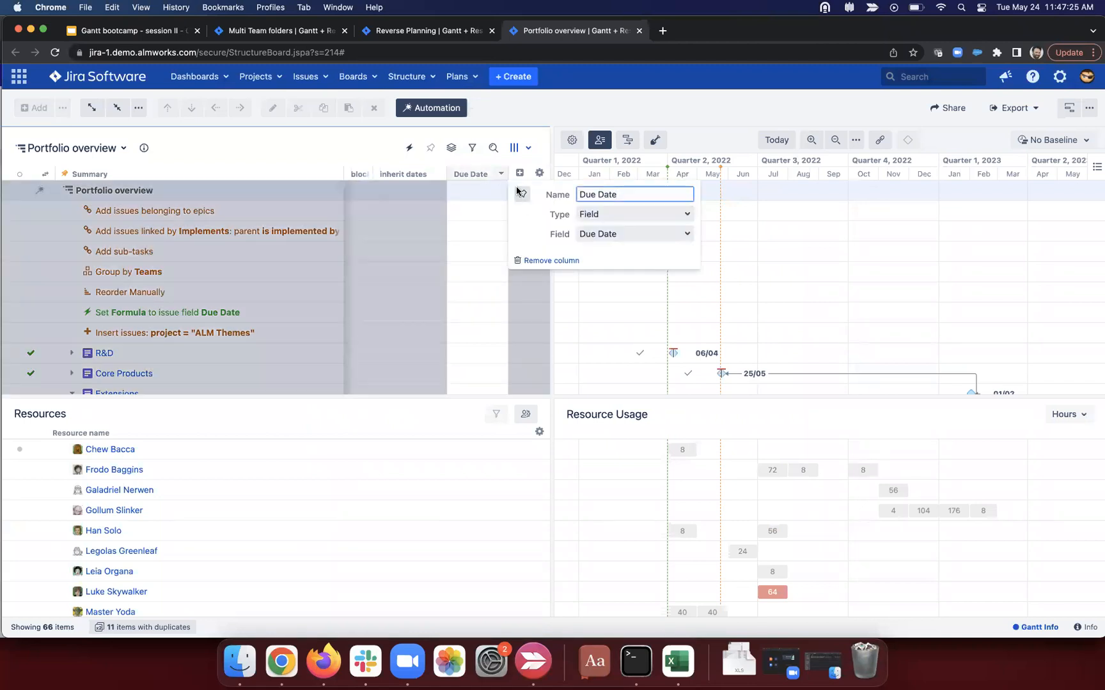
left_click(439, 174)
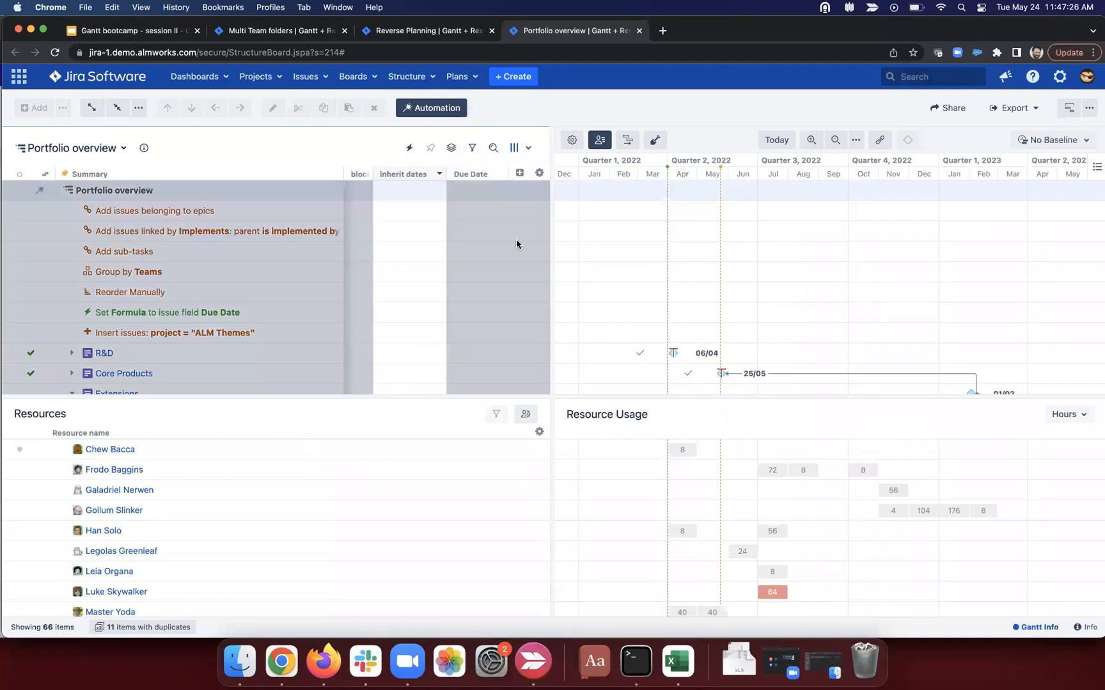
left_click(590, 234)
type("and !gantt_scheduling_error")
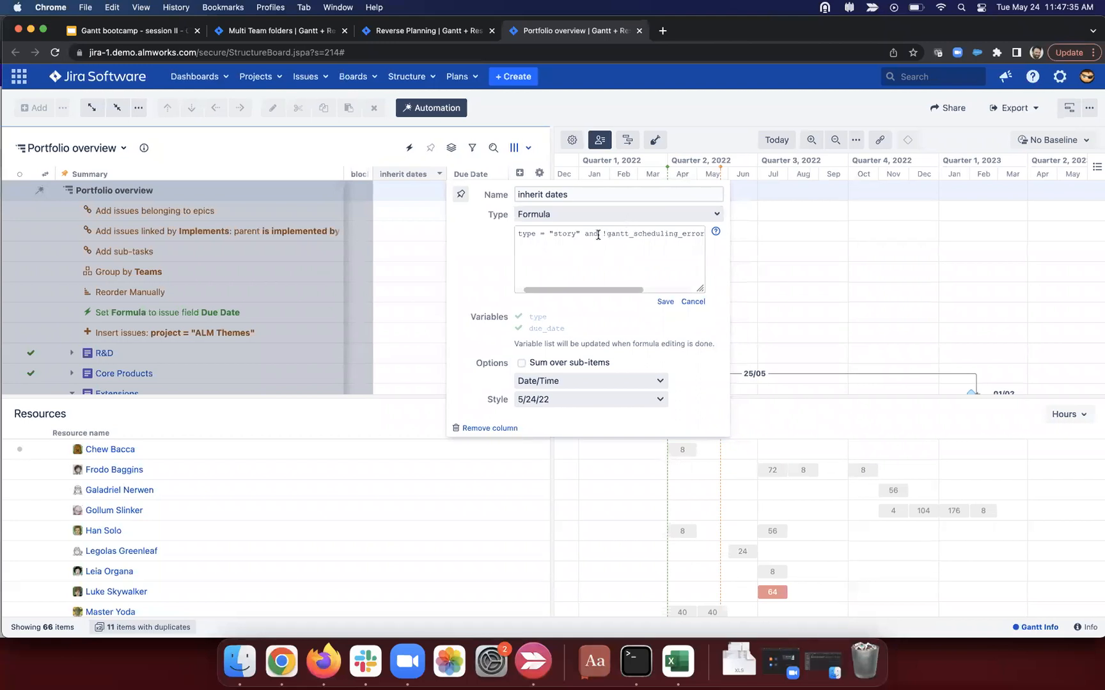
type(": Parent(due_")
left_click_drag(545, 233, 648, 234)
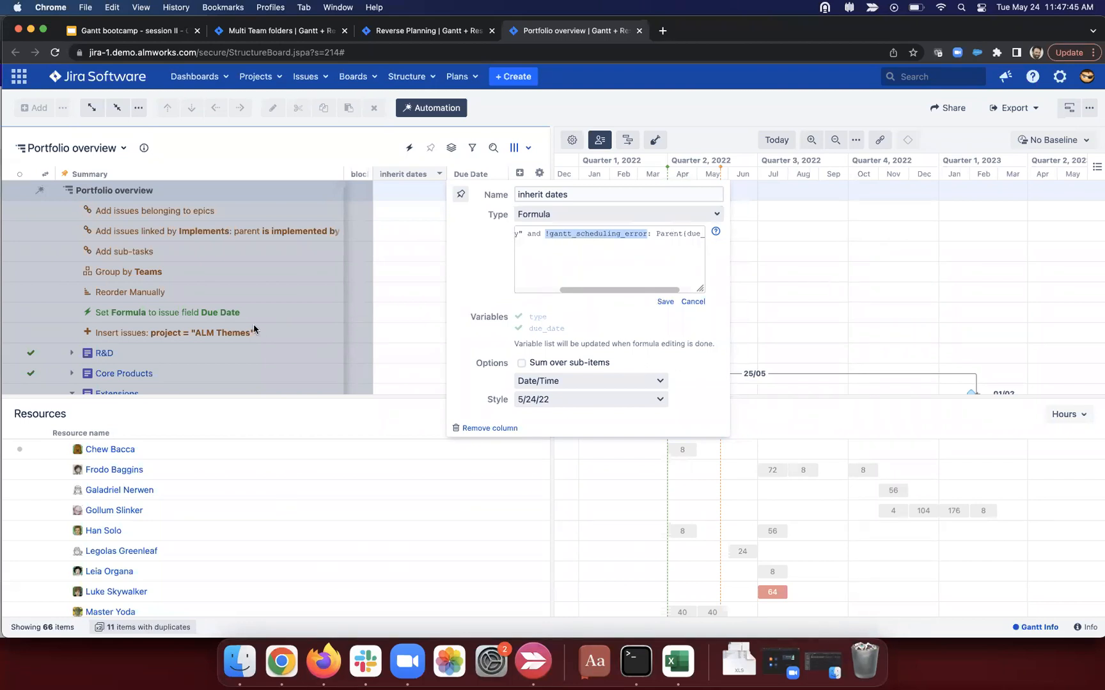
left_click(395, 278)
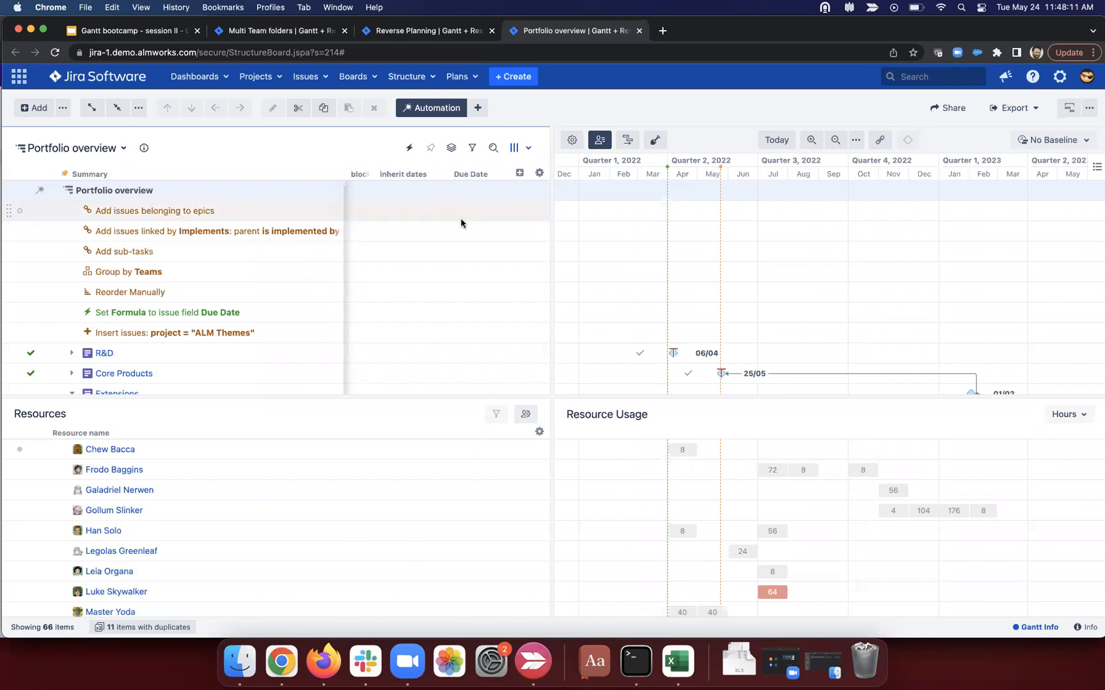
Step: Add the Priority column to the Portfolio overview grid by searching 'prior'
left_click(519, 173)
type("prior")
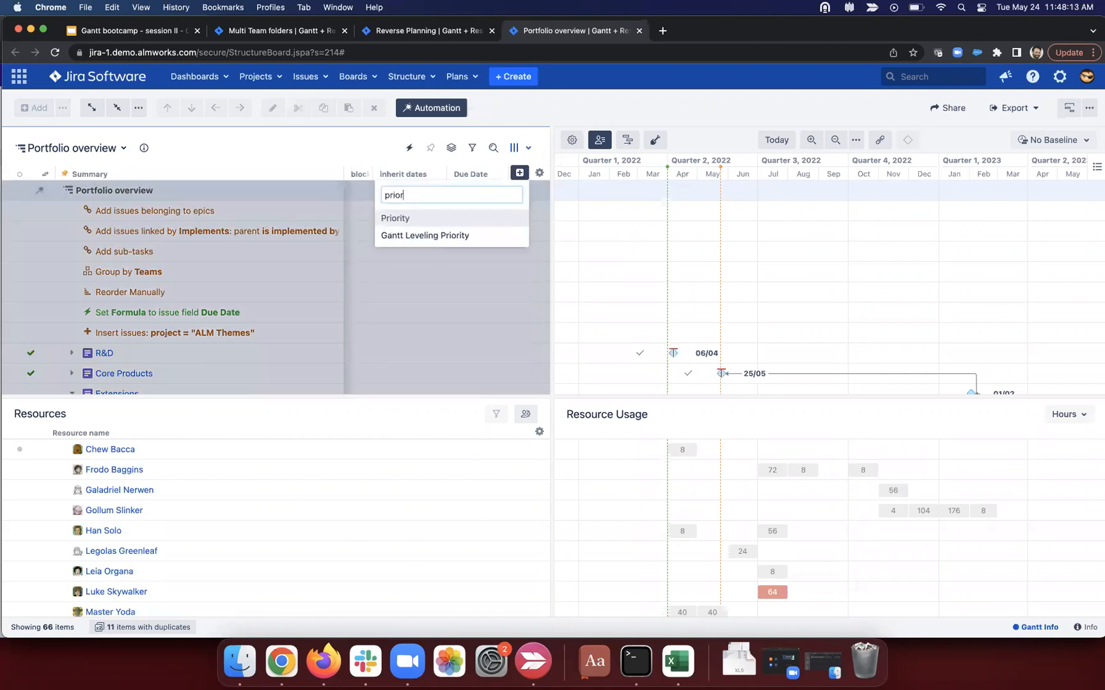
left_click(477, 218)
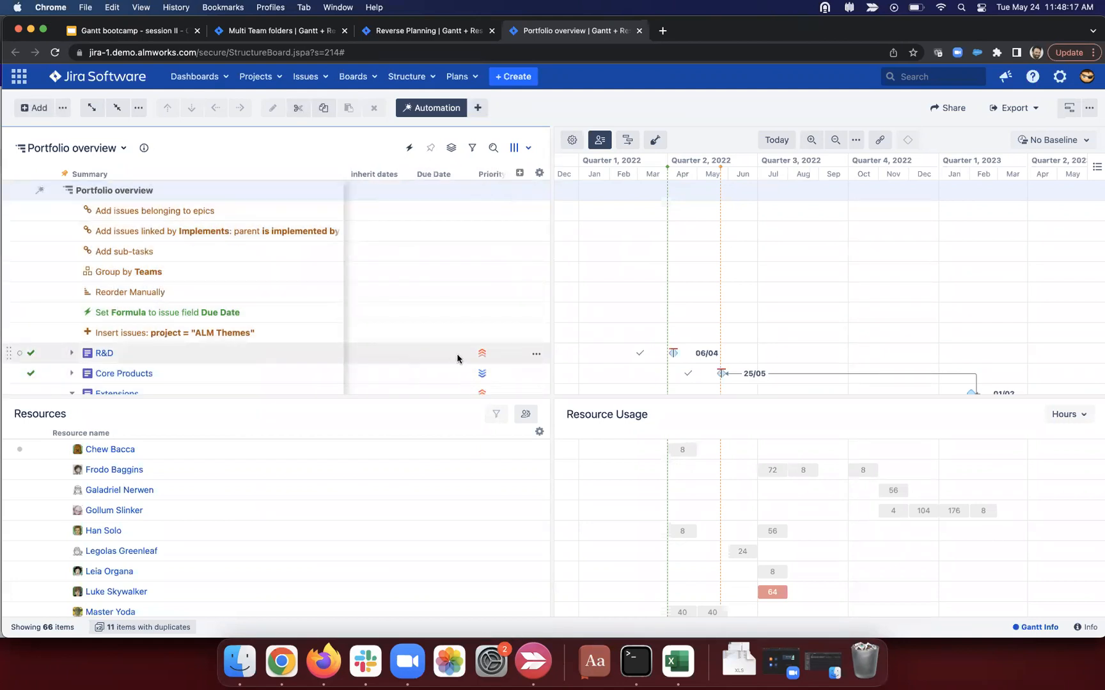
scroll(458, 358, "down", 2)
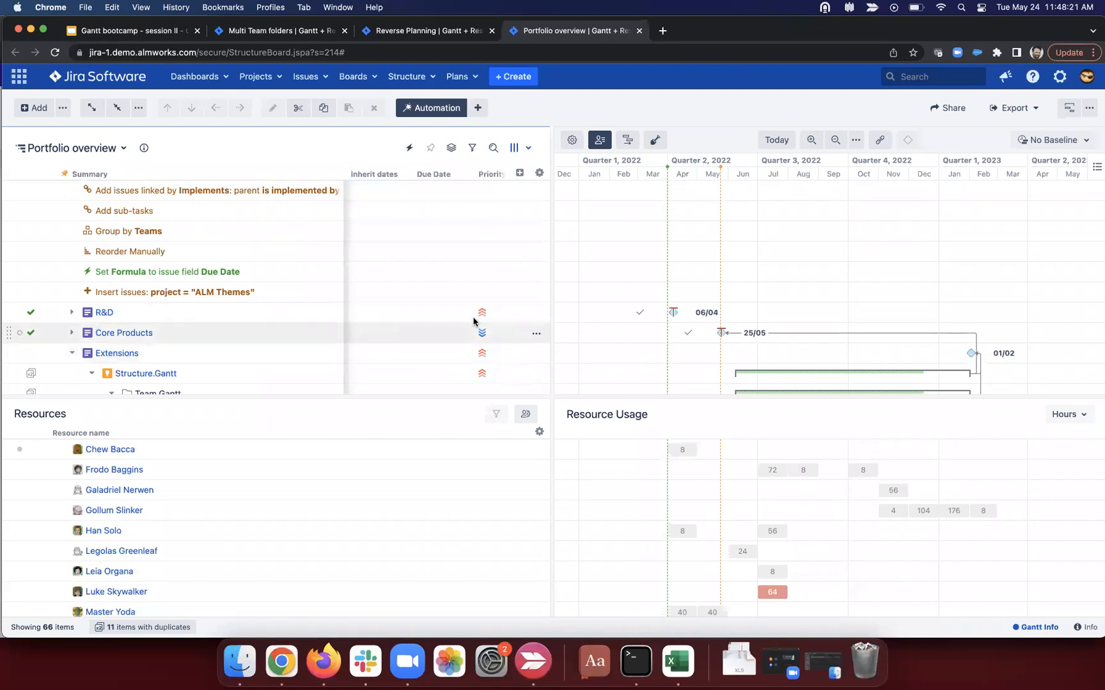
Step: In the Default Gantt configuration's Resources settings, switch Leveling Priority to Formula
left_click(571, 137)
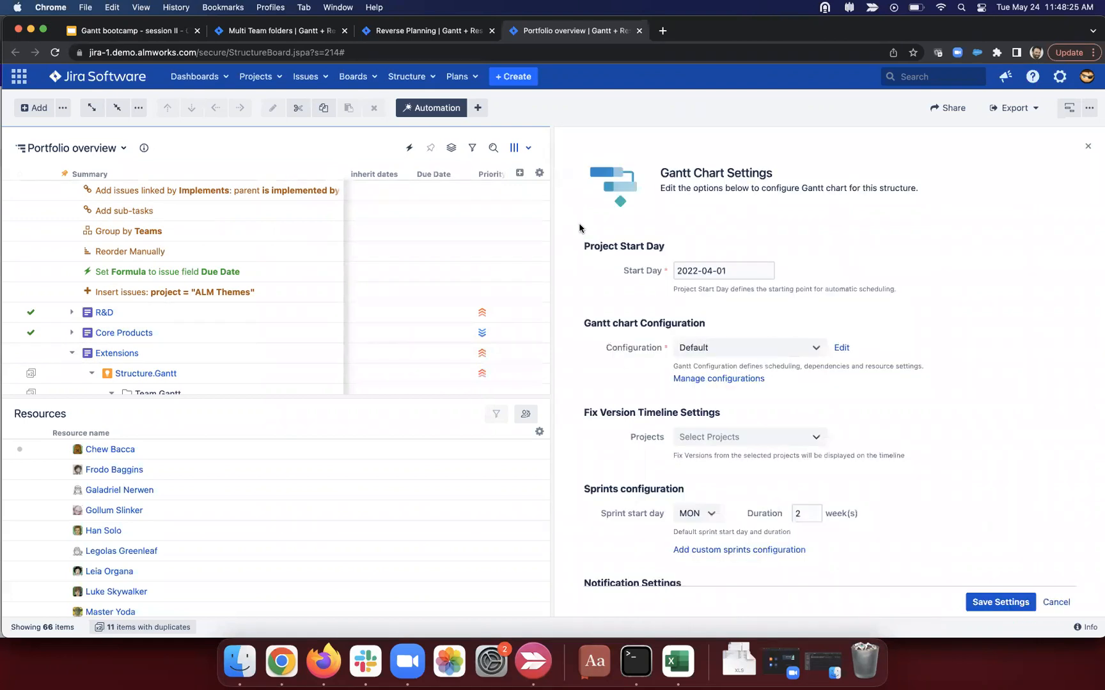
left_click(843, 349)
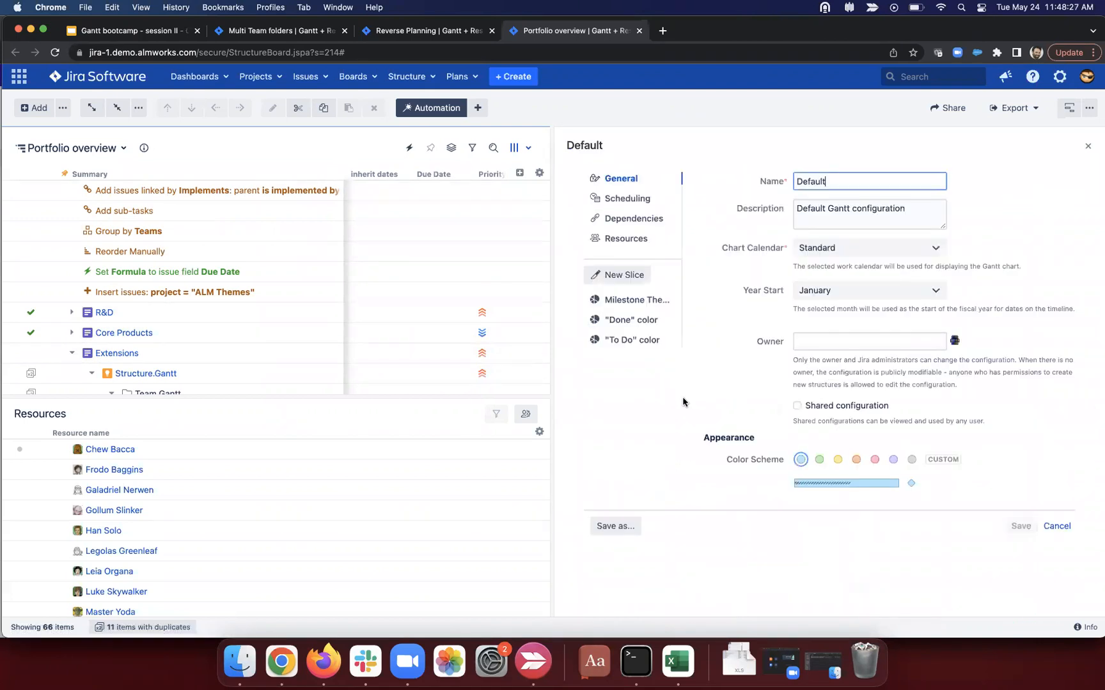
left_click(626, 237)
scroll(700, 428, "down", 2)
left_click(848, 535)
type("prio")
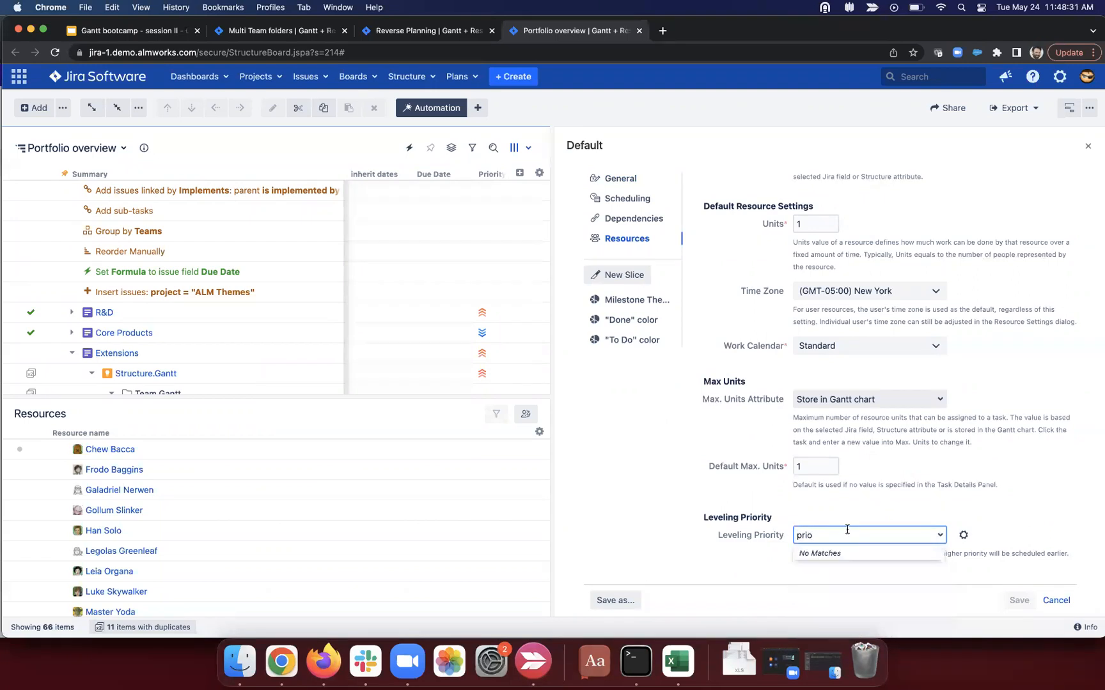
double_click(813, 535)
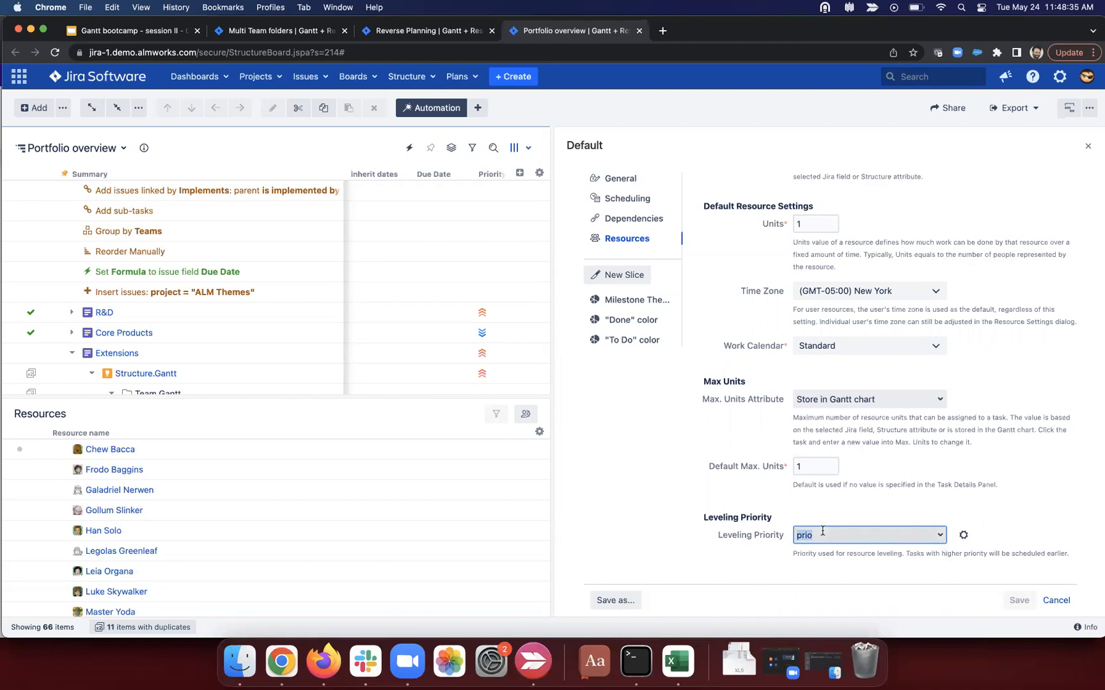
type("form")
left_click(965, 540)
scroll(927, 530, "down", 1)
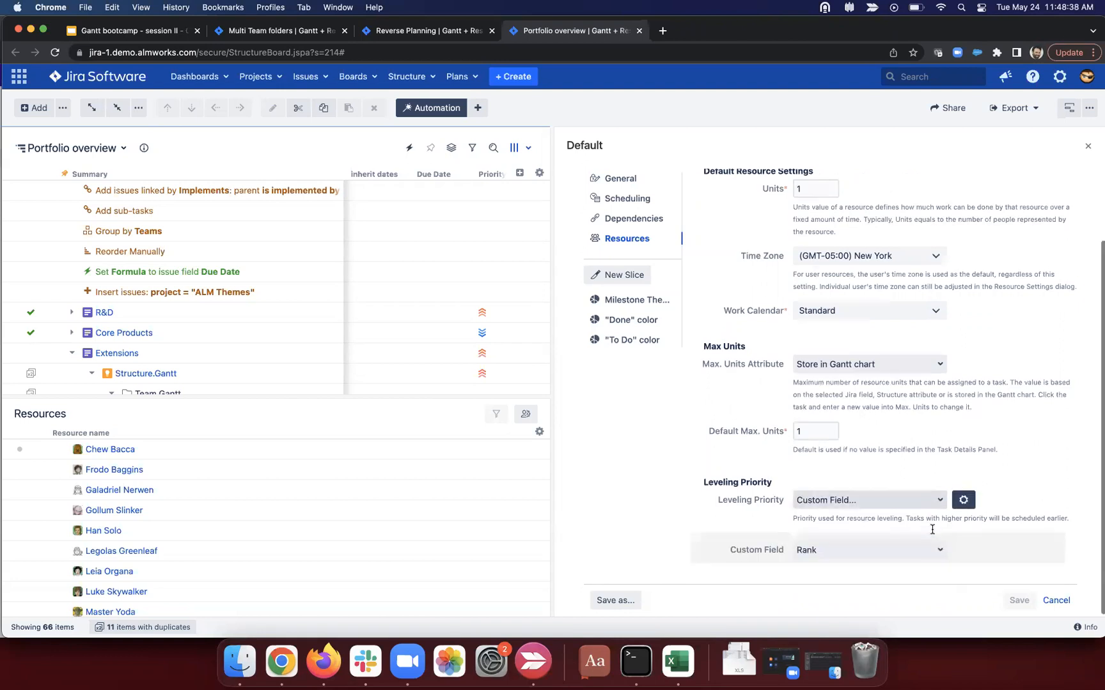
left_click(880, 500)
type("form")
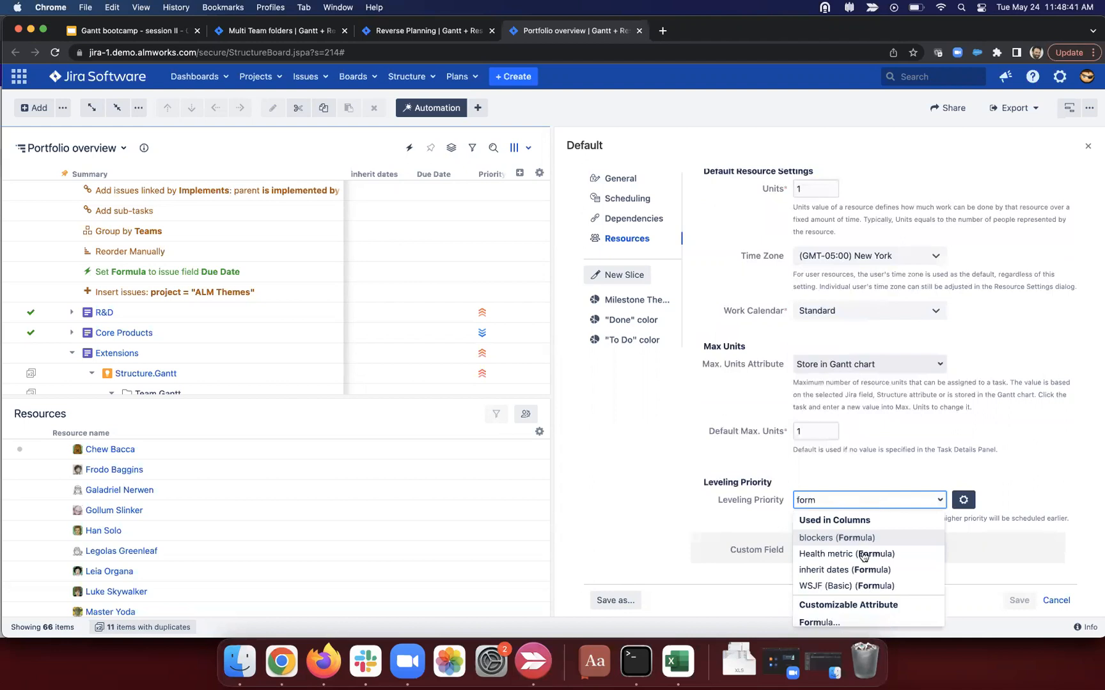
left_click(856, 625)
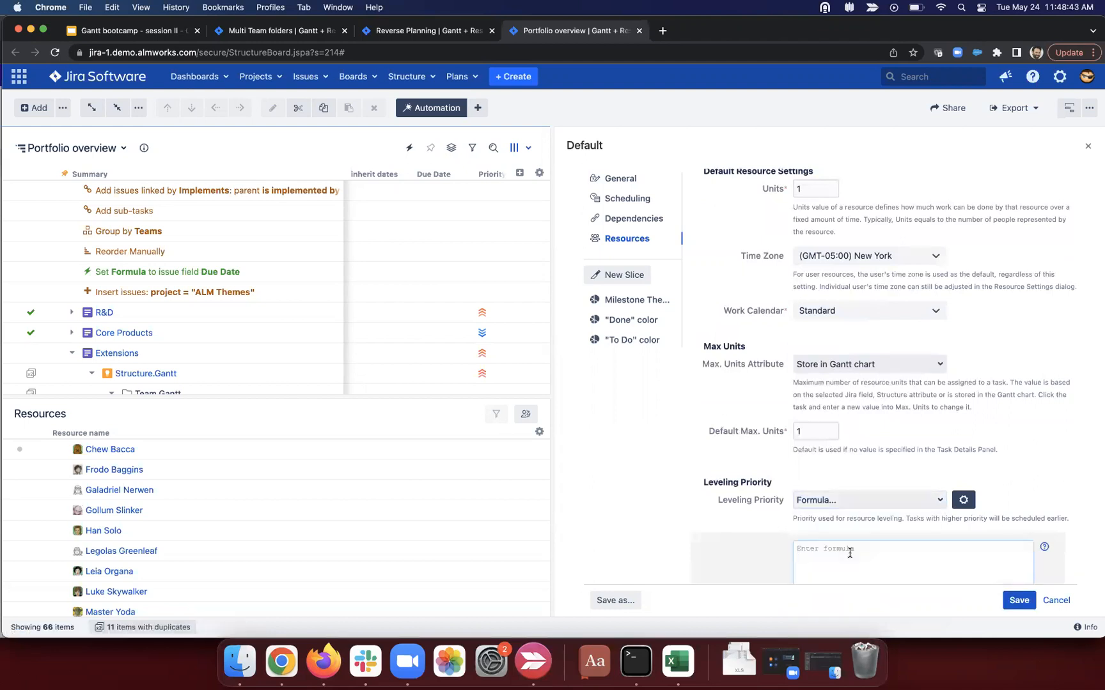
Step: Enter the leveling priority formula CASE(priority; "high"; 10; "low"; 5) and save it
type("CASE (priotrity;")
key("Return")
type("\"high\"; 10;")
key("Return")
type("\"low\"; 5")
left_click(727, 496)
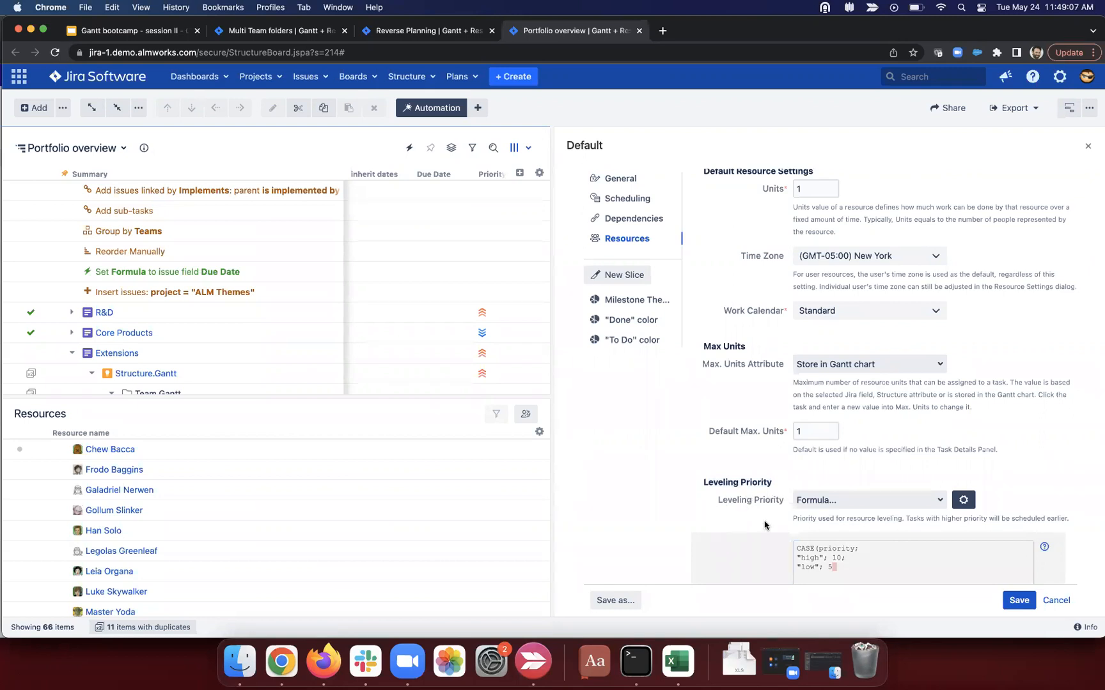
left_click_drag(817, 557, 789, 562)
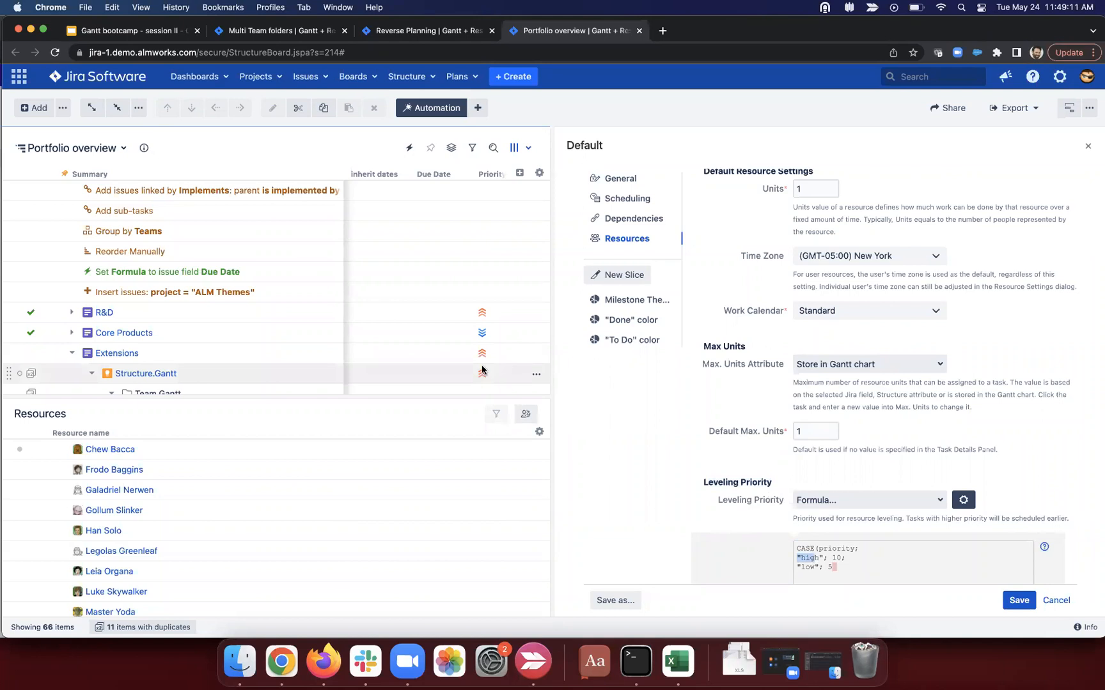
left_click(840, 564)
type(")")
scroll(968, 587, "down", 2)
left_click(994, 531)
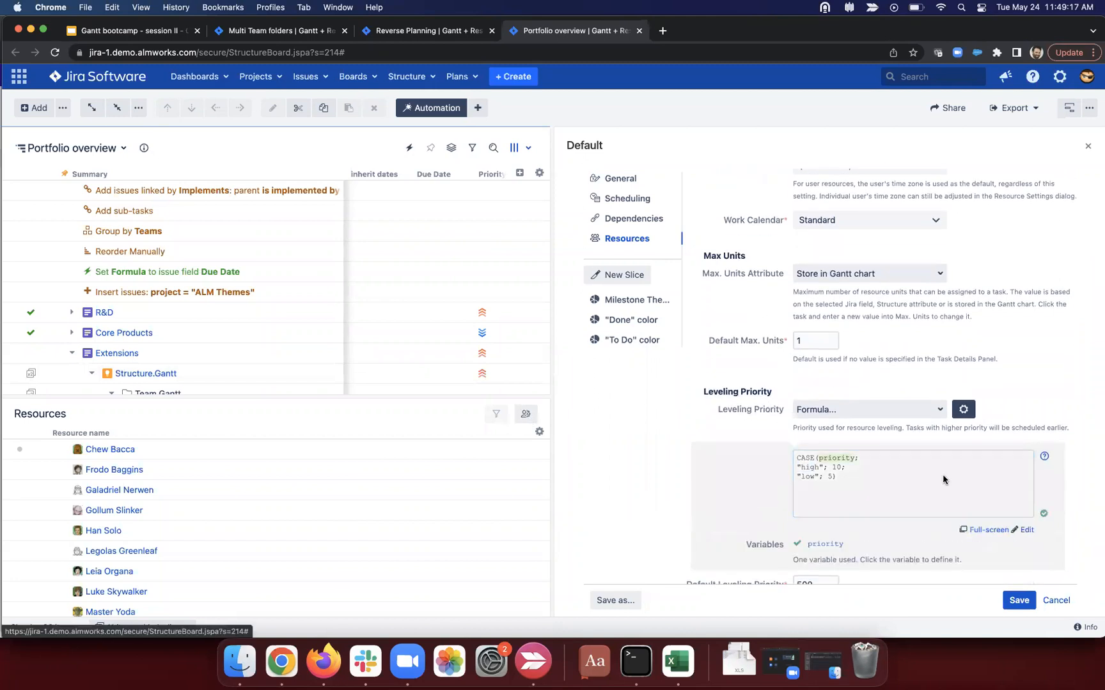
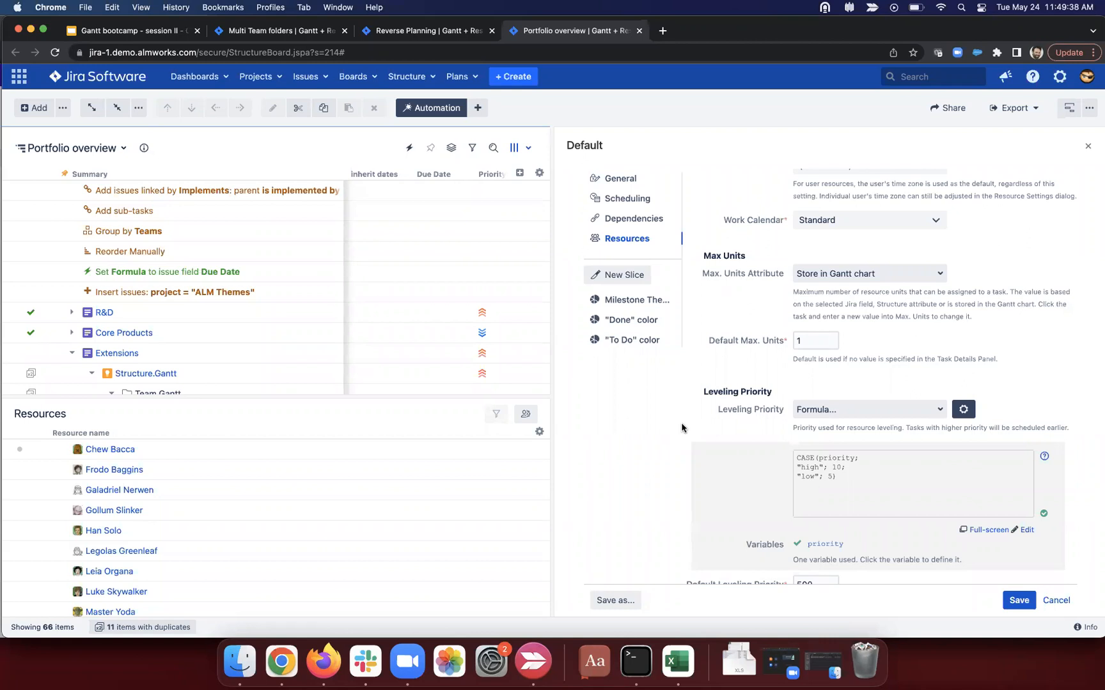
Step: Search the column list for 'epic rank' and close it without adding a column
left_click(519, 173)
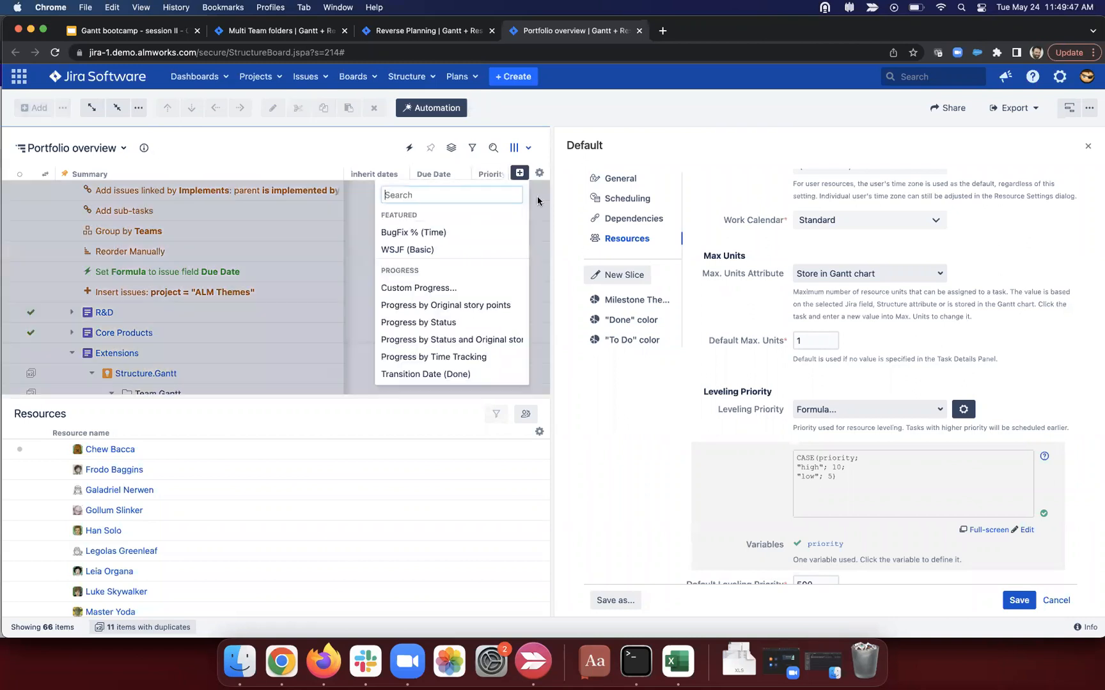
type("epic")
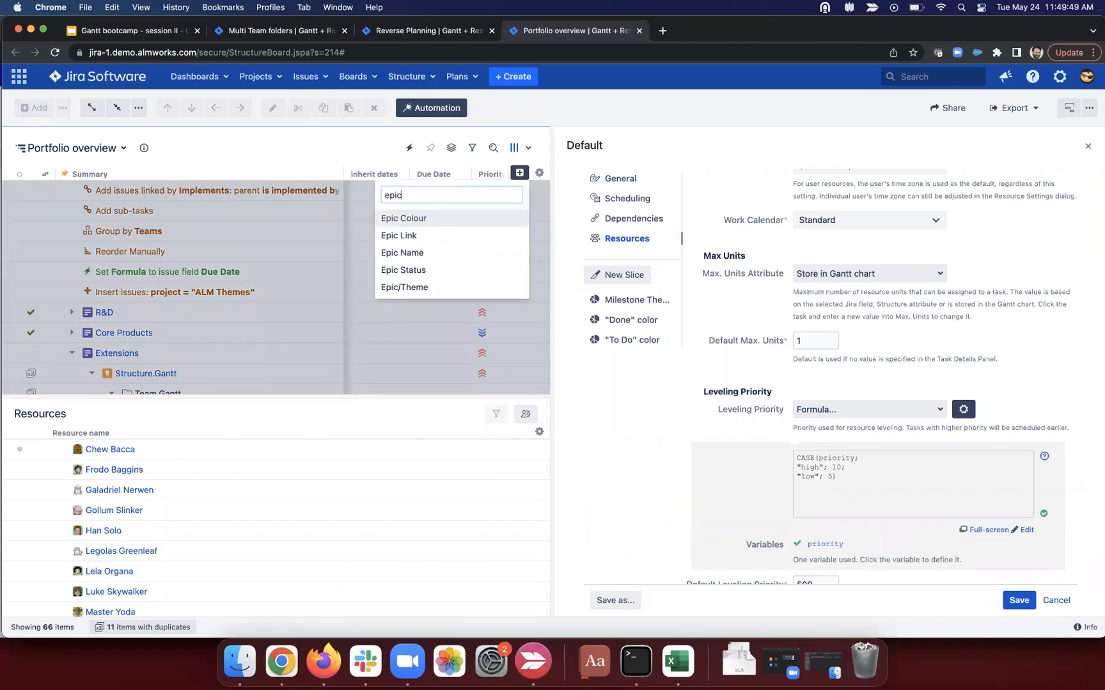
type(" rank")
key("BackSpace")
key("BackSpace")
key("BackSpace")
key("BackSpace")
key("BackSpace")
key("BackSpace")
key("BackSpace")
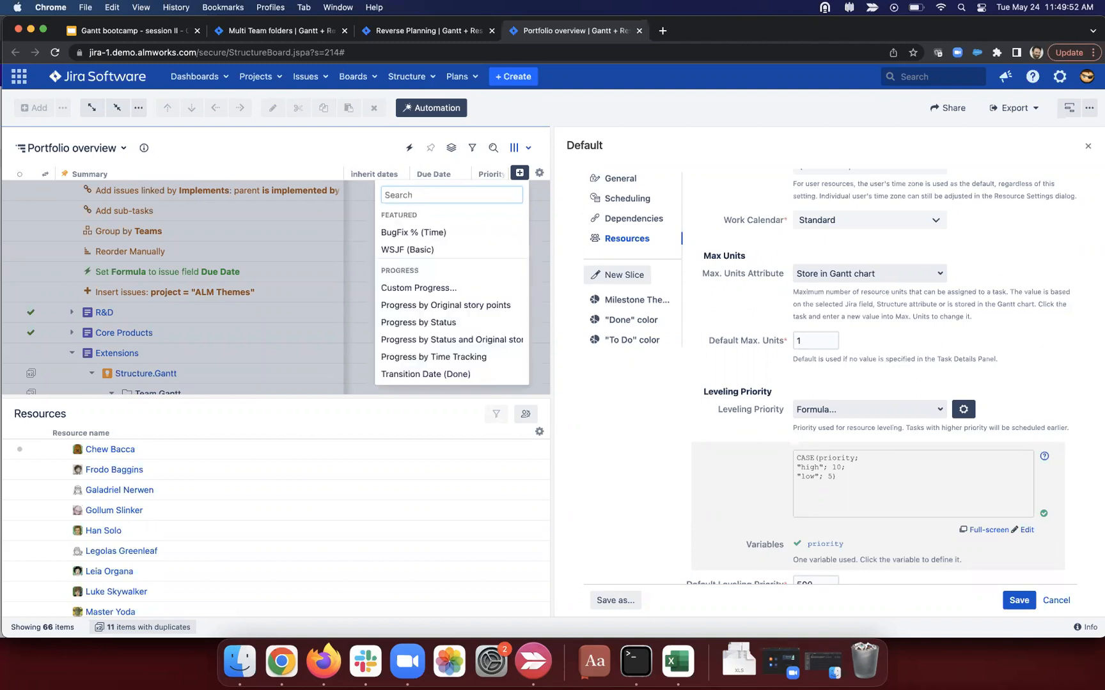
left_click(359, 147)
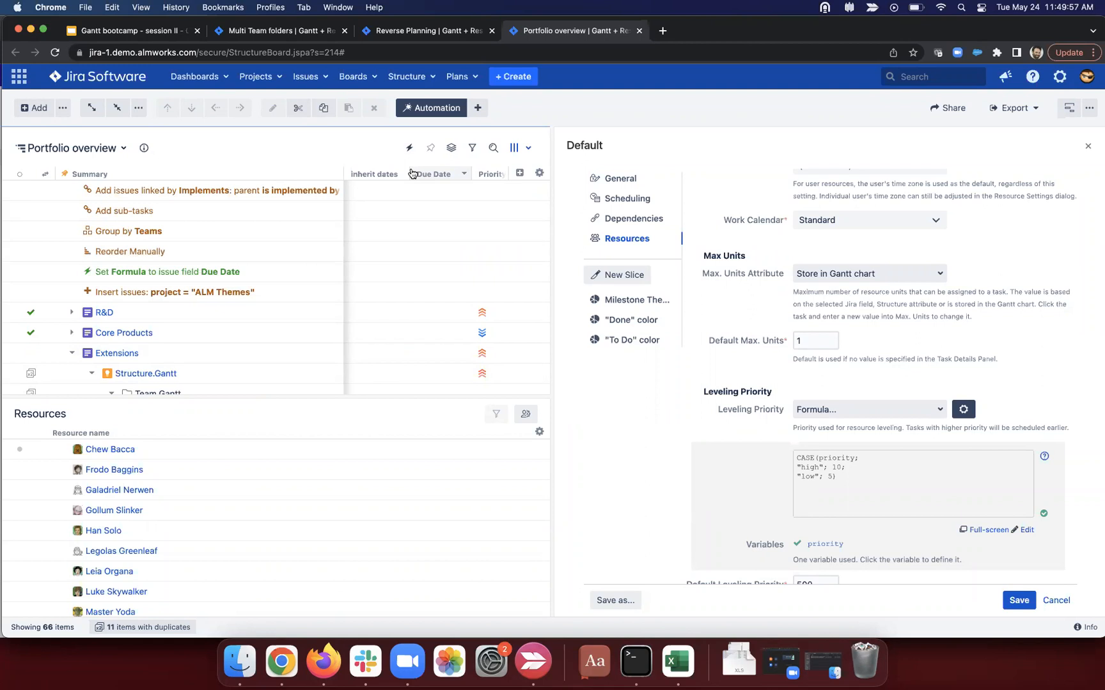
Step: Change Leveling Priority from Formula to Rank and save the Default configuration settings
left_click(873, 398)
type("rank")
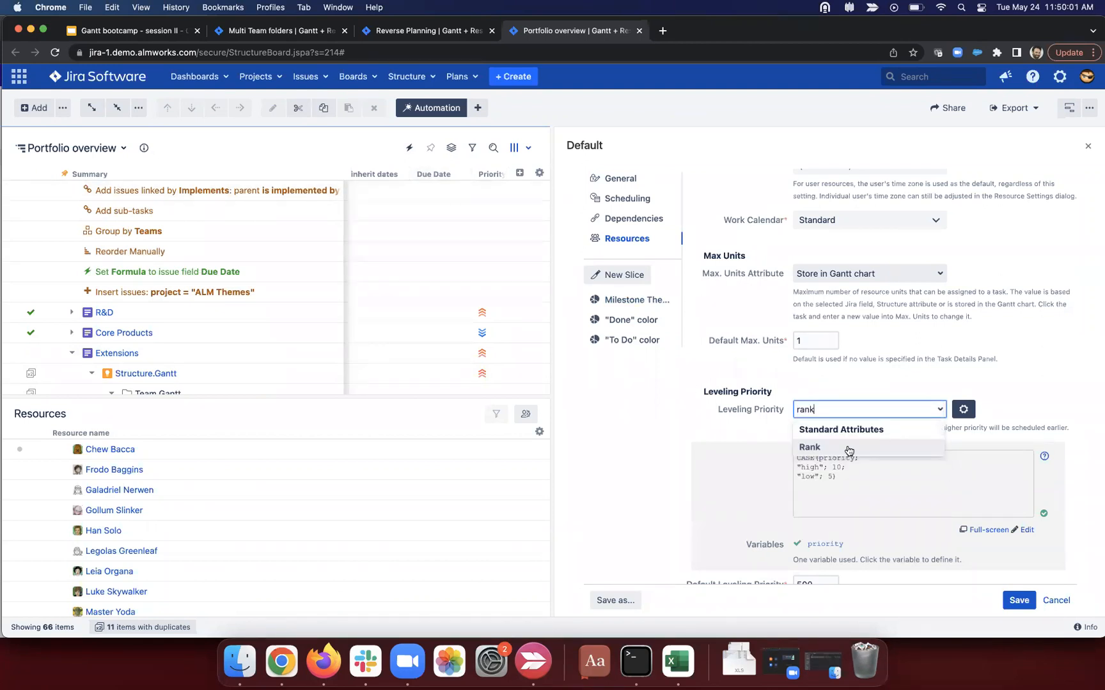
left_click(849, 452)
left_click(838, 513)
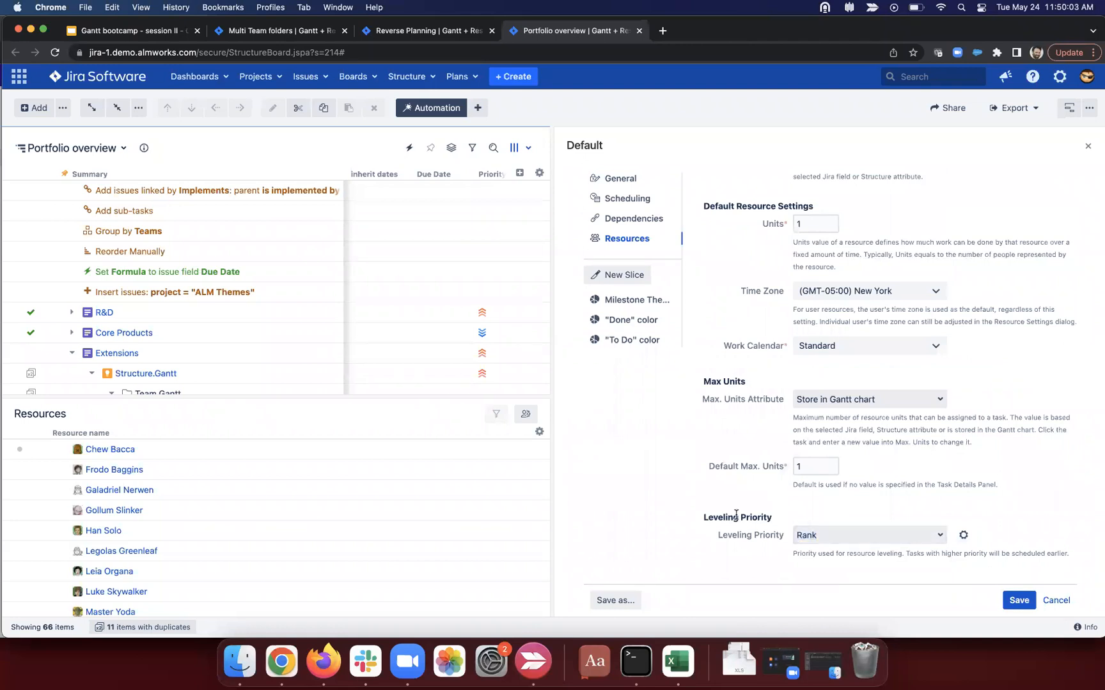
left_click(1018, 600)
left_click(997, 601)
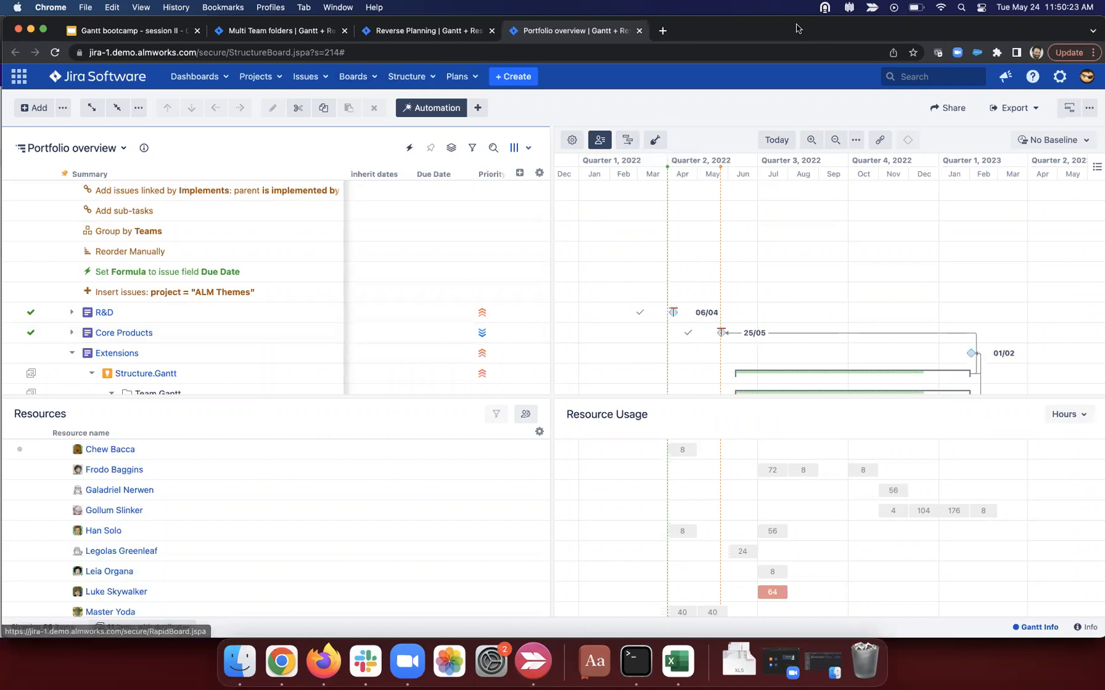
Step: On the Reverse Planning board, select Banking app ver. 1.1 and inspect its Gantt bar's scheduling card
left_click_drag(877, 20, 877, 73)
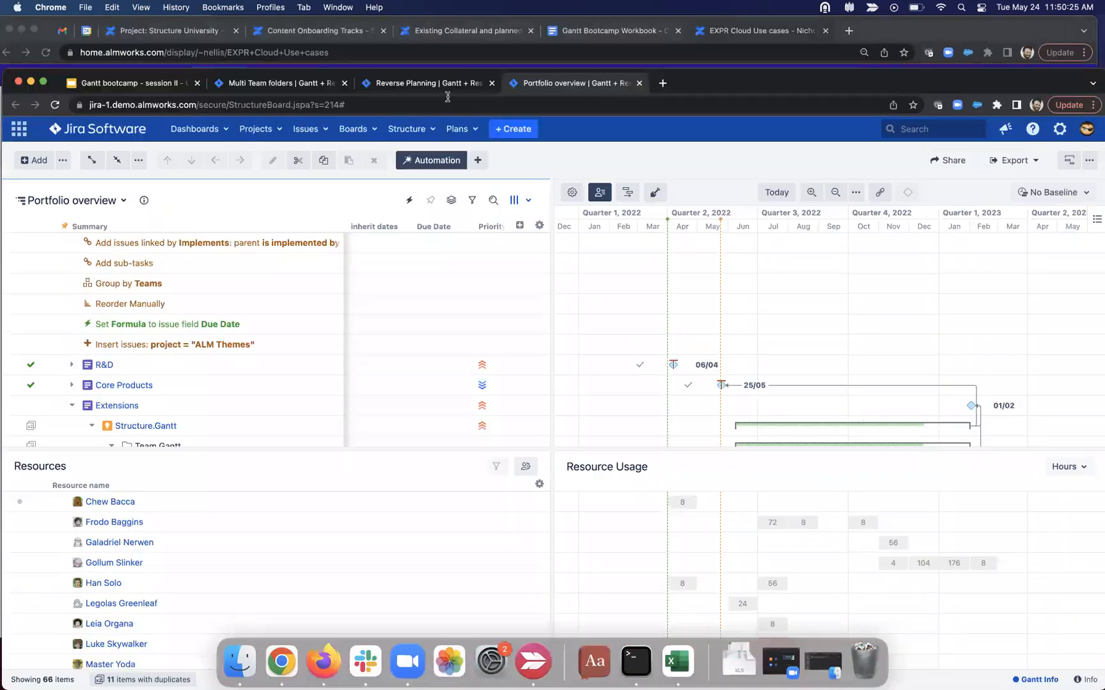
left_click(444, 81)
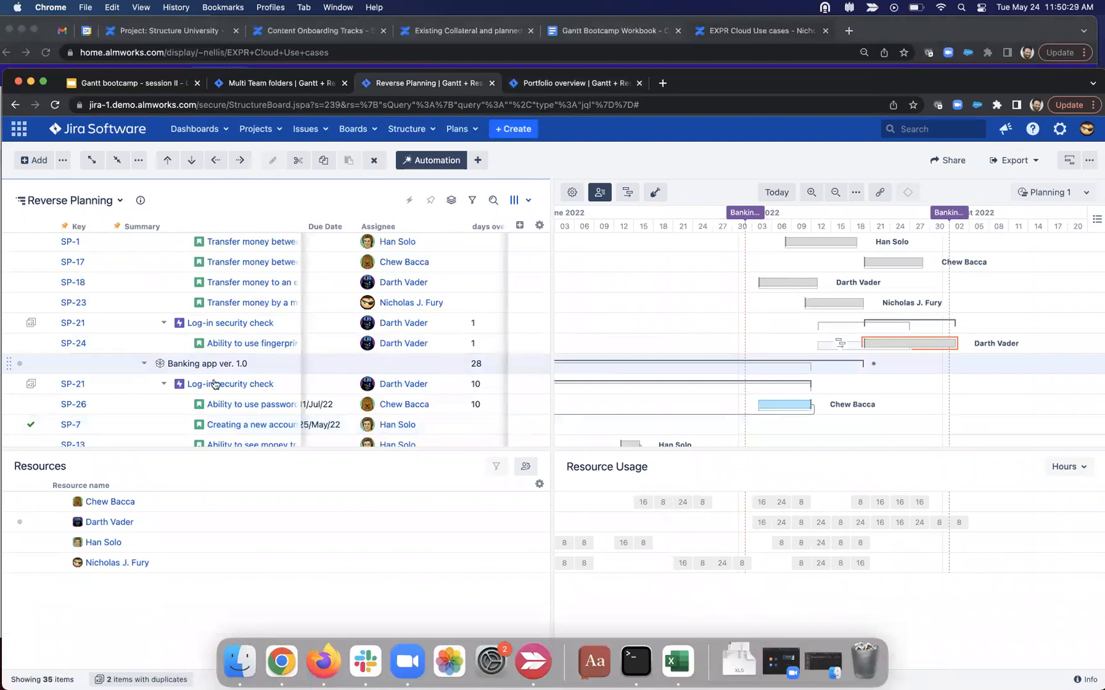
left_click_drag(253, 364, 144, 370)
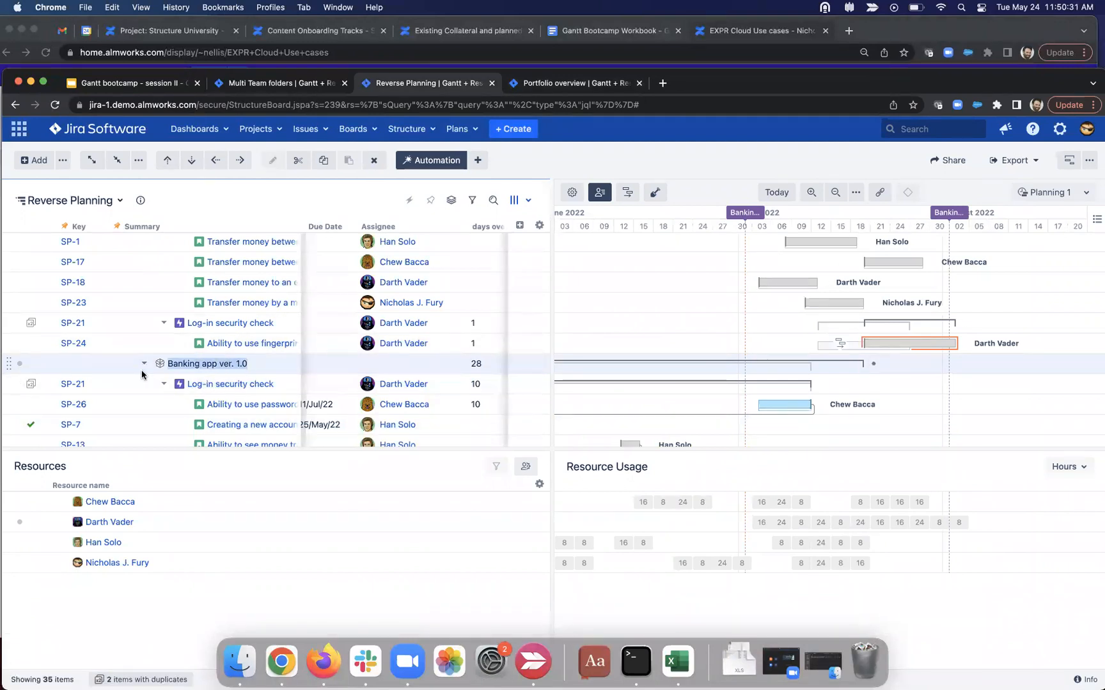
scroll(166, 368, "up", 5)
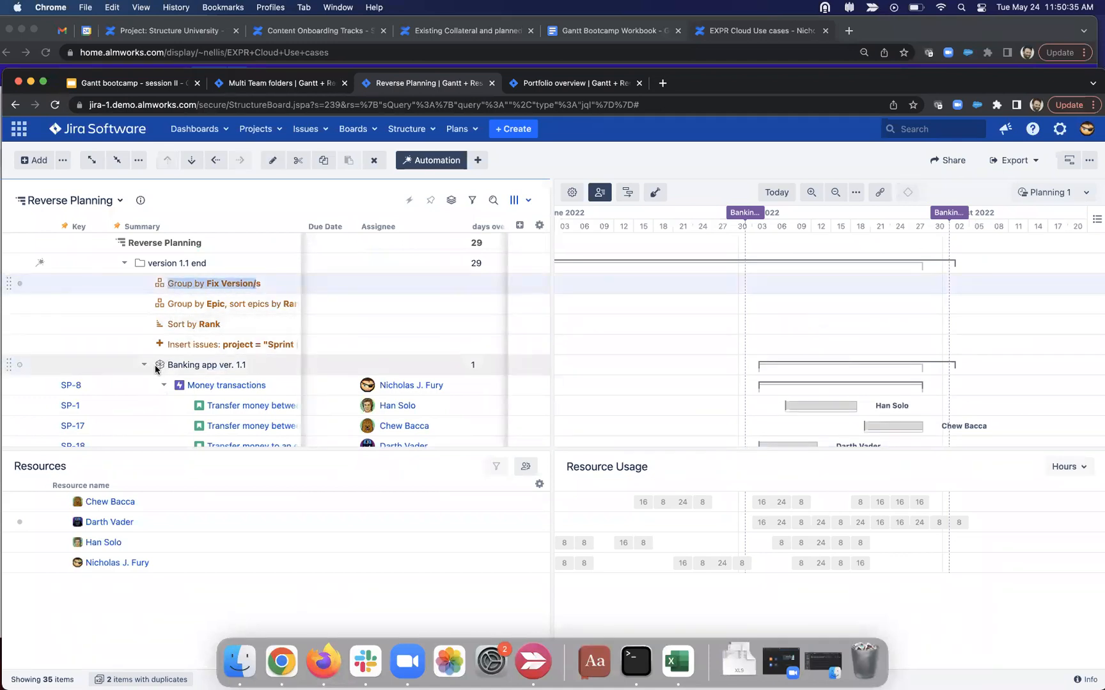
left_click(257, 366)
left_click(257, 366)
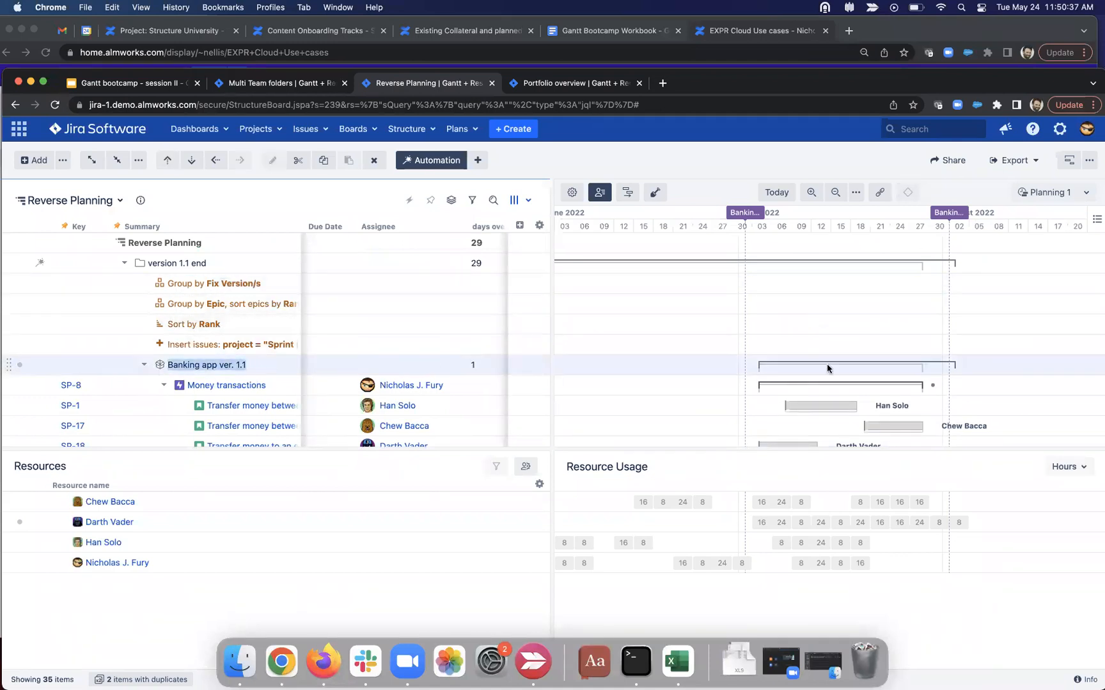
left_click(845, 367)
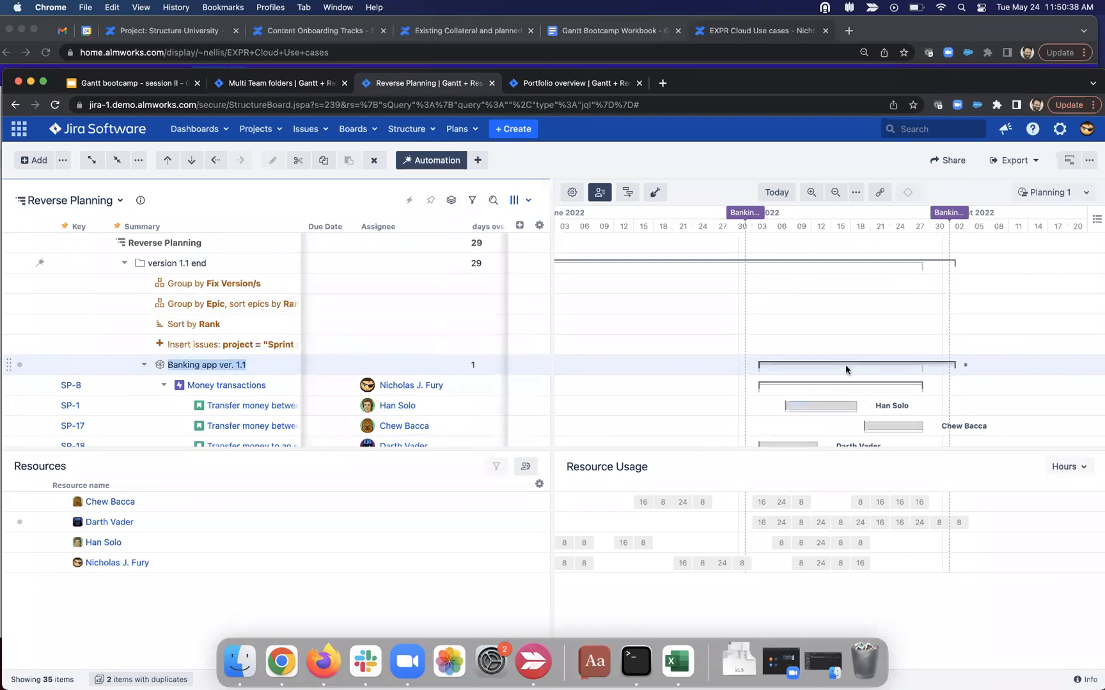
left_click(910, 193)
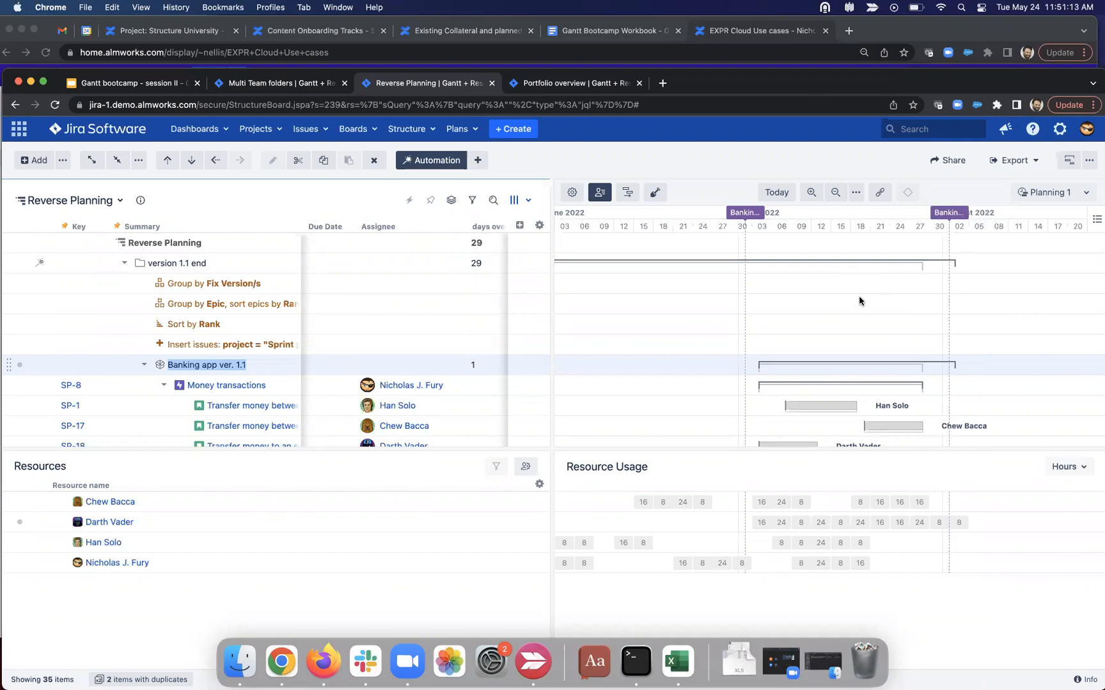
Step: Add the Σ Remaining Estimate column to the Reverse Planning board via a 'remain' search
left_click(520, 227)
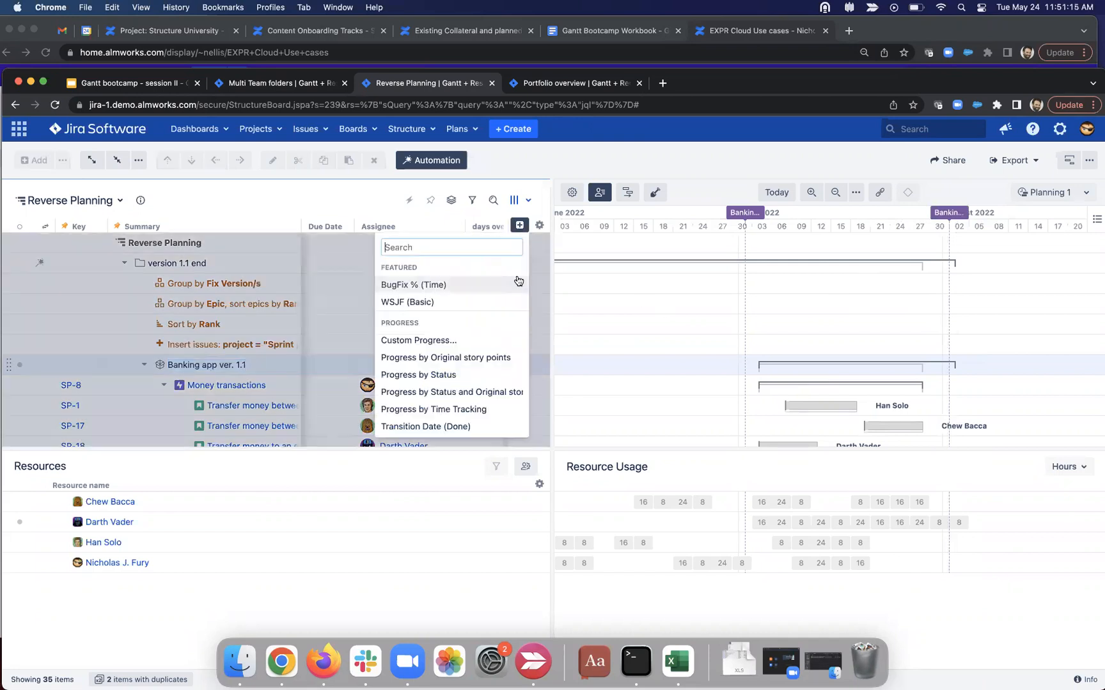
type("remain")
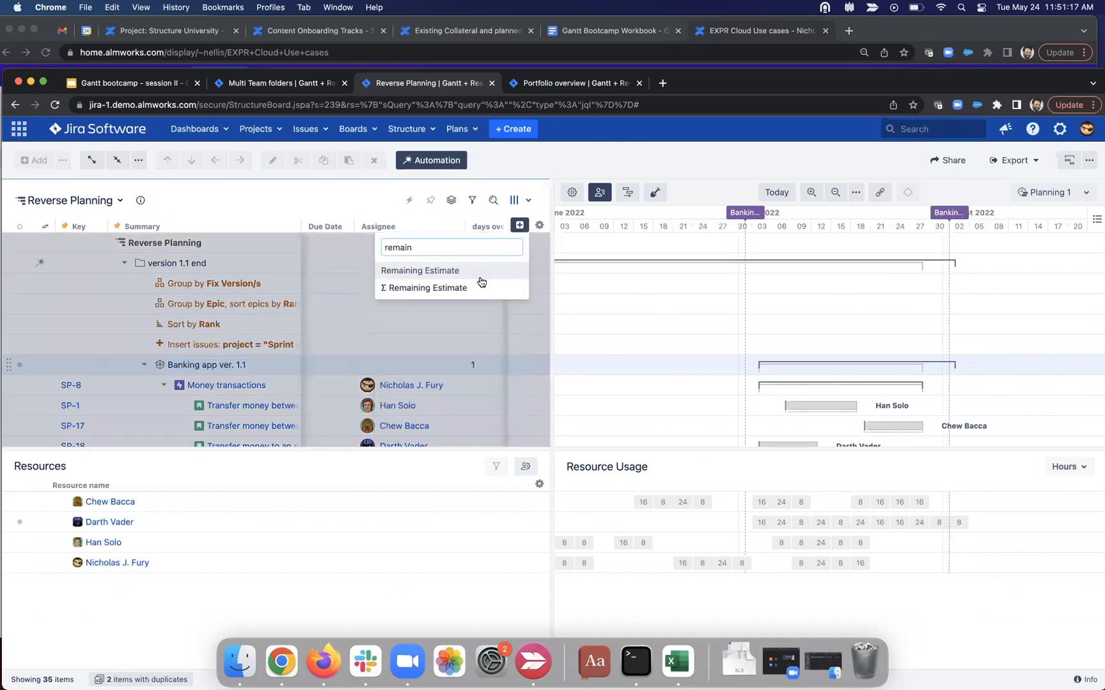
left_click(468, 291)
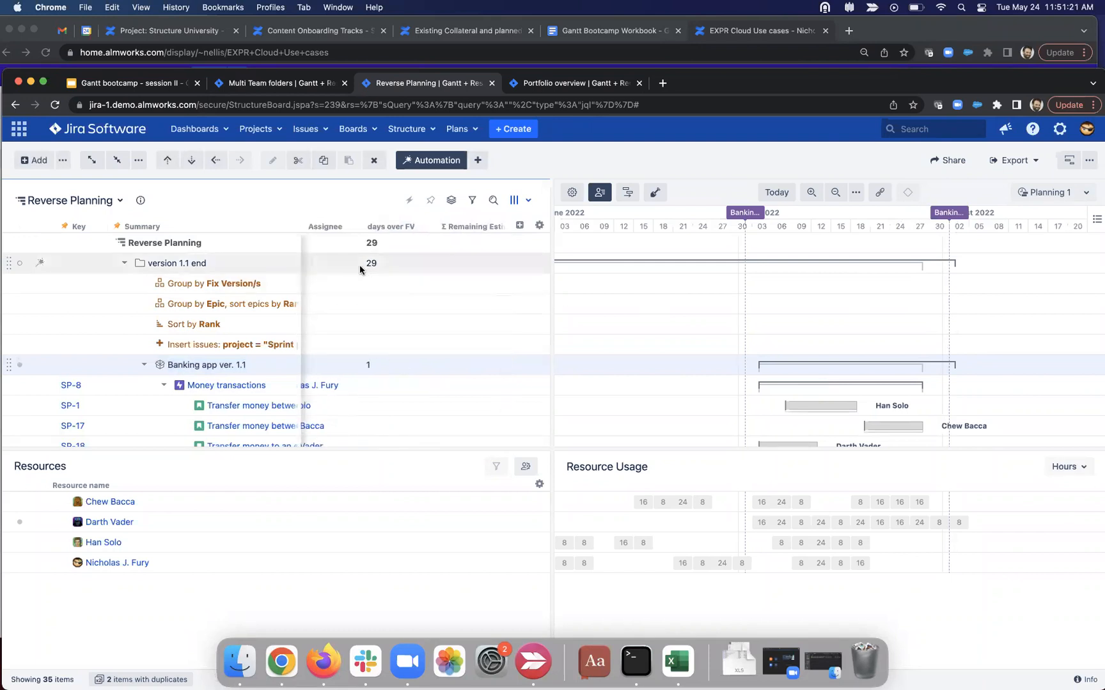
scroll(380, 320, "down", 3)
scroll(383, 326, "down", 1)
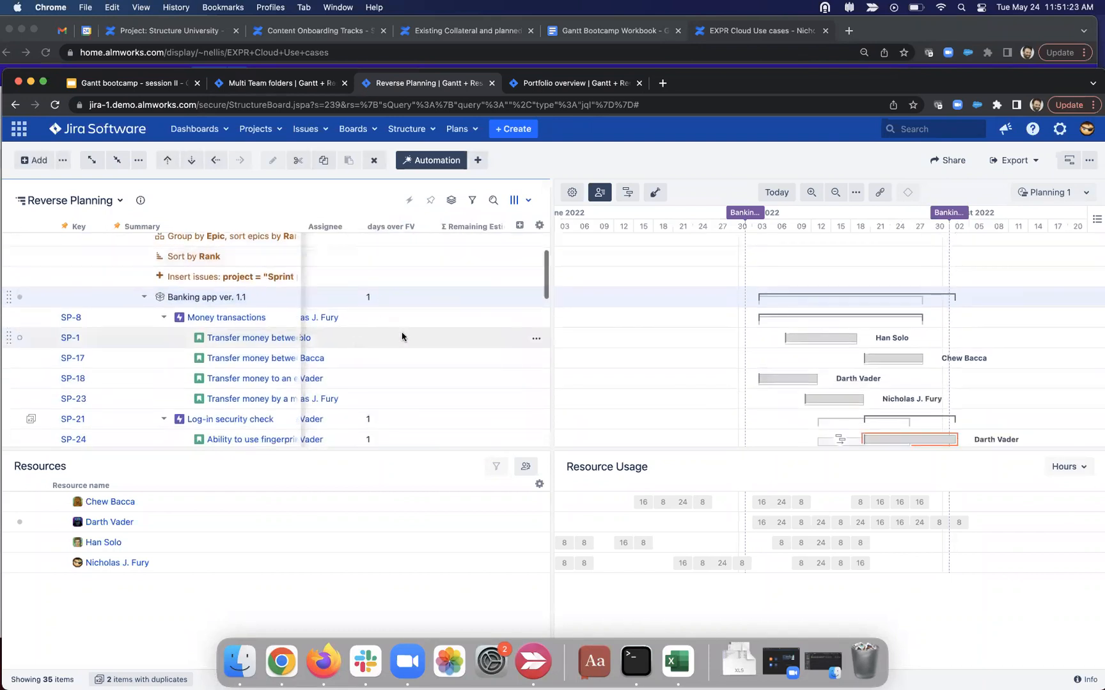
scroll(416, 326, "down", 3)
scroll(443, 357, "down", 10)
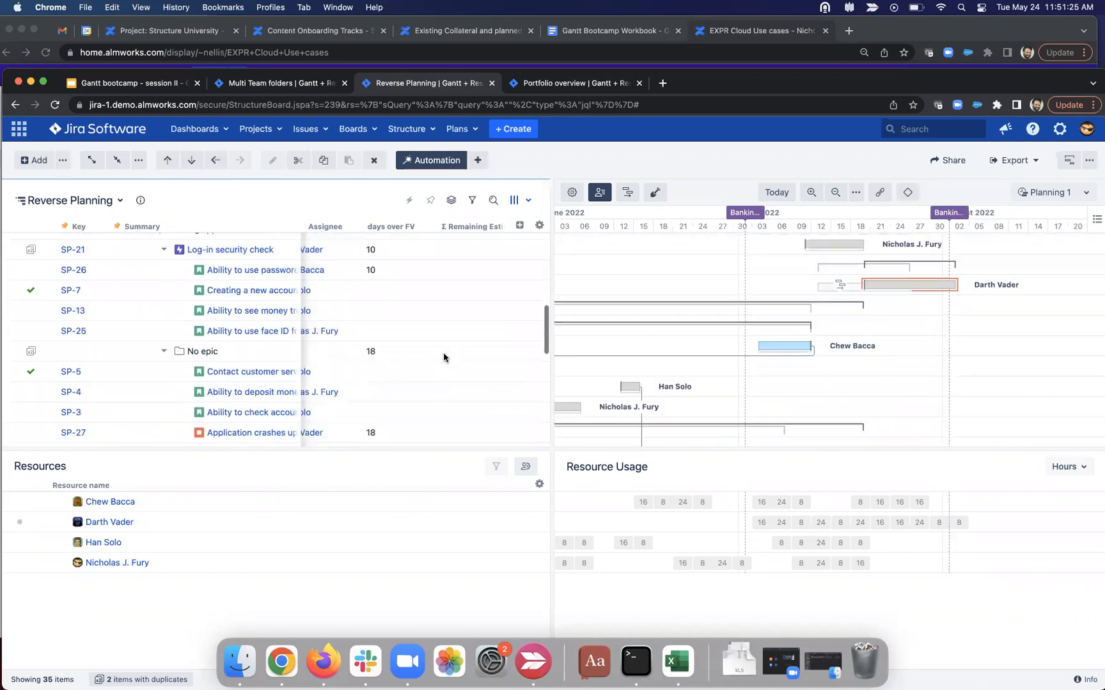
Step: Add the same Σ Remaining Estimate column on the Portfolio overview board and review its settings
left_click(556, 87)
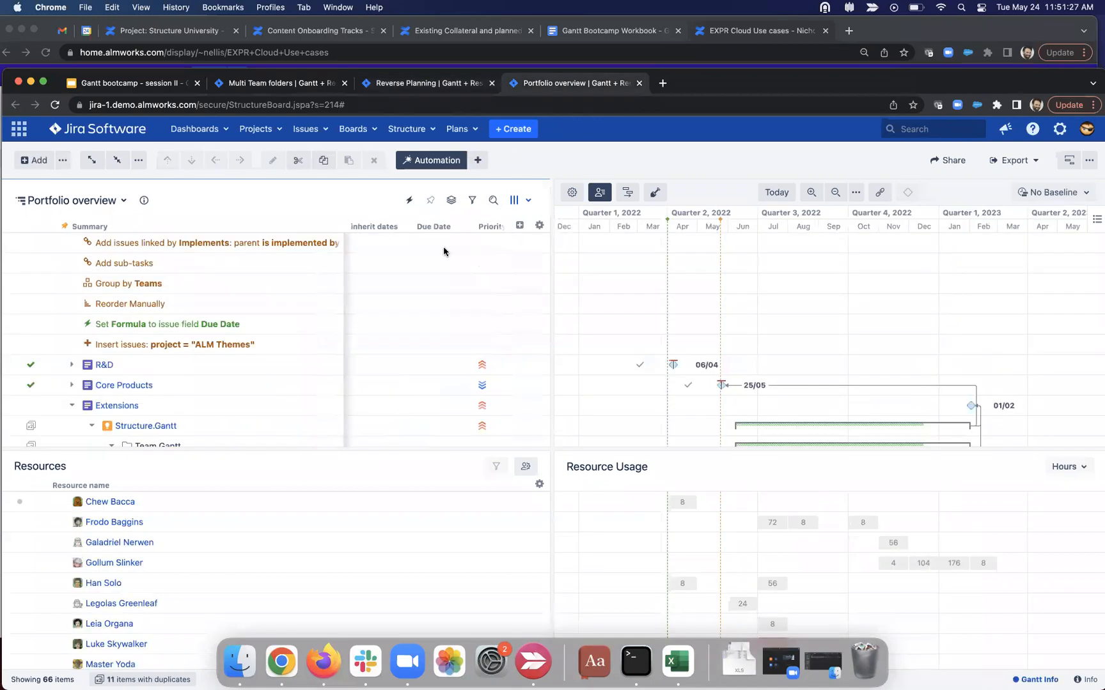
left_click(521, 225)
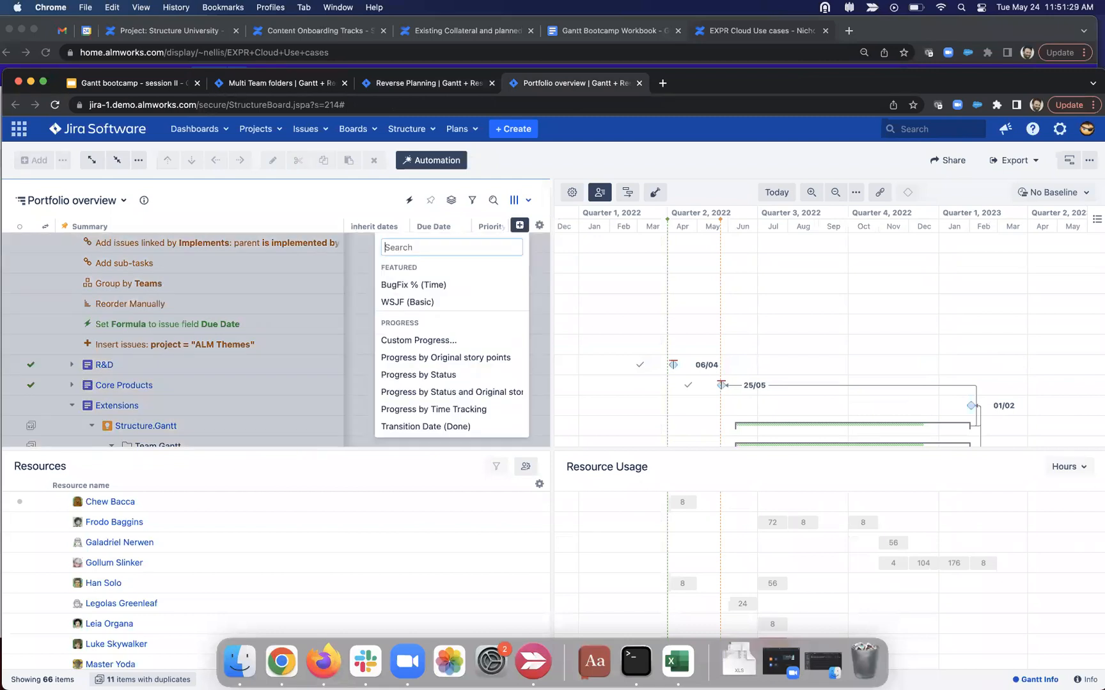
type("remain")
left_click(486, 288)
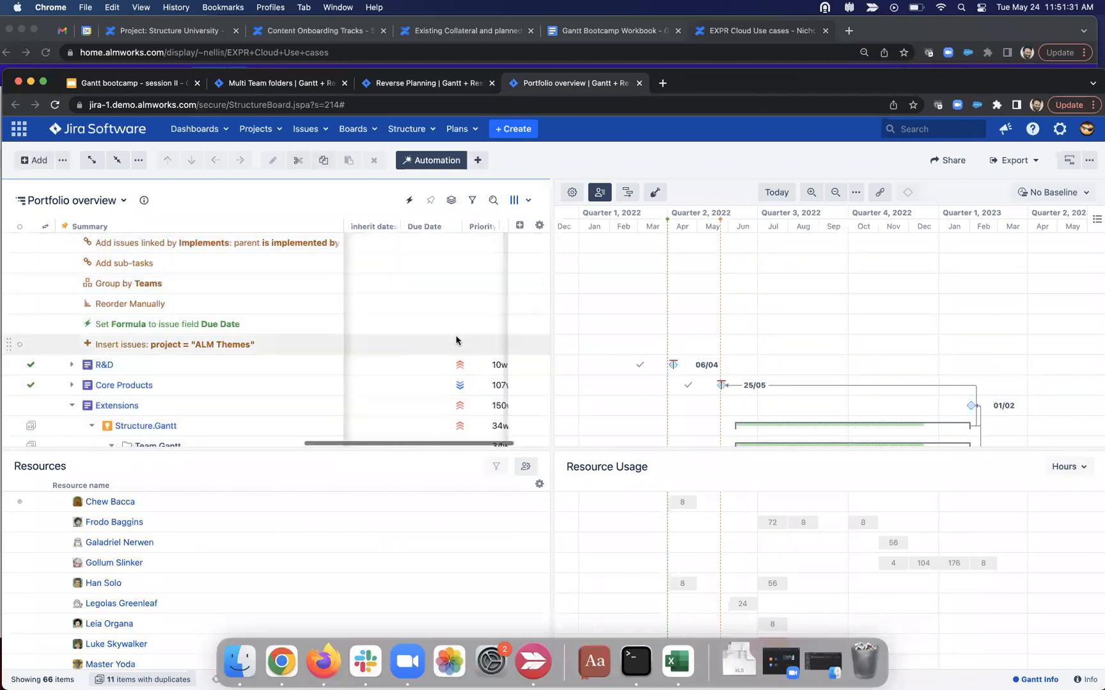
scroll(456, 340, "down", 1)
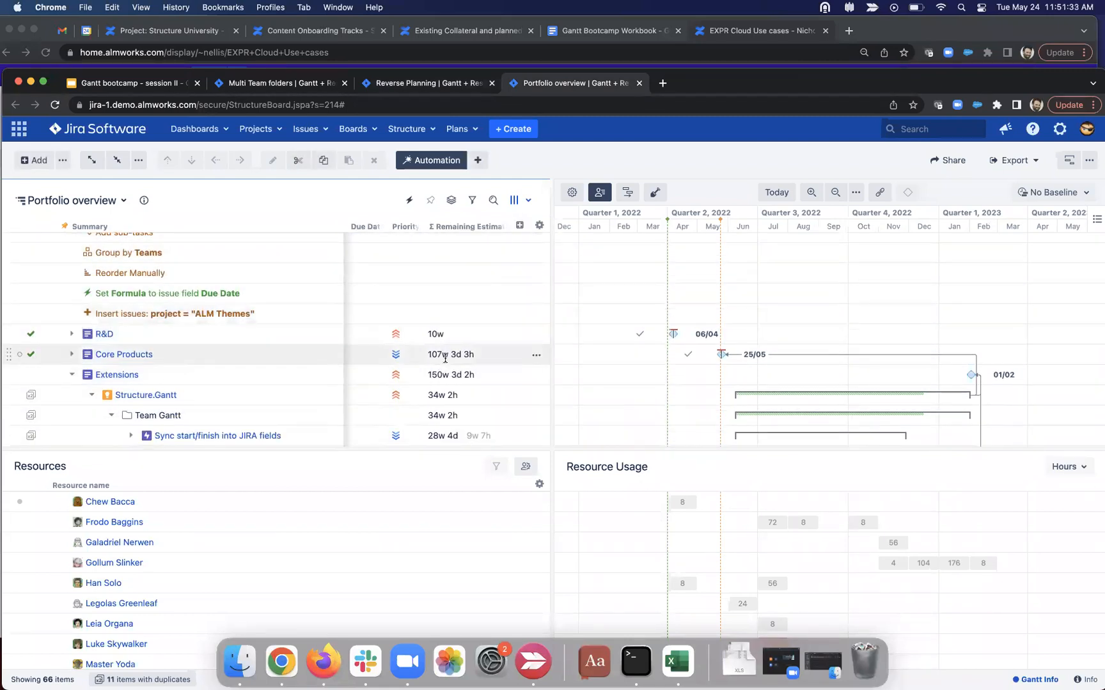
left_click(502, 227)
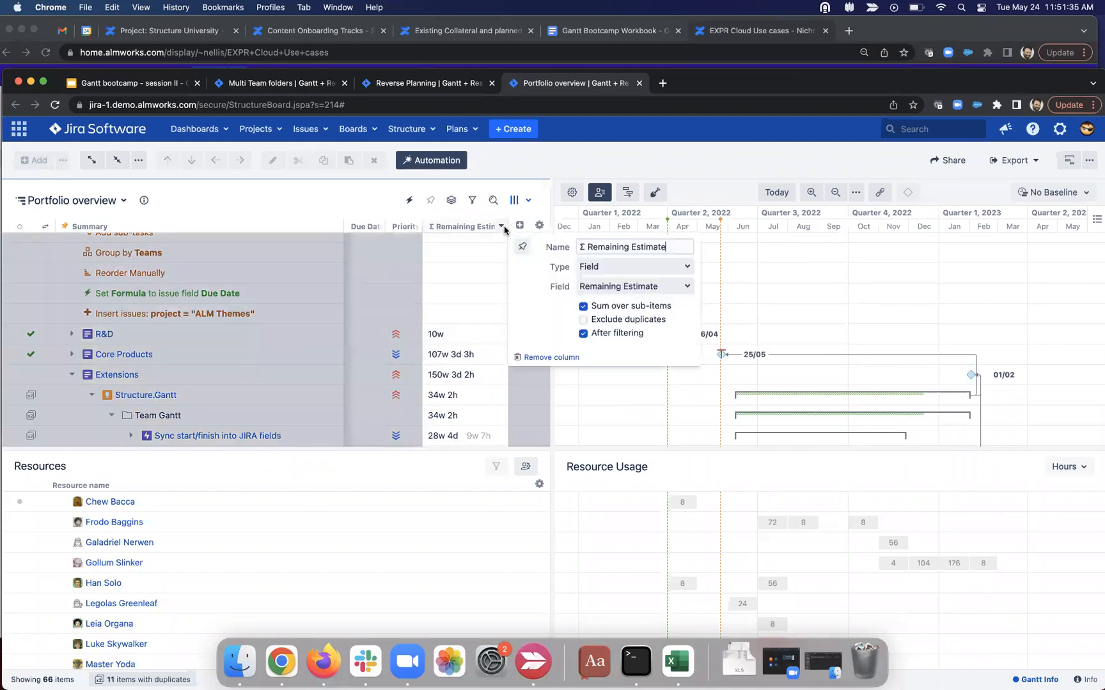
left_click(342, 202)
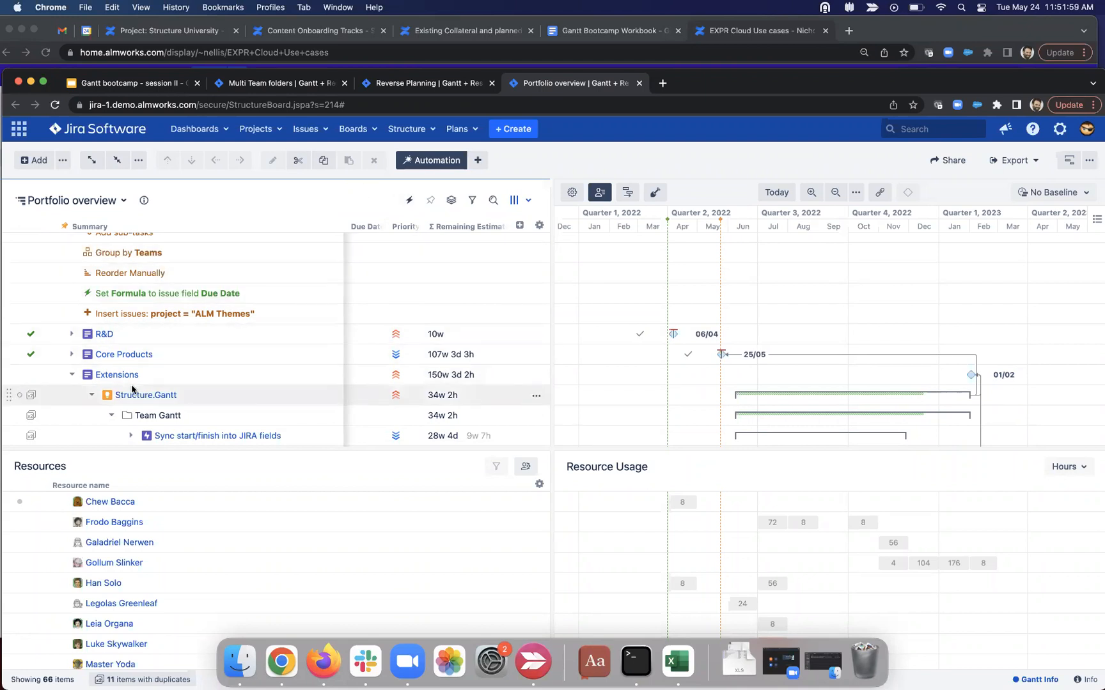
Step: Set the remaining estimate of Support for Formulas to 1w
scroll(384, 377, "down", 3)
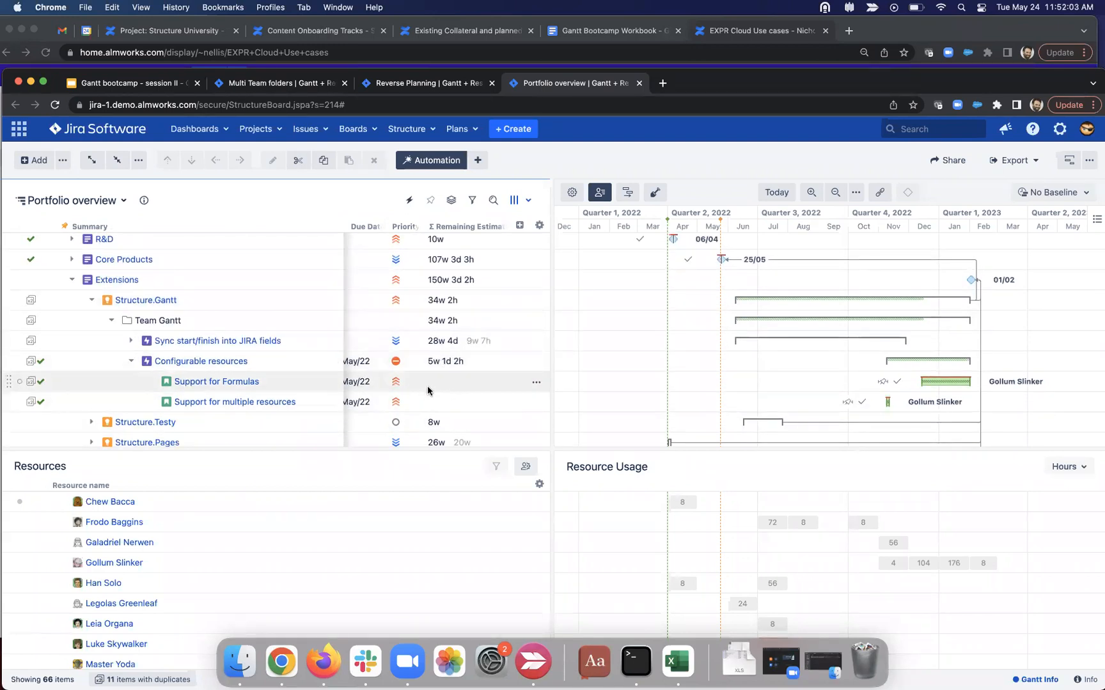
left_click(449, 381)
left_click(451, 384)
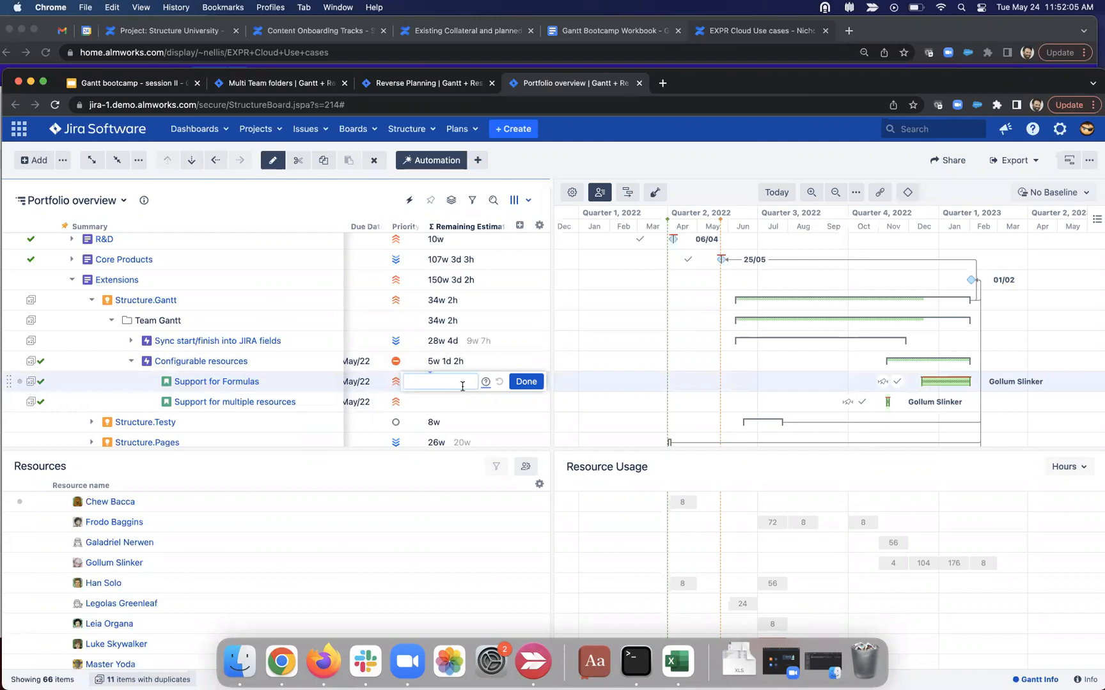
left_click(459, 387)
type("1w")
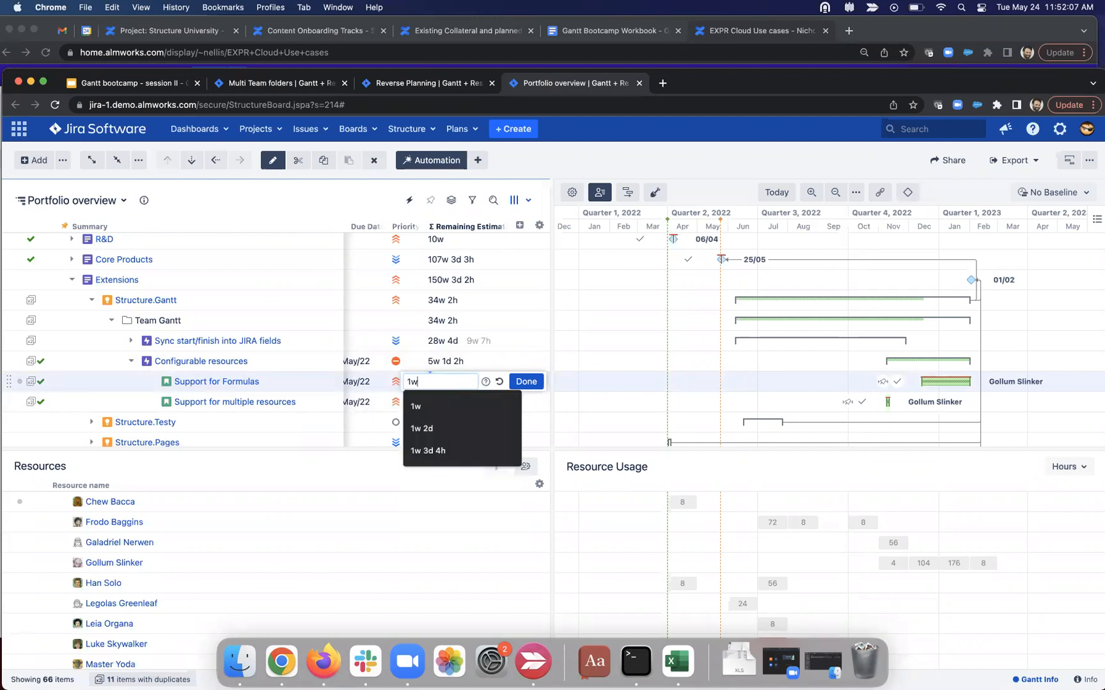
left_click(528, 382)
Step: Set the remaining estimate of Configurable resources to 7w
left_click(443, 362)
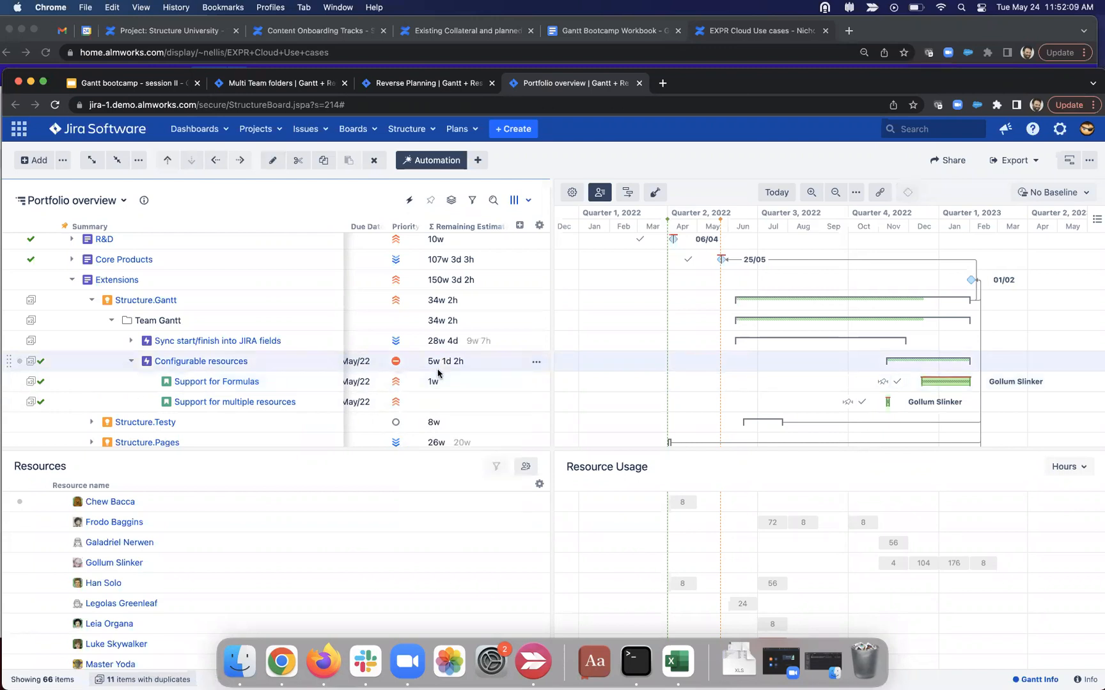
left_click(461, 362)
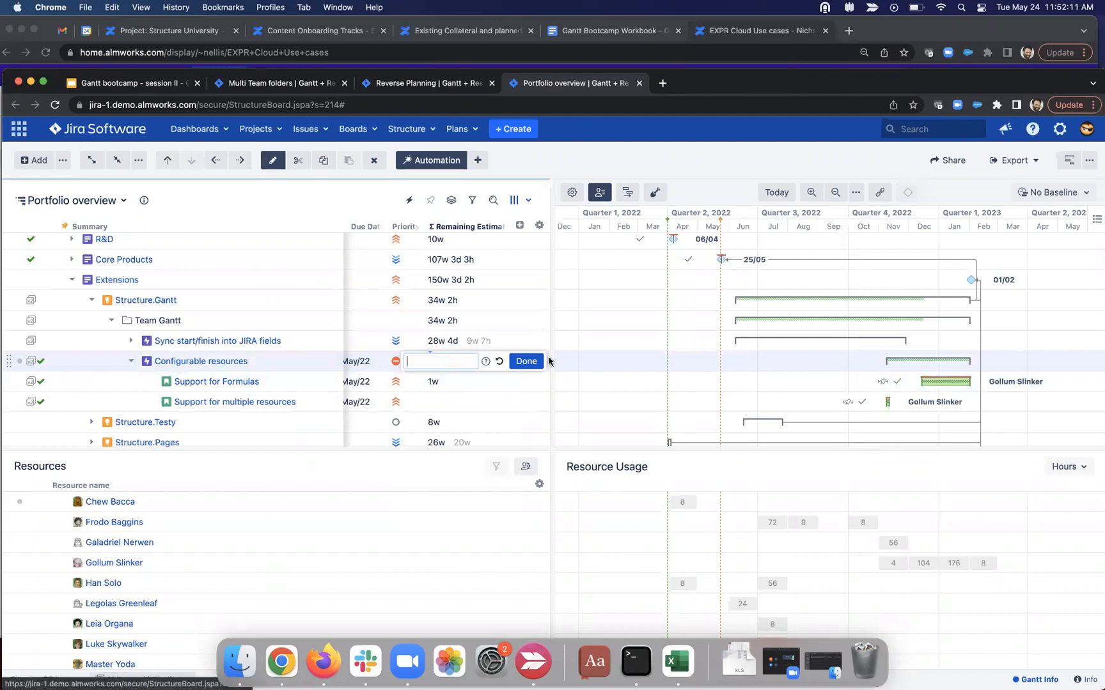
left_click(529, 361)
left_click(441, 349)
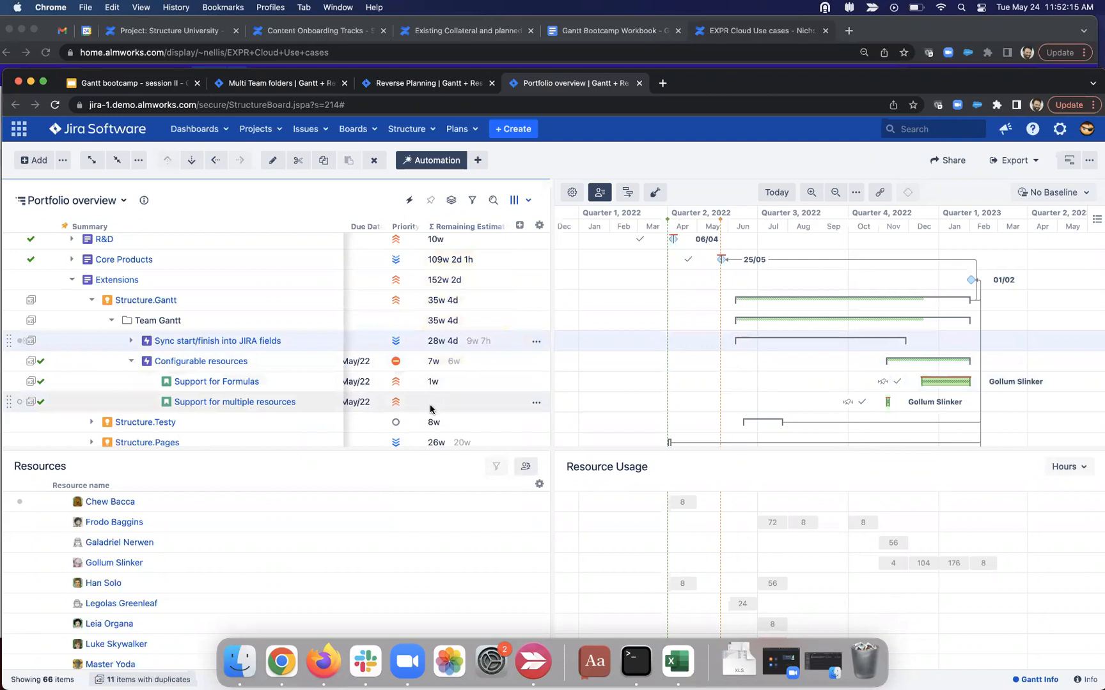
left_click(436, 362)
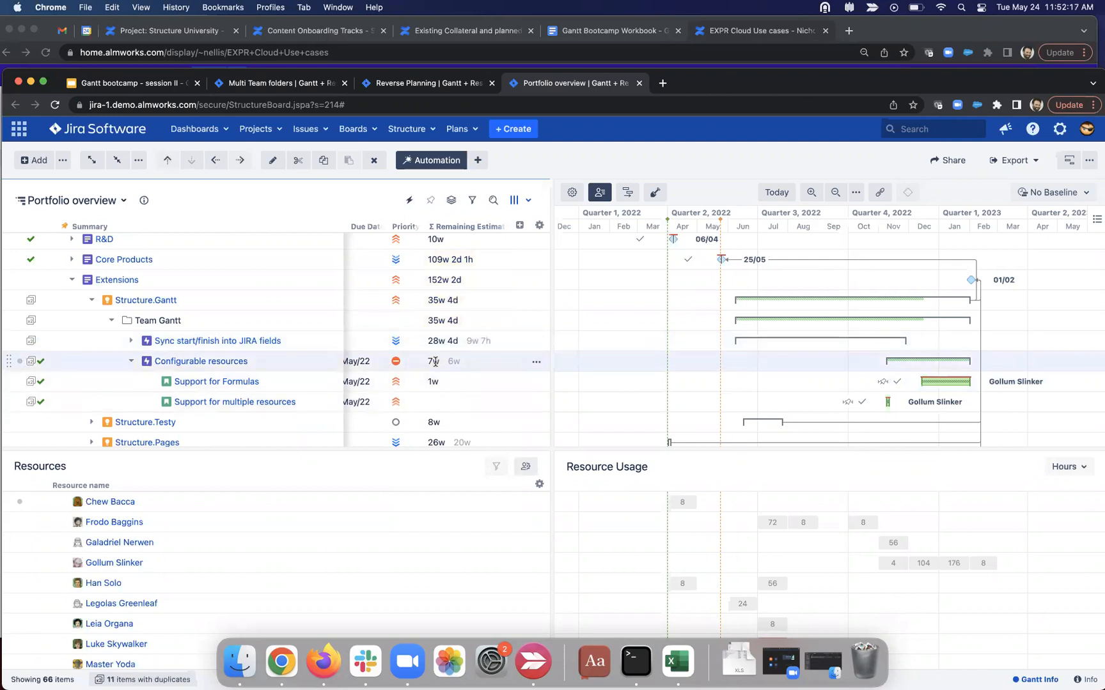
left_click(435, 362)
type("7w")
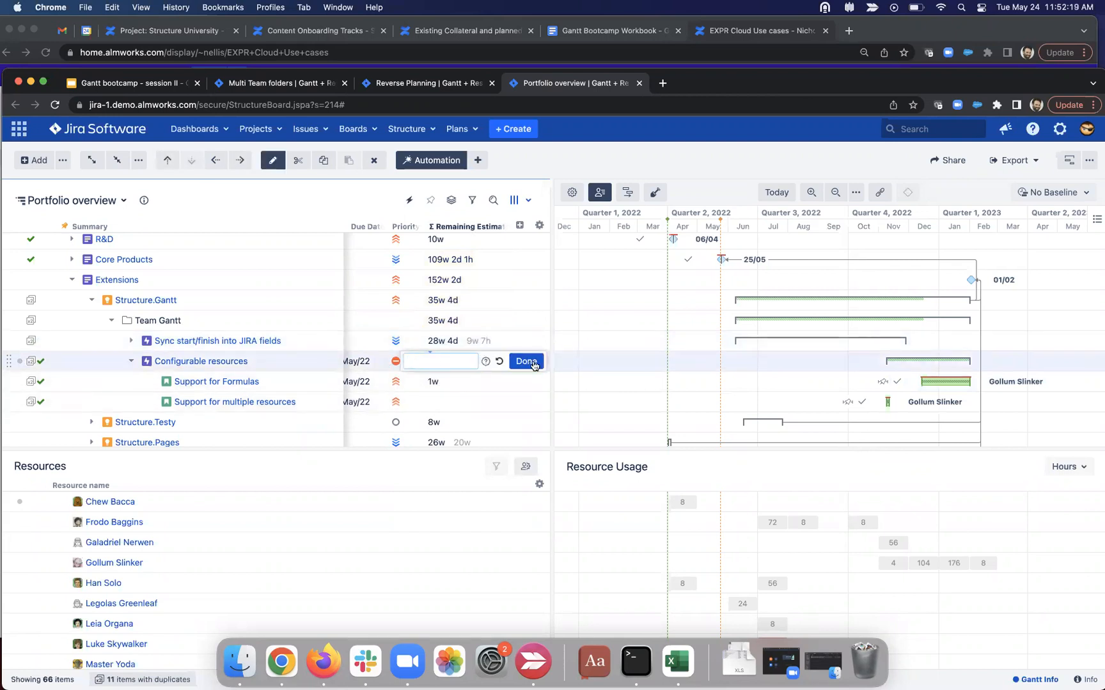
left_click(529, 361)
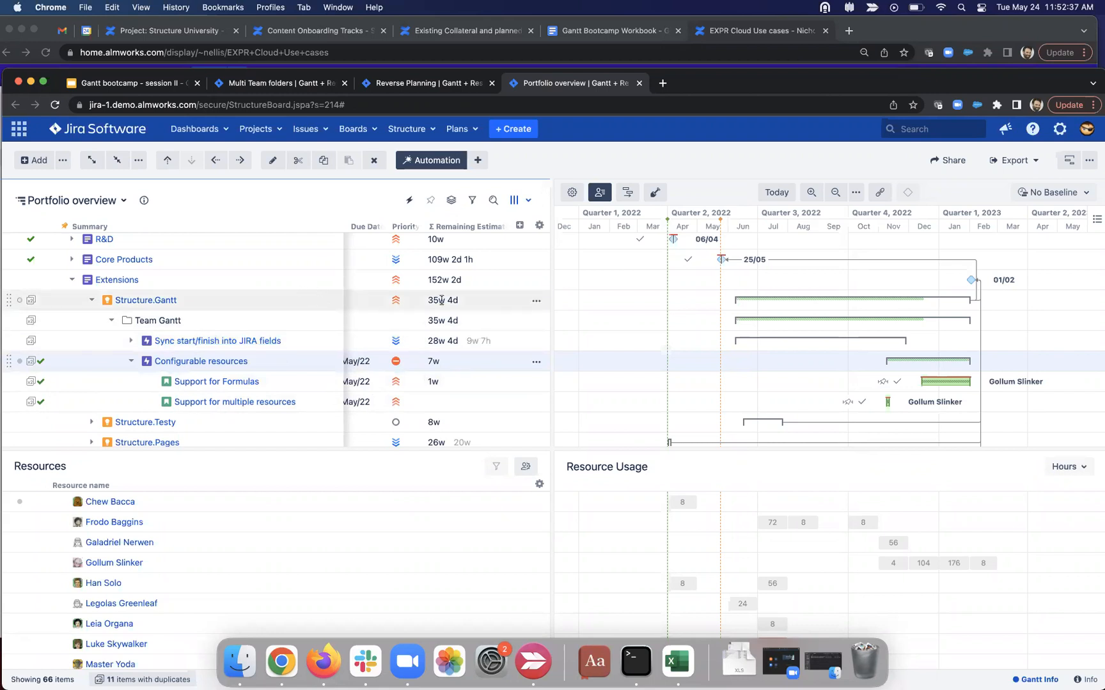
left_click(519, 225)
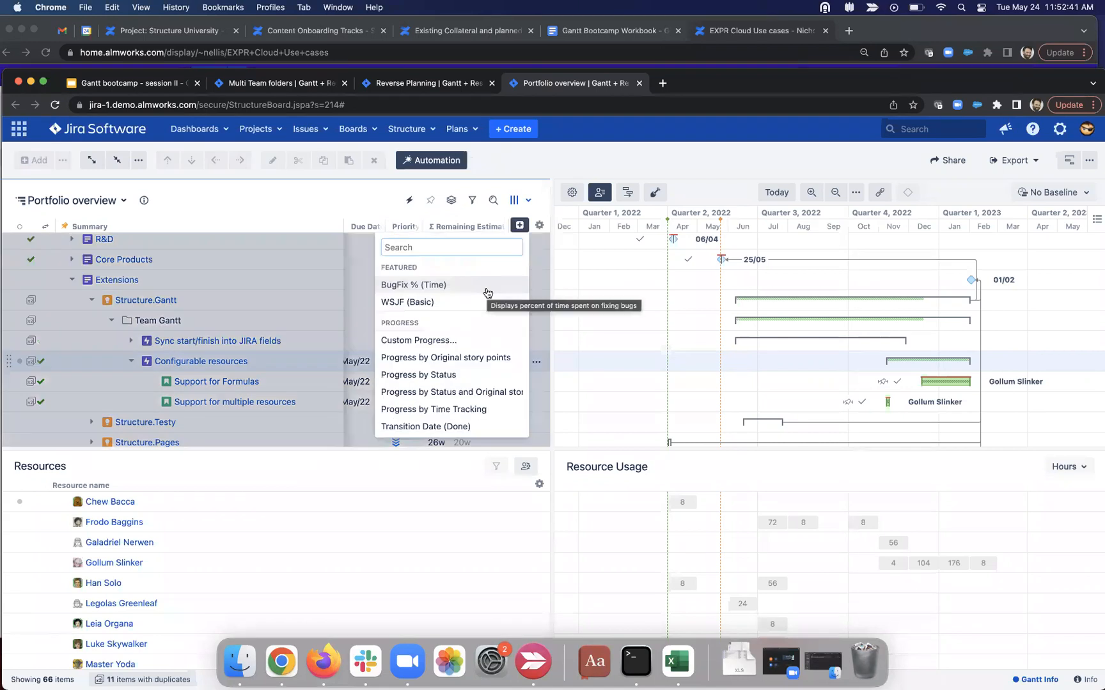
Step: Add a new Formula column named 'roll up stories only'
type("form")
left_click(452, 271)
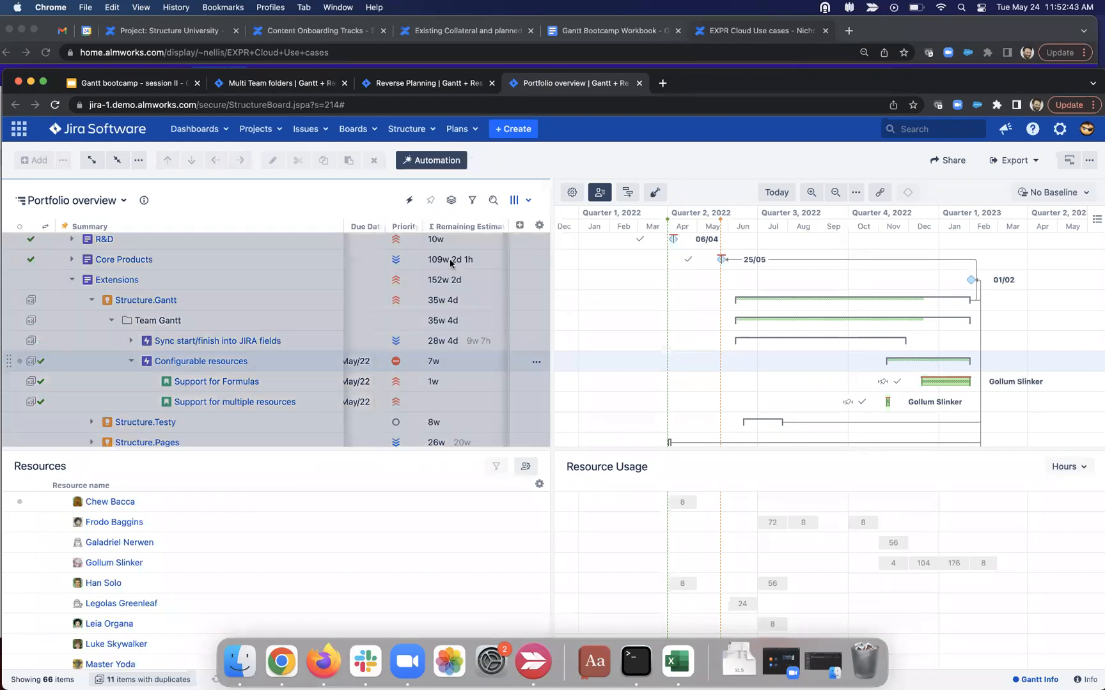
left_click_drag(631, 247, 534, 251)
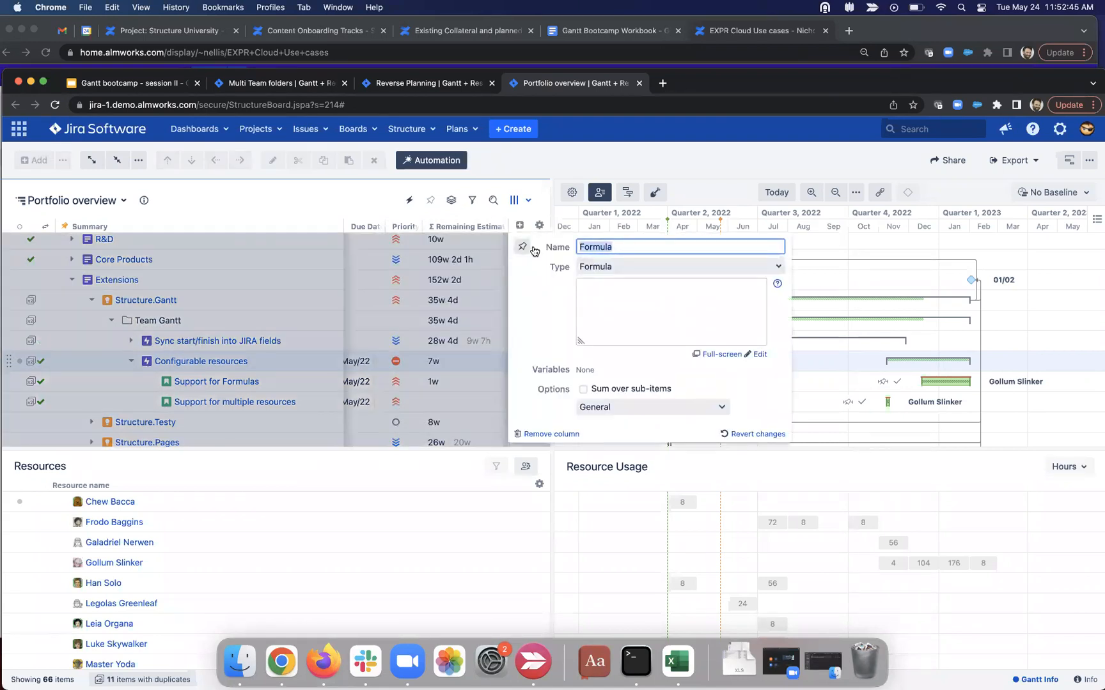
type("roll up stories only")
Step: Give it the formula SUM(if type = "story": remaining_estimate), fixing the typo, and save
left_click(580, 294)
type("su")
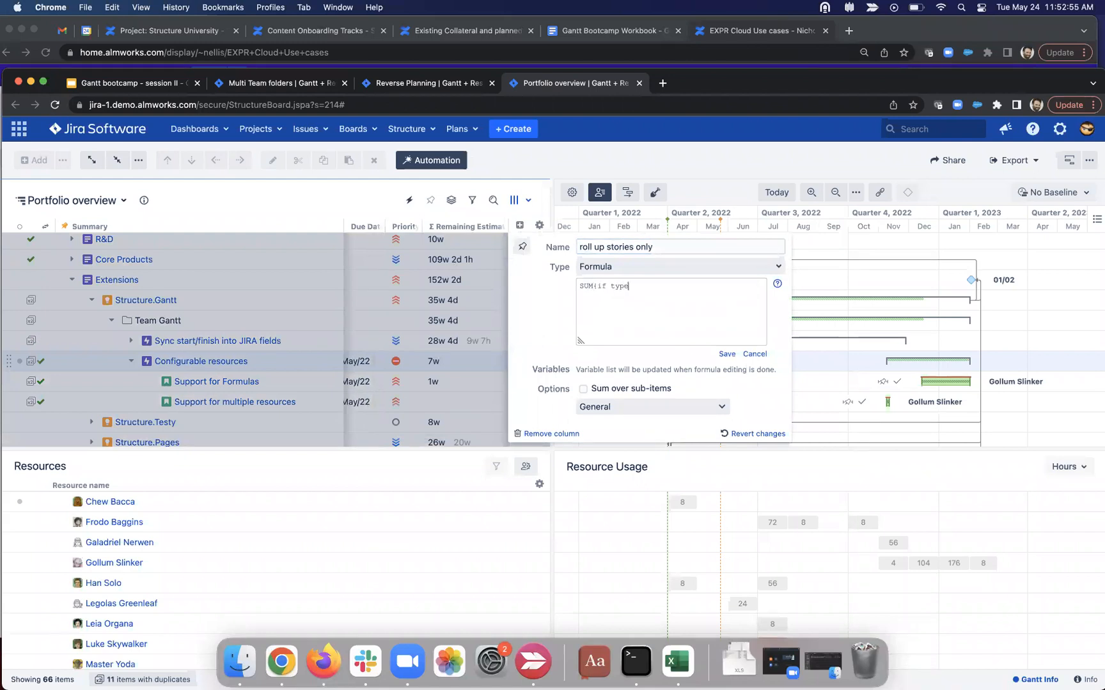
type("troy")
type(" rem")
type("aining_esyimate")
left_click(741, 288)
key("BackSpace")
left_click(727, 354)
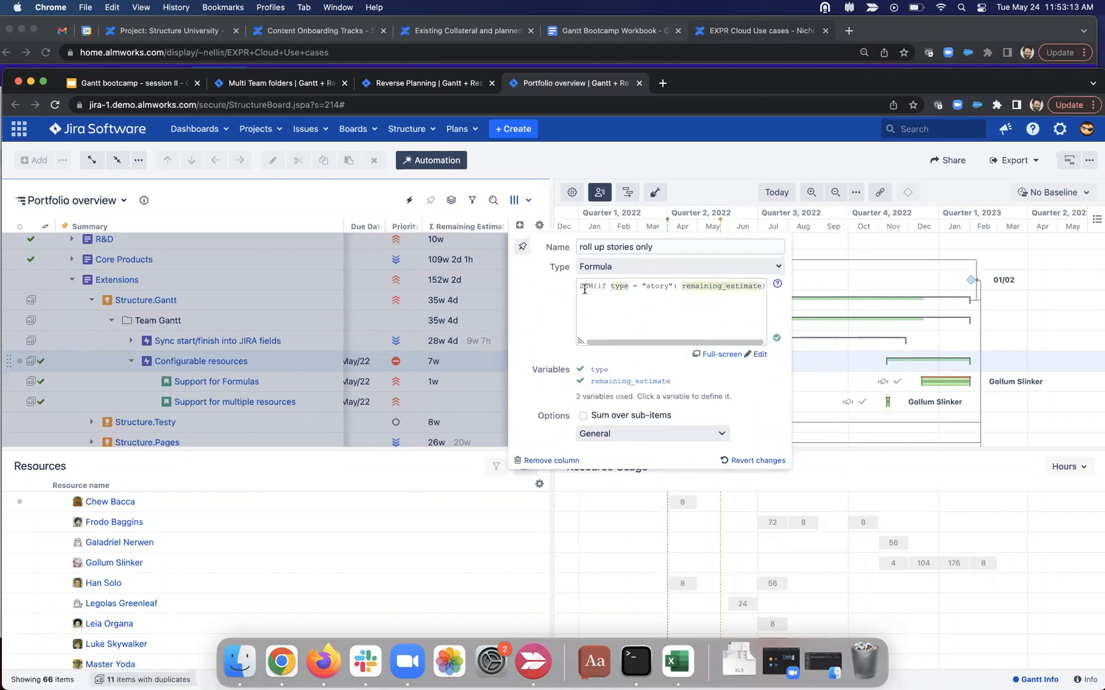
left_click_drag(578, 286, 765, 288)
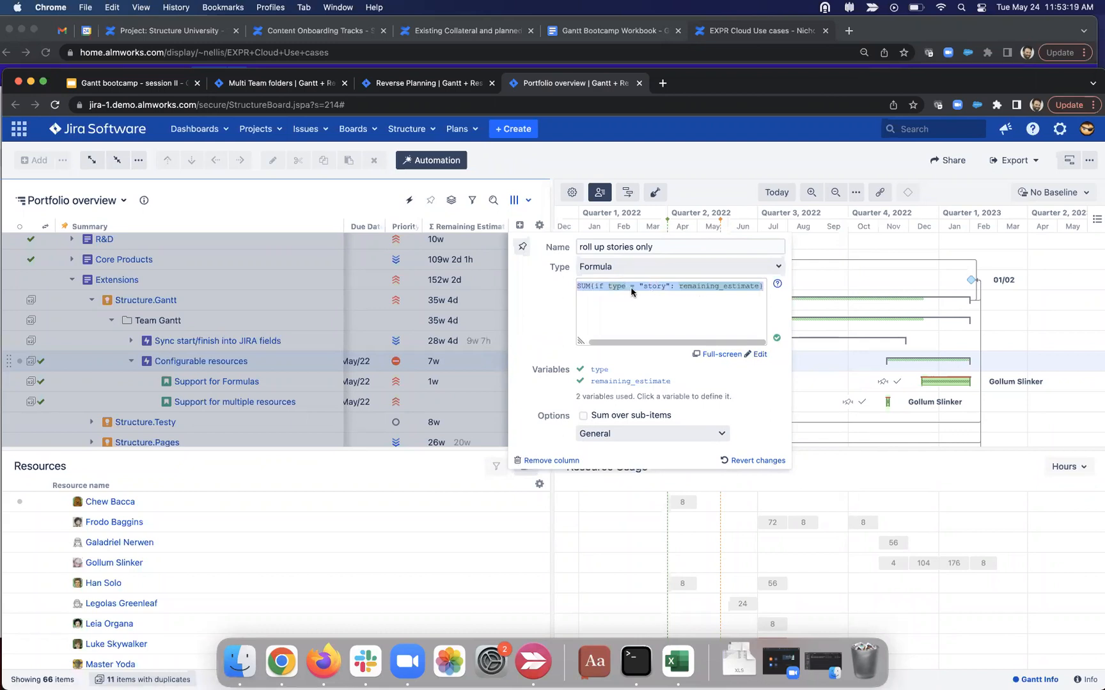
left_click_drag(580, 340, 556, 345)
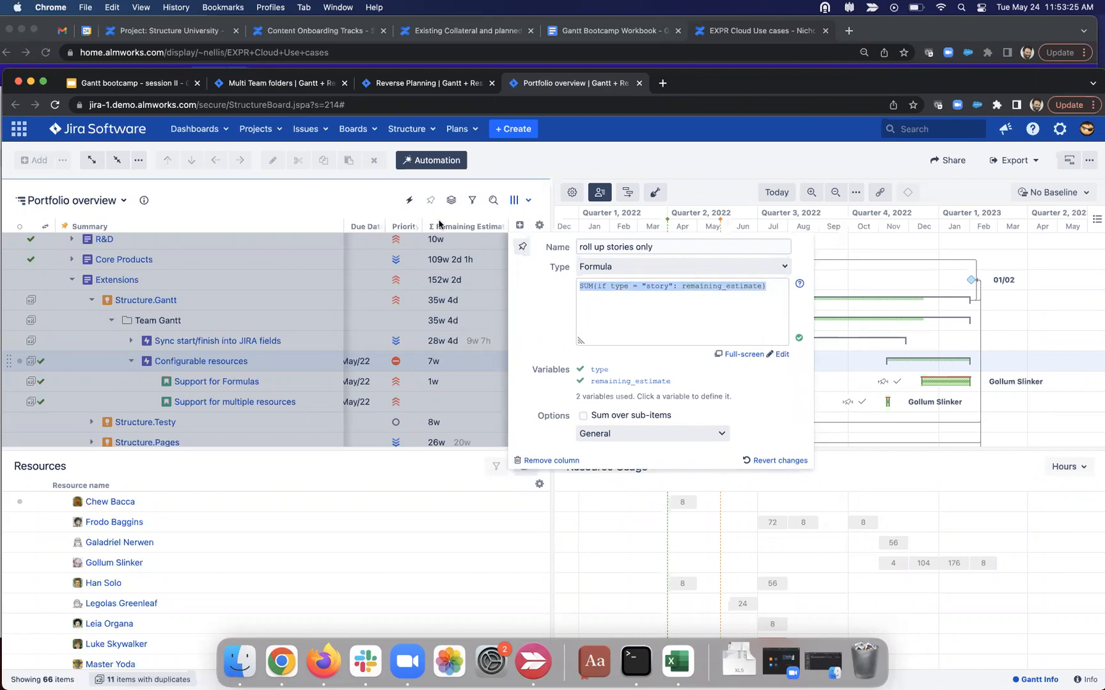
left_click(348, 198)
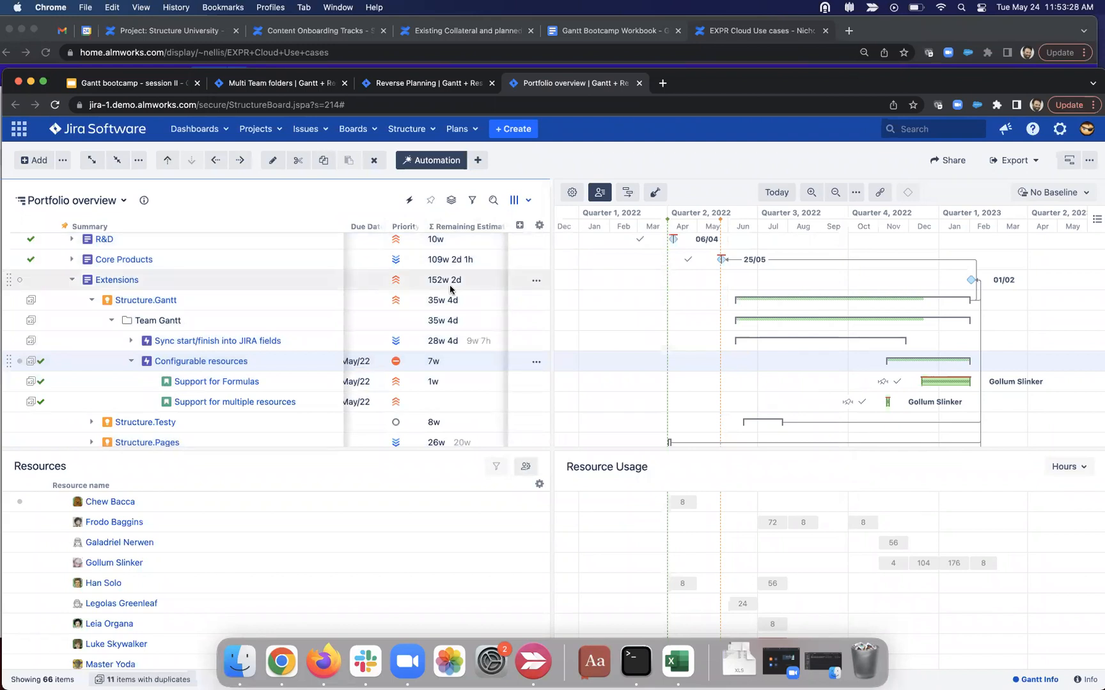
Step: Add the Account column to the Portfolio overview board
left_click(519, 225)
type("acc")
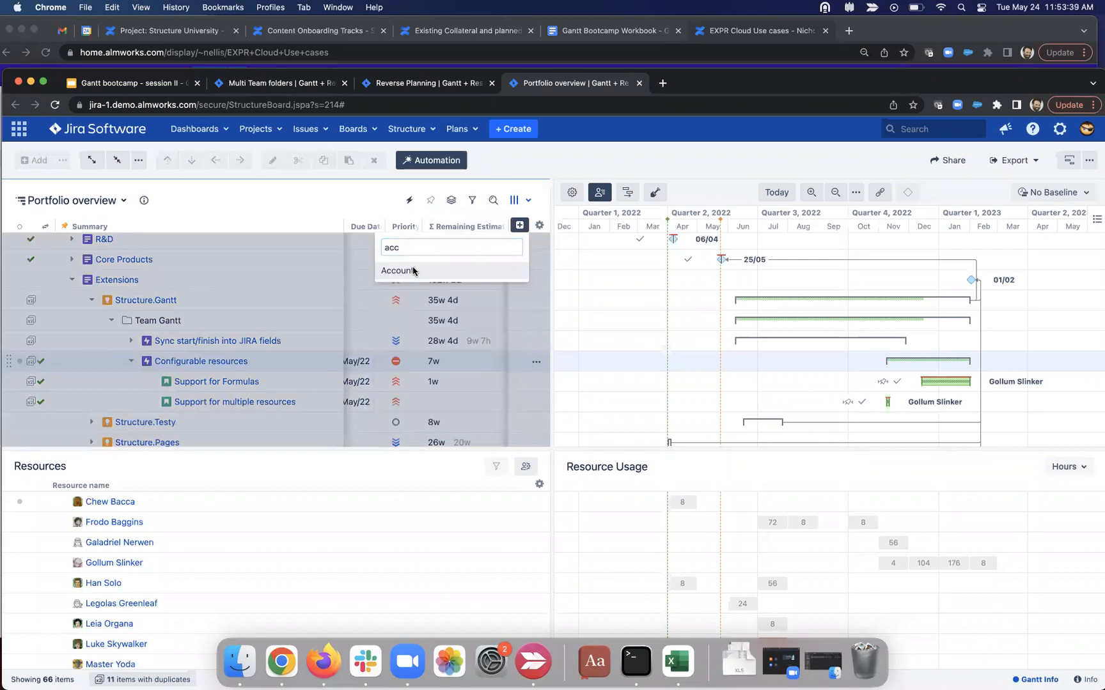
left_click(413, 271)
scroll(472, 330, "down", 1)
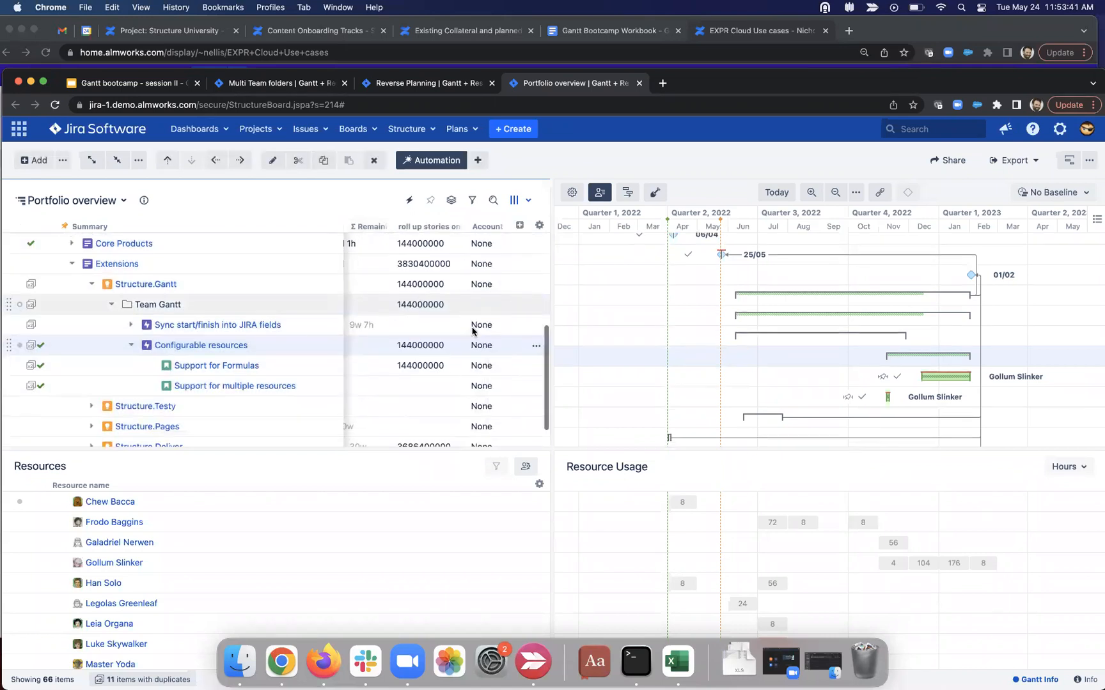
scroll(473, 330, "down", 1)
scroll(473, 331, "up", 3)
scroll(473, 330, "down", 2)
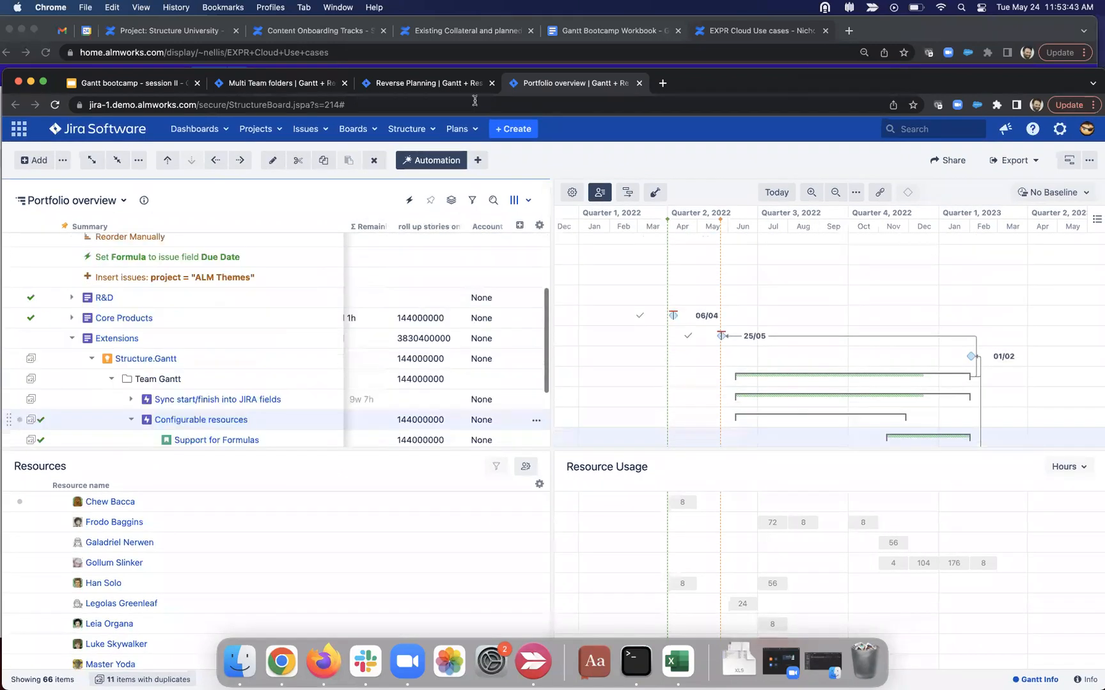
Step: Add the Account column on the Multi Team folders board and expand the Structure Team folder
left_click(290, 85)
scroll(394, 348, "down", 5)
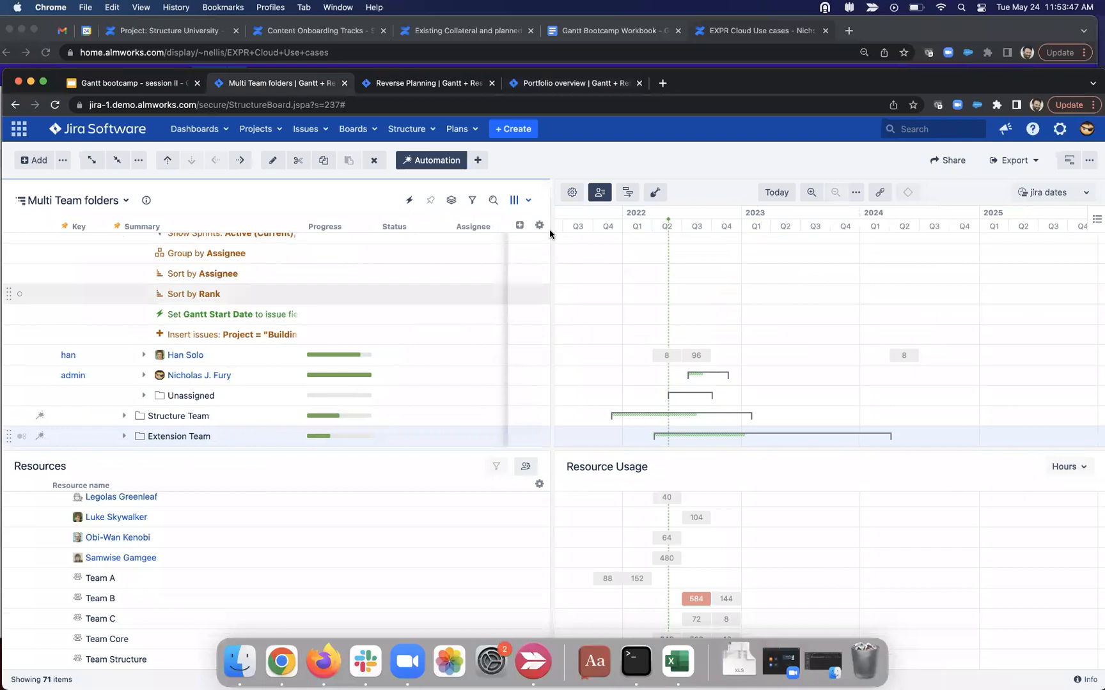
left_click(519, 225)
type("ac")
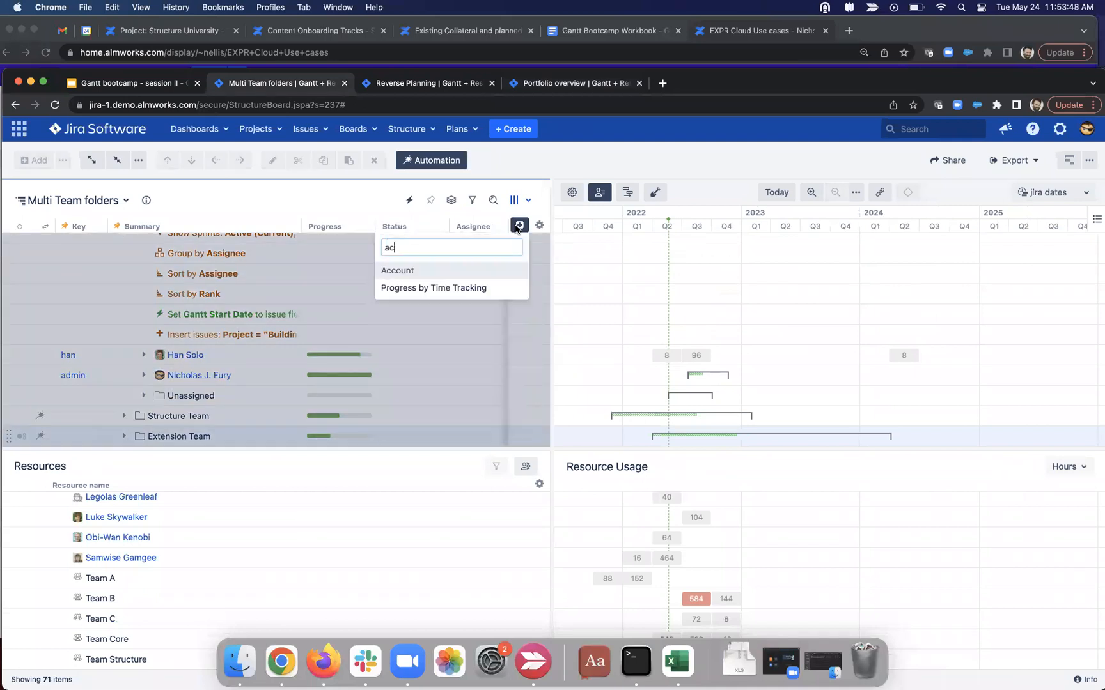
left_click(452, 267)
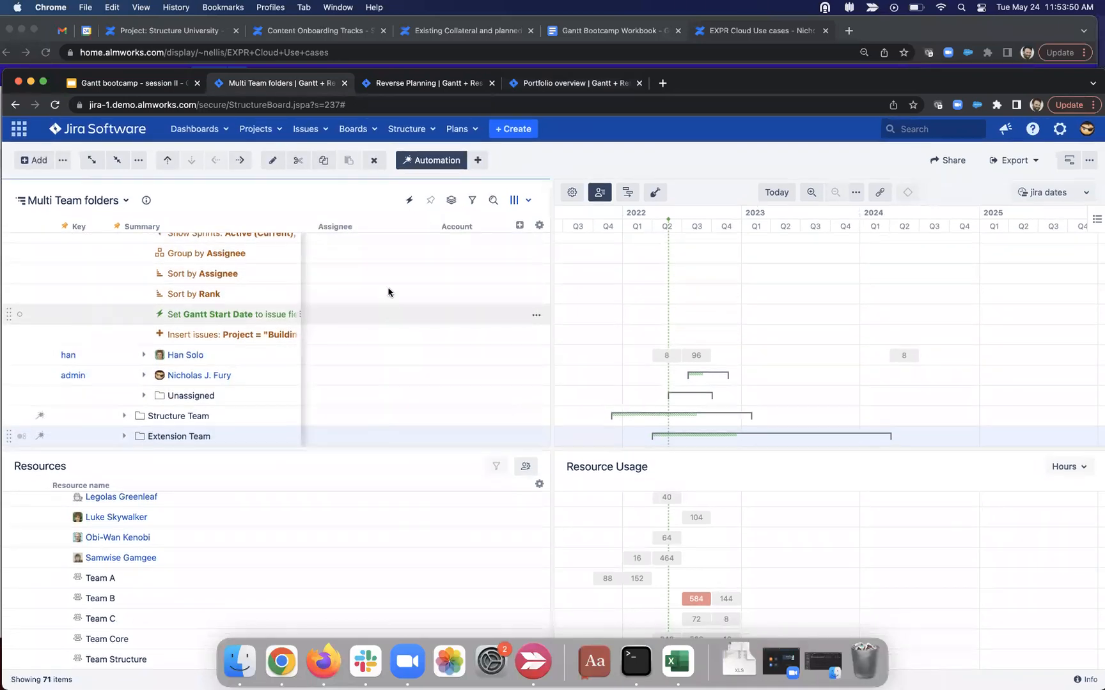
left_click(125, 416)
scroll(459, 386, "down", 2)
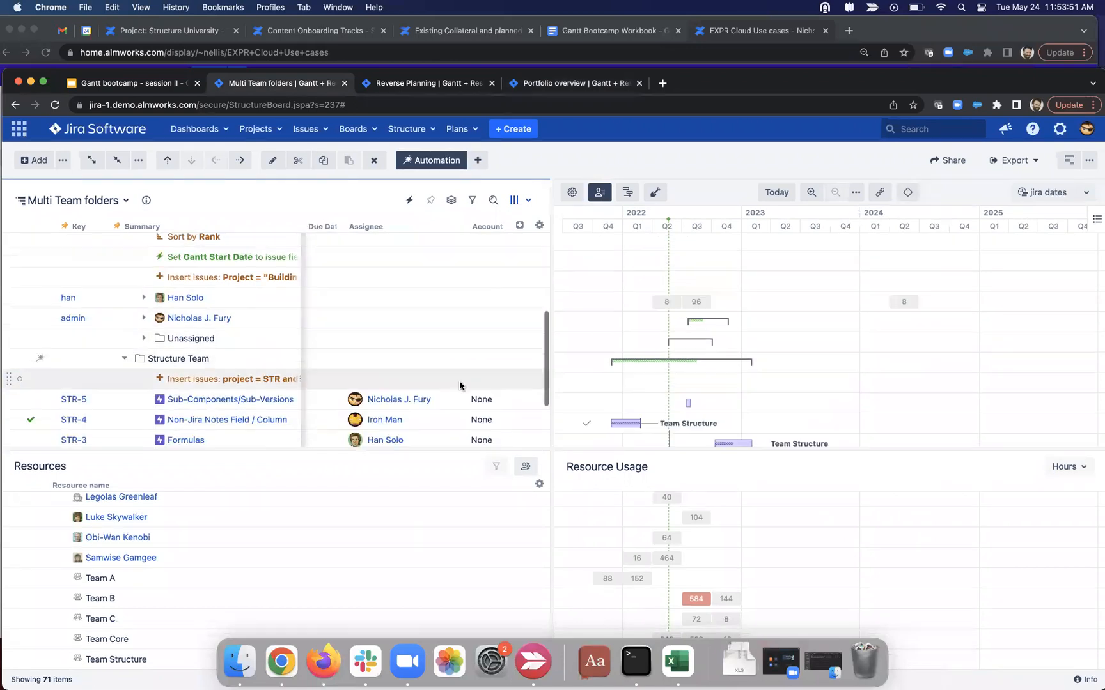
scroll(460, 386, "down", 2)
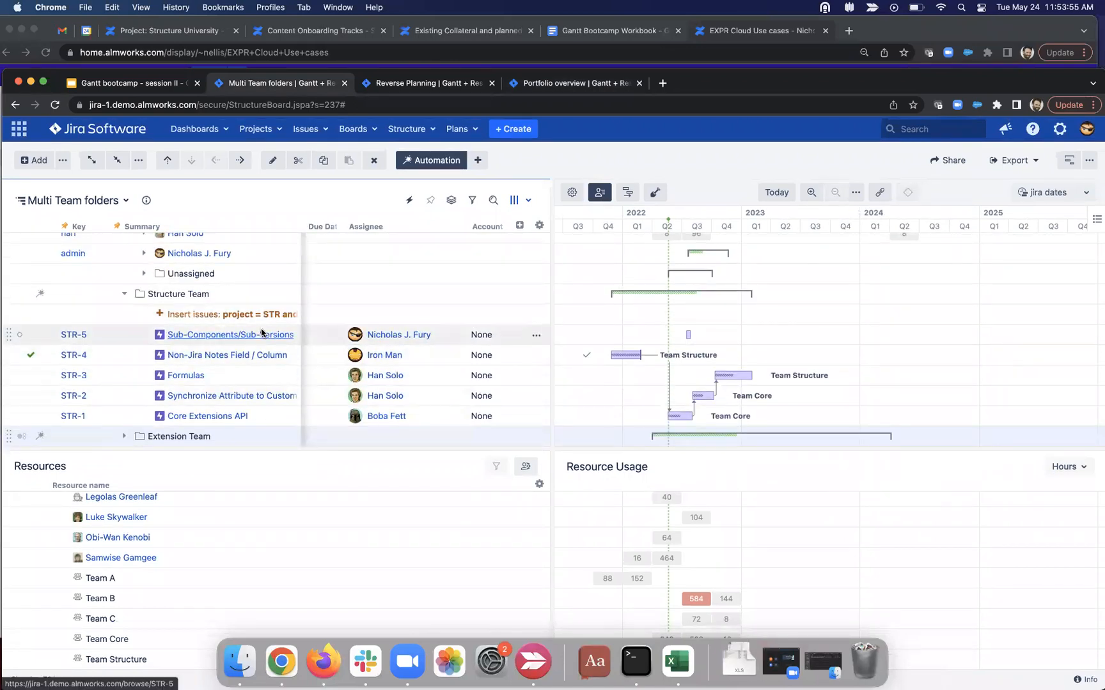
scroll(262, 332, "up", 10)
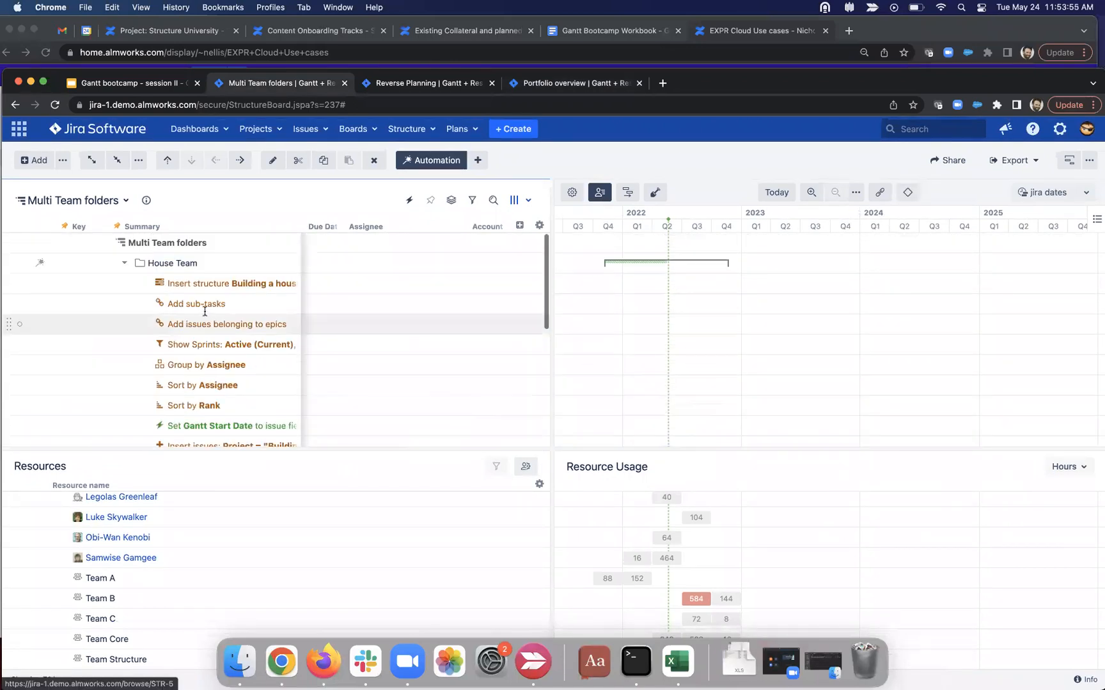
Step: Apply a Group by Tempo Account generator and expand the resulting No account group
left_click(477, 160)
left_click(500, 246)
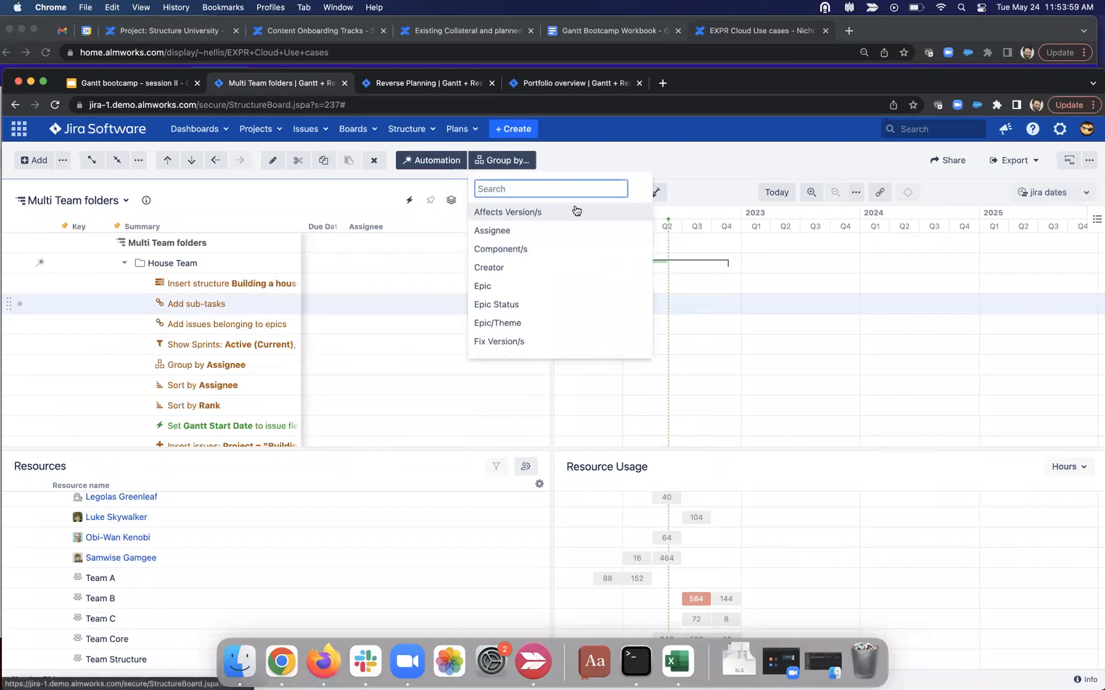
type("ac")
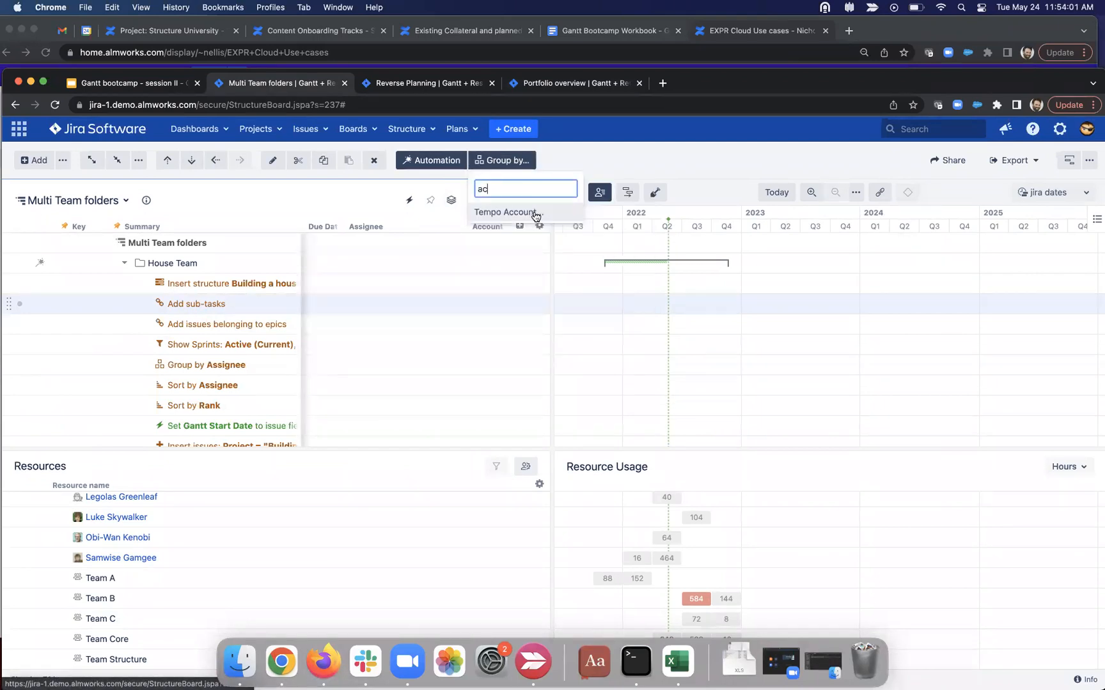
left_click(536, 213)
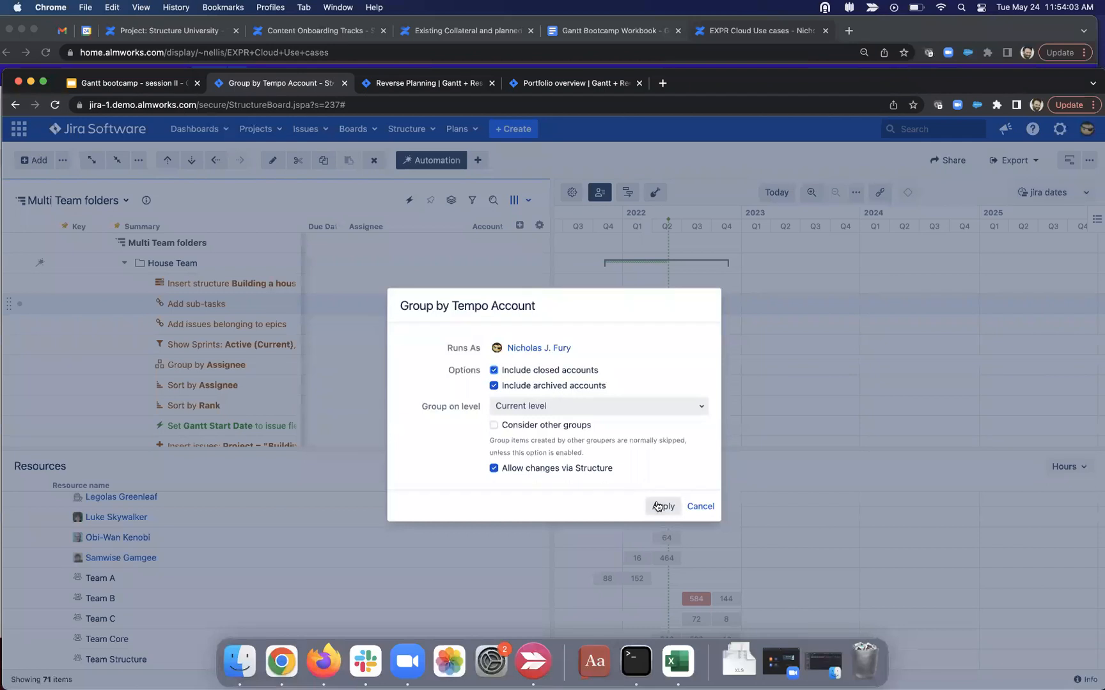
left_click(658, 507)
scroll(217, 332, "down", 5)
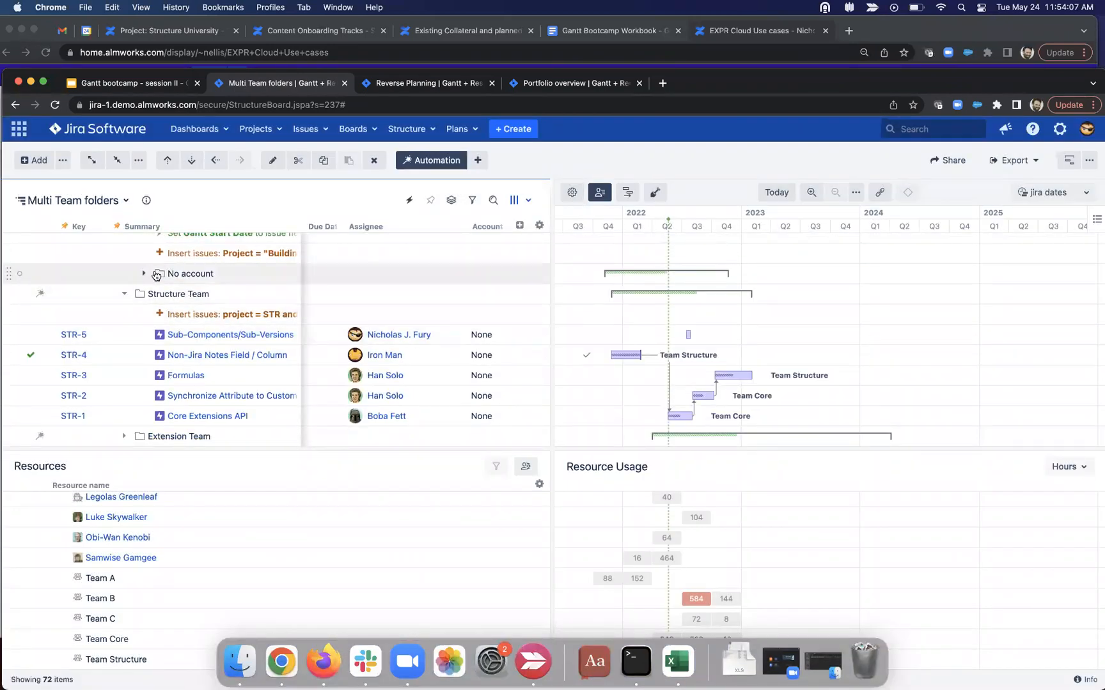
left_click(132, 275)
left_click(144, 274)
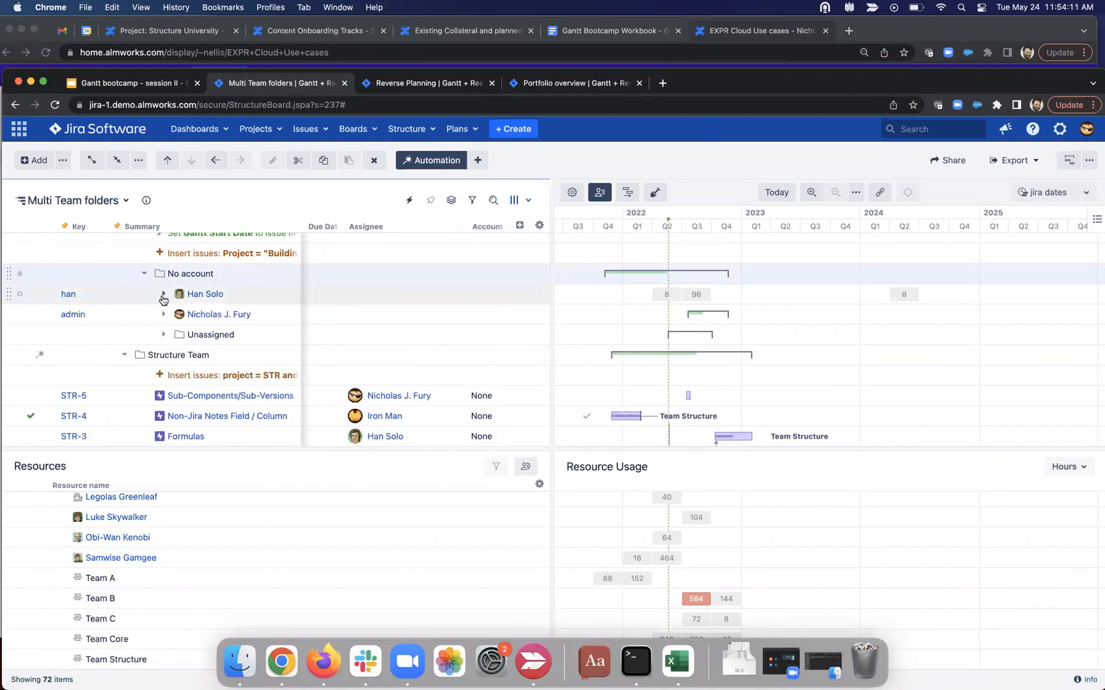
Step: Add a Work Logged column with period Today, shown as Σ Work Today
left_click(519, 225)
type("work")
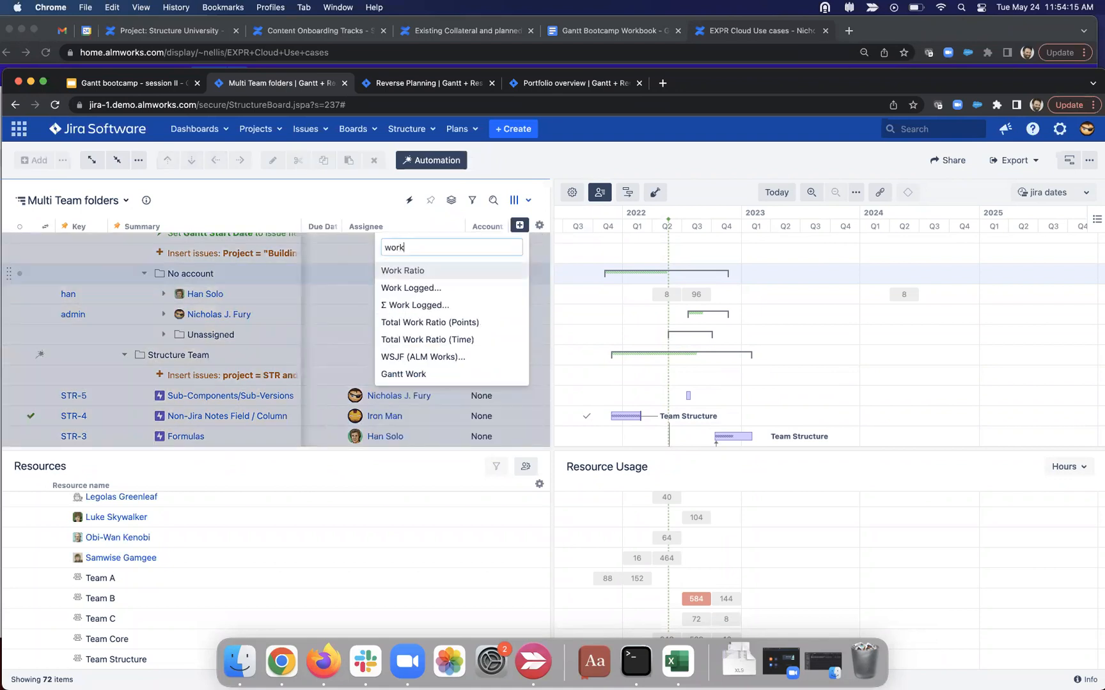
left_click(458, 301)
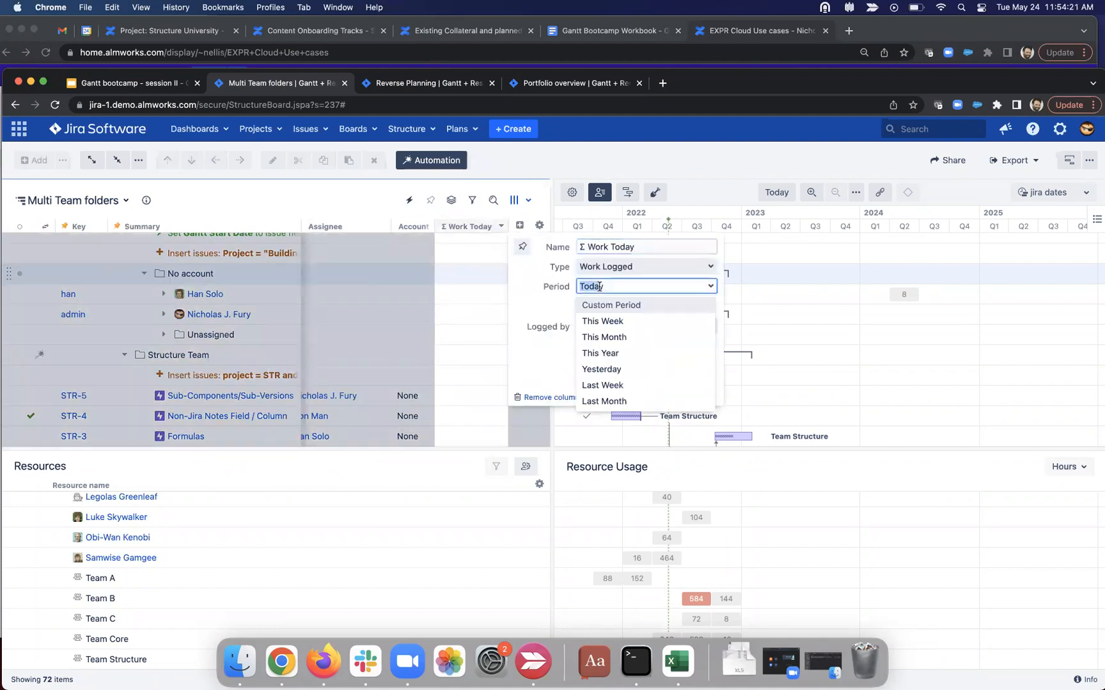
left_click(555, 304)
left_click(651, 322)
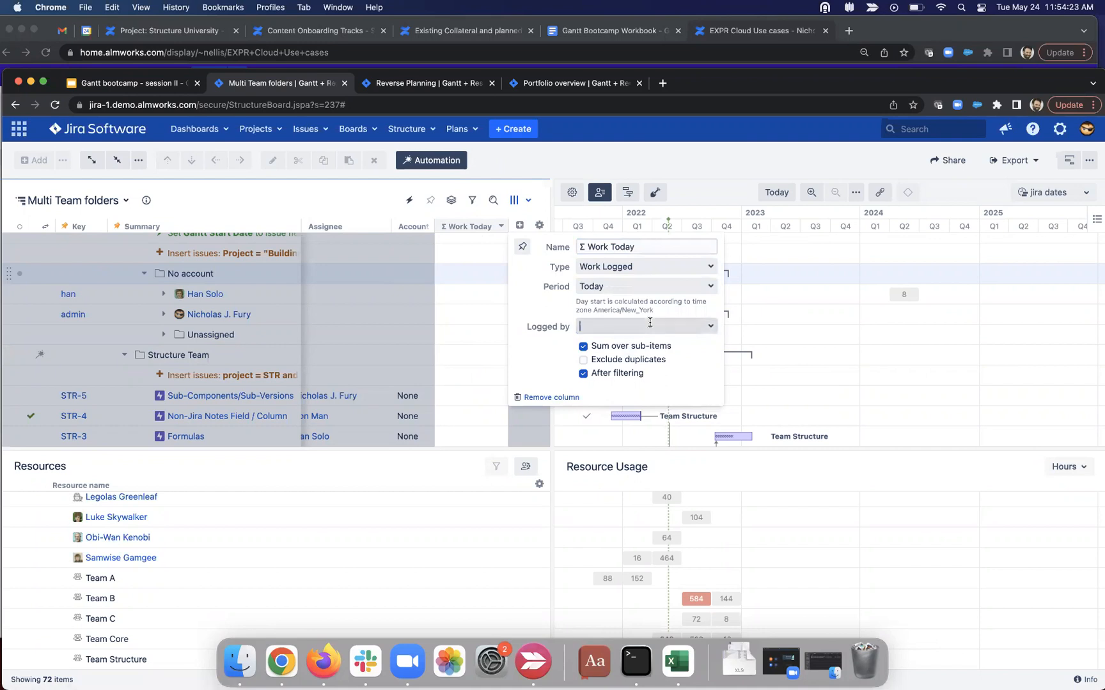
left_click(556, 316)
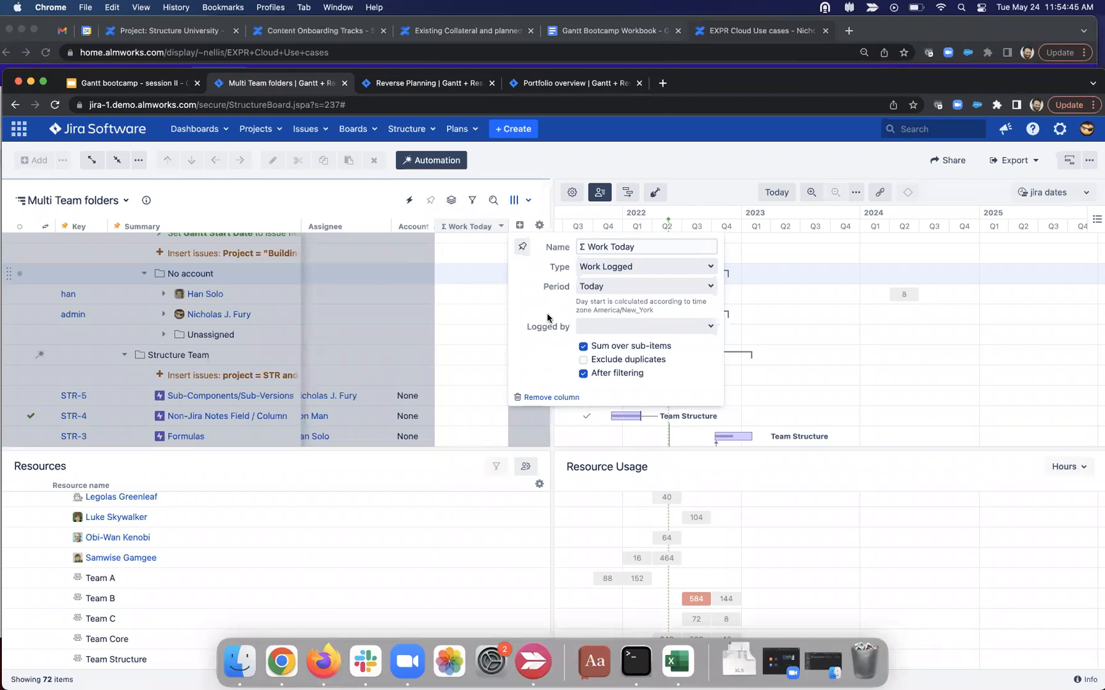
left_click(353, 201)
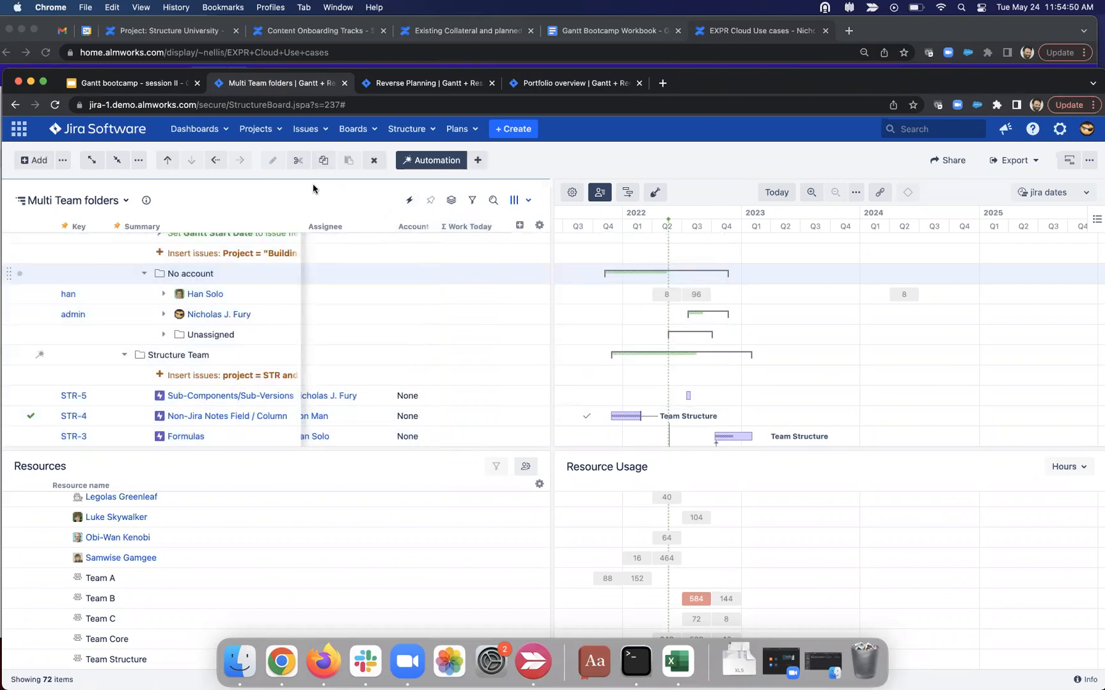
left_click(572, 192)
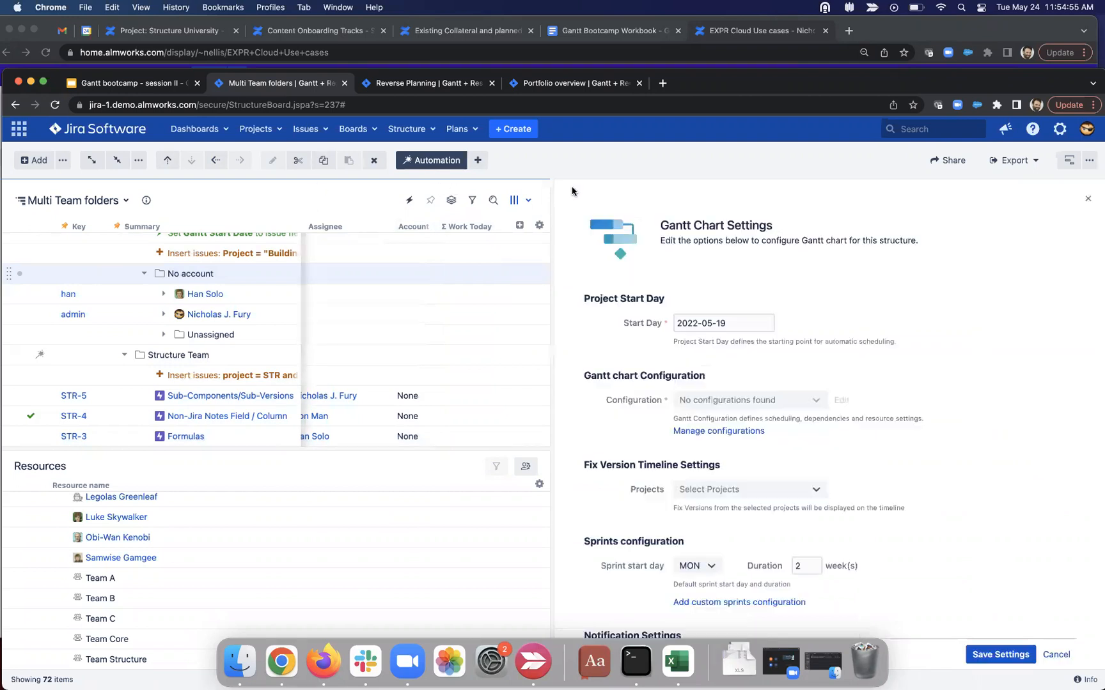
Step: Cancel the Gantt Chart Settings and switch to the Reverse Planning board
left_click(1051, 657)
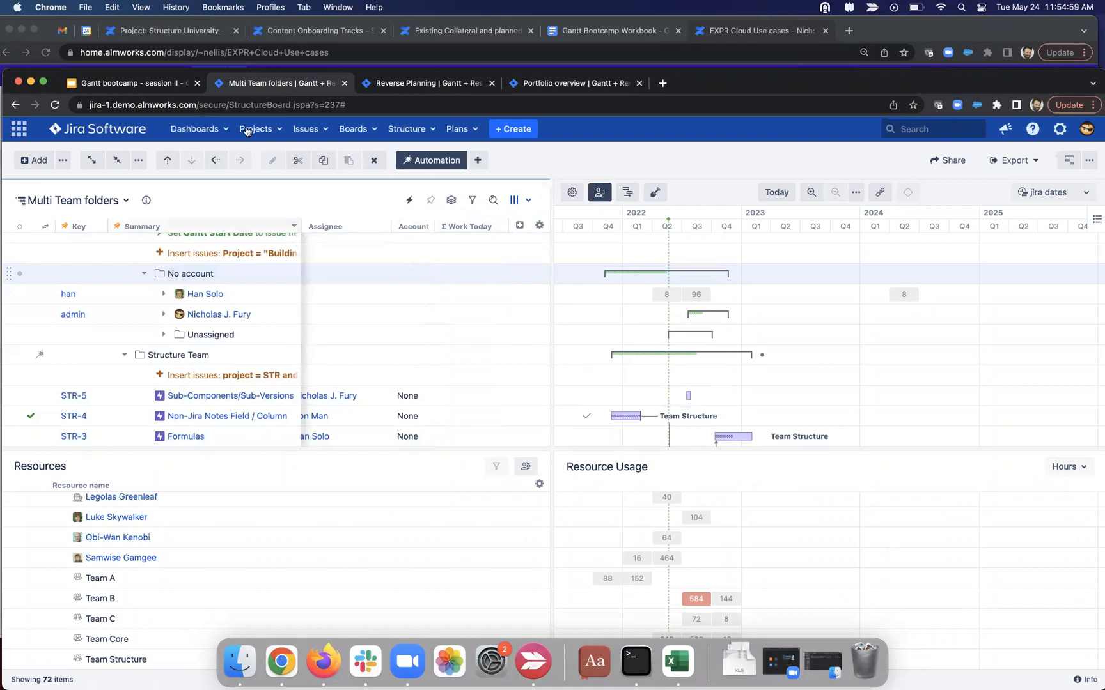
left_click(398, 86)
scroll(248, 328, "up", 5)
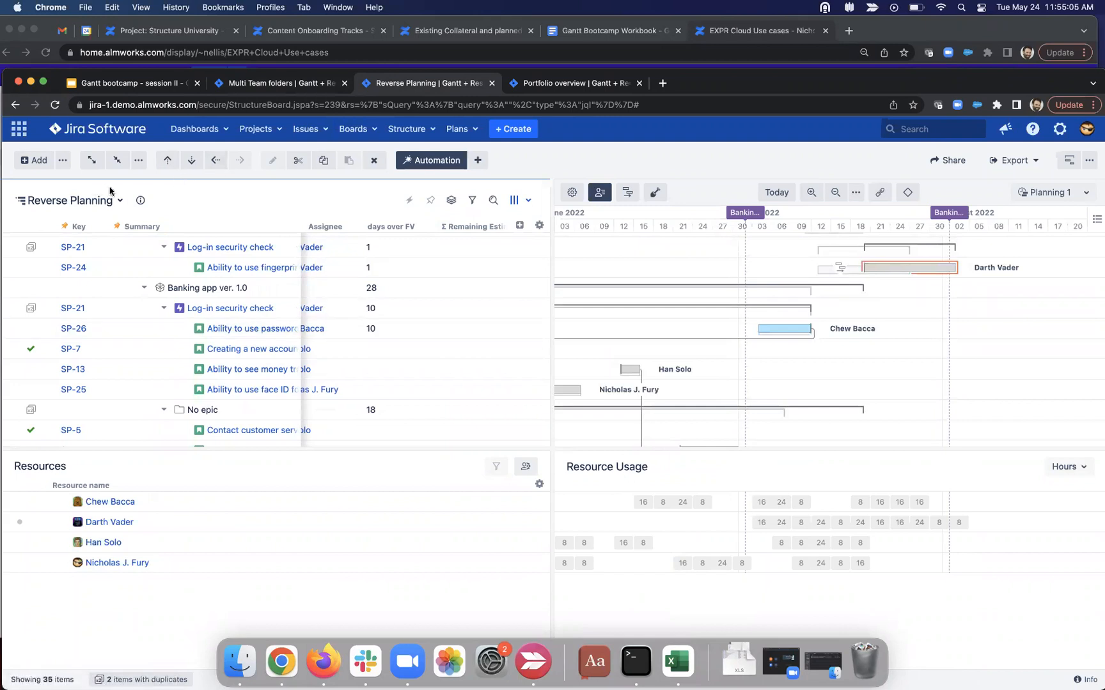
Step: Go to Manage Structures through the Structure navigation menu
left_click(71, 202)
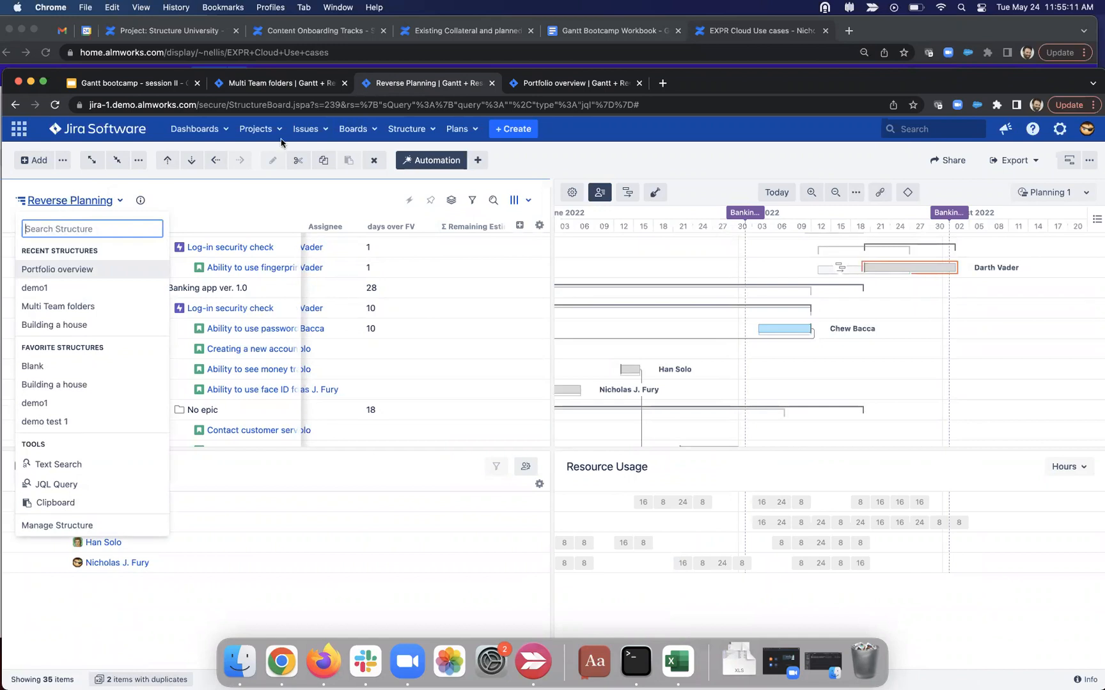
left_click(414, 135)
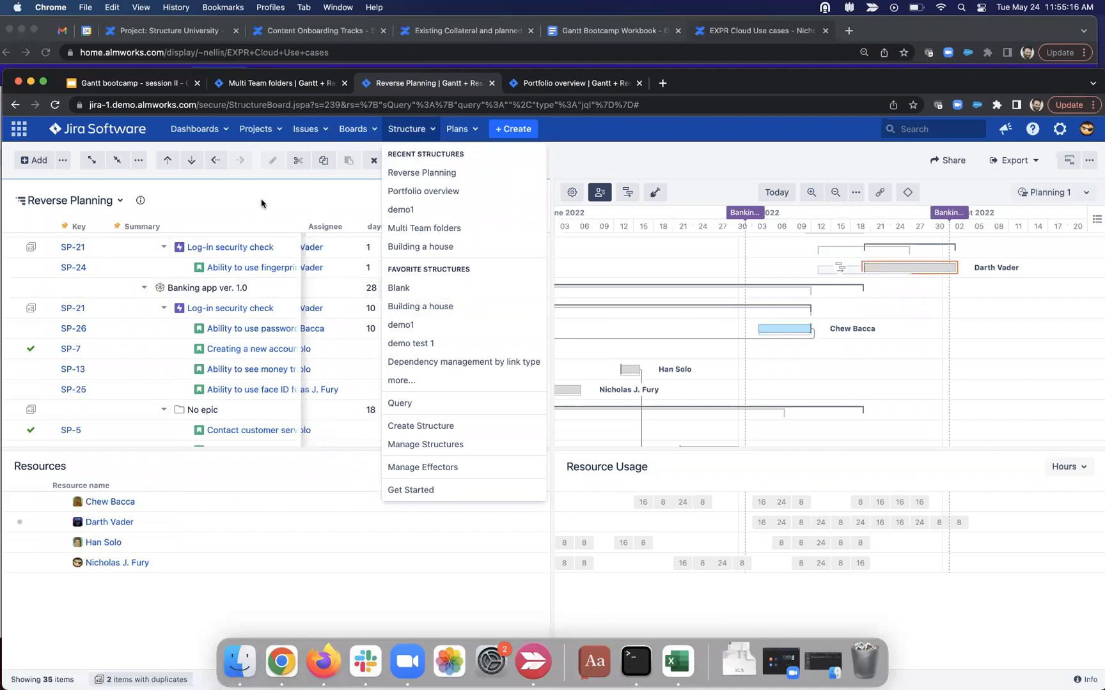
left_click(414, 131)
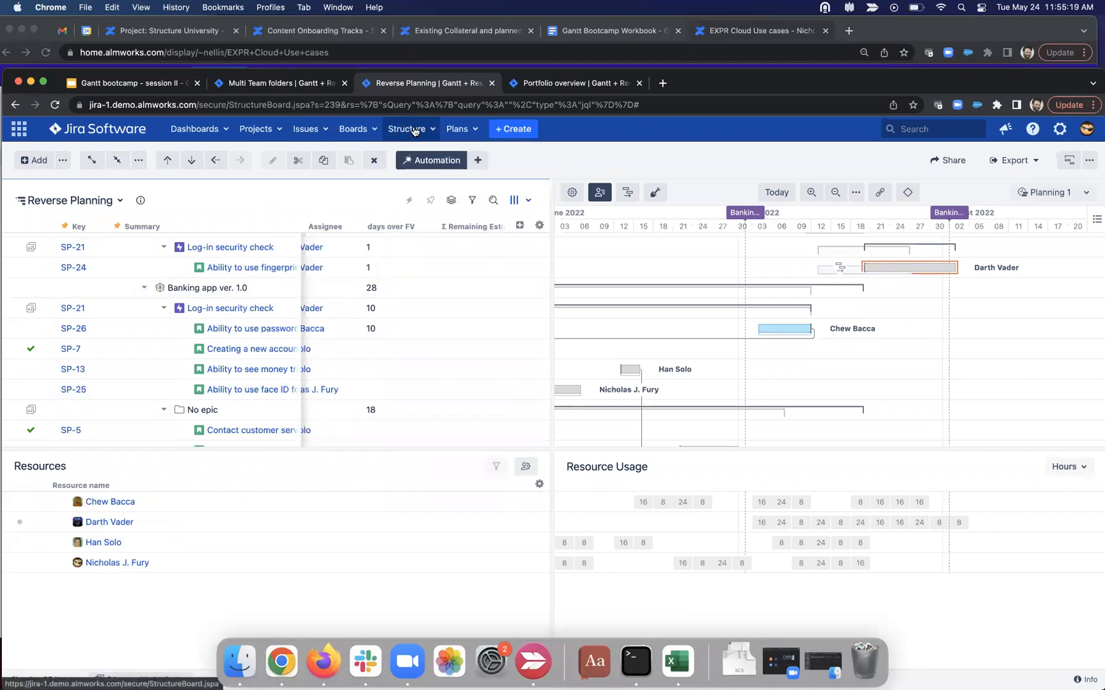
left_click(414, 131)
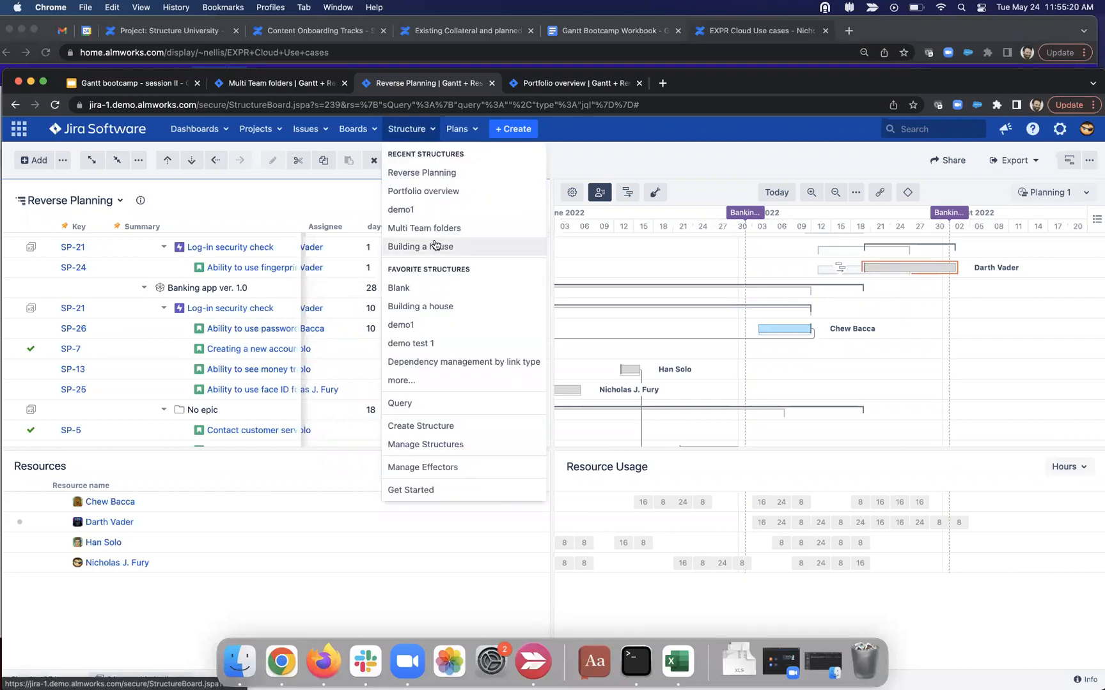
left_click(447, 443)
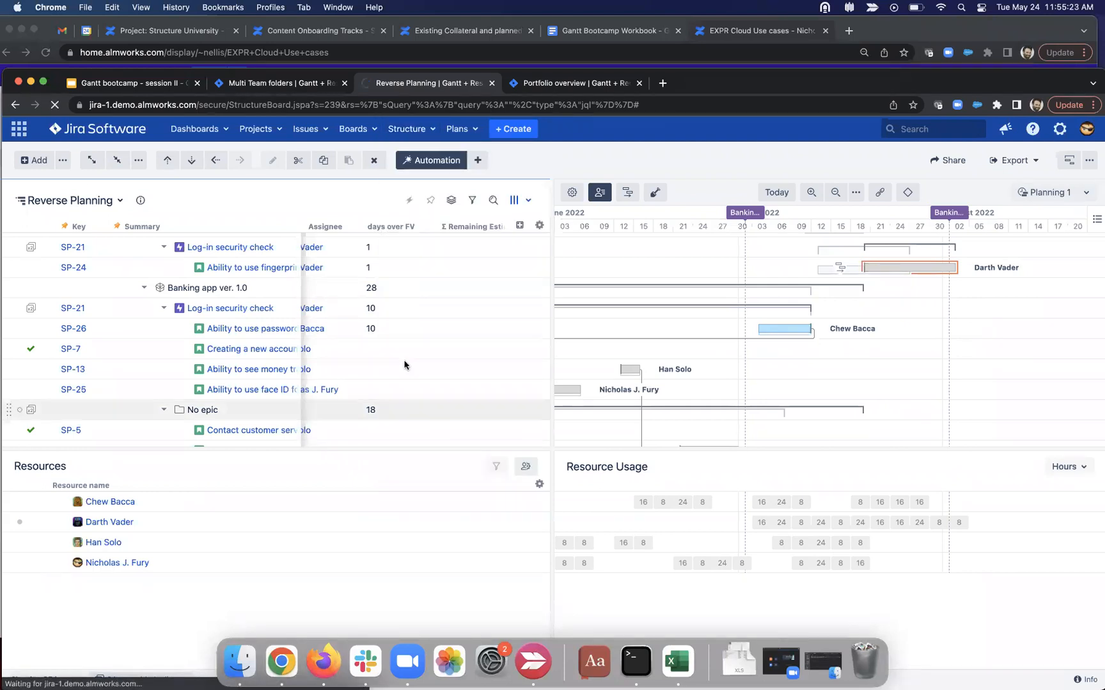
scroll(395, 351, "down", 5)
scroll(396, 352, "down", 5)
Step: Open the Sprint management board and place Welcome screen in the 29 Mar–11 Apr sprint
left_click(202, 423)
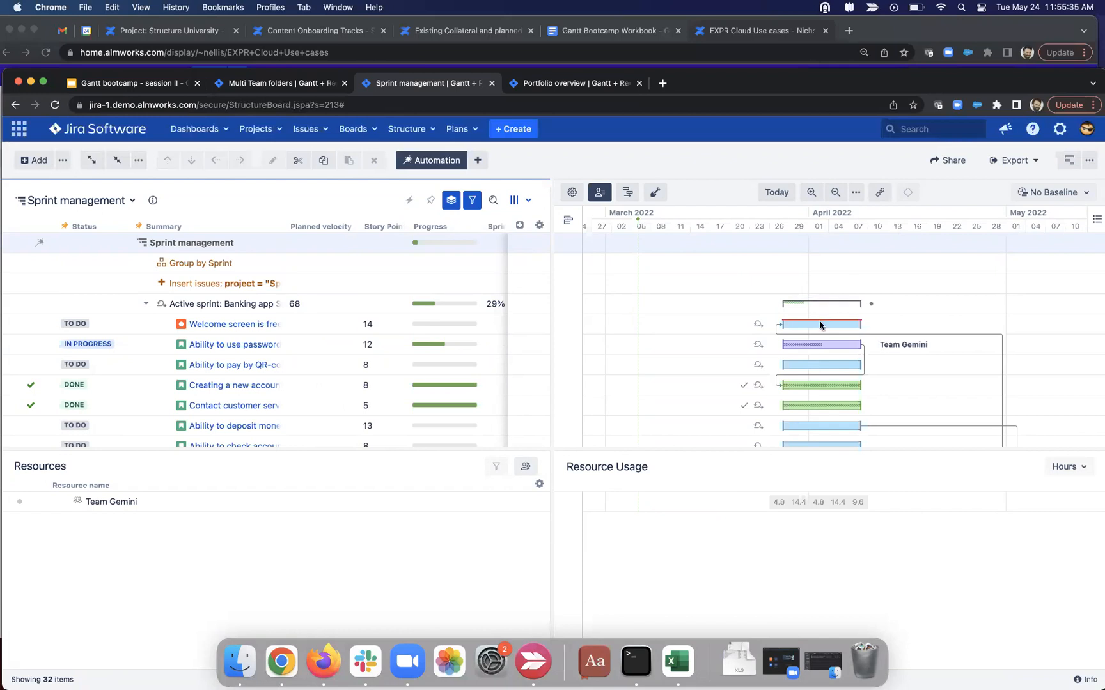
mouse_move(820, 323)
left_mouse_down()
mouse_move(775, 325)
mouse_move(966, 321)
mouse_move(798, 309)
mouse_move(955, 305)
mouse_move(823, 315)
left_mouse_up()
mouse_move(815, 324)
left_mouse_down()
mouse_move(846, 318)
mouse_move(814, 323)
left_mouse_up()
scroll(860, 370, "down", 5)
Step: Drag the Chat box story from Backlog into Banking app Sprint 1 (29 Mar–11 Apr)
left_click_drag(568, 332, 796, 321)
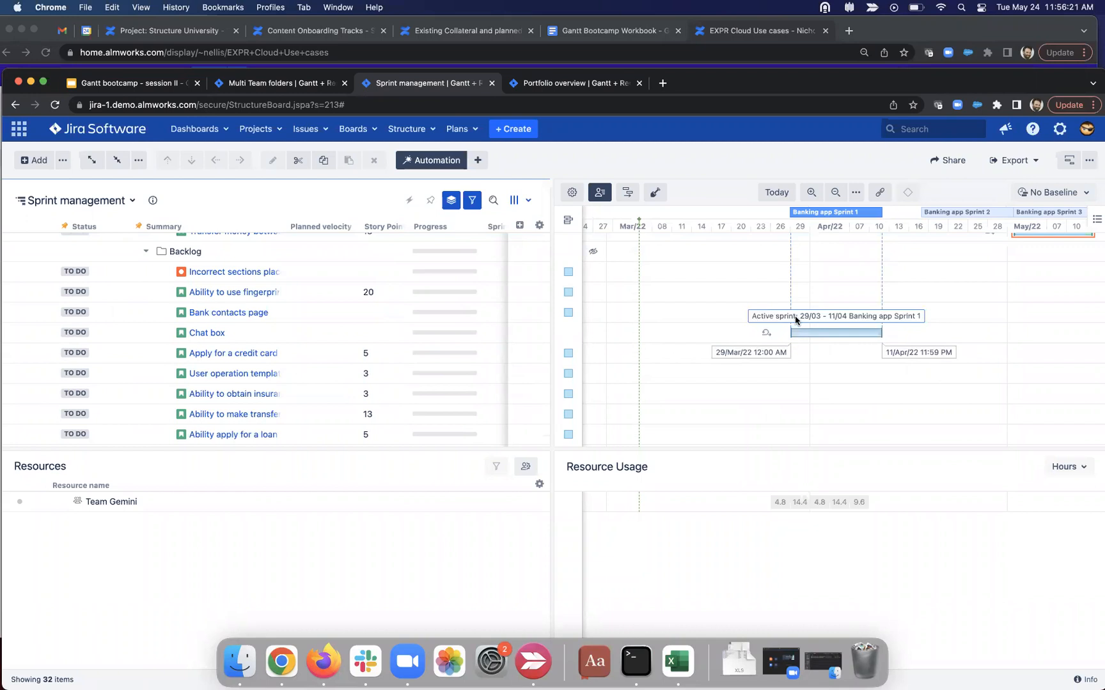
left_click_drag(795, 321, 792, 320)
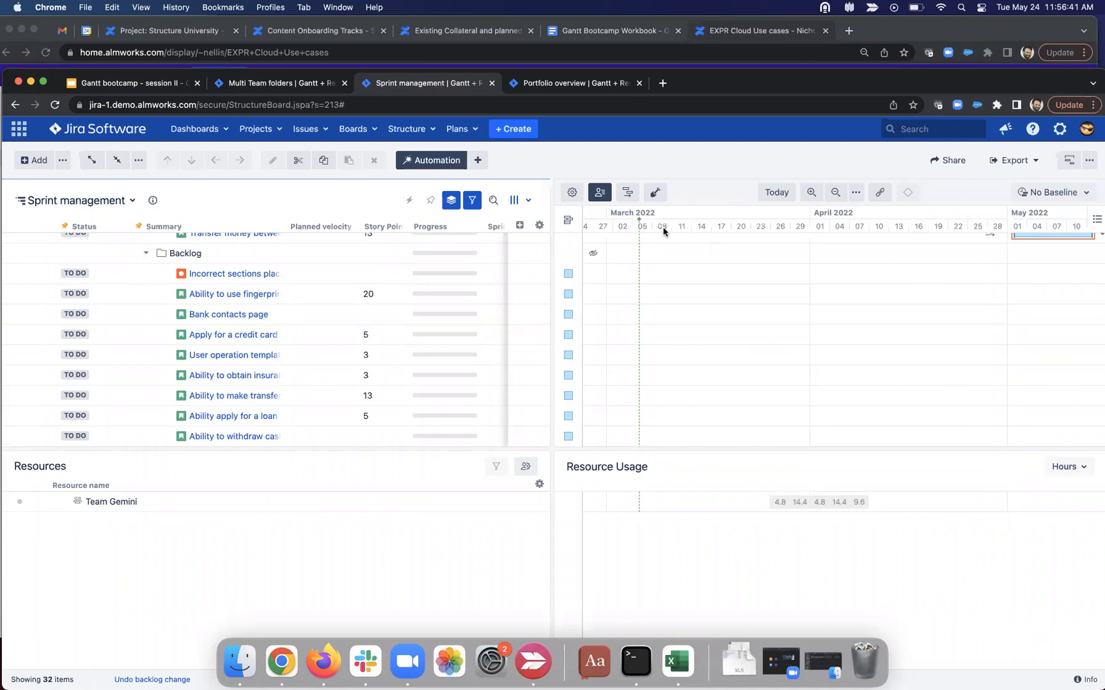
left_click(278, 90)
Step: On the Portfolio overview board, remove the 'roll up stories' column, leaving Priority, Σ Remaining Estimate and Account
left_click(560, 87)
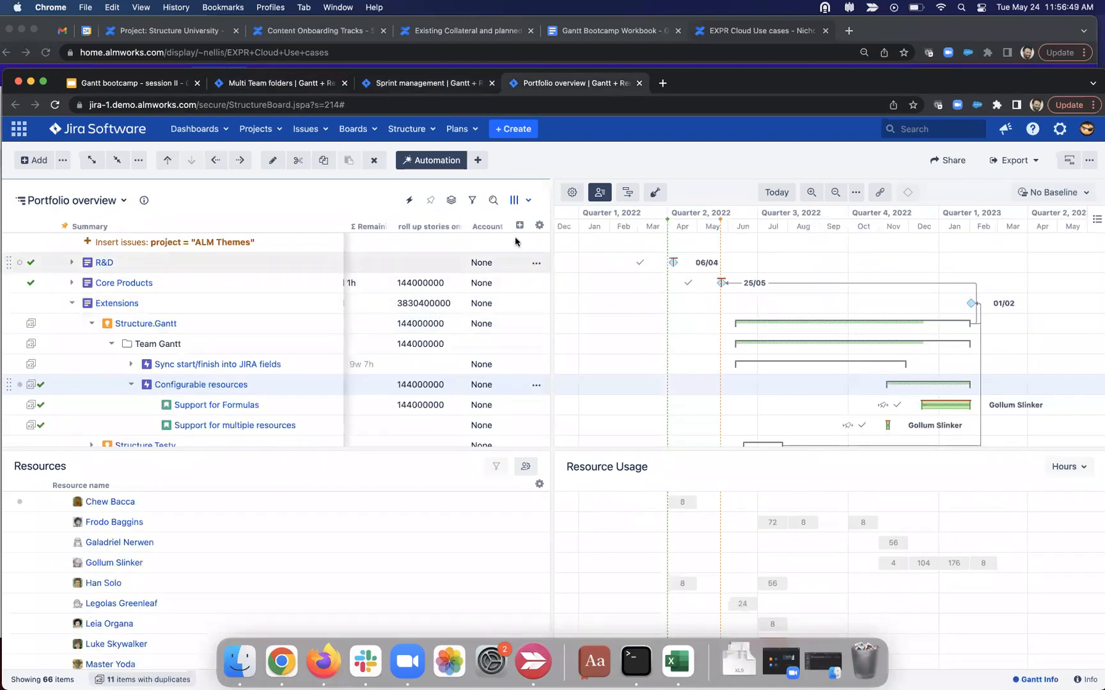
left_click(520, 225)
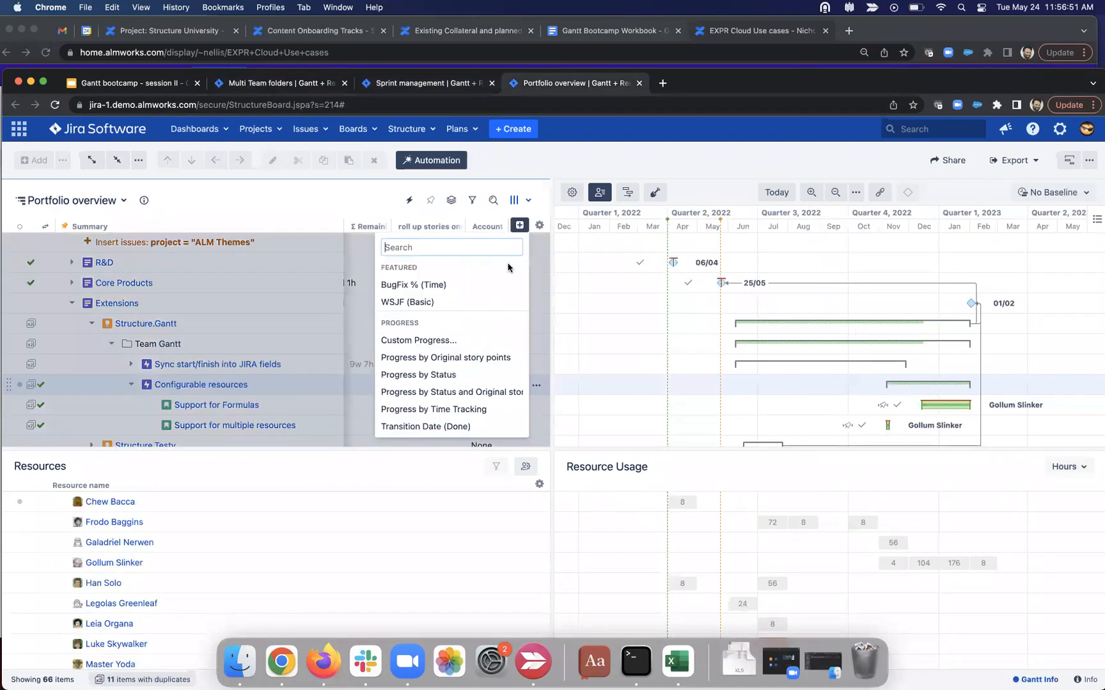
left_click(336, 206)
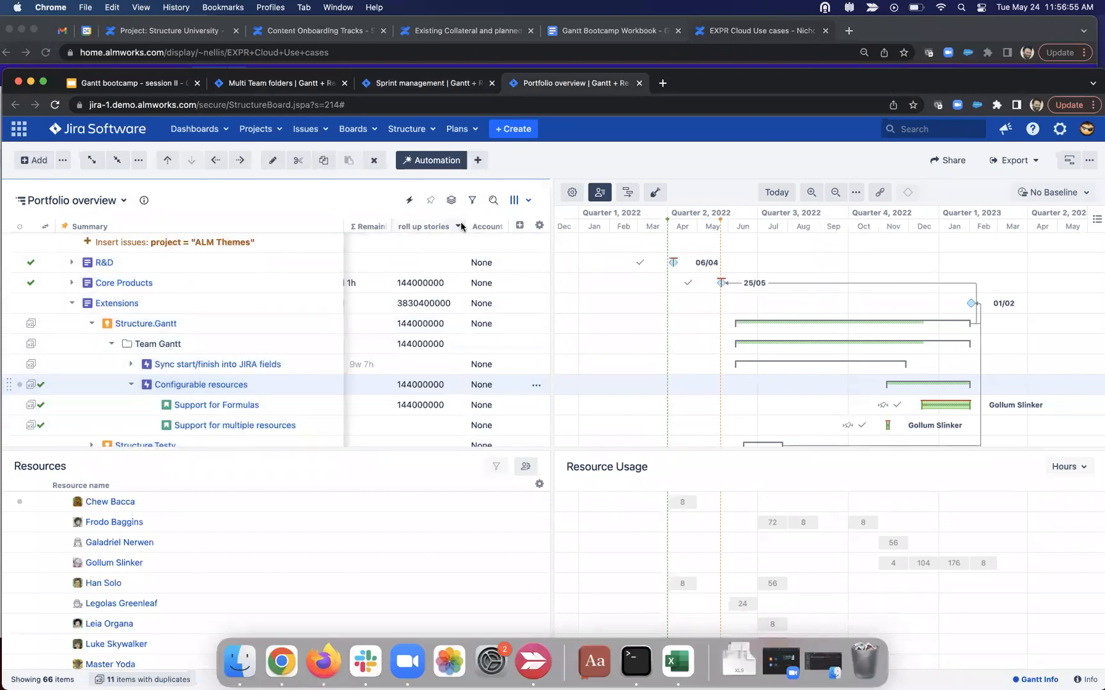
left_click(461, 226)
left_click(515, 464)
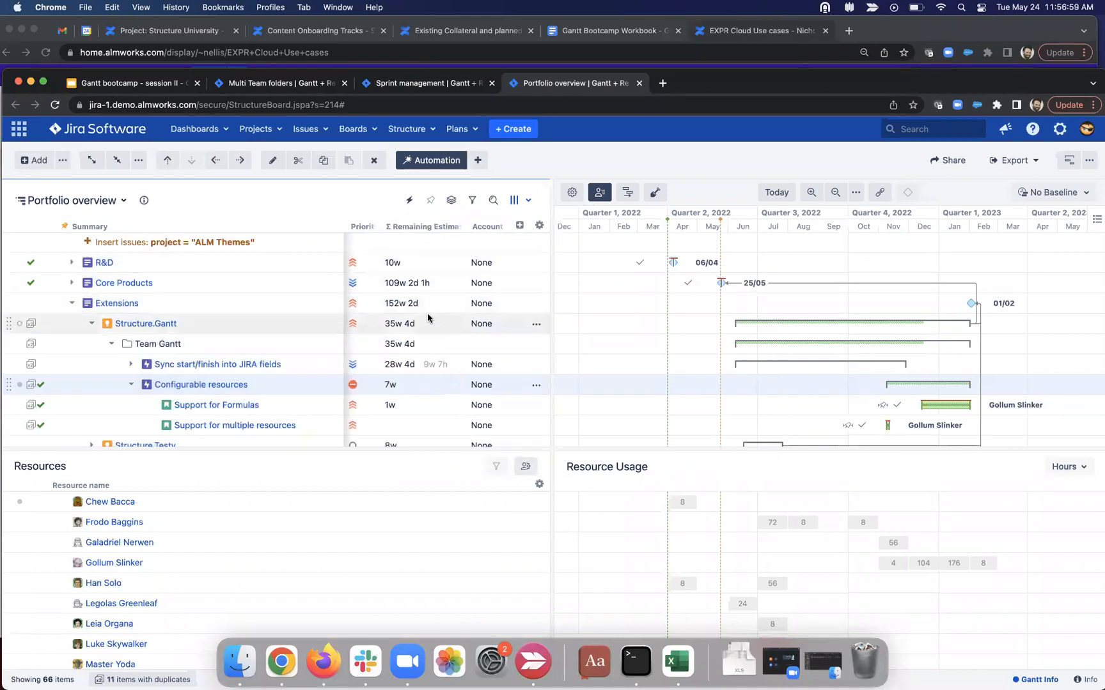
Step: Add a new slice to the Default Gantt configuration, placed just below Milestone Themes
left_click(573, 193)
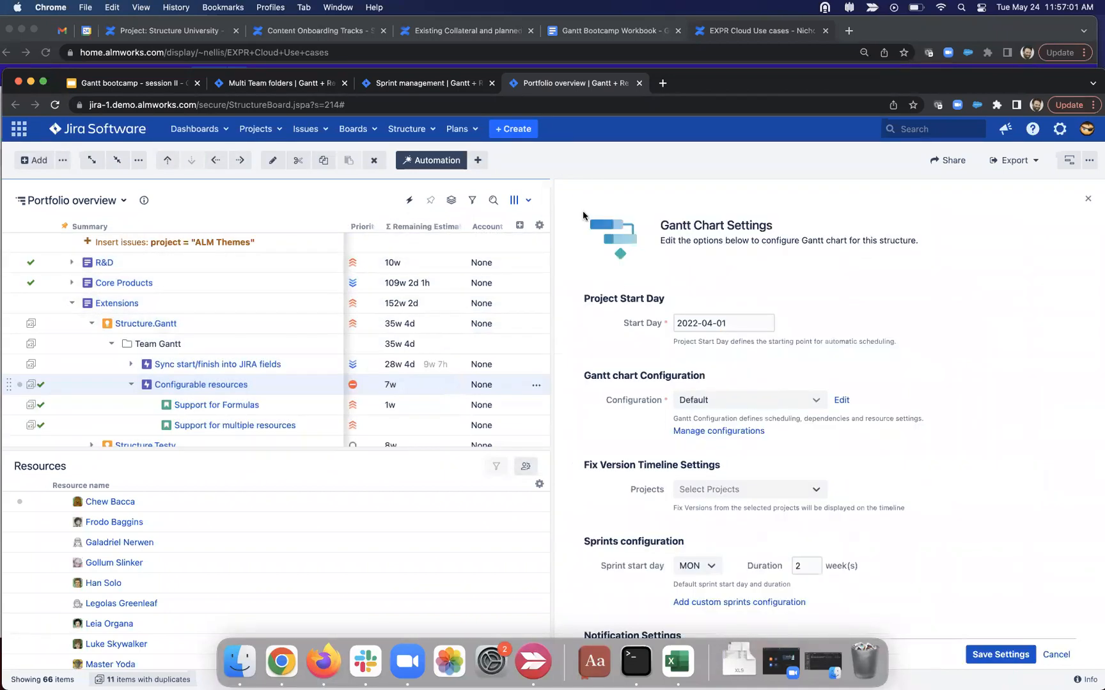
left_click(840, 399)
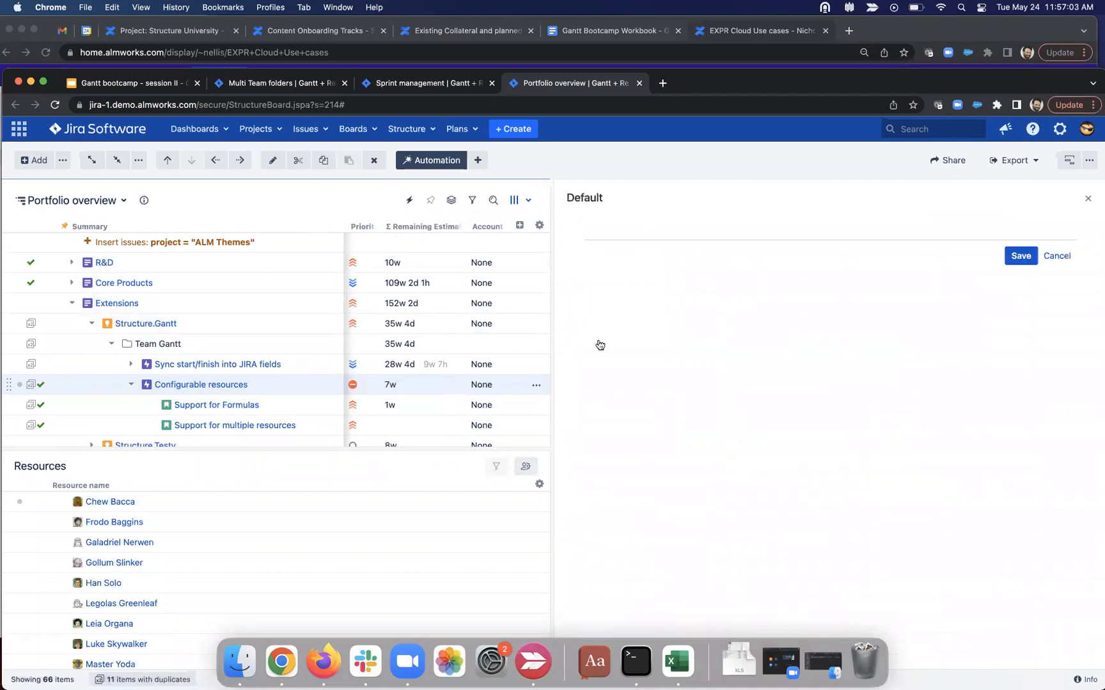
left_click(611, 351)
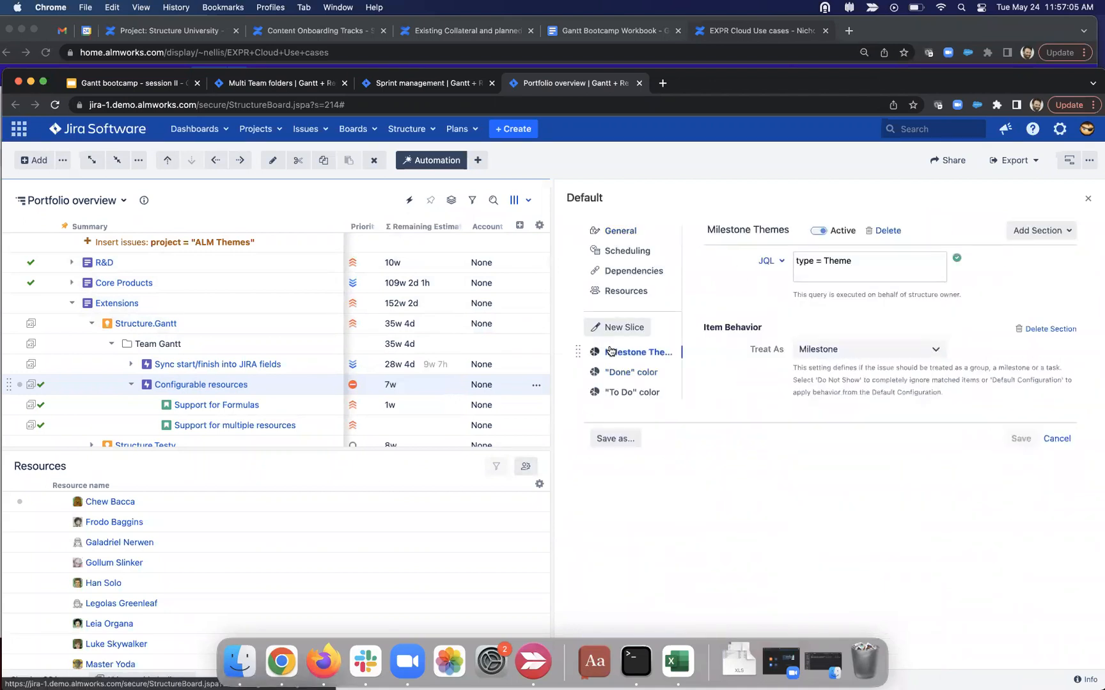
left_click(628, 326)
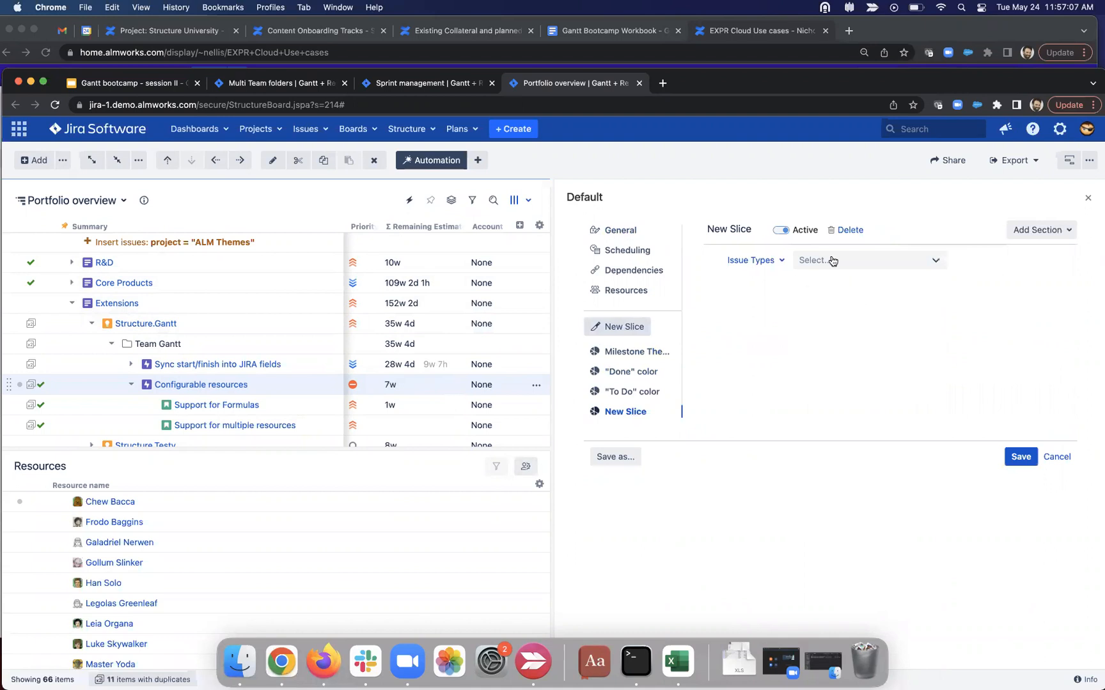
left_click_drag(579, 411, 578, 372)
Step: Rename the new slice to 'initiatives dates'
left_click(753, 229)
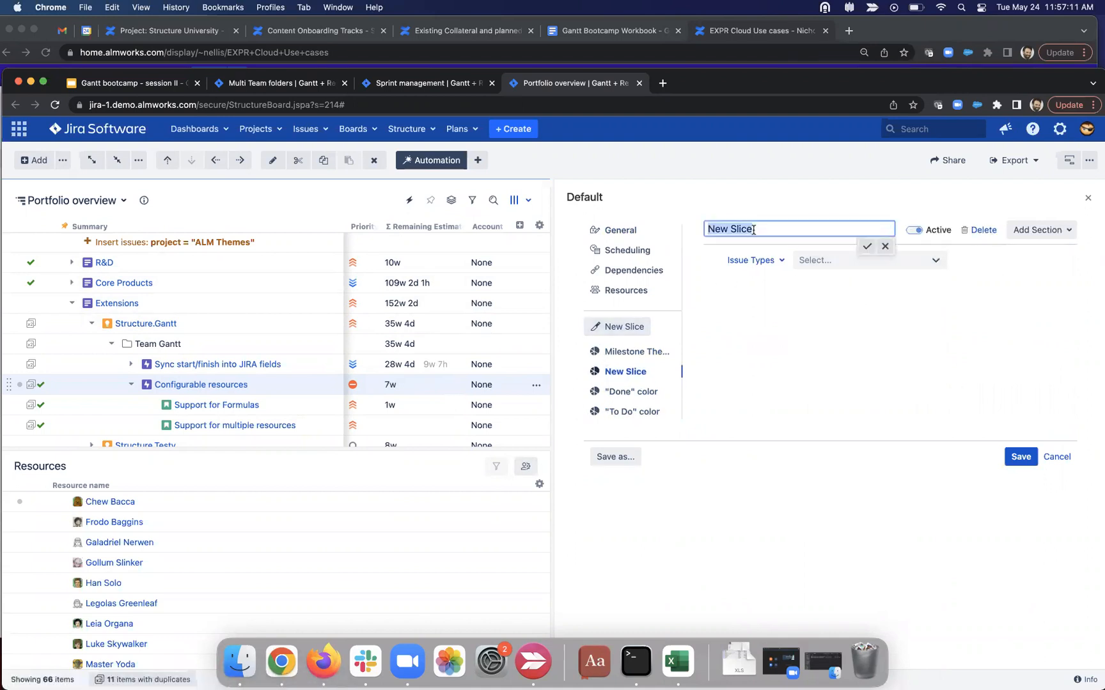
type("initiatives dates")
left_click(860, 245)
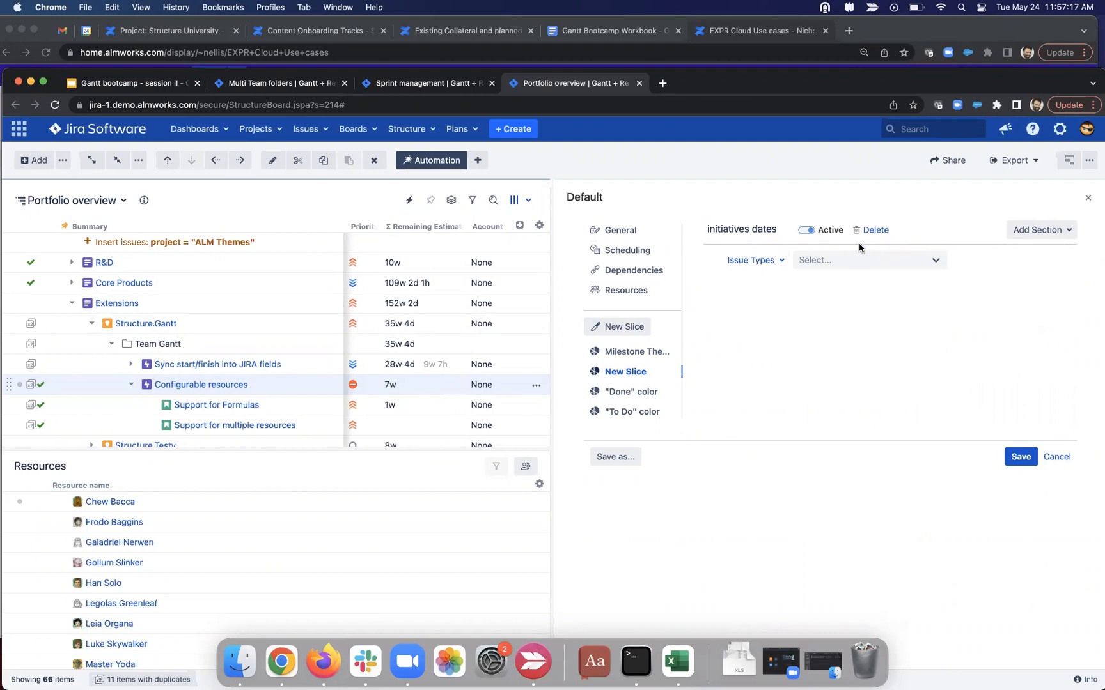
Step: Filter the slice by JQL 'type = Initiative' and add a Manual Scheduling section
left_click(850, 260)
left_click(753, 262)
left_click(706, 277)
left_click(827, 267)
type("typ")
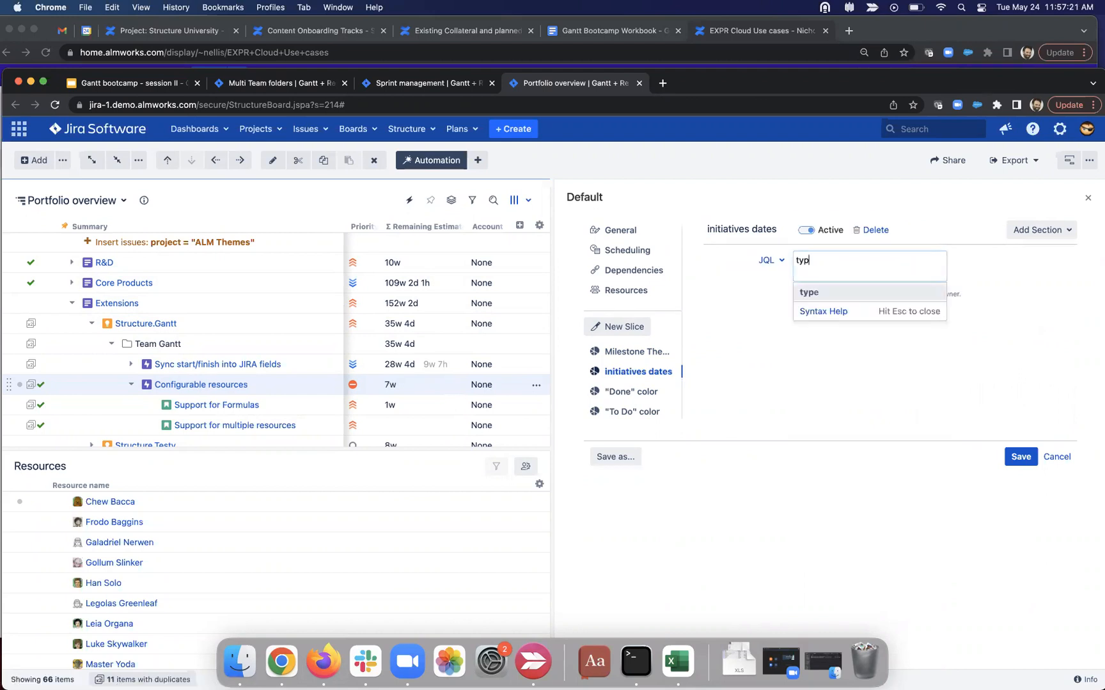
type("e = Initiative")
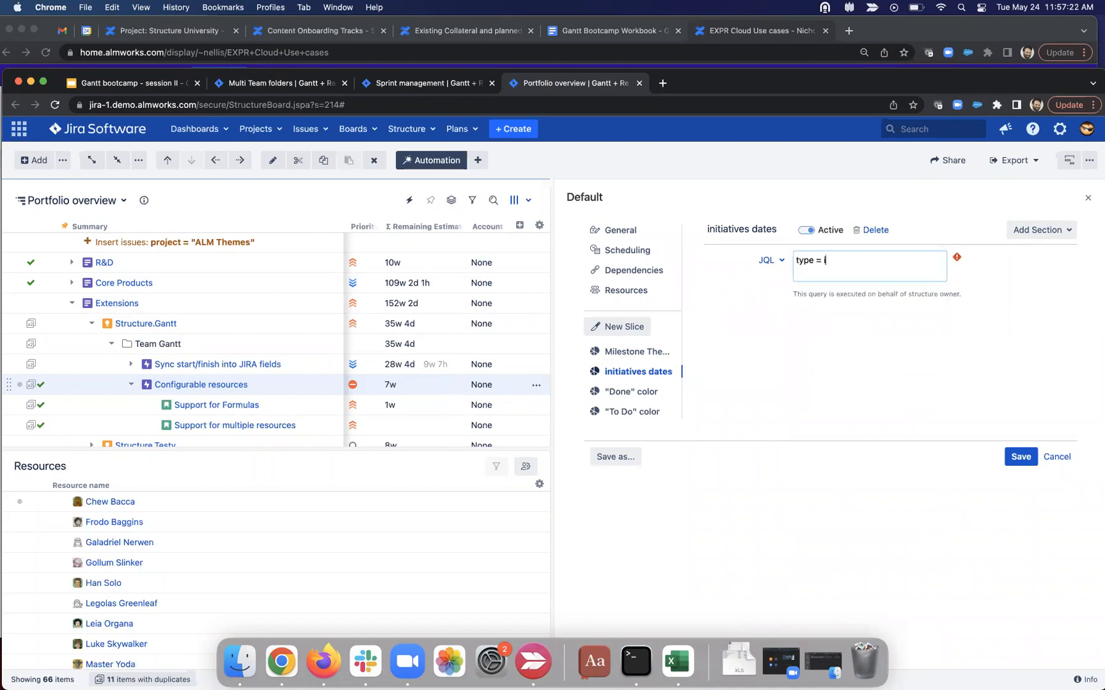
left_click(1041, 230)
left_click(1015, 285)
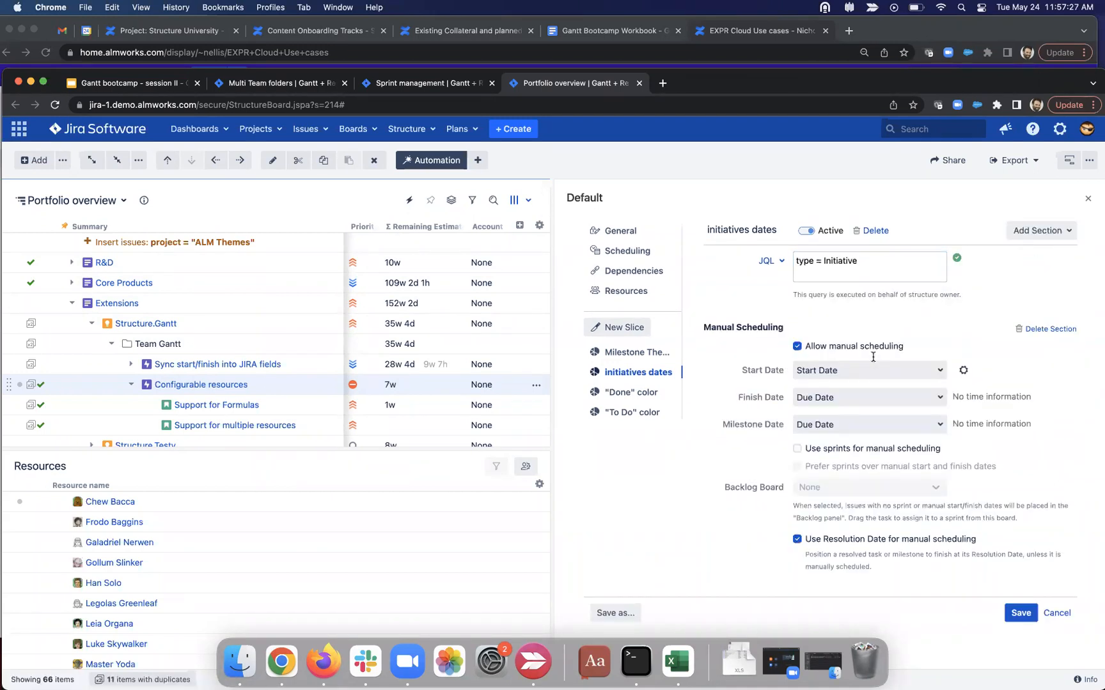
Step: Add an Item Behavior section treating items as Milestone, with the milestone date set to Formula
left_click_drag(796, 349, 894, 300)
left_click(1066, 231)
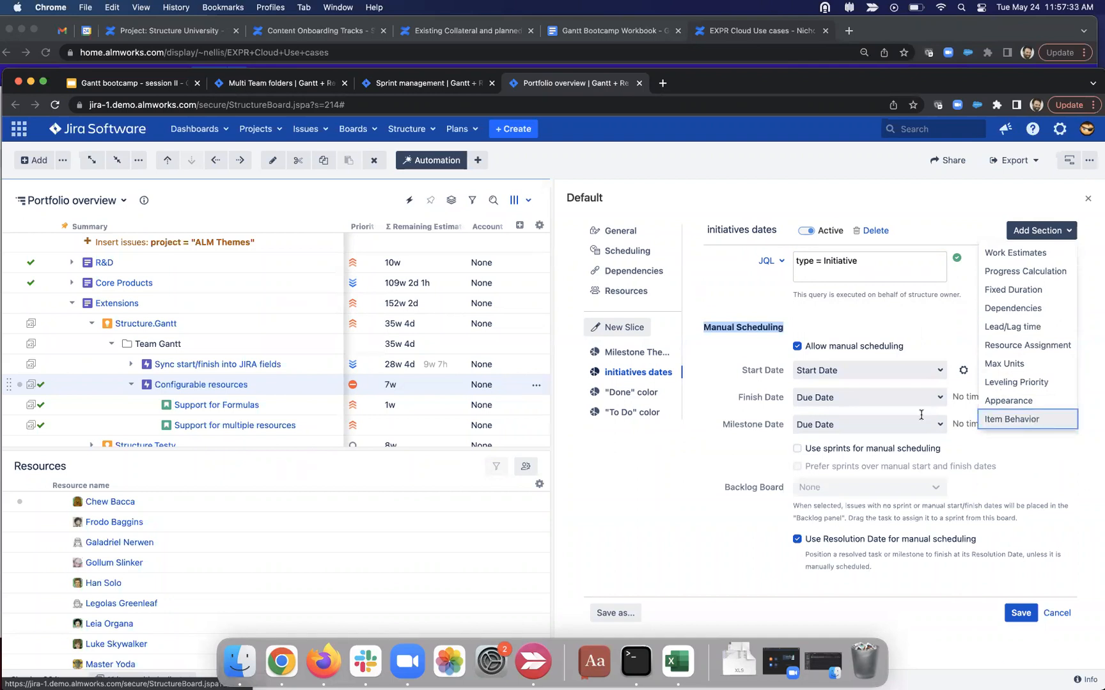
left_click(1030, 419)
left_click(856, 562)
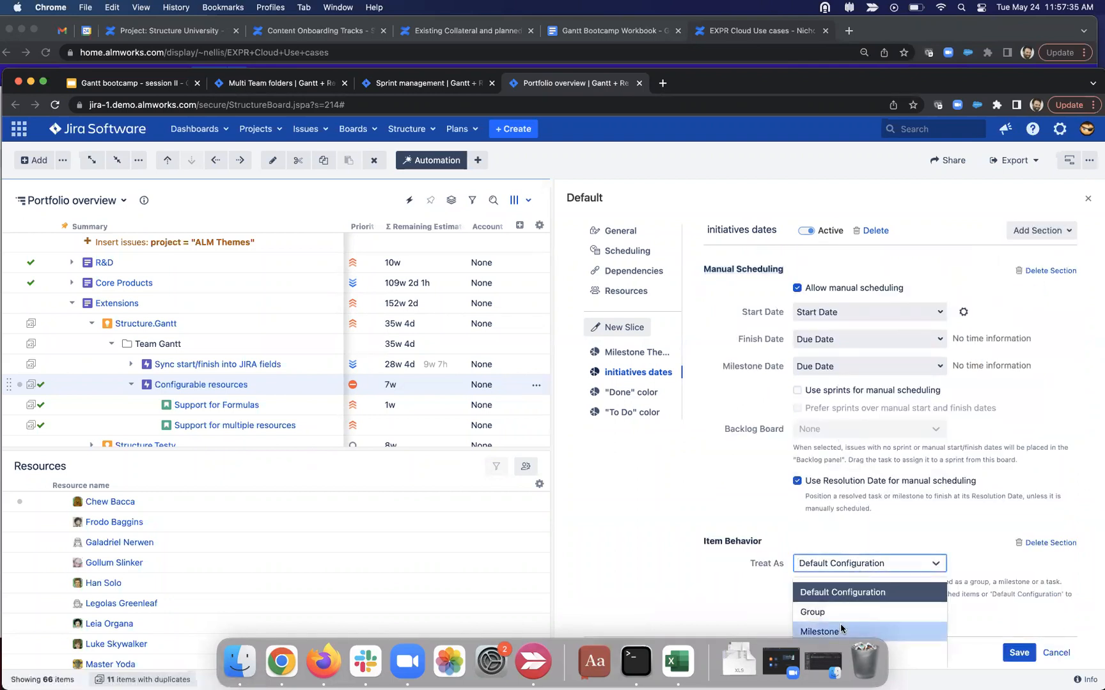
left_click(840, 628)
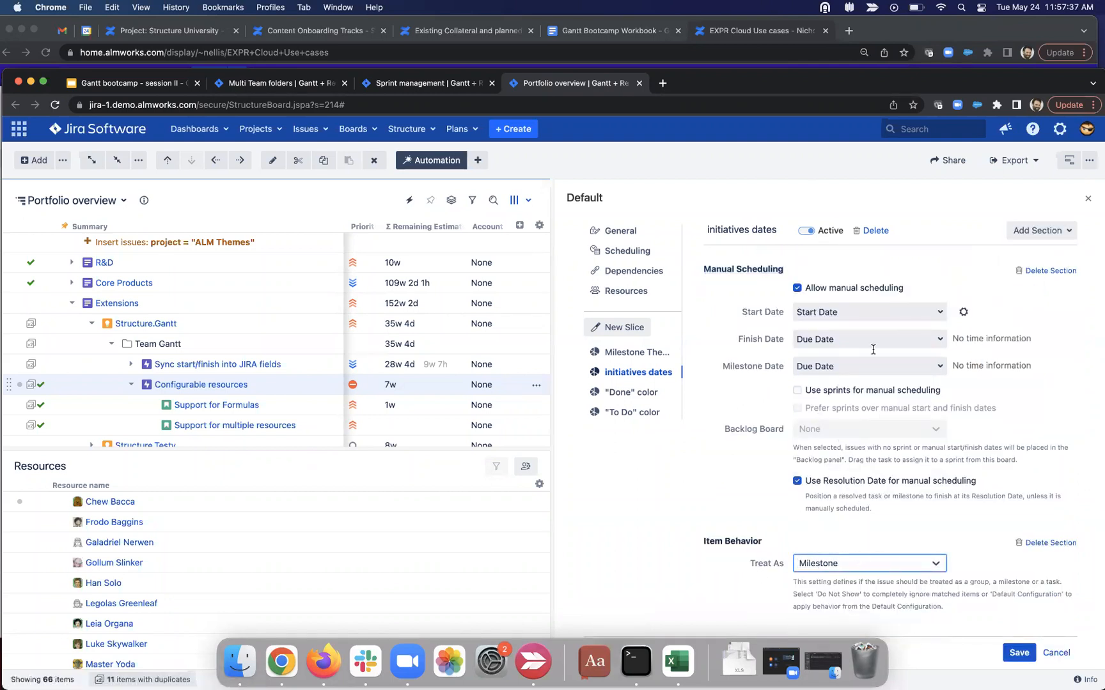
left_click(858, 368)
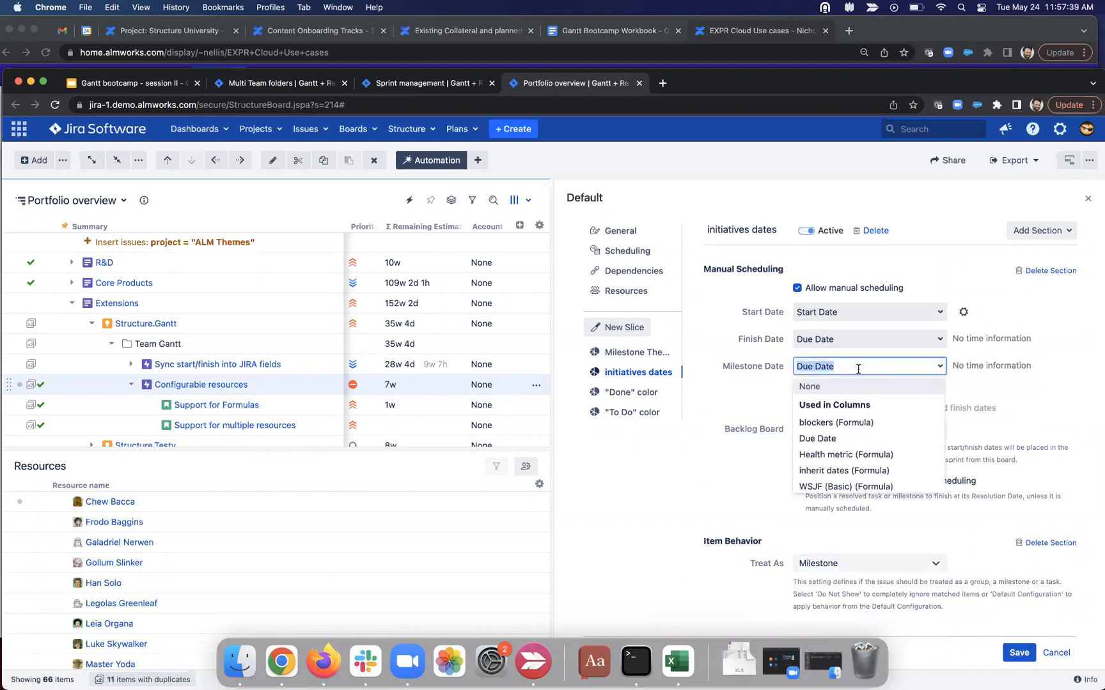
type("form")
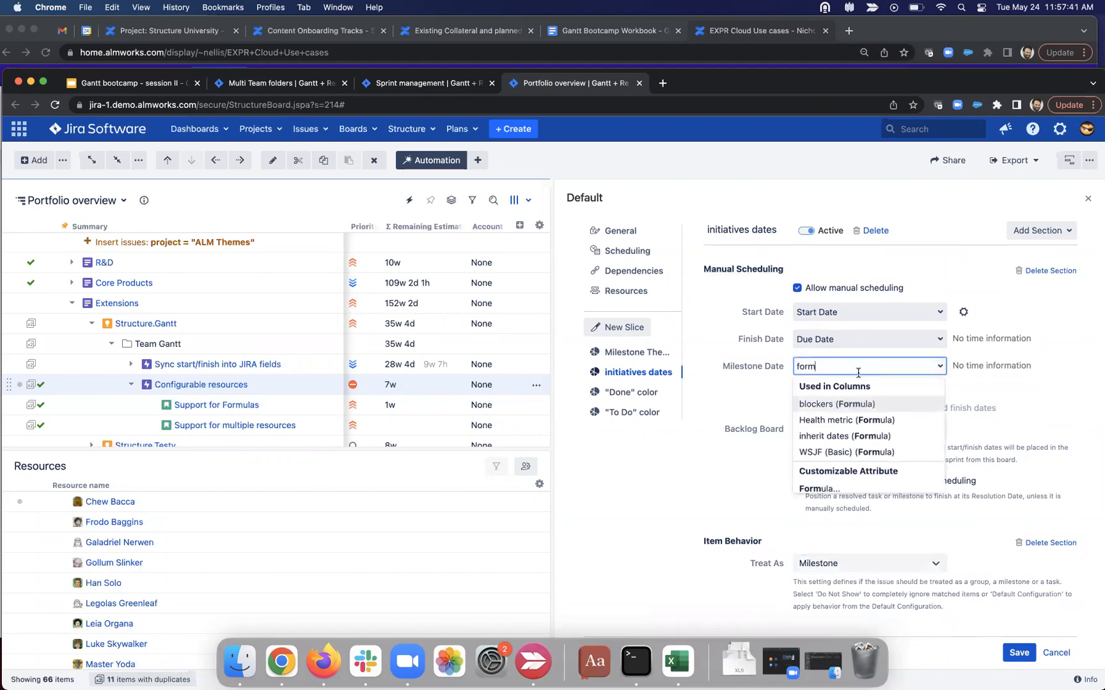
left_click(825, 489)
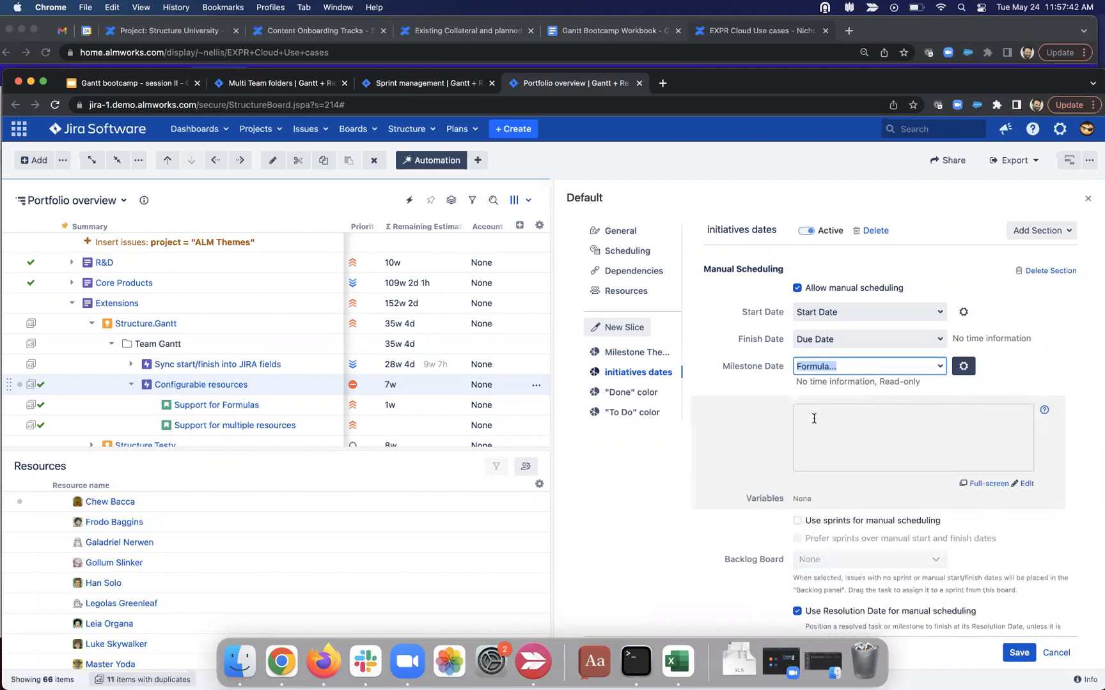
left_click(821, 447)
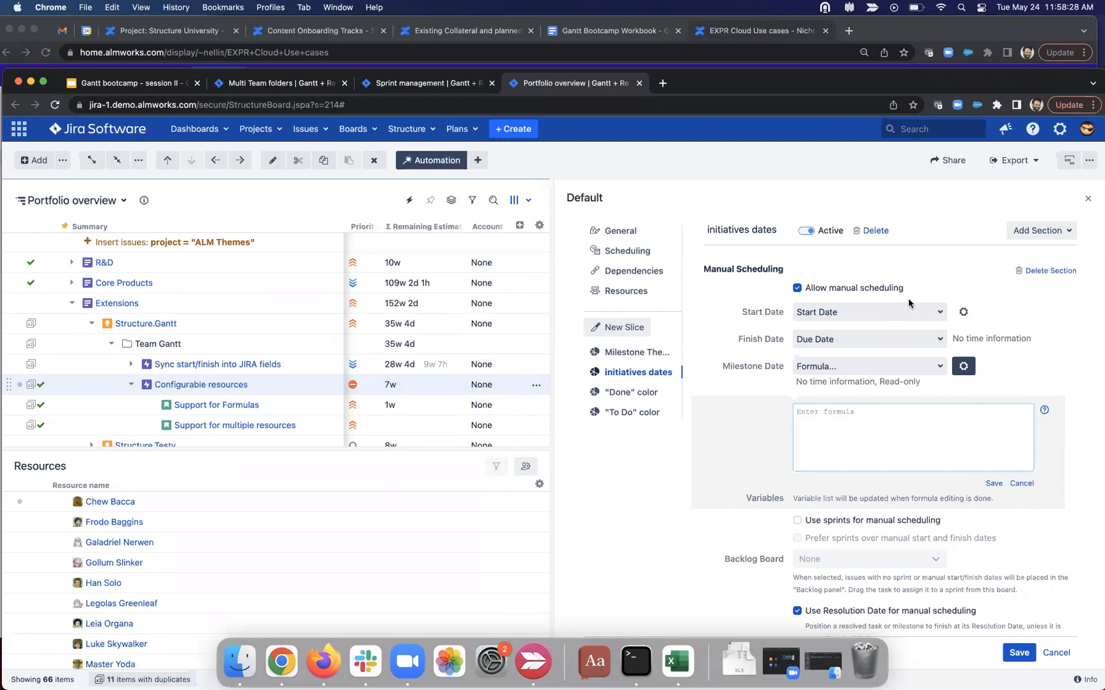
Step: Cancel and discard the unsaved slice changes, then close the Gantt settings
left_click(1056, 653)
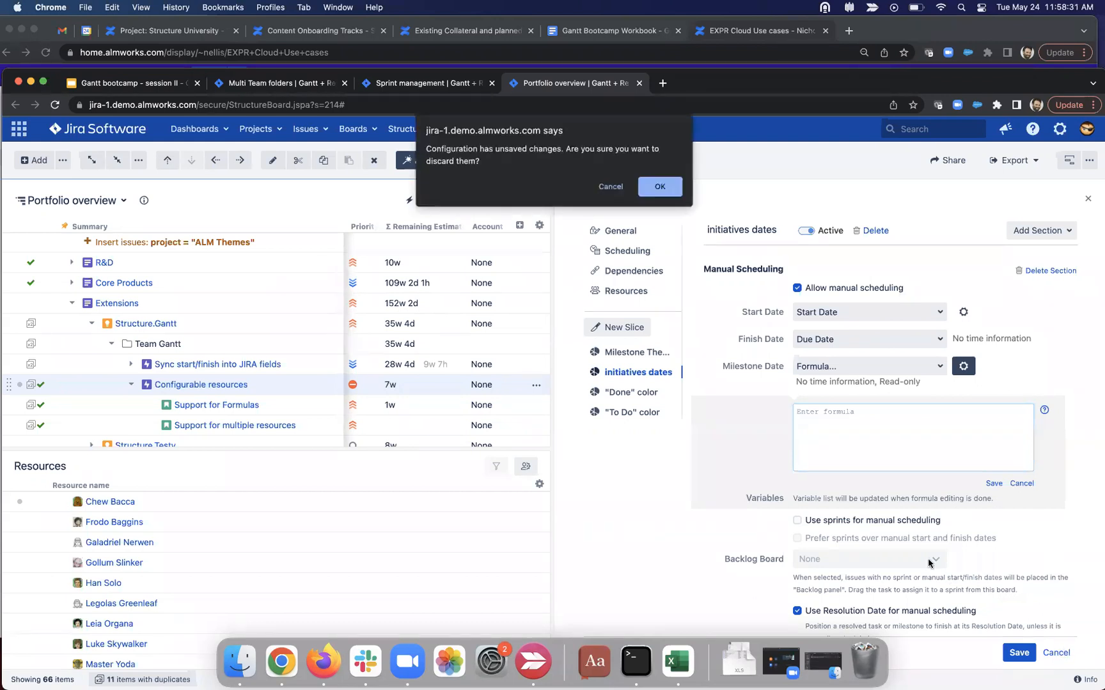
left_click(660, 198)
left_click(1000, 651)
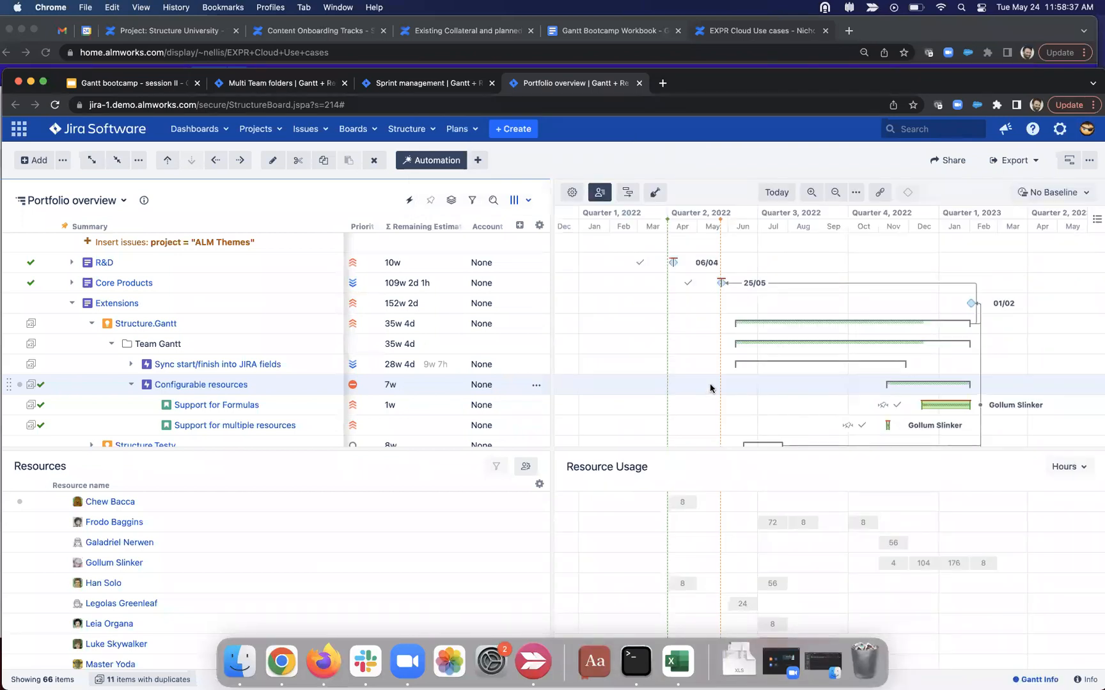
Step: Switch to the Sprint management board and briefly check task SP-31's details
left_click(440, 90)
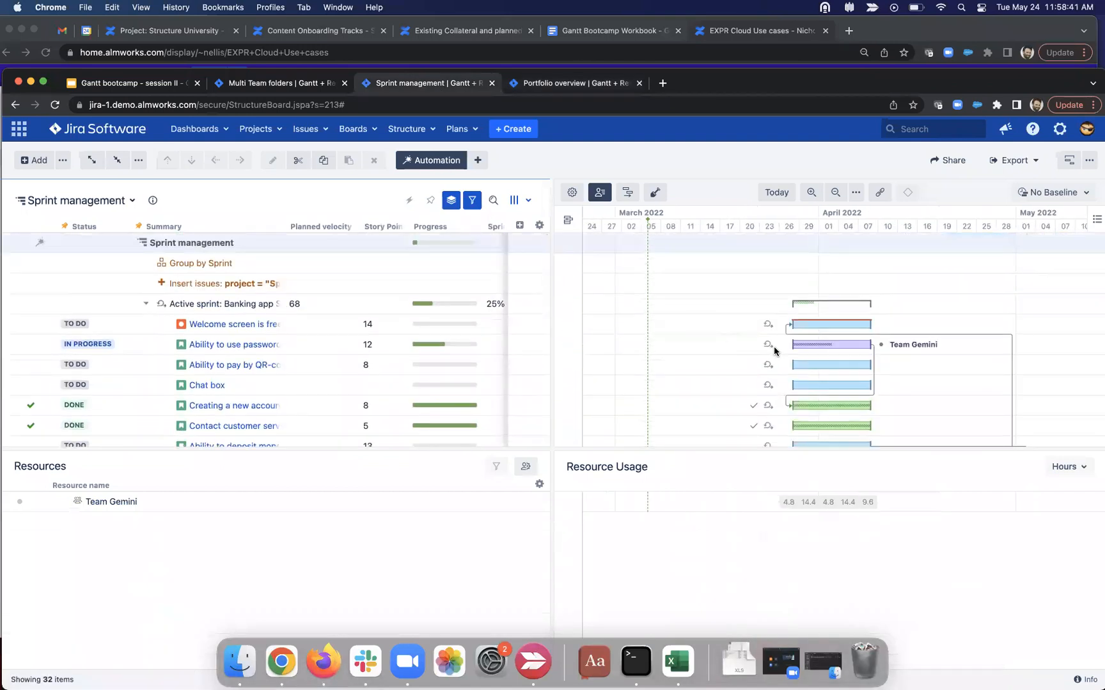
left_click(836, 325)
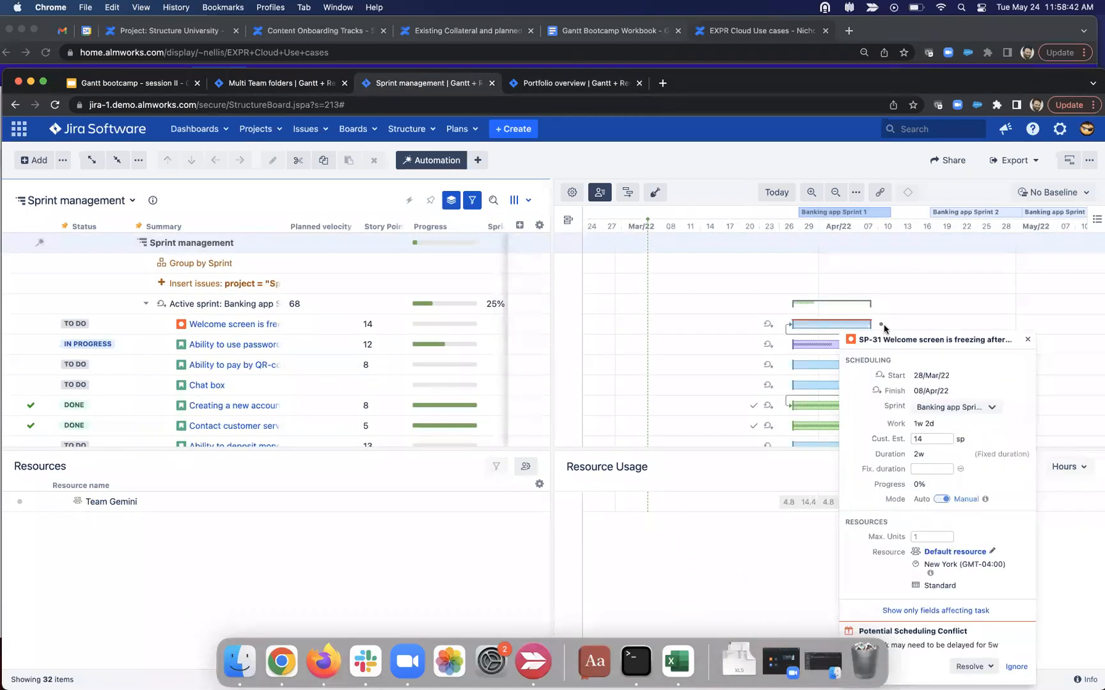
left_click(1027, 339)
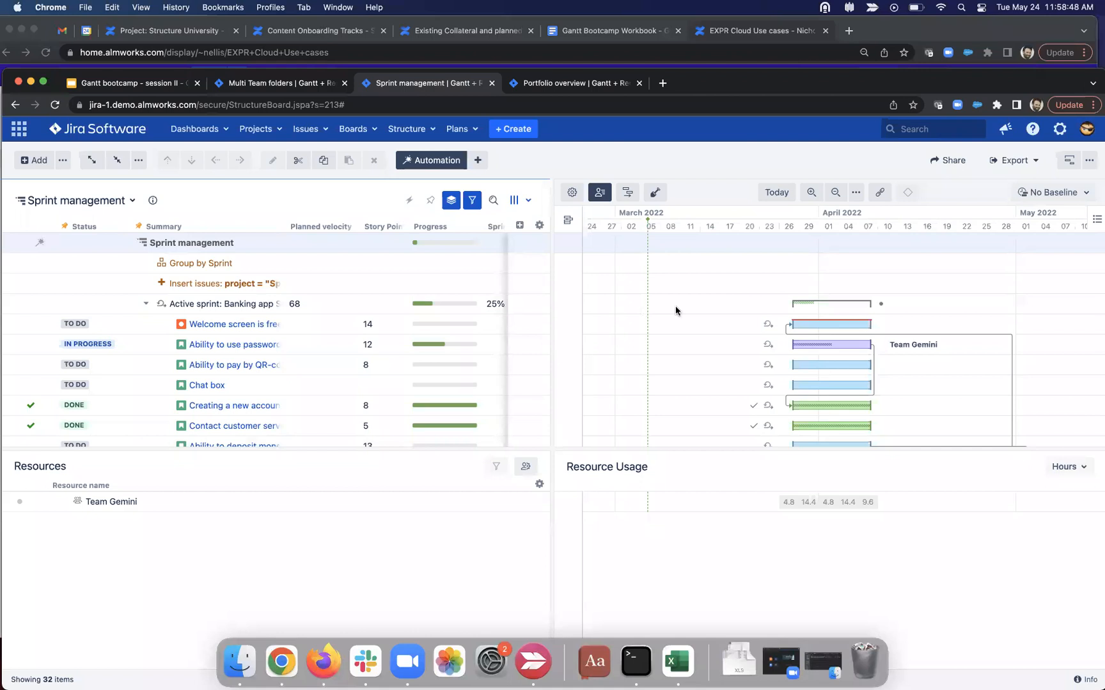
Step: Change password task SP-26's custom estimate to 121 and move the QR-code payment task to the next sprint
left_click(836, 347)
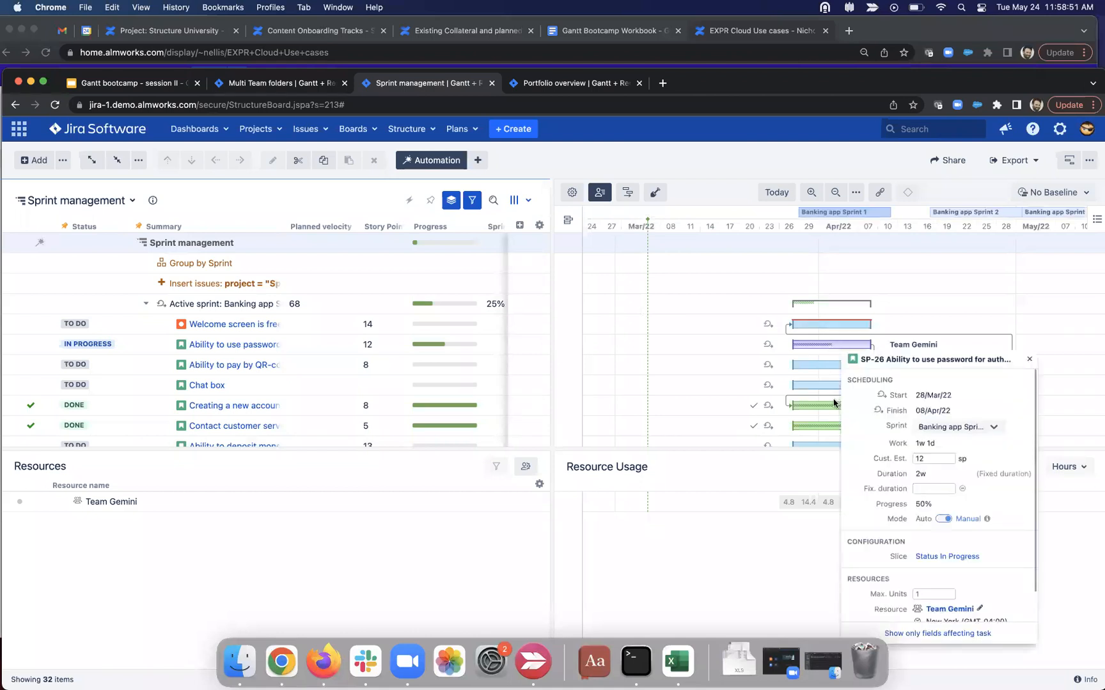
left_click(932, 459)
left_click_drag(913, 447, 947, 451)
left_click(948, 452)
double_click(917, 477)
left_click(935, 459)
type("1")
left_click(782, 474)
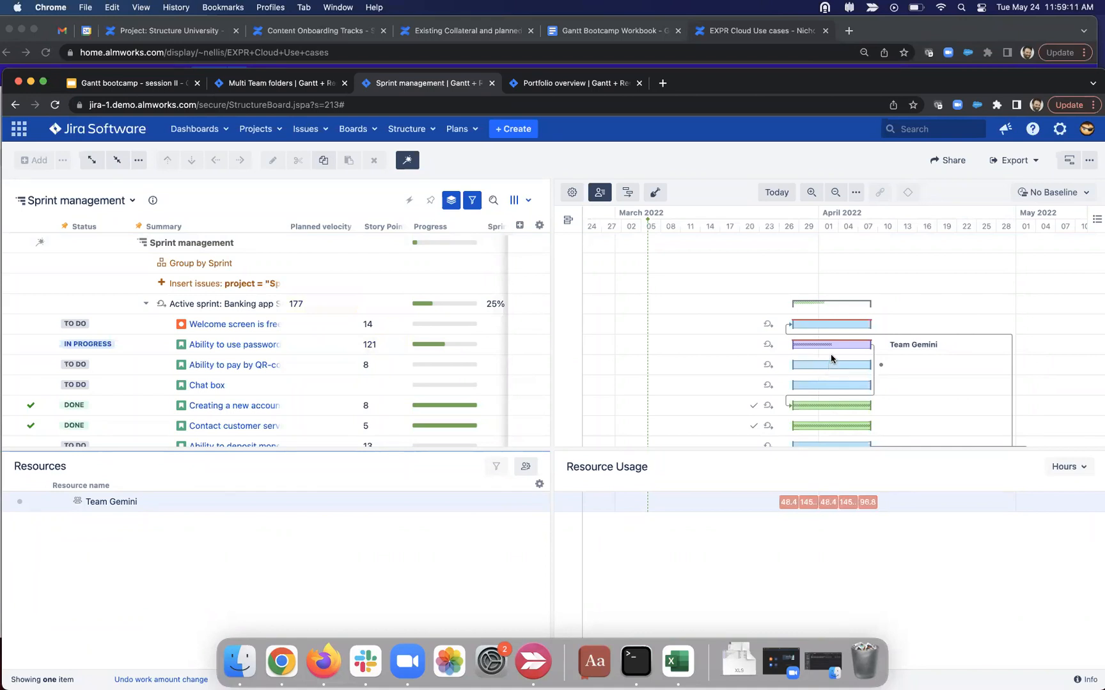
left_click_drag(801, 364, 927, 357)
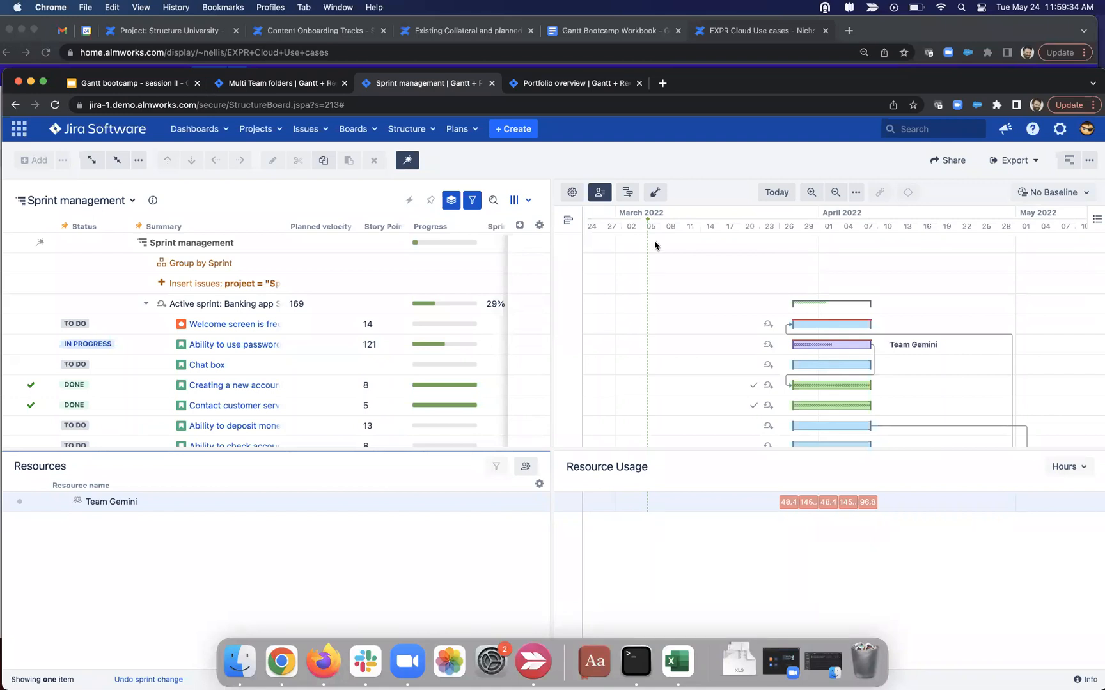
left_click(627, 192)
left_click(606, 378)
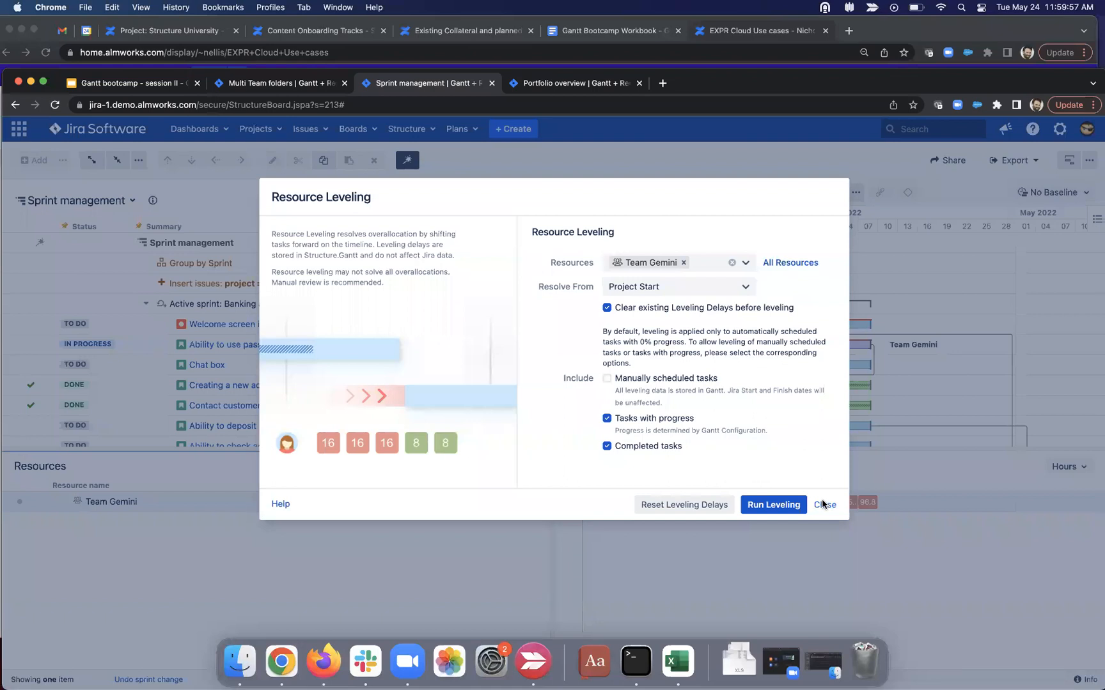
left_click(824, 505)
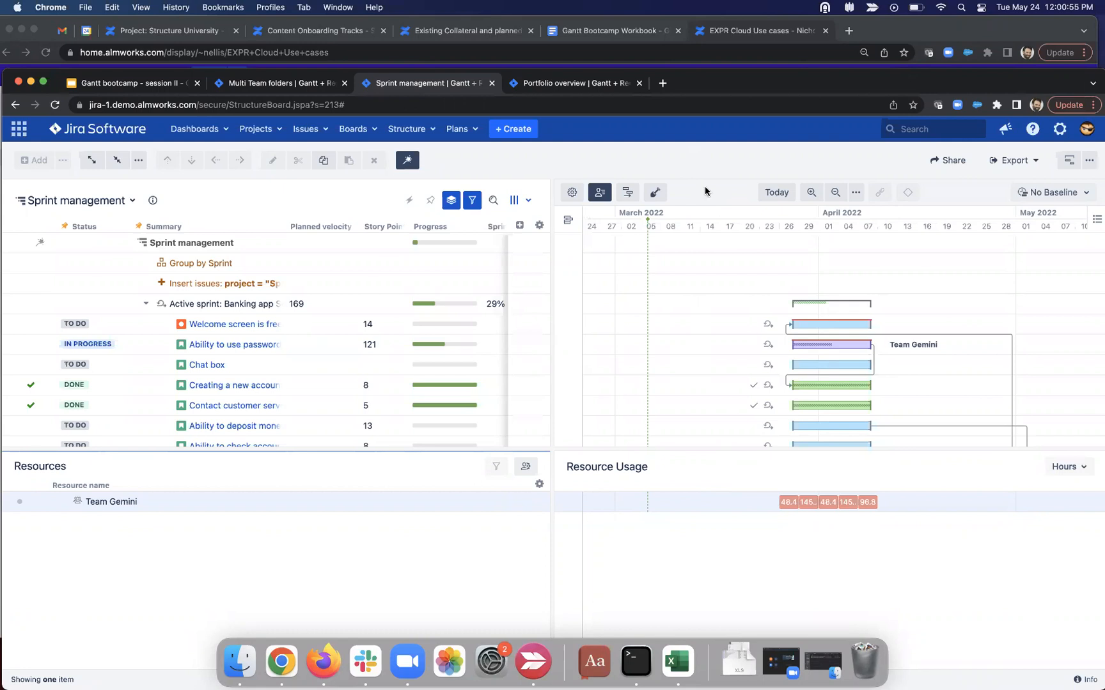
Step: Select slide 17 (Q & A) in the Gantt bootcamp - session II deck and start the slideshow
left_click(150, 85)
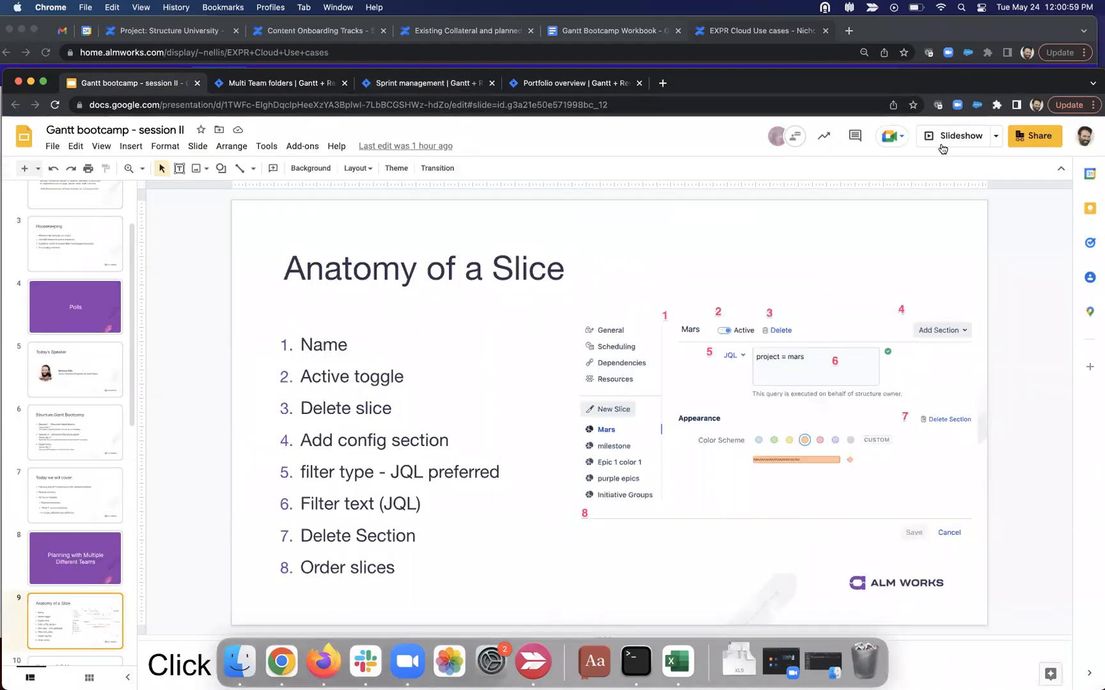
scroll(65, 559, "down", 3)
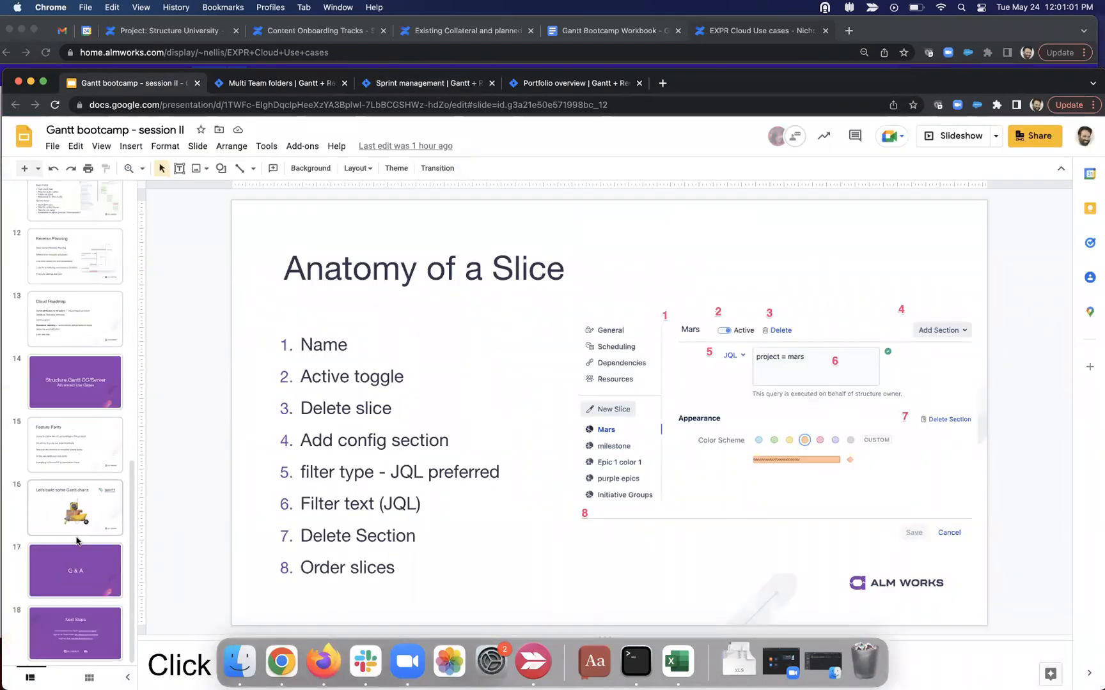
left_click(74, 562)
left_click(969, 144)
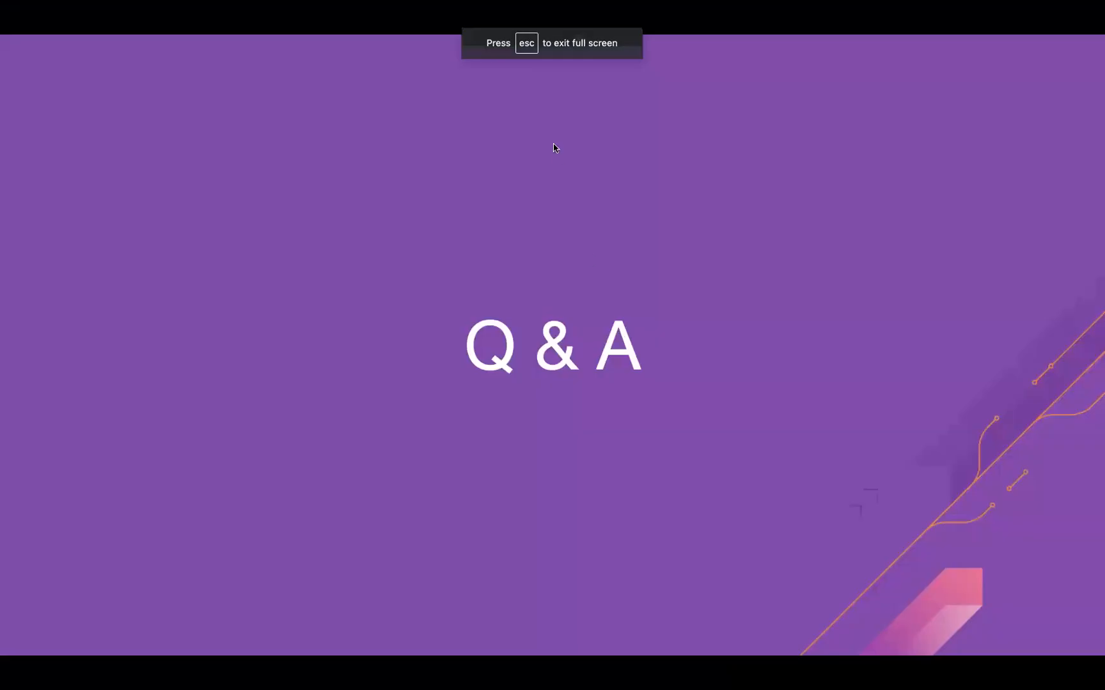